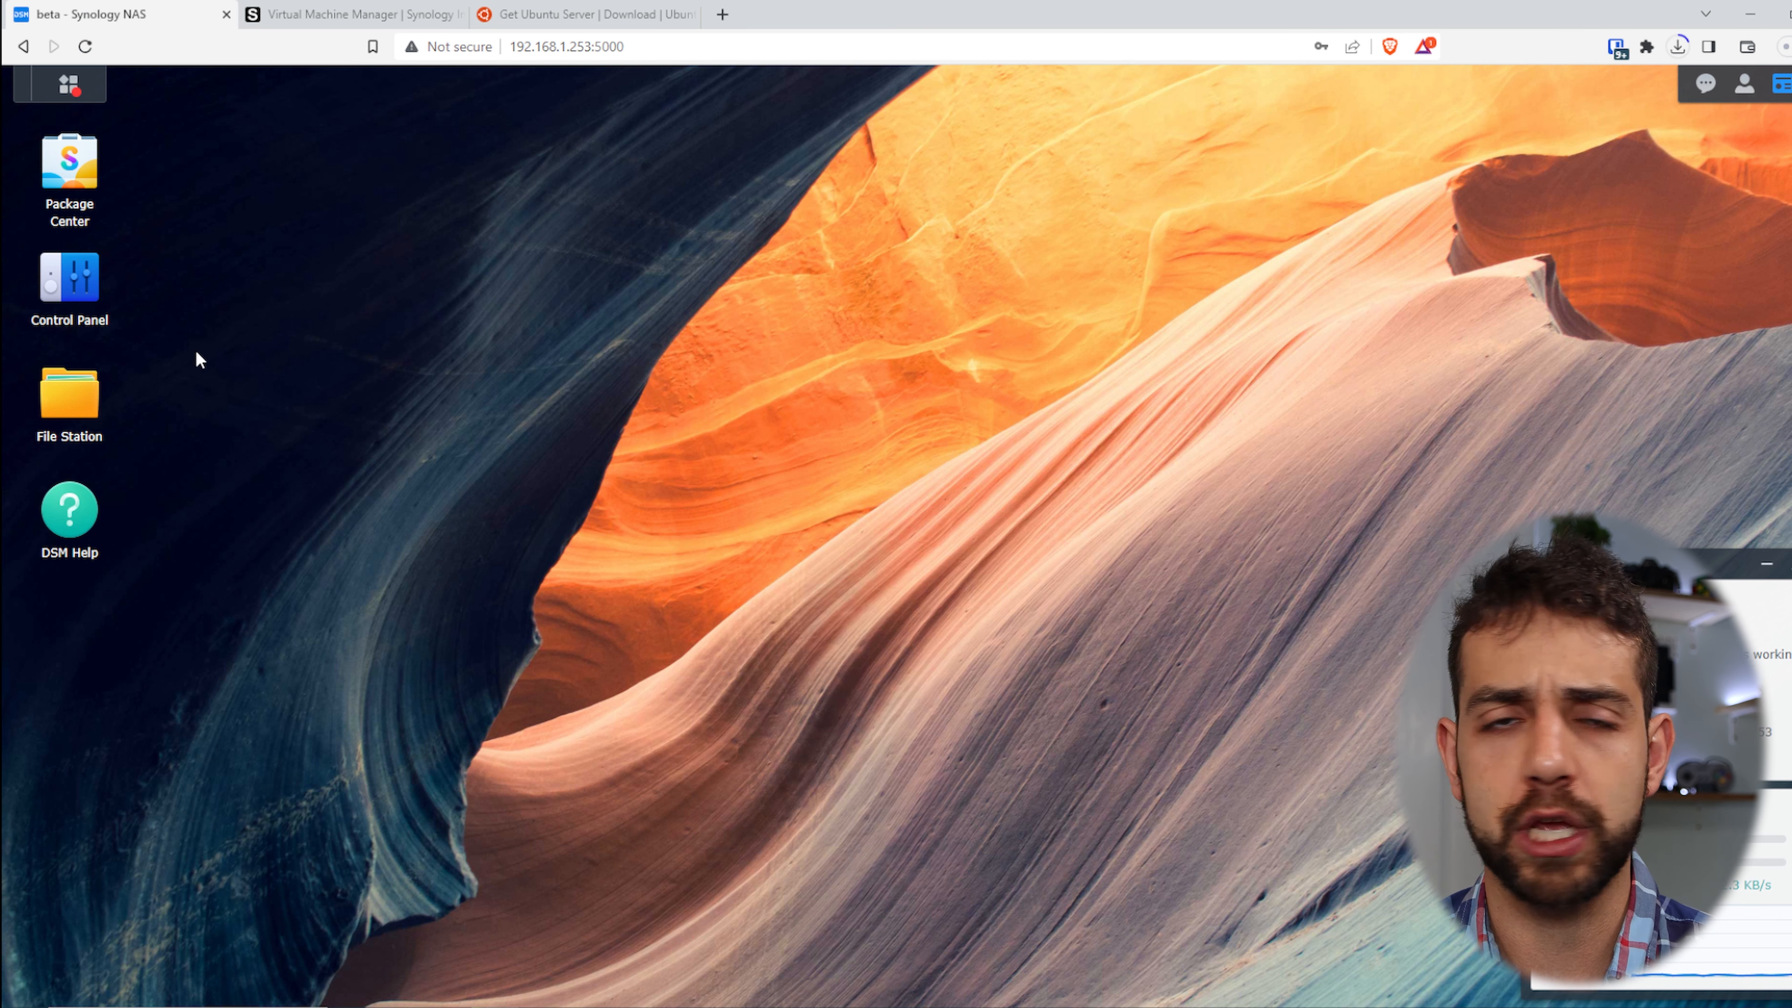
- Open the DSM main menu, then switch to the Synology Virtual Machine Manager product page tab
click(77, 90)
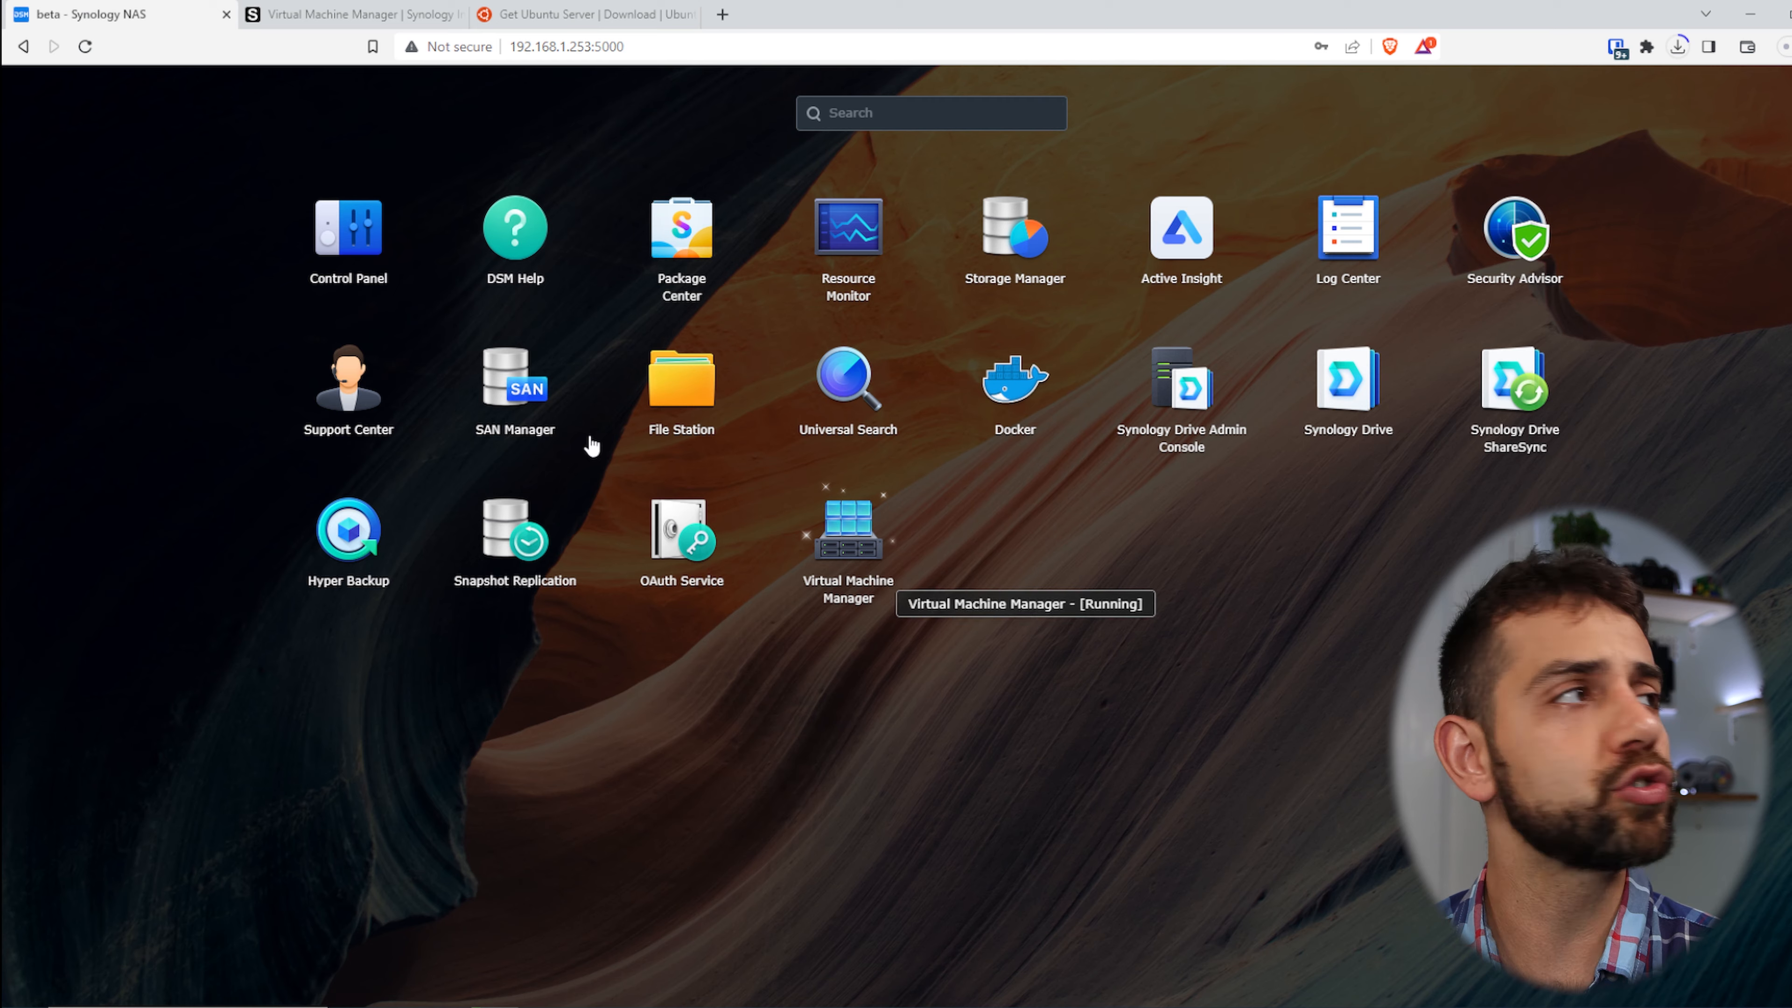
click(370, 8)
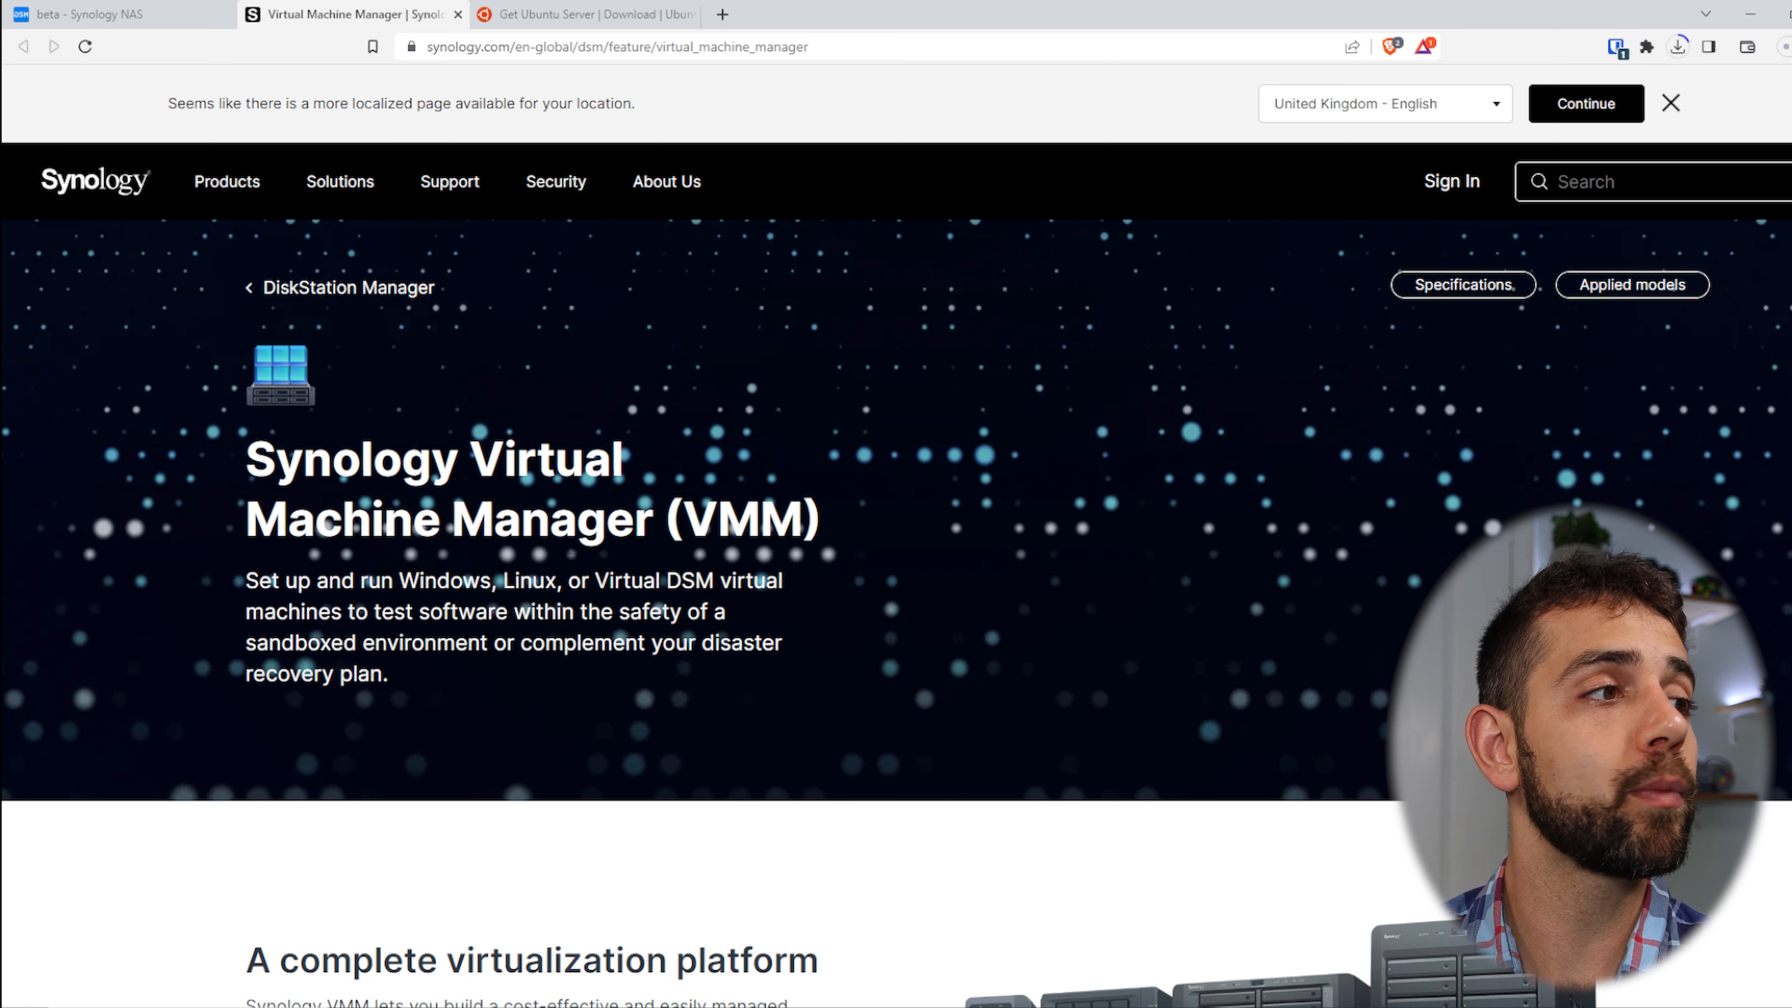
- Scroll the VMM page and view the Virtualize DSM and Multi-tenant environments use cases
scroll(769, 642, down, 6)
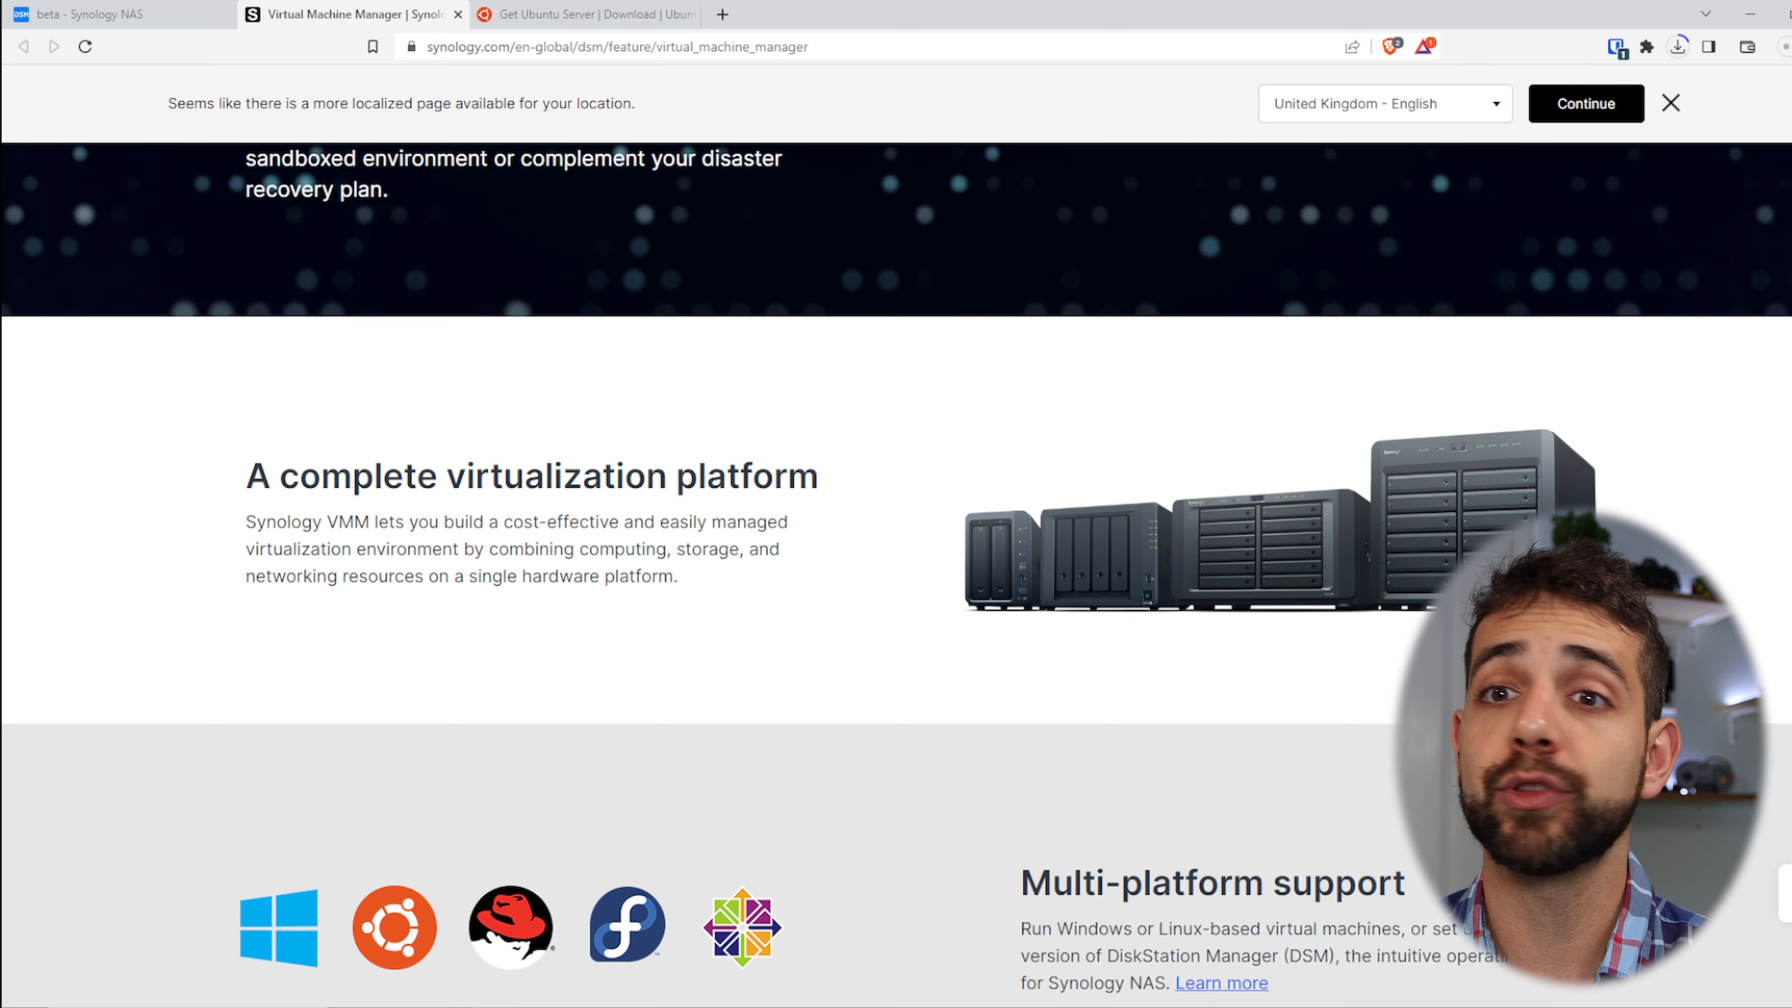
scroll(377, 540, down, 5)
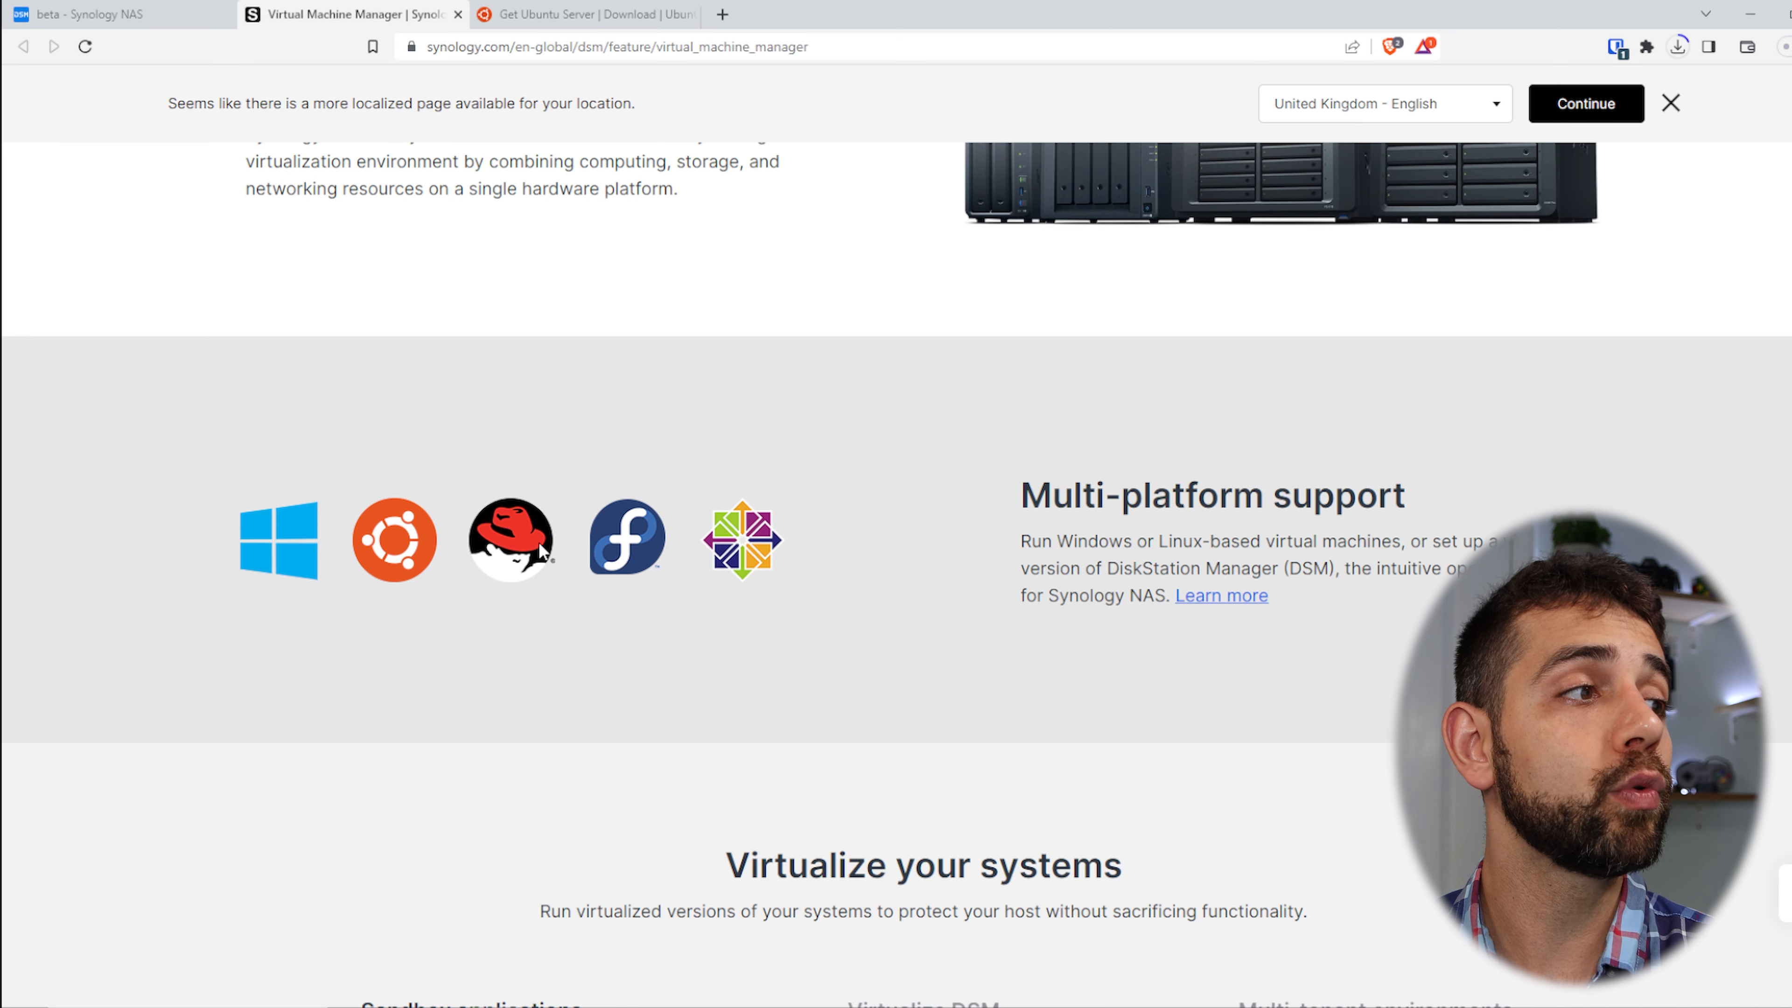
scroll(891, 359, down, 8)
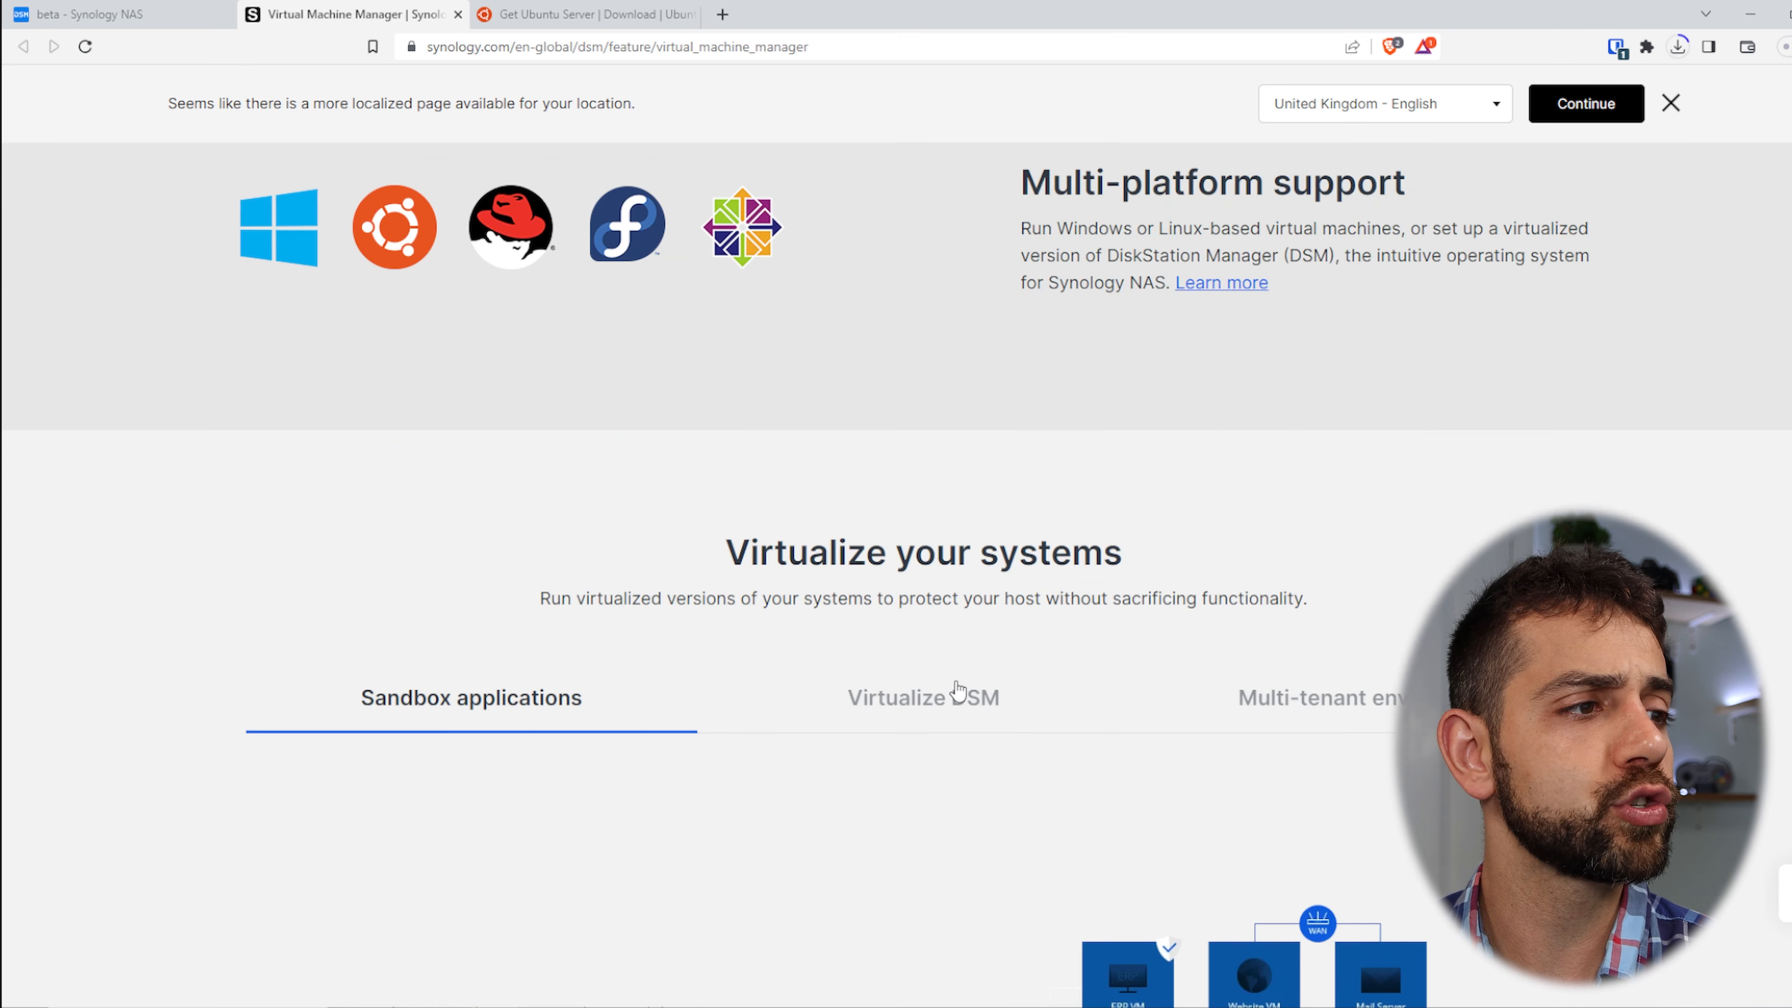
scroll(758, 723, down, 1)
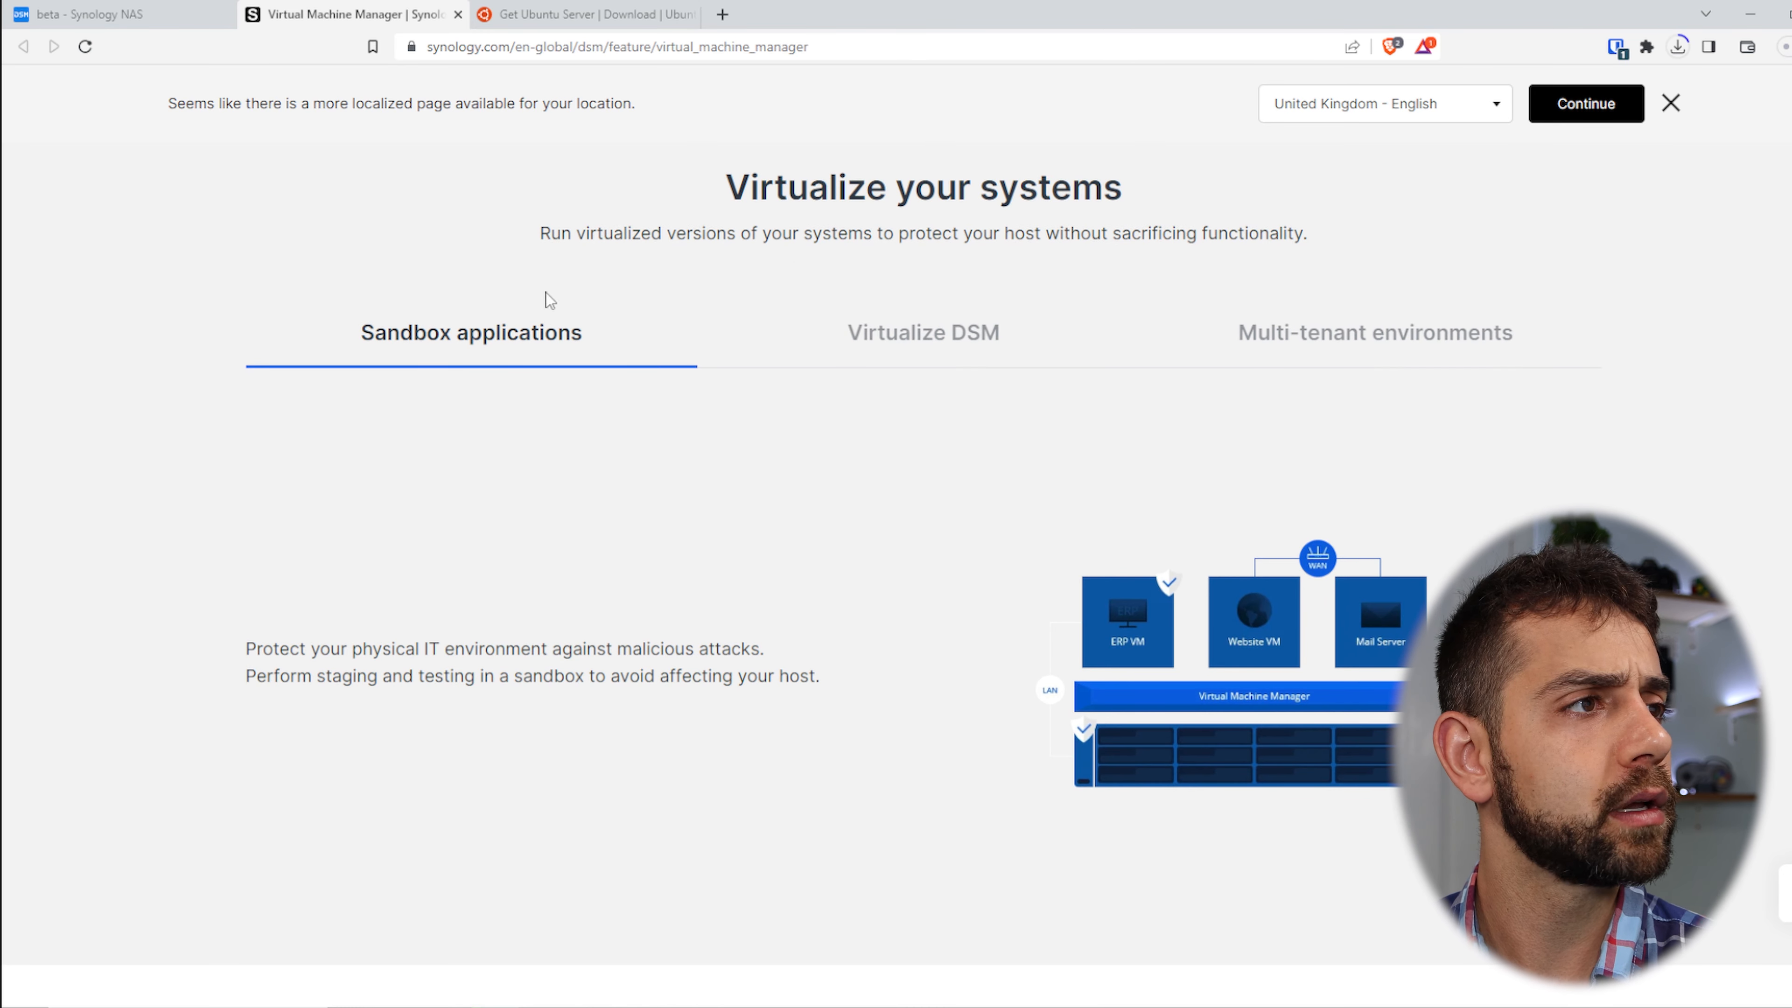
click(995, 344)
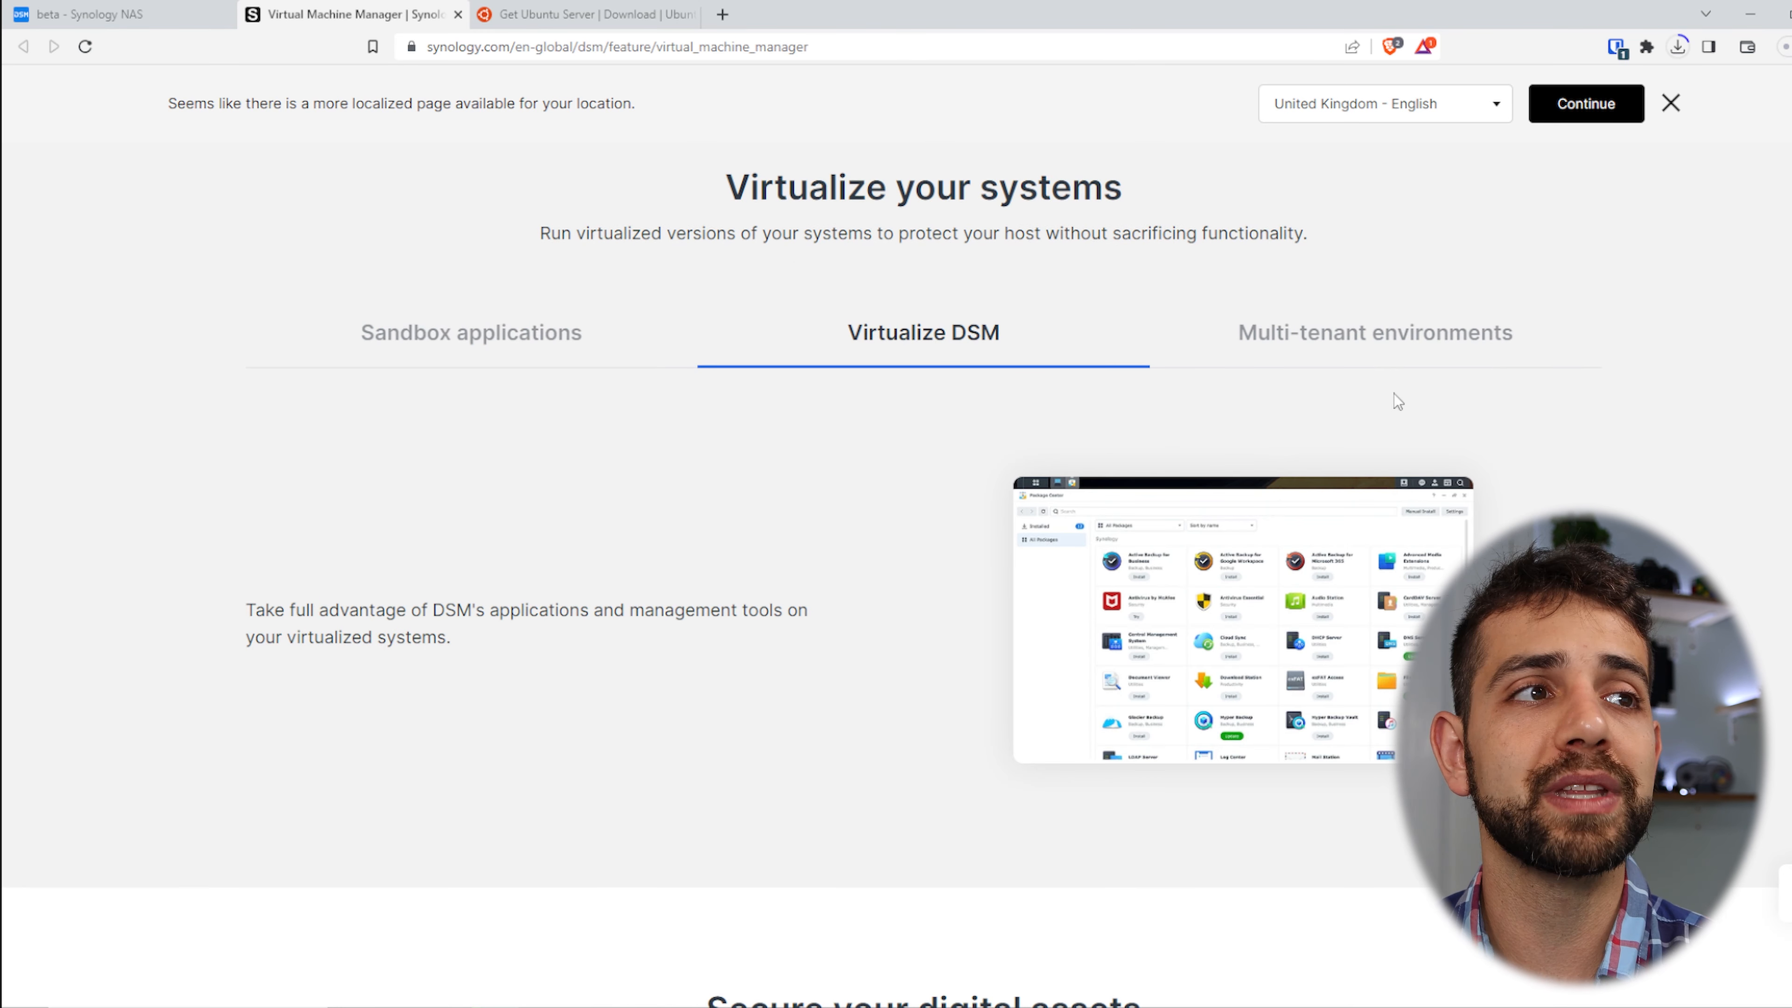
click(1455, 337)
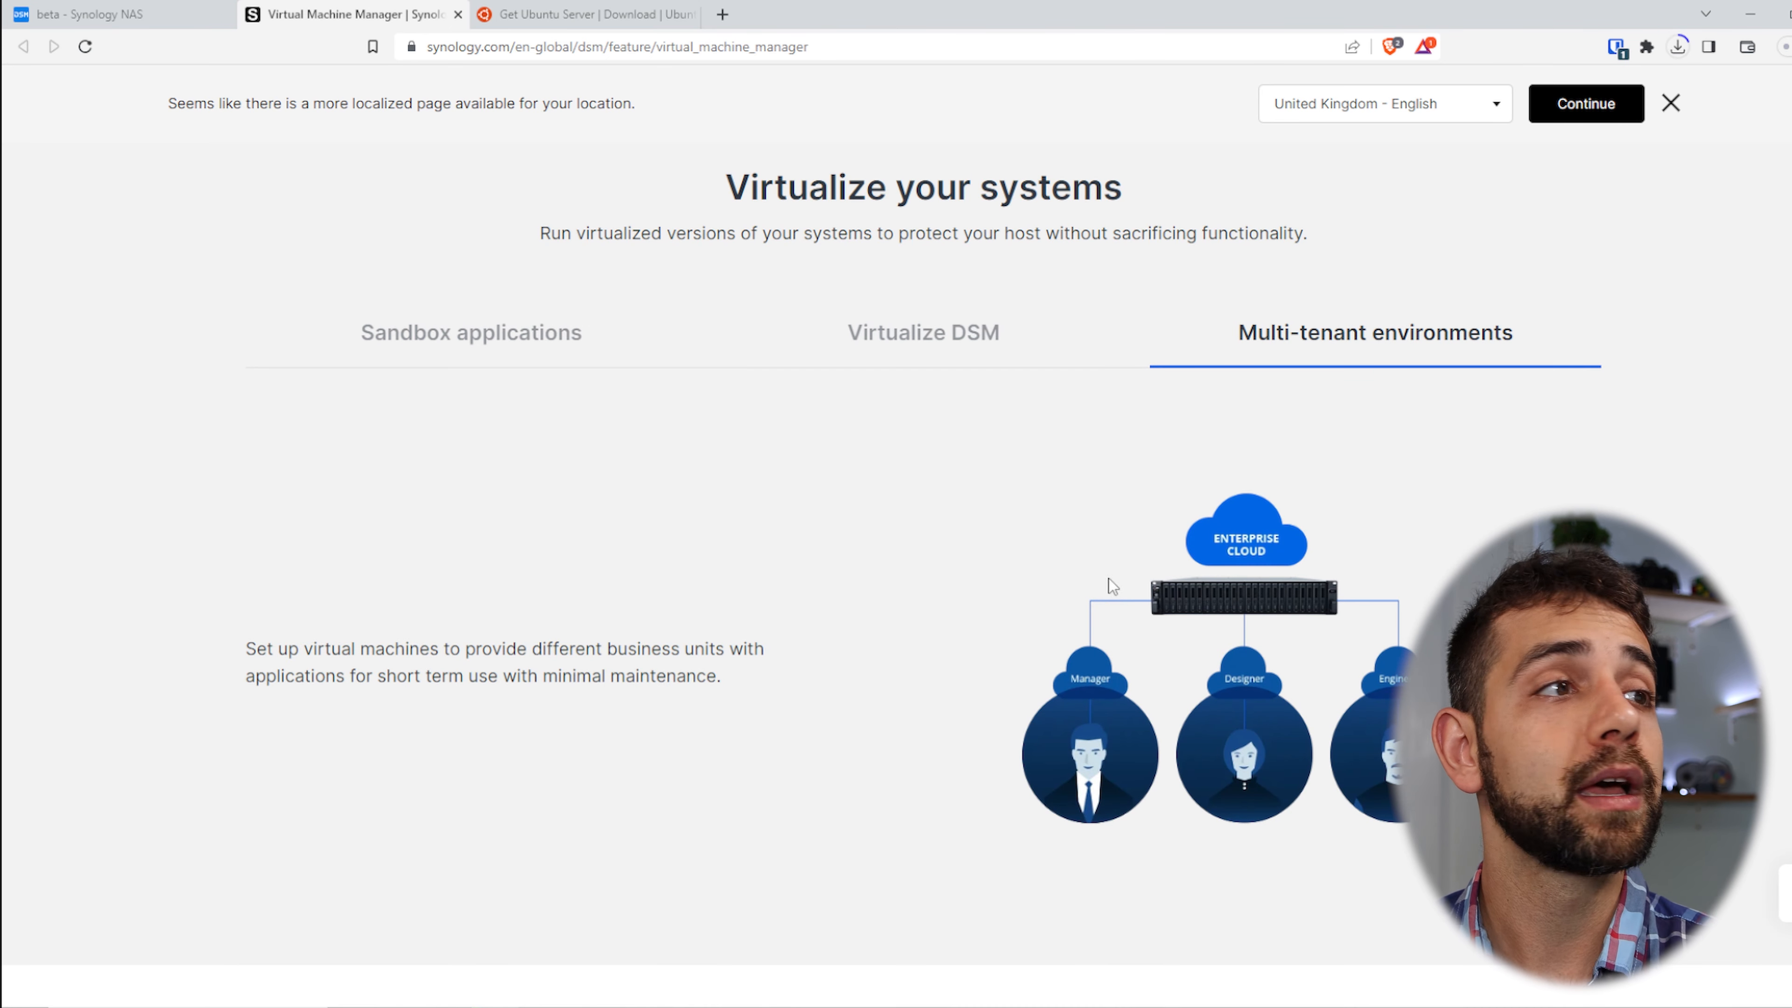
scroll(1113, 587, down, 9)
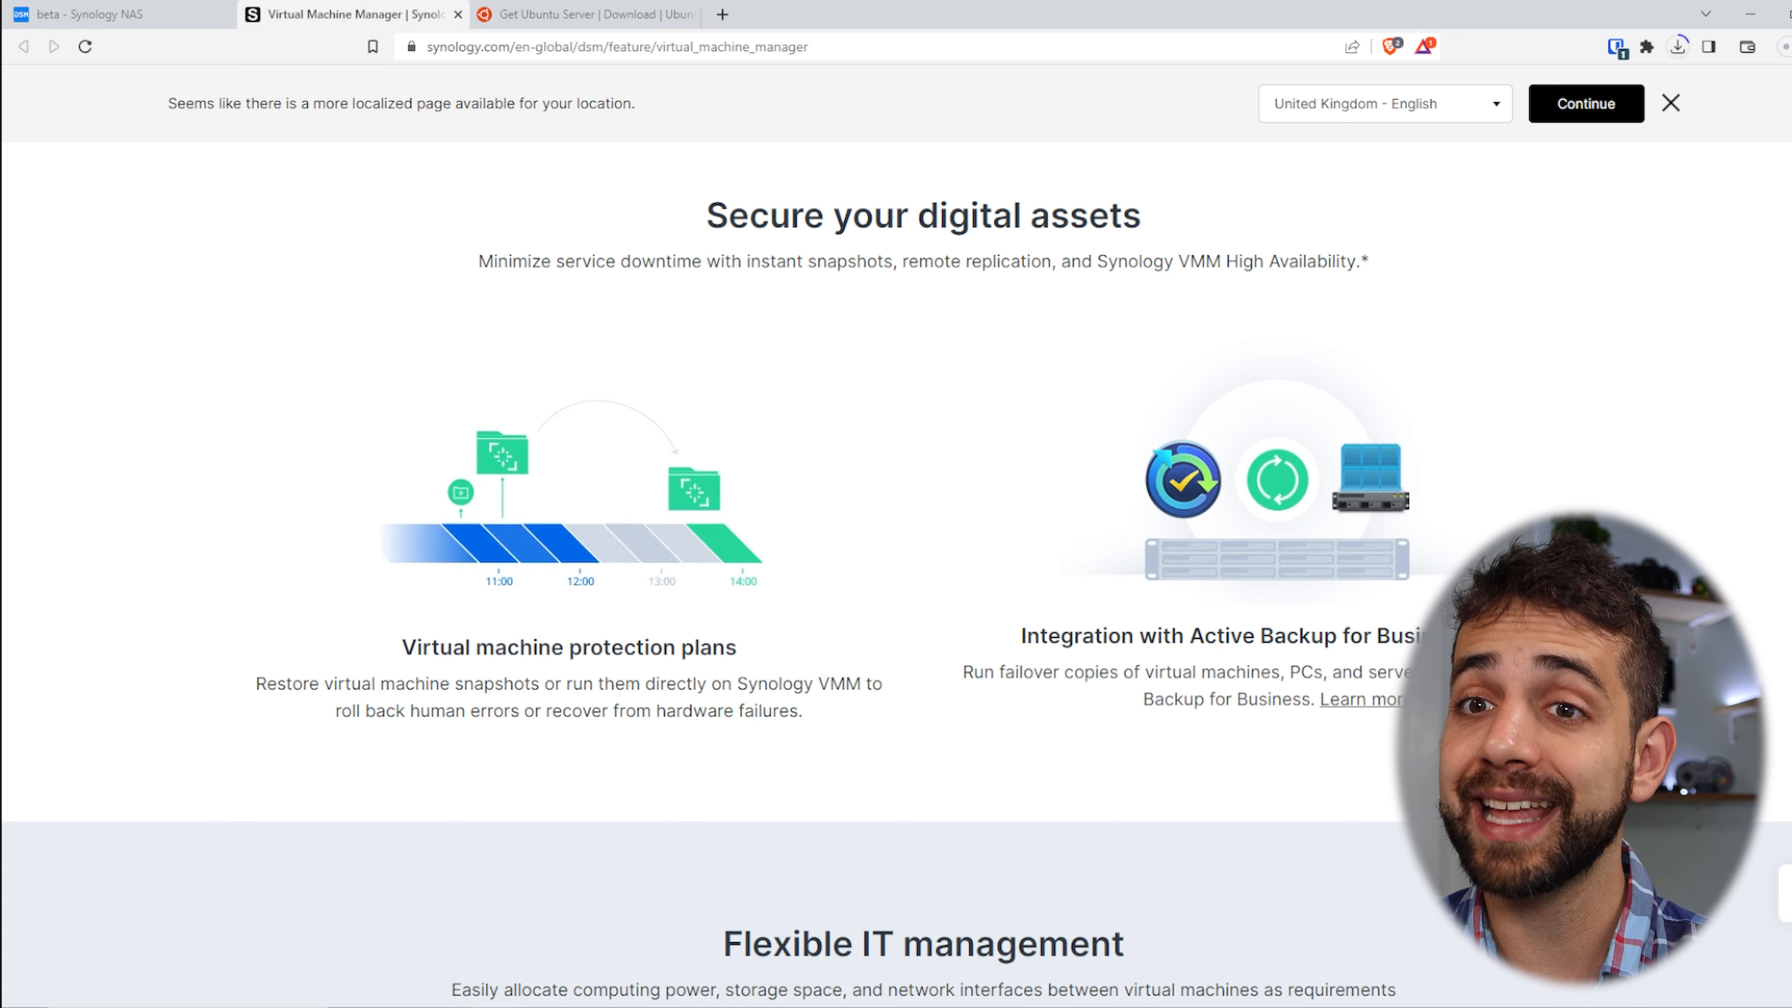
scroll(896, 564, down, 8)
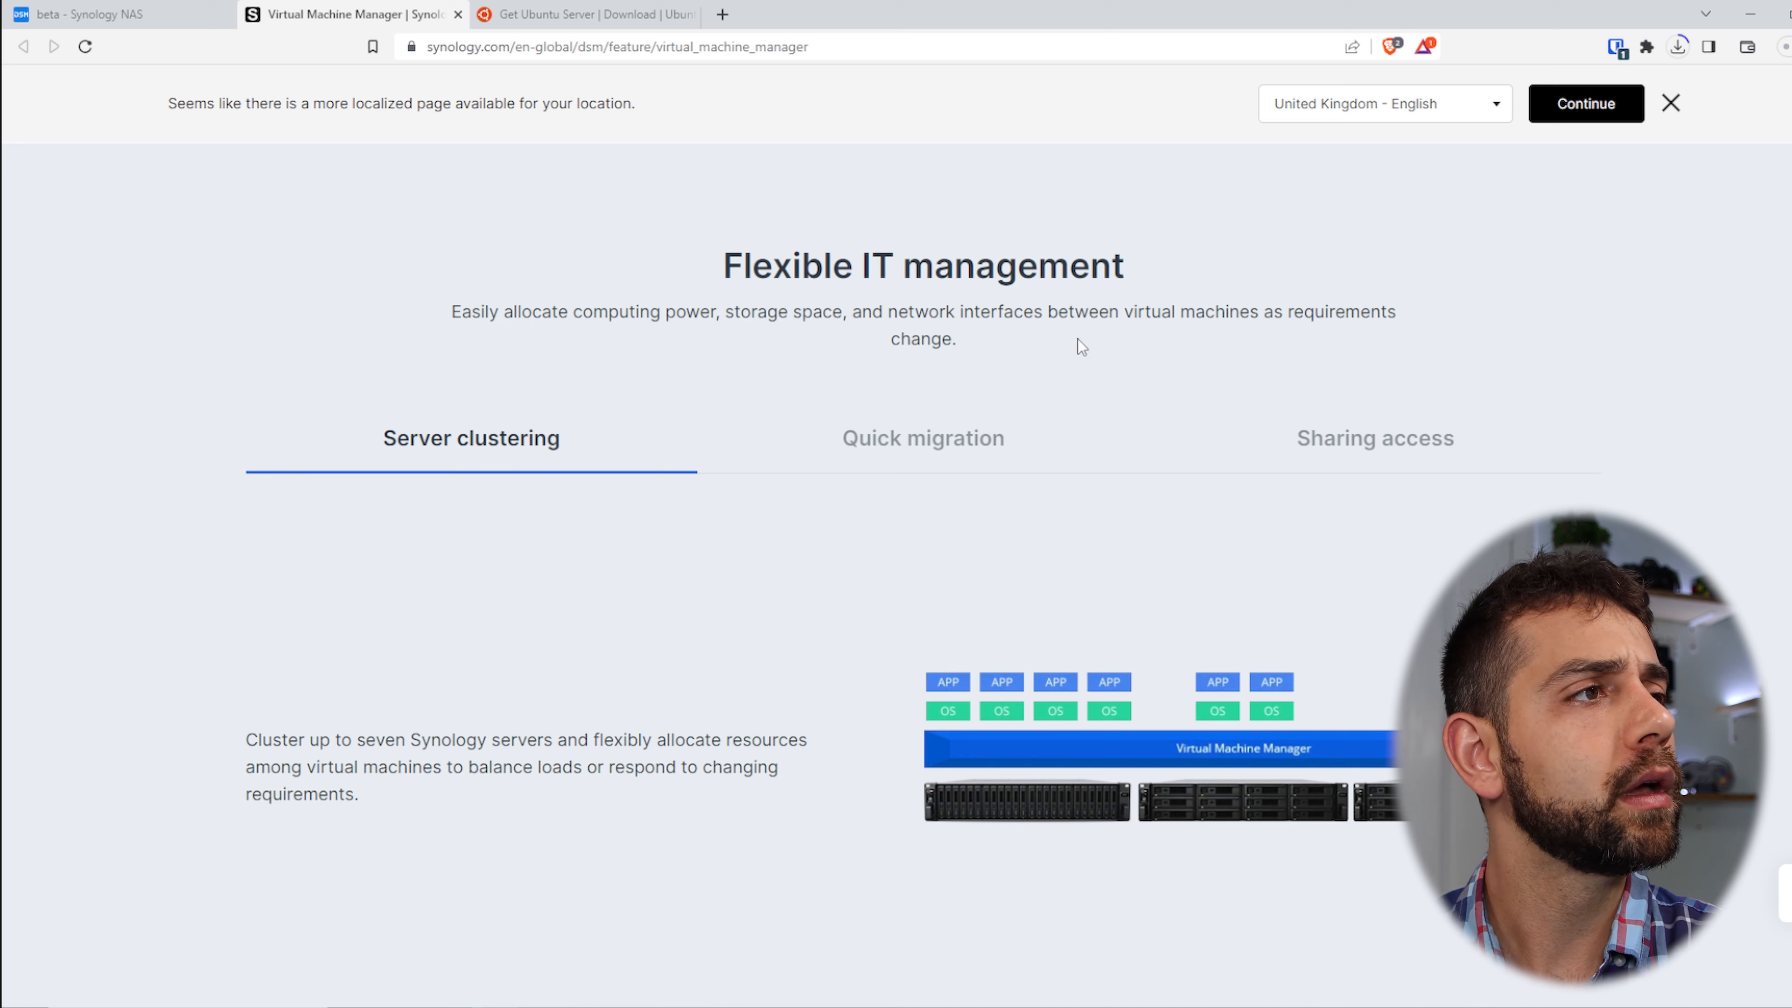
- Return to the NAS and view the VMM Overview, checking host beta's LAN 1 stats
click(115, 6)
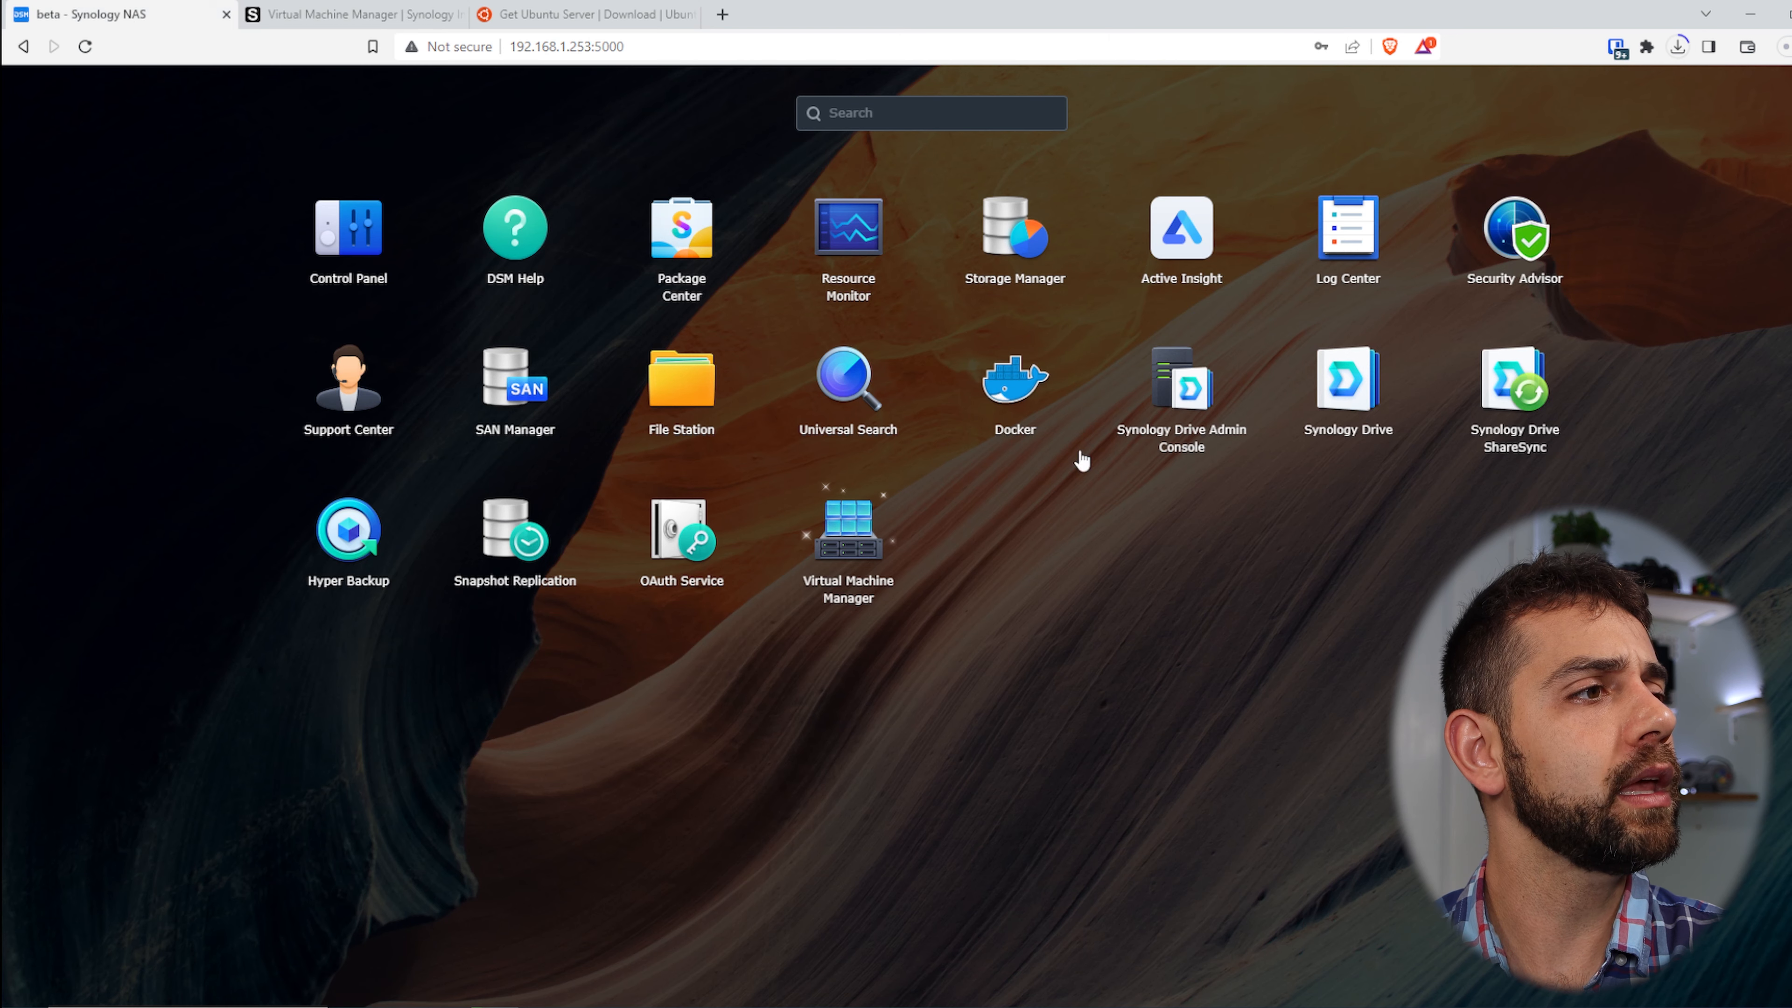
click(956, 735)
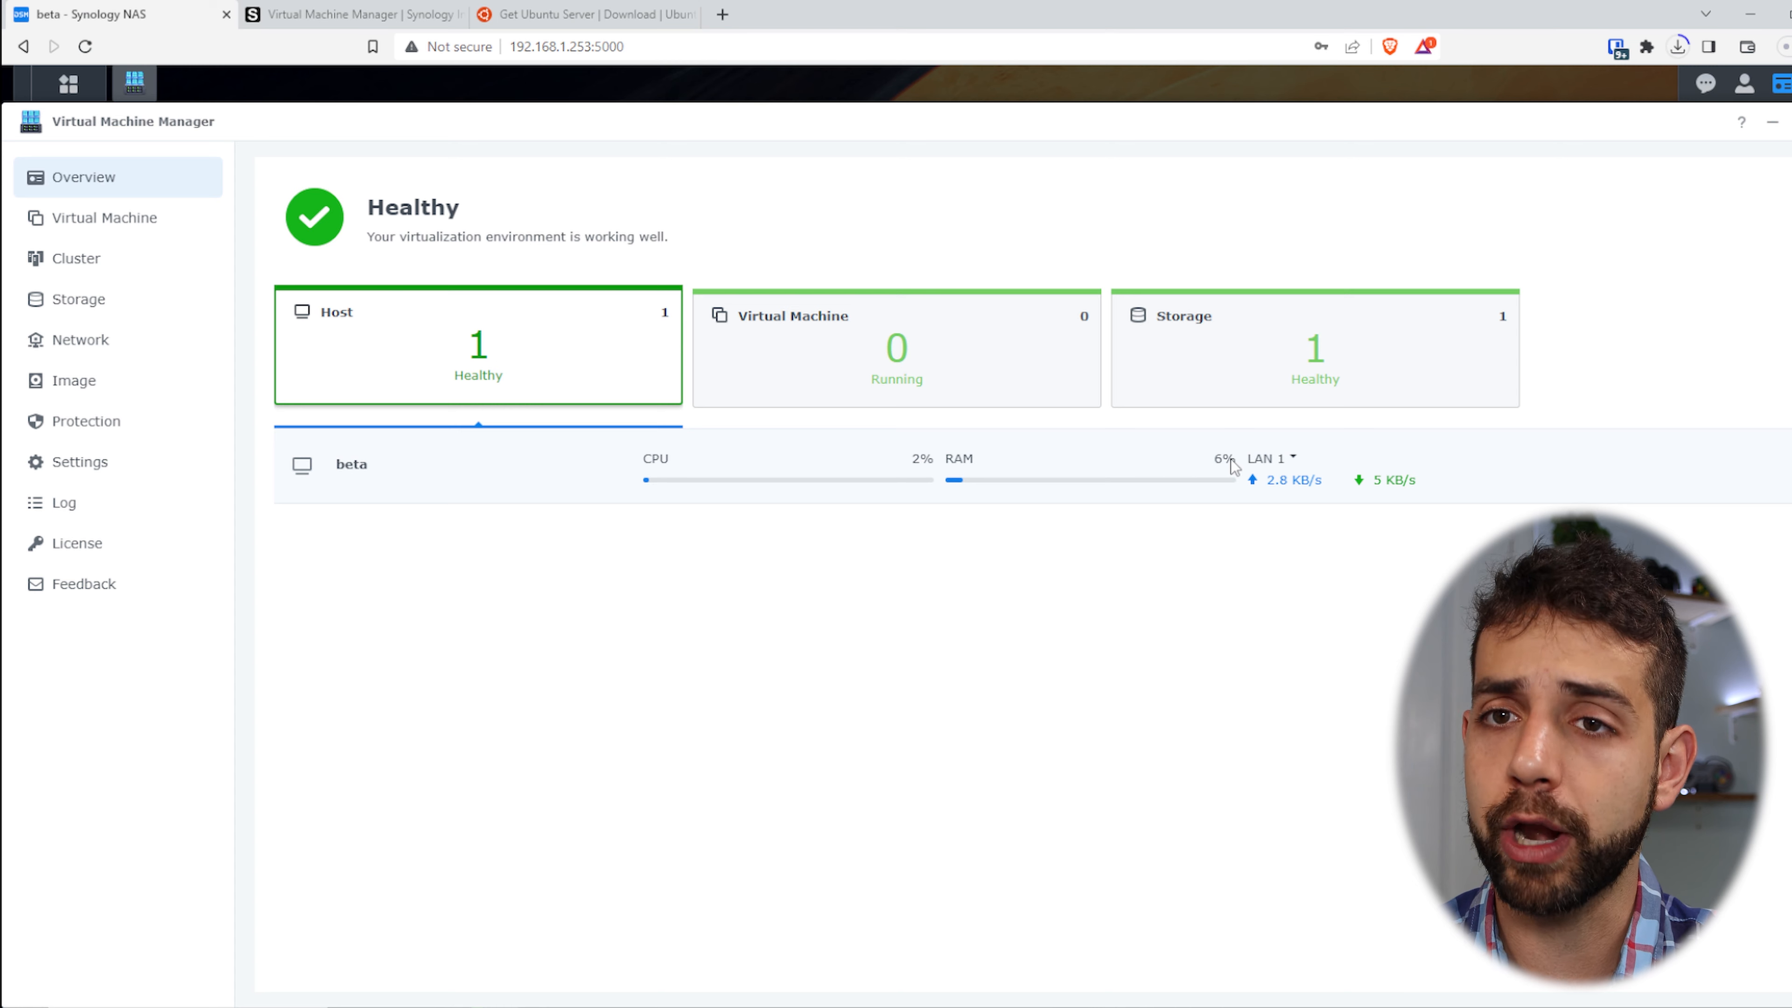
click(1388, 486)
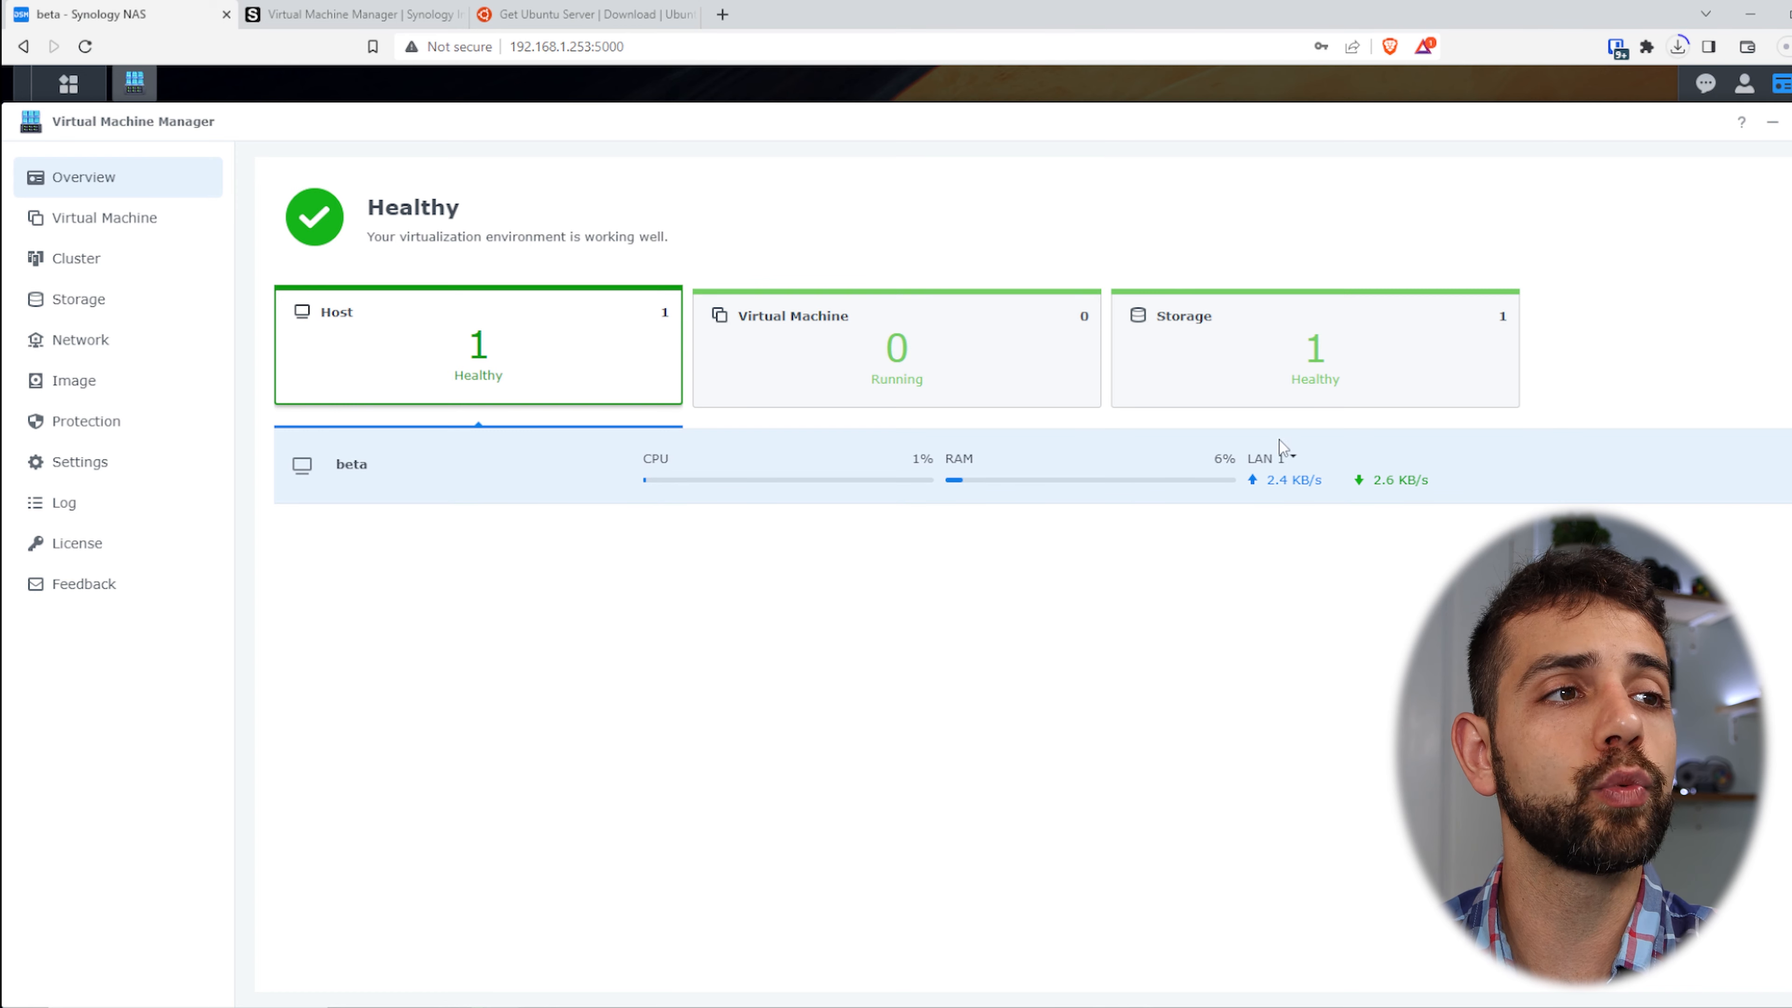
click(1281, 460)
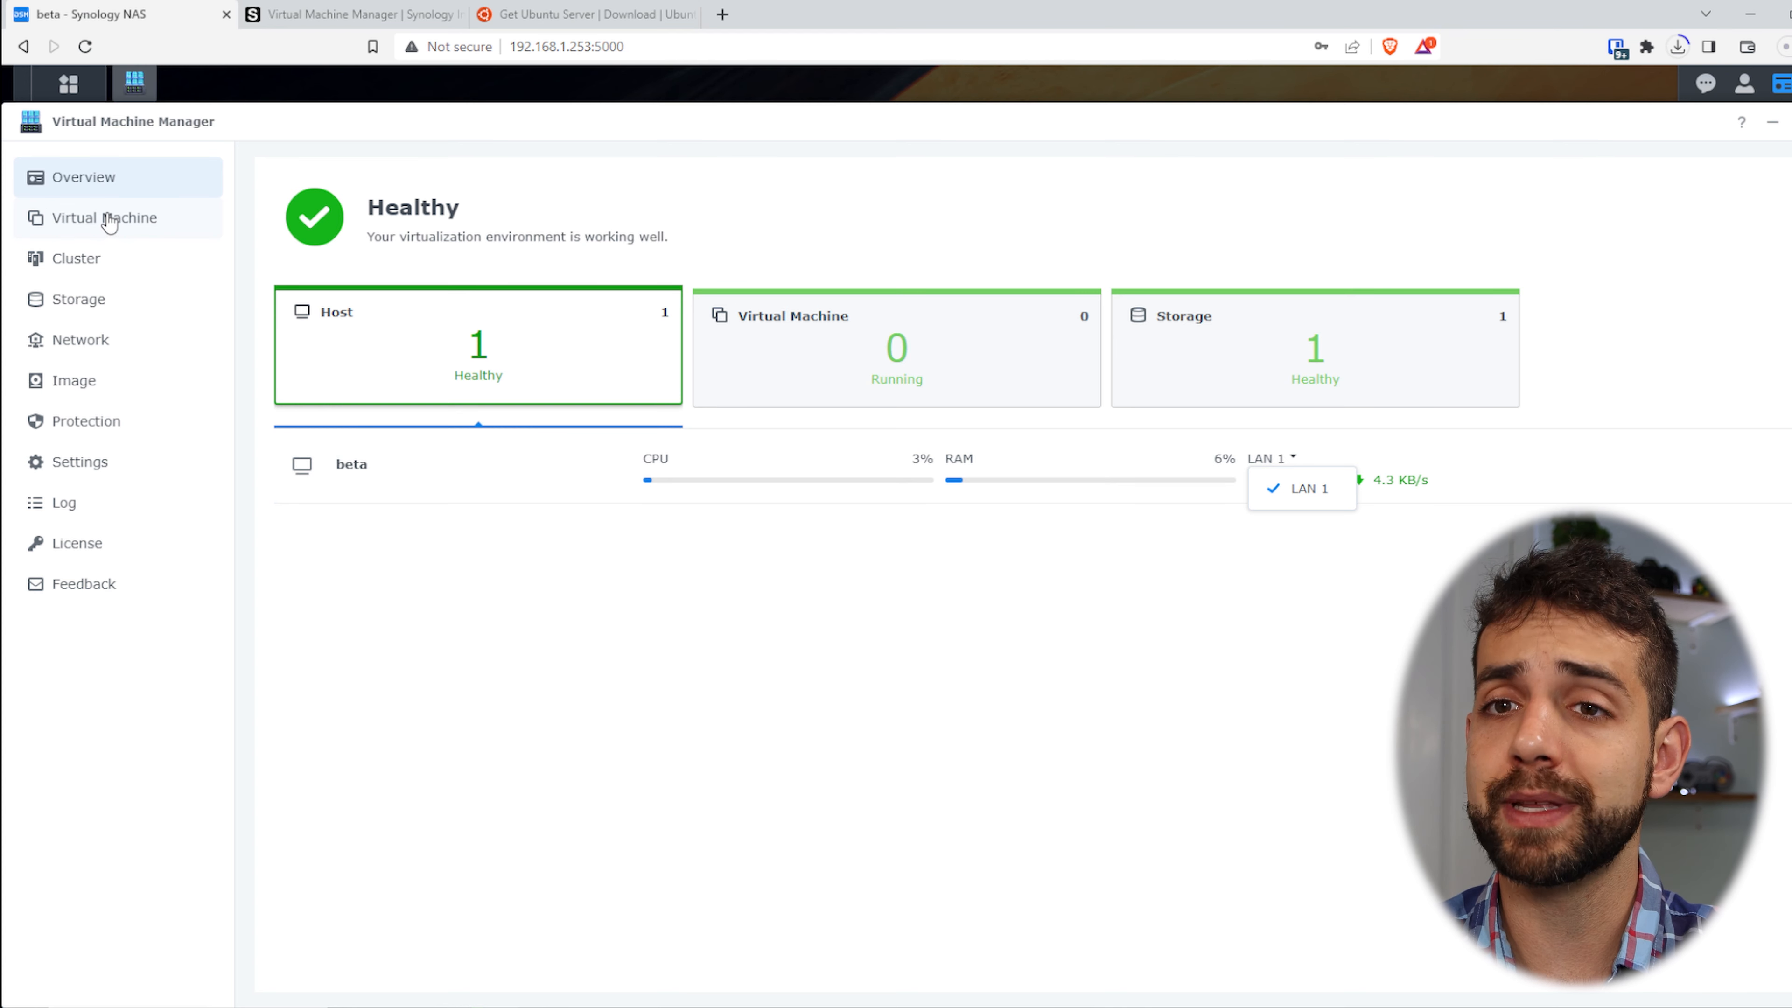
click(289, 368)
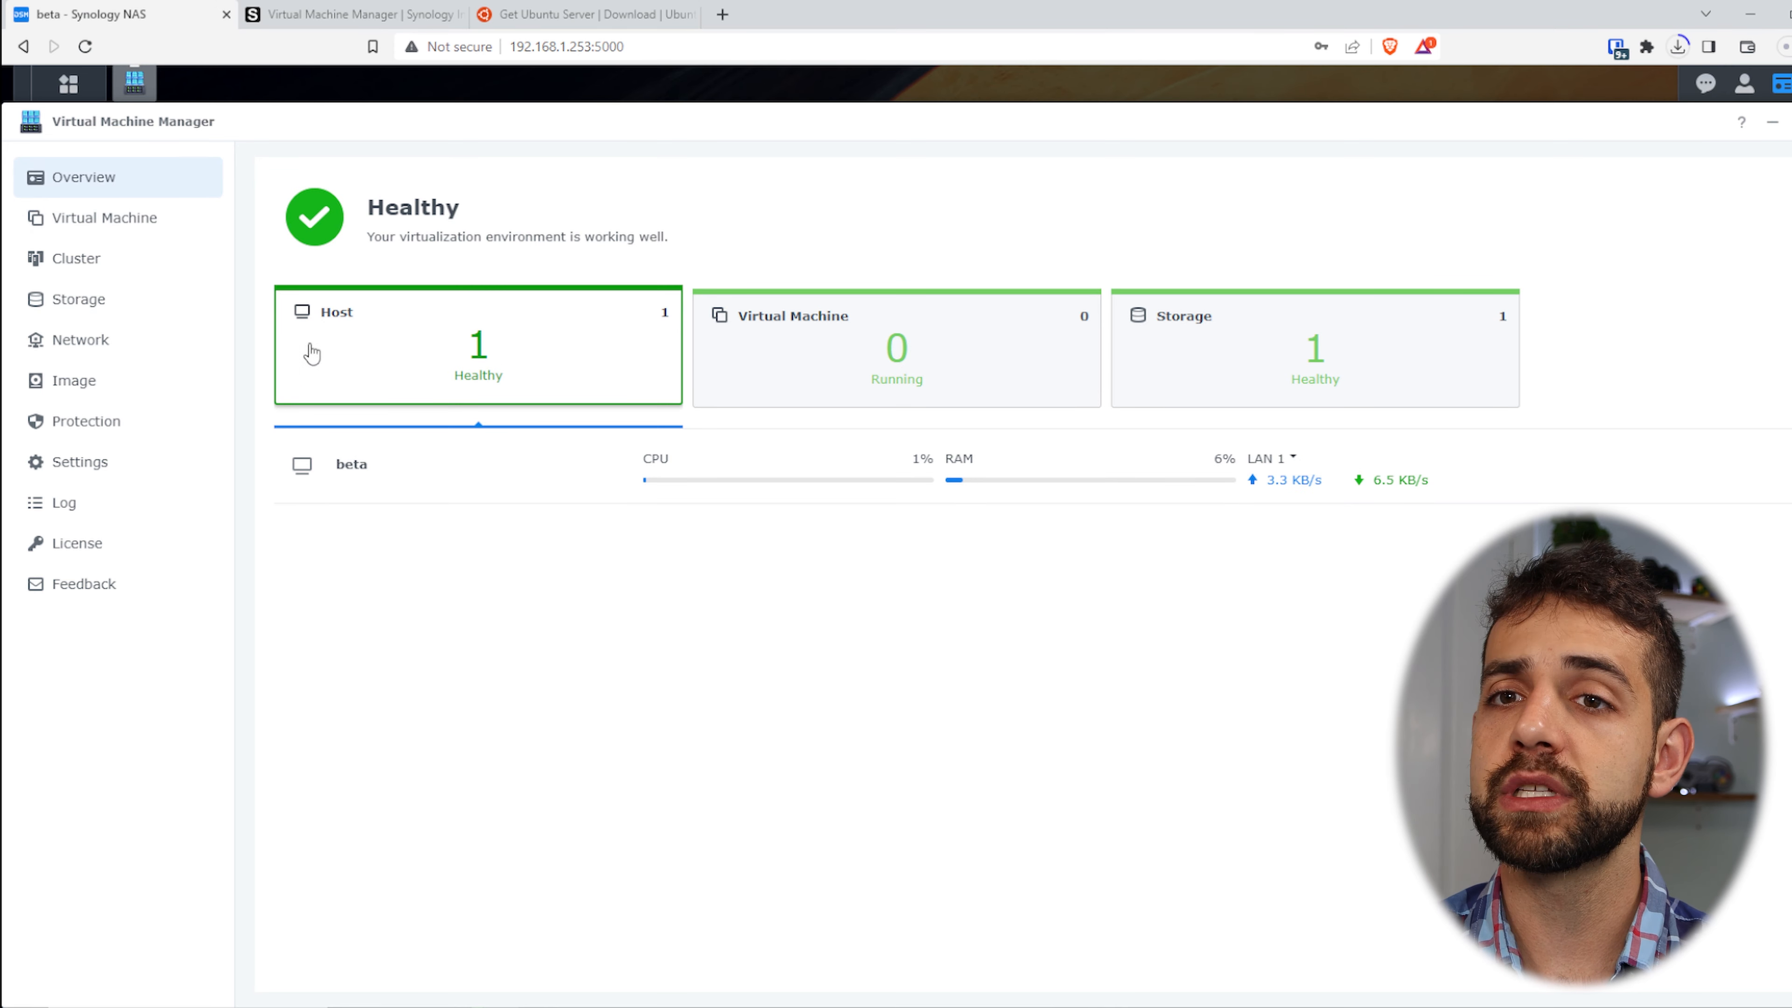
- Open the Storage page and start the Add storage wizard, then cancel it
click(113, 302)
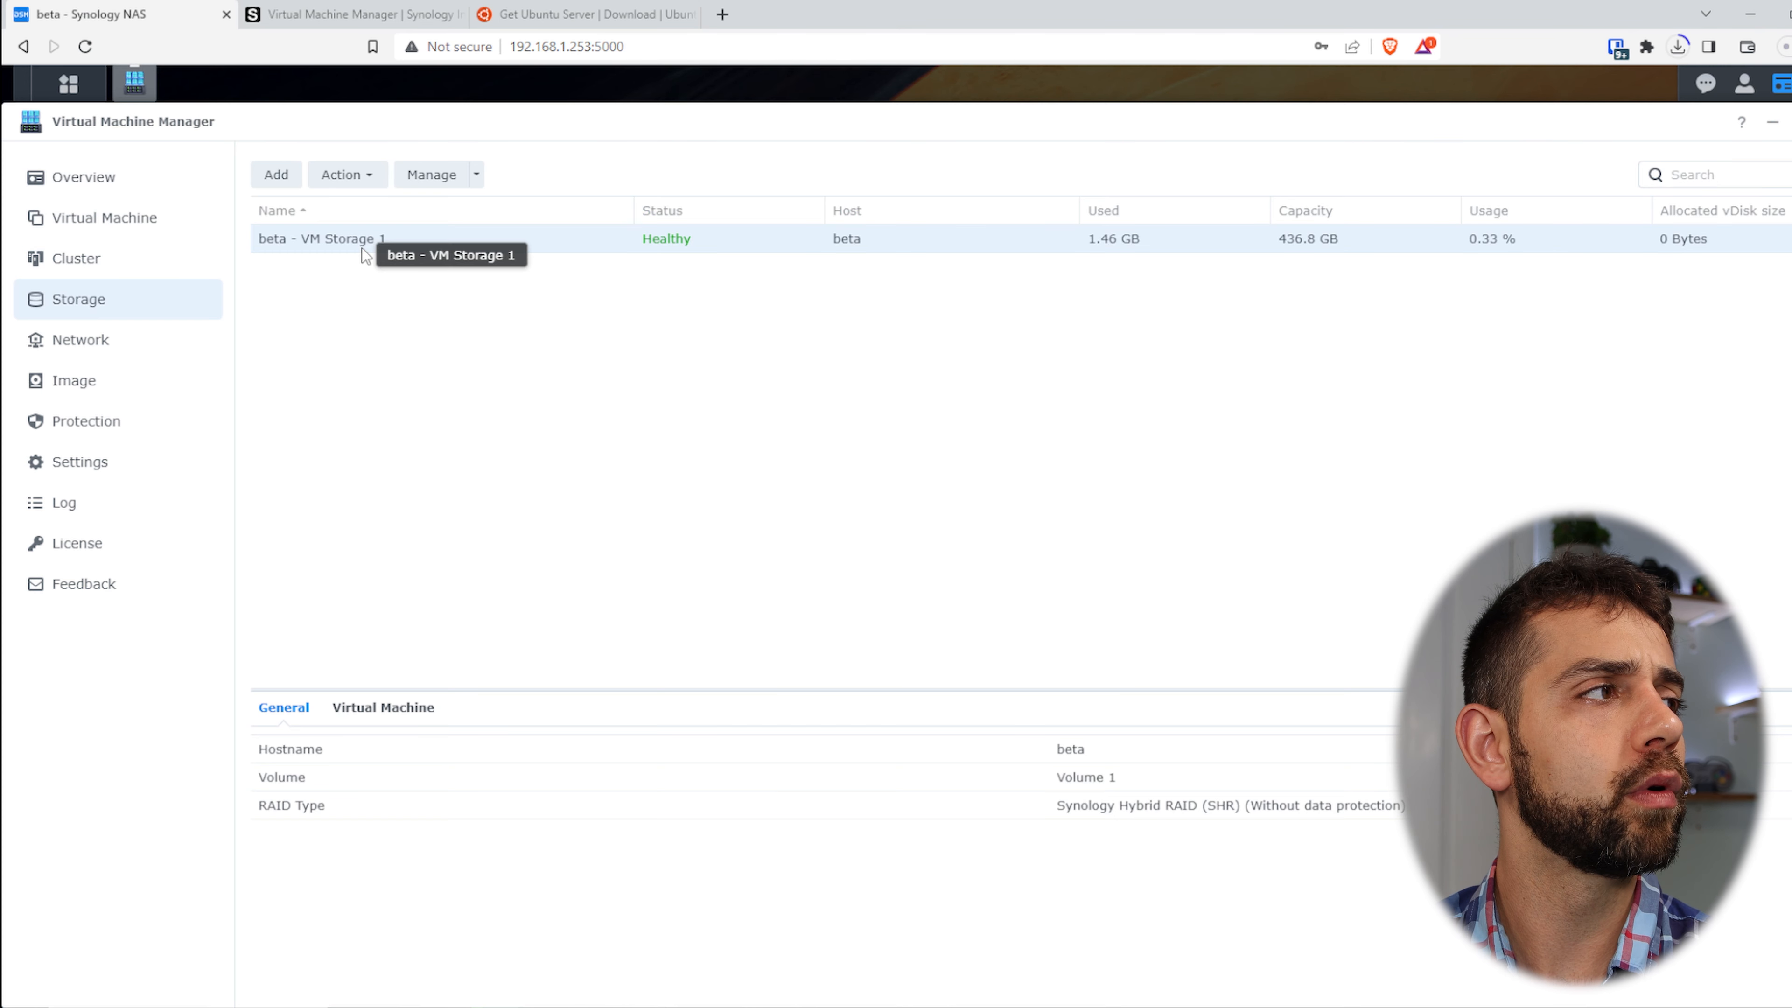
click(276, 175)
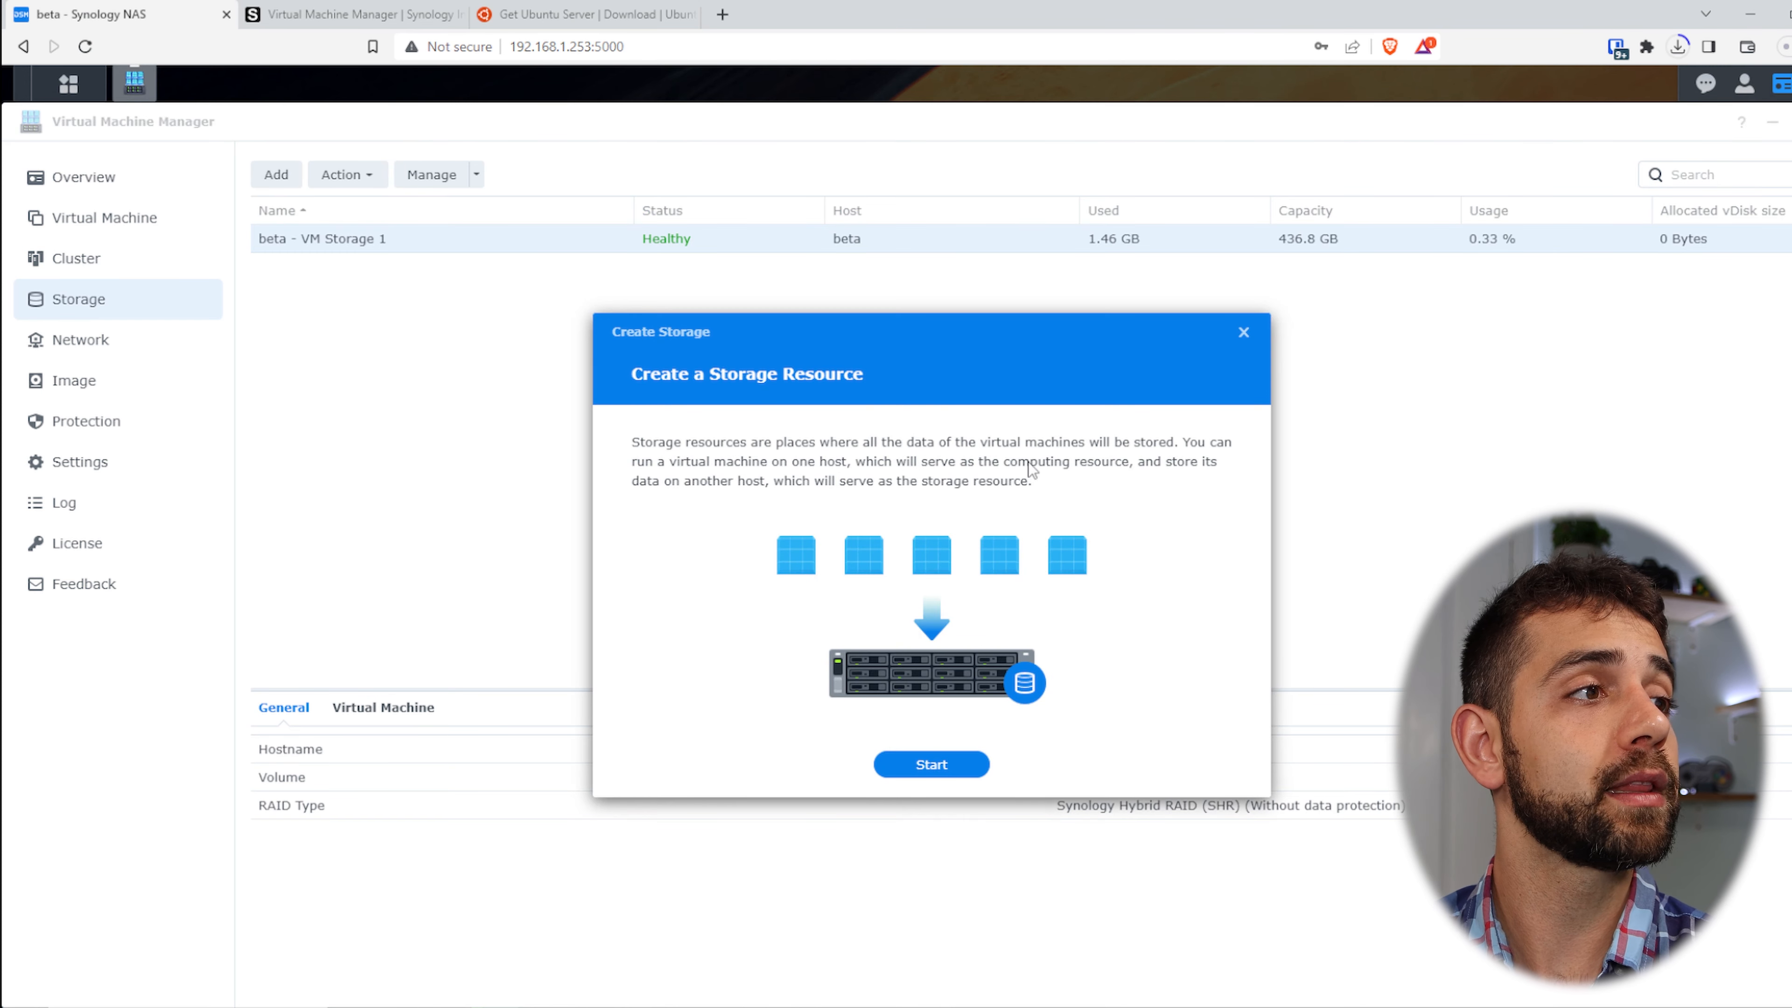
click(932, 765)
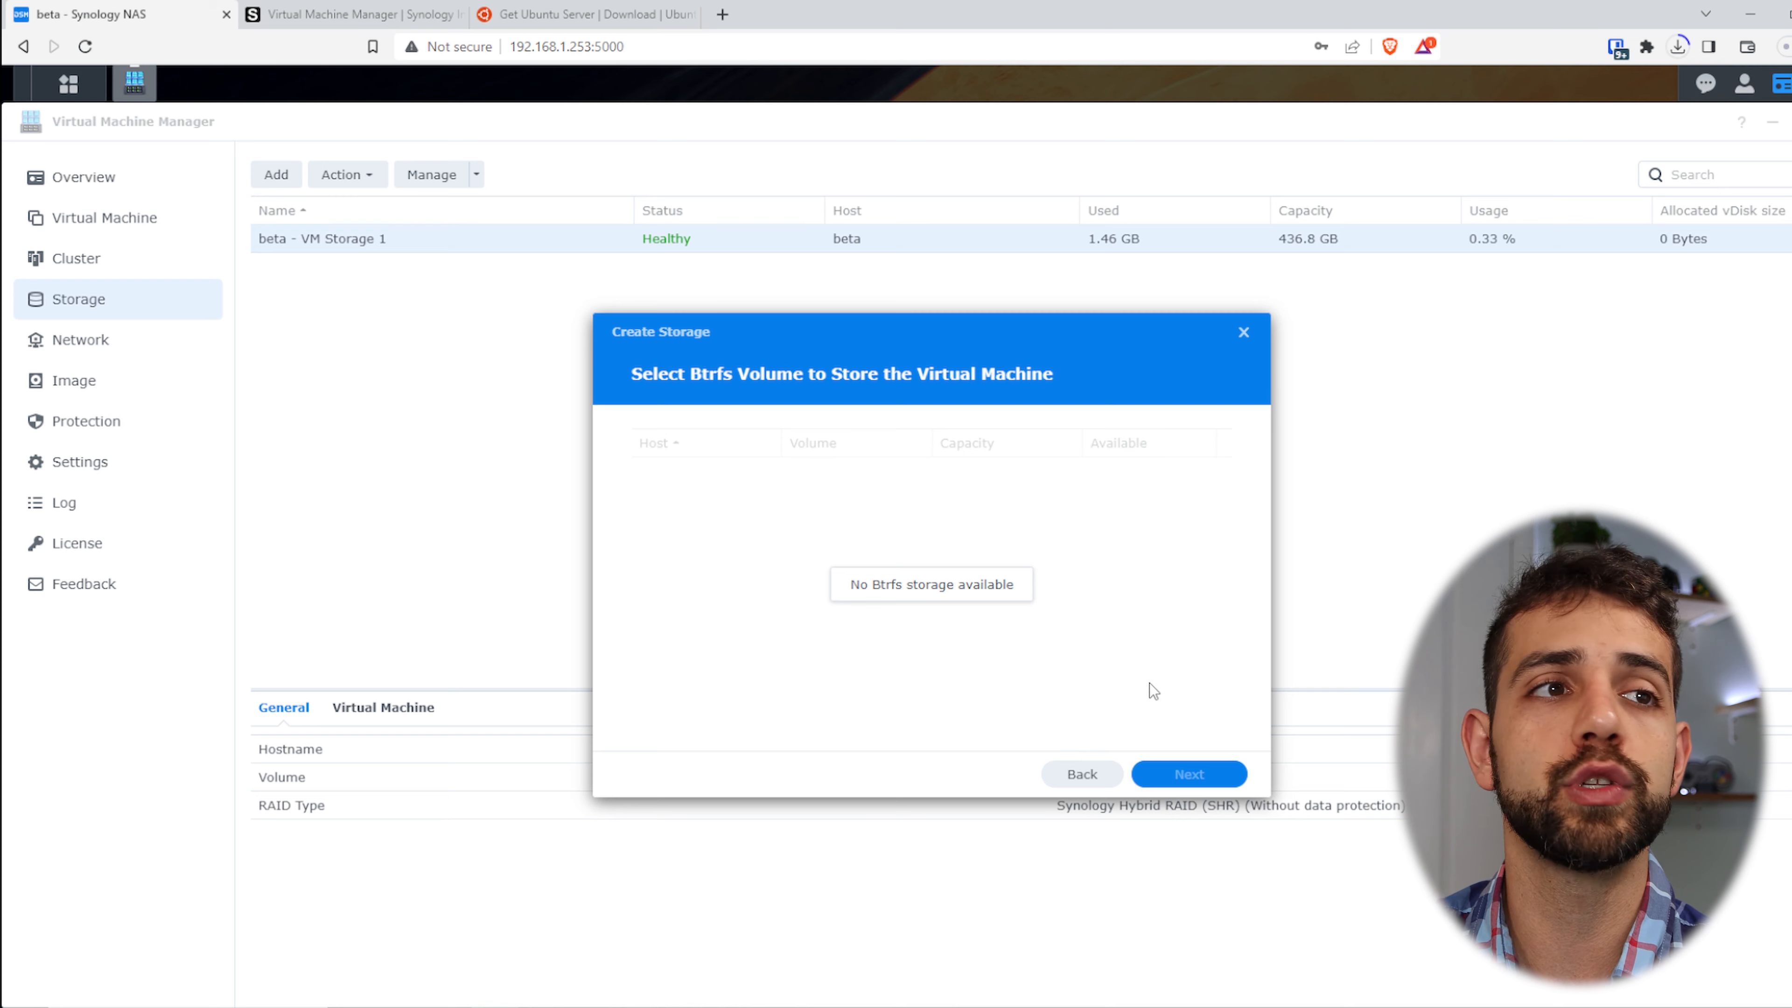
click(1243, 331)
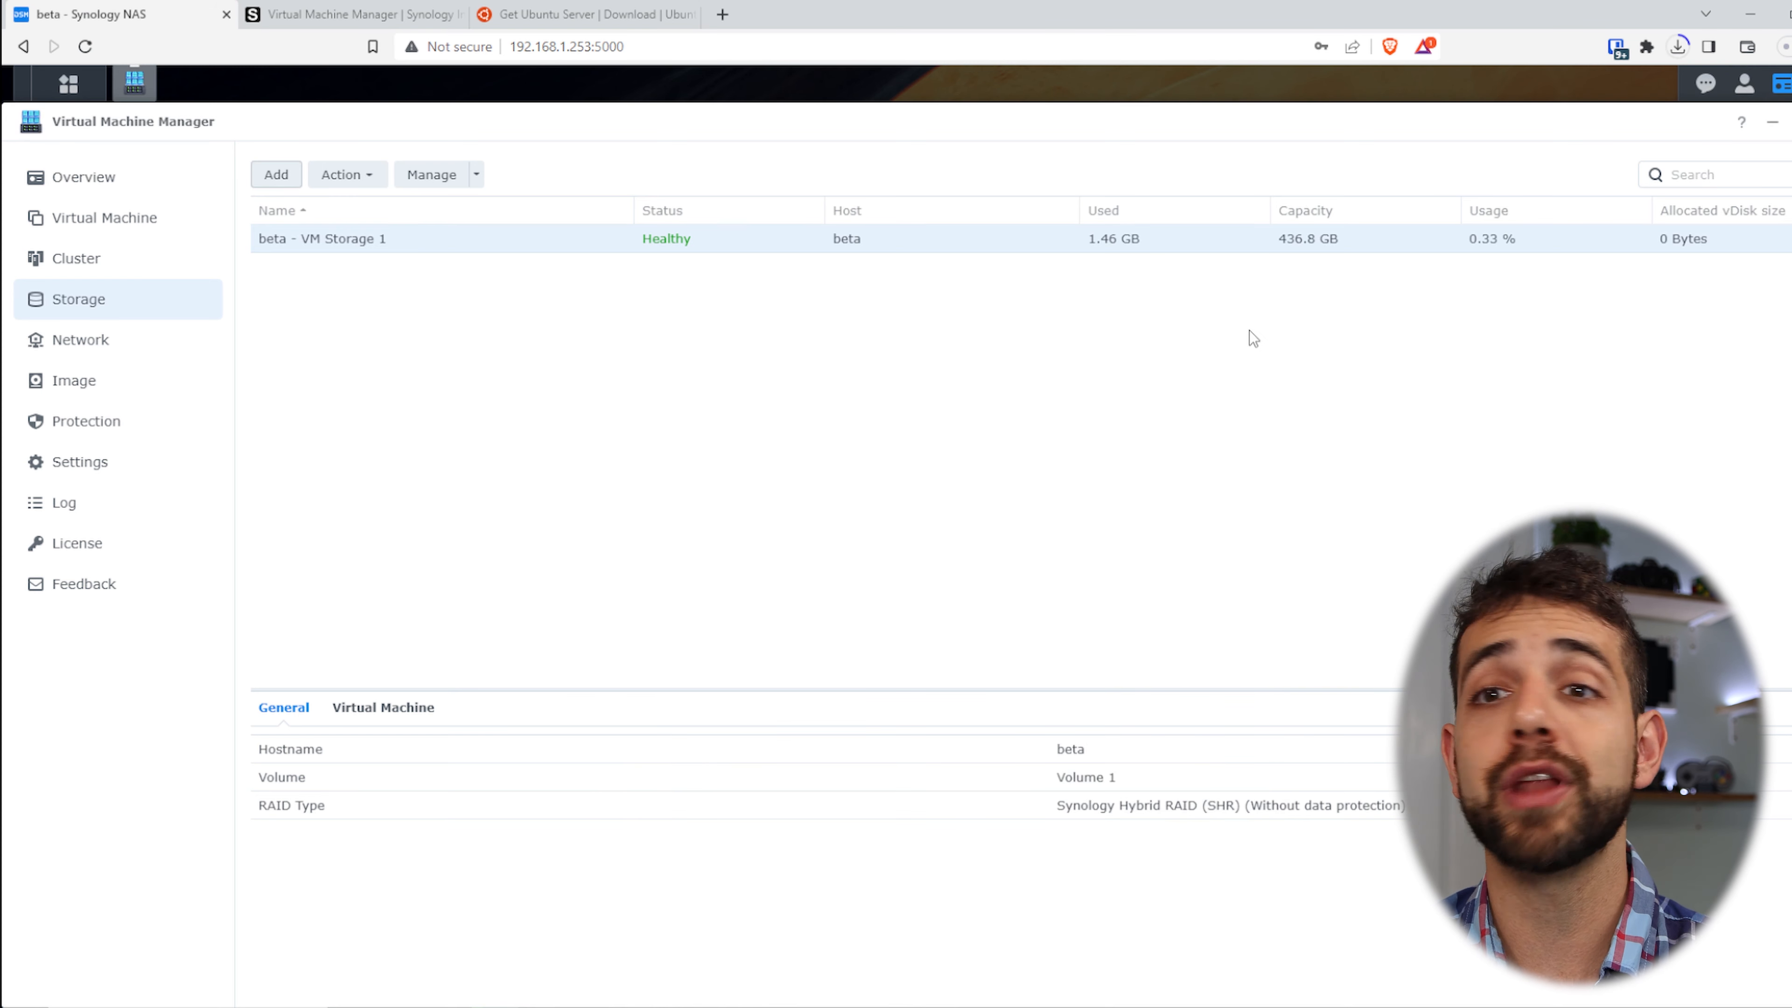
- Inspect the storage's Action menu and see which host manages it
click(352, 175)
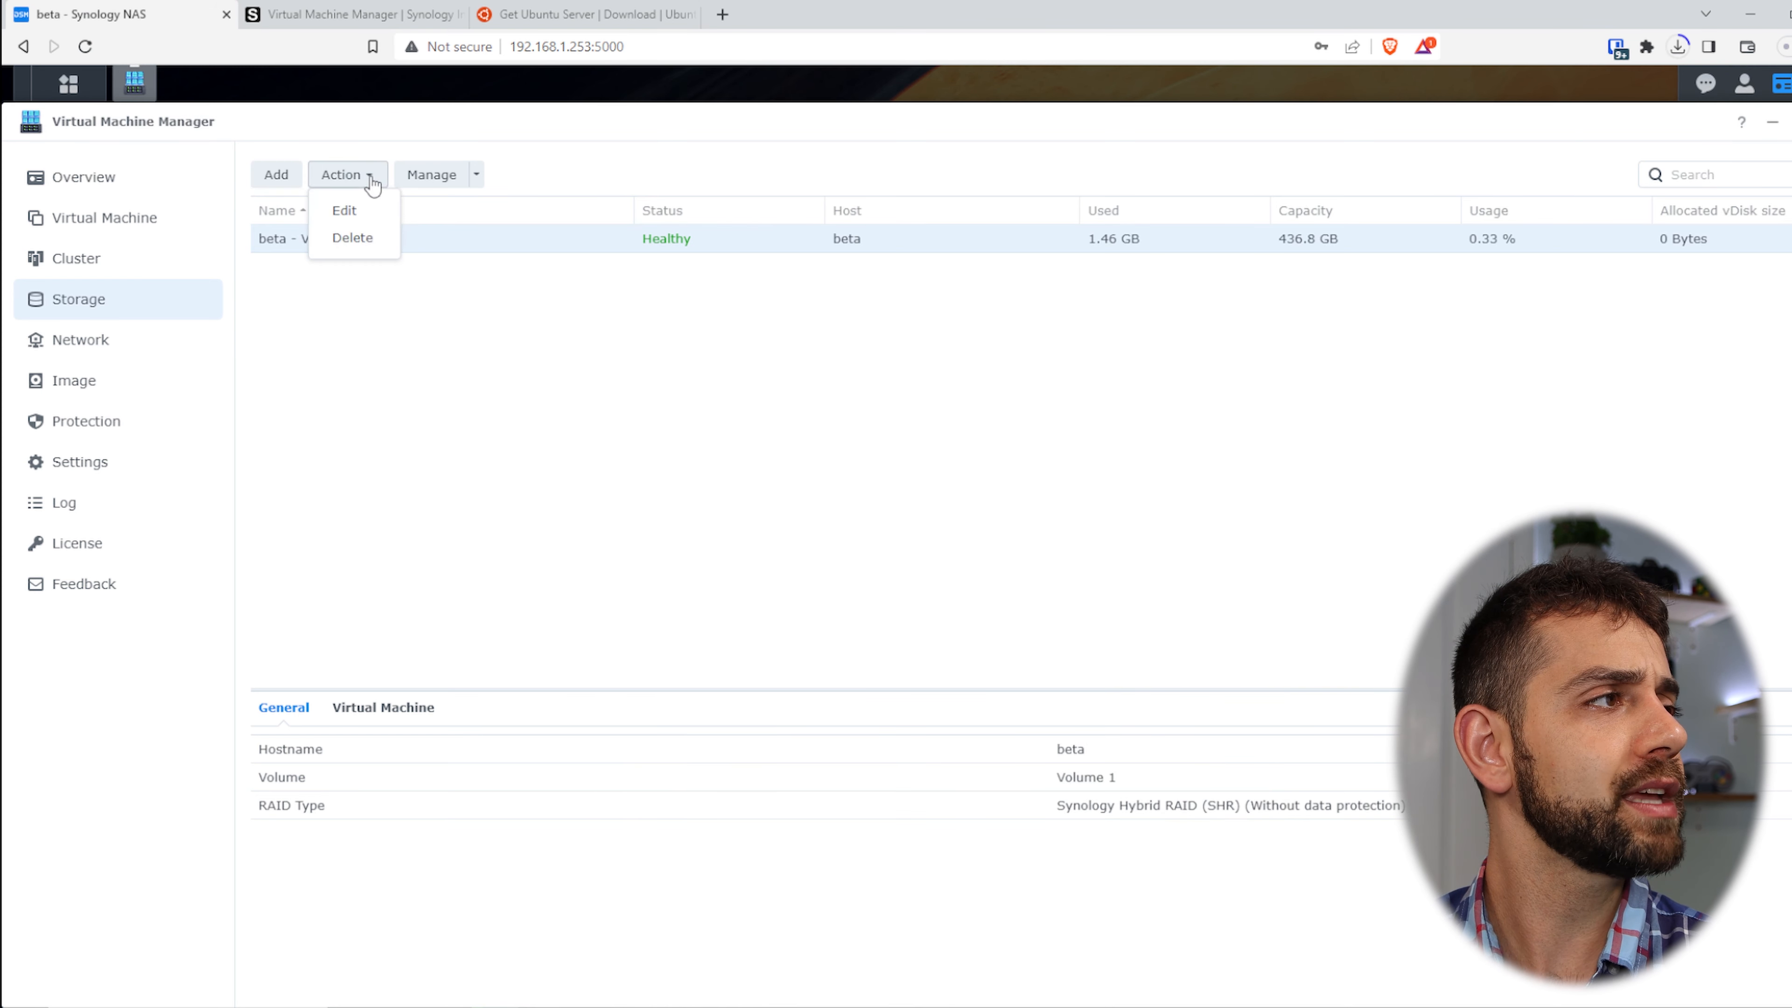
click(476, 175)
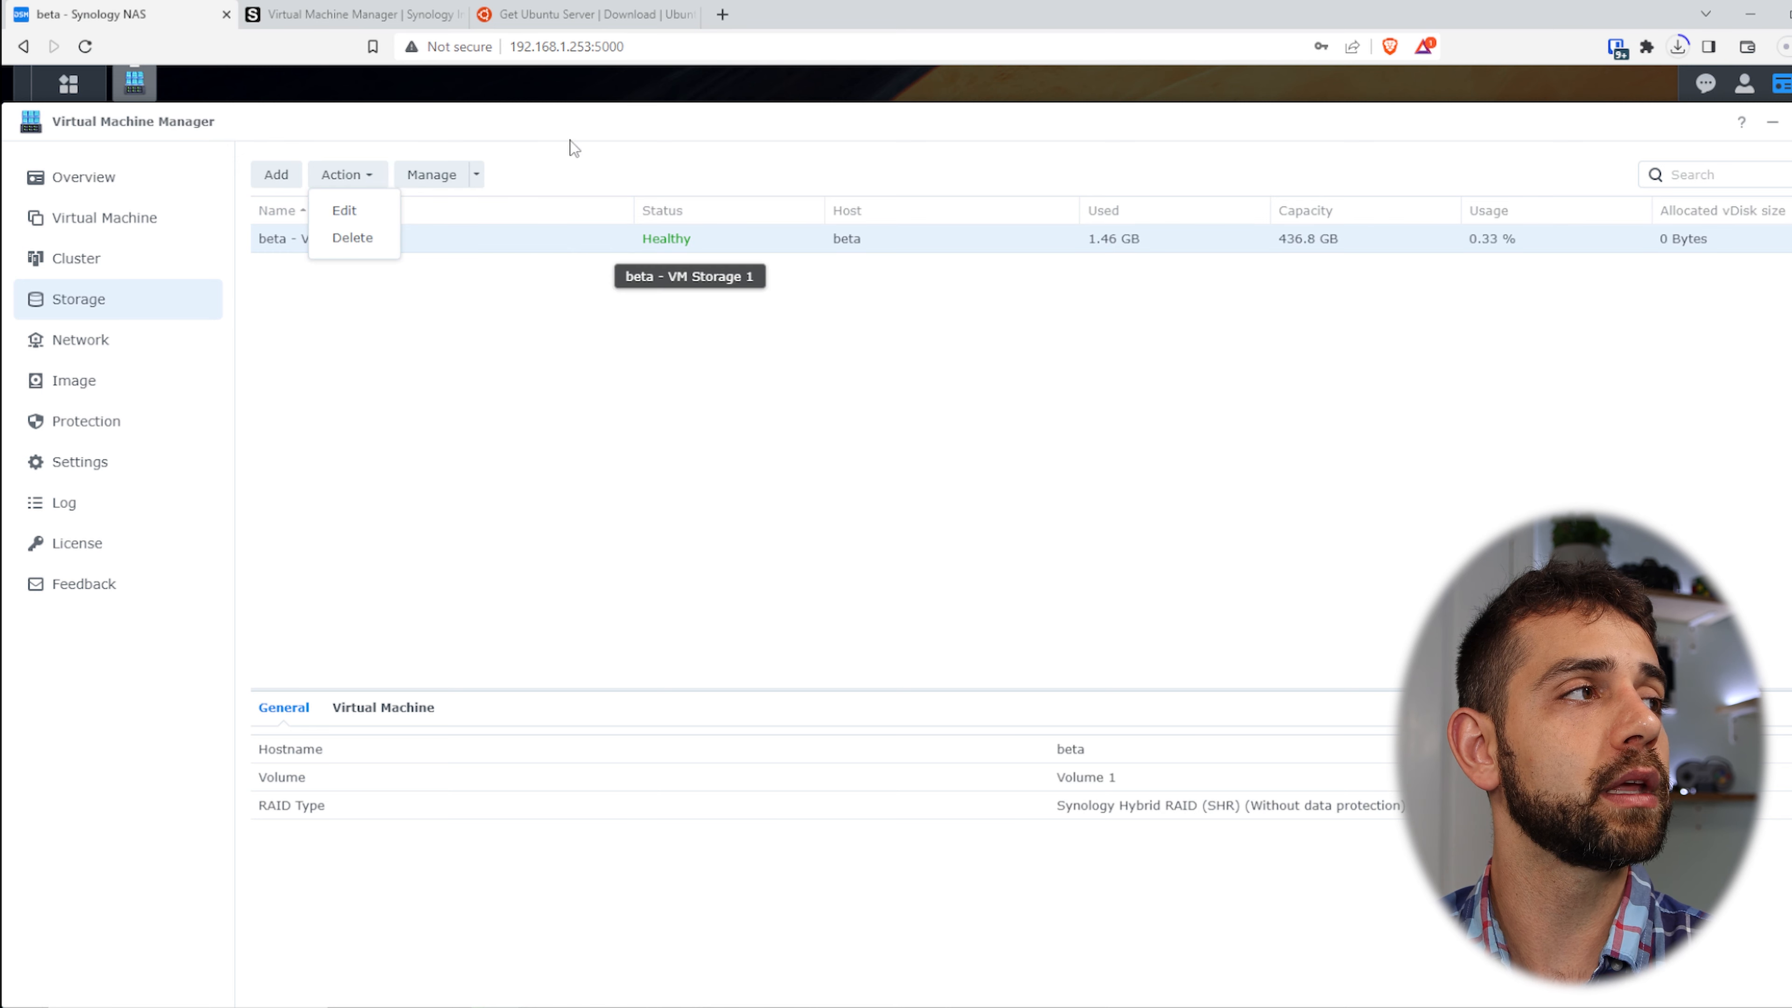
click(476, 175)
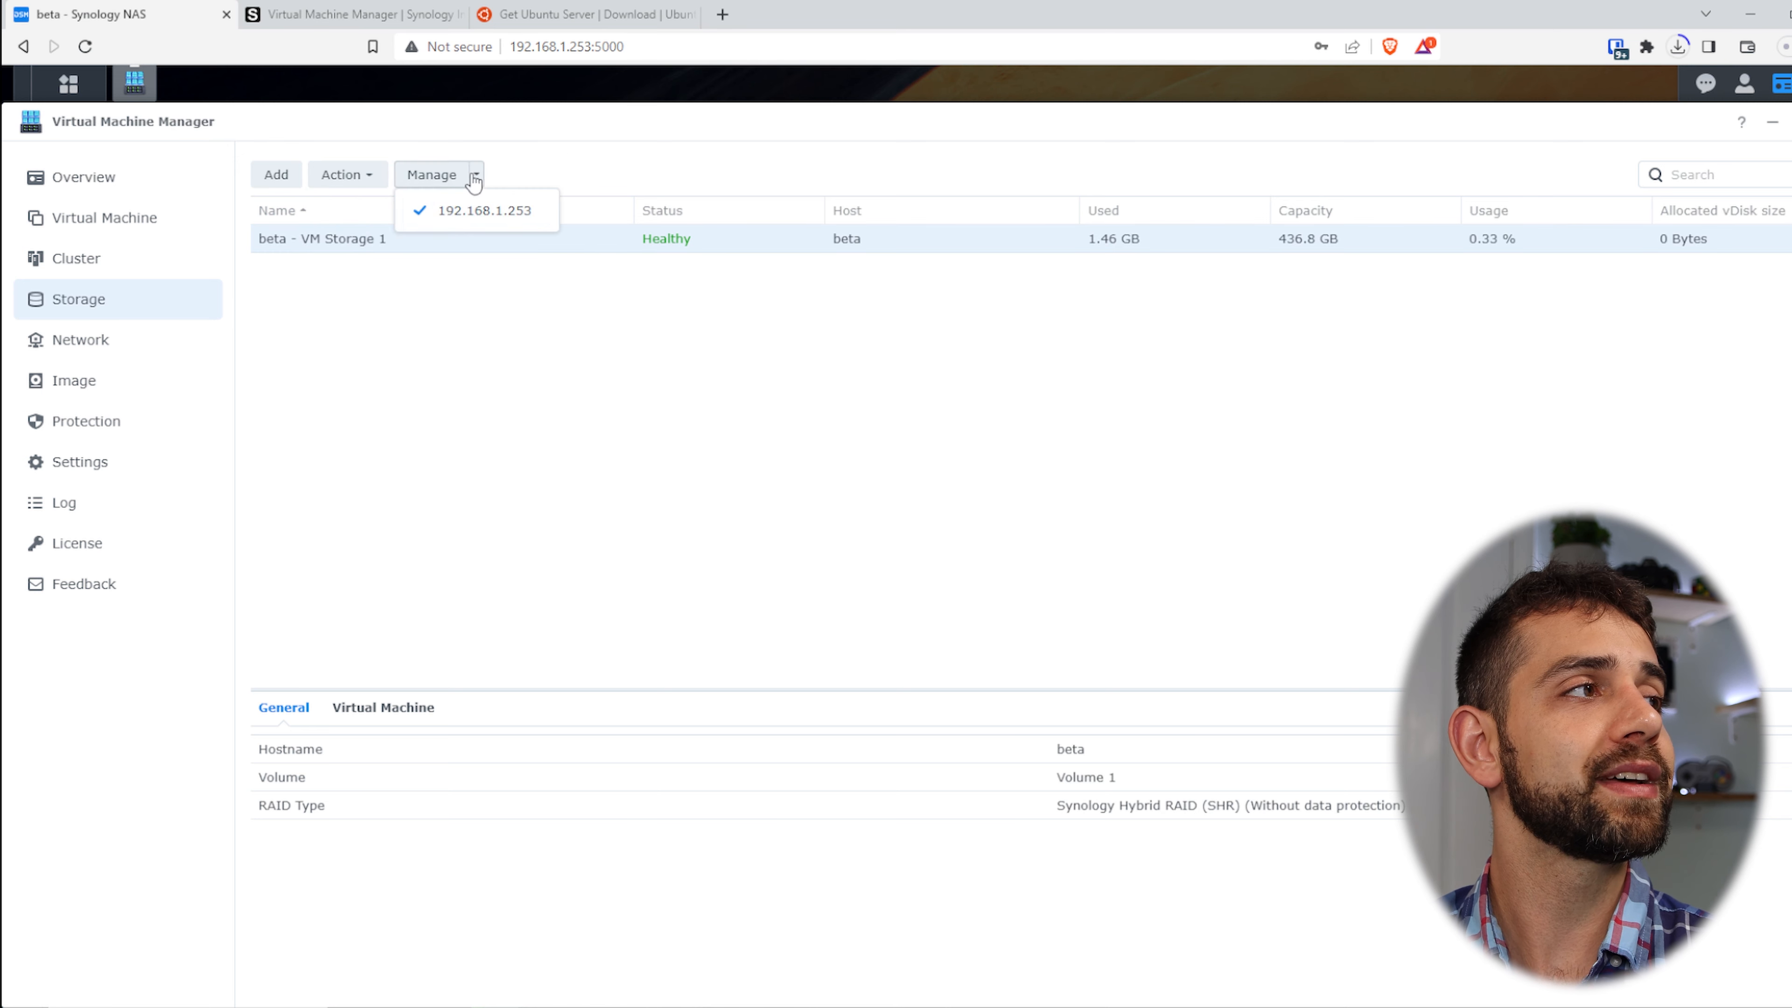
click(713, 391)
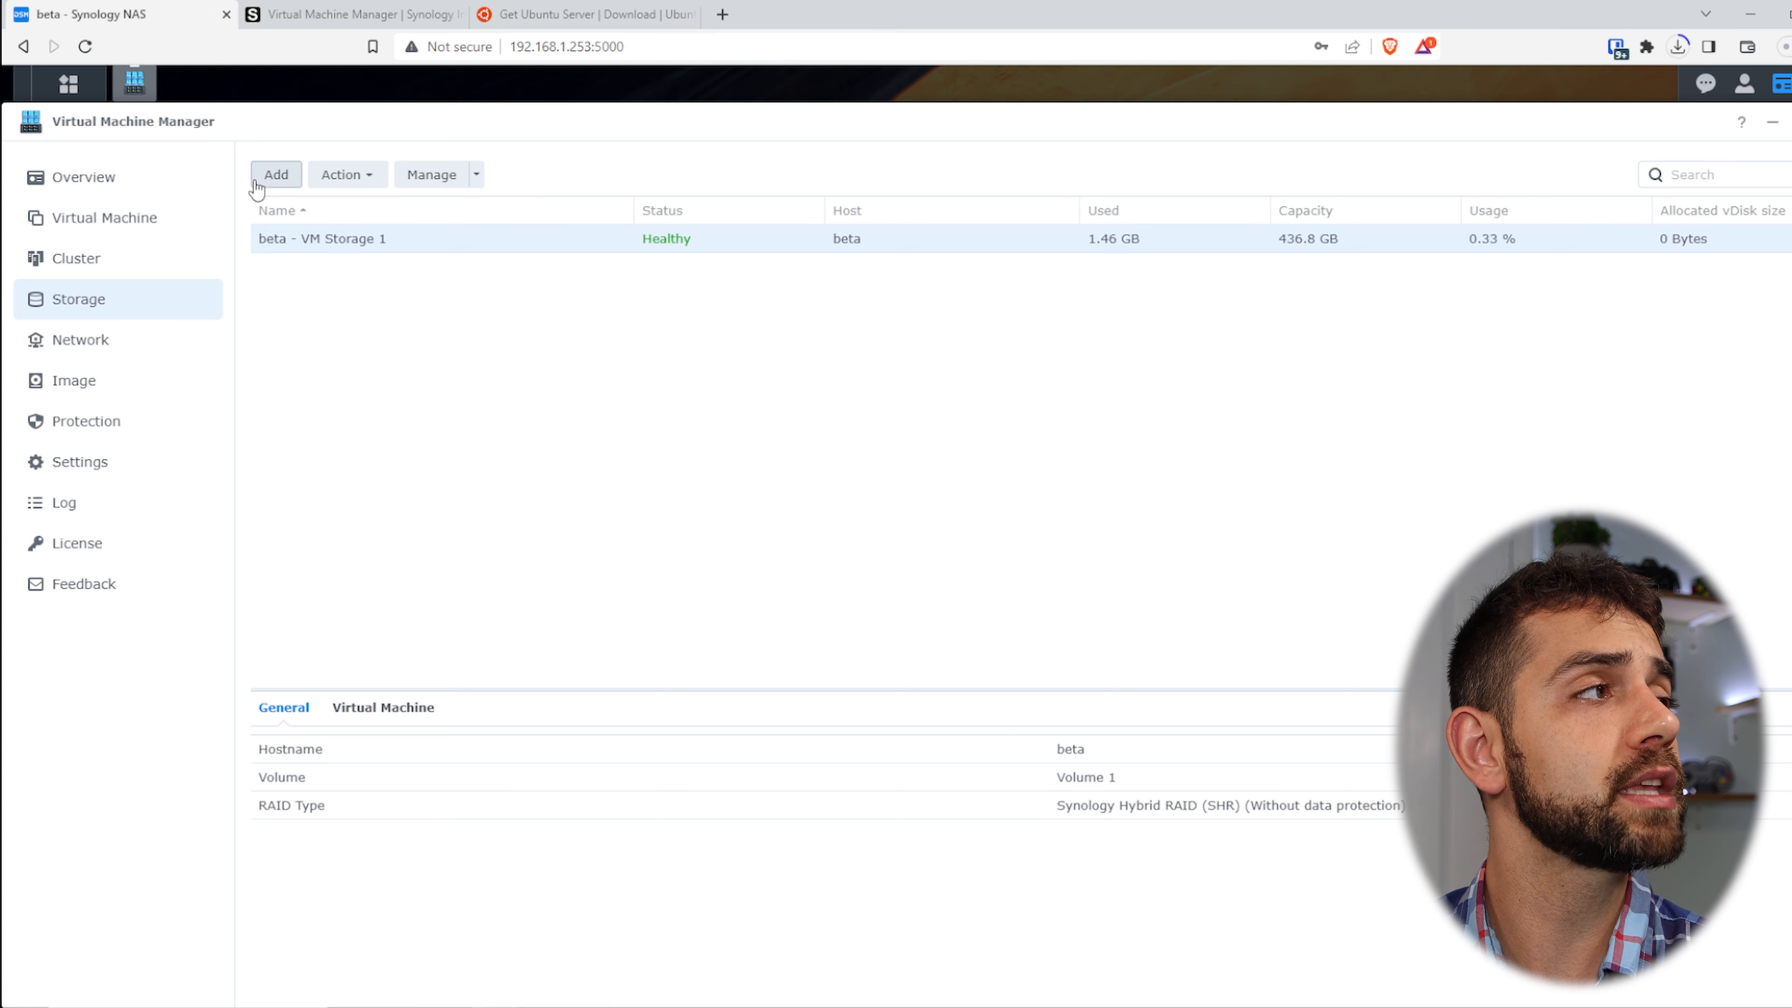
- Reopen and dismiss the Add storage wizard, recheck the managing host, then open the Network page
click(274, 176)
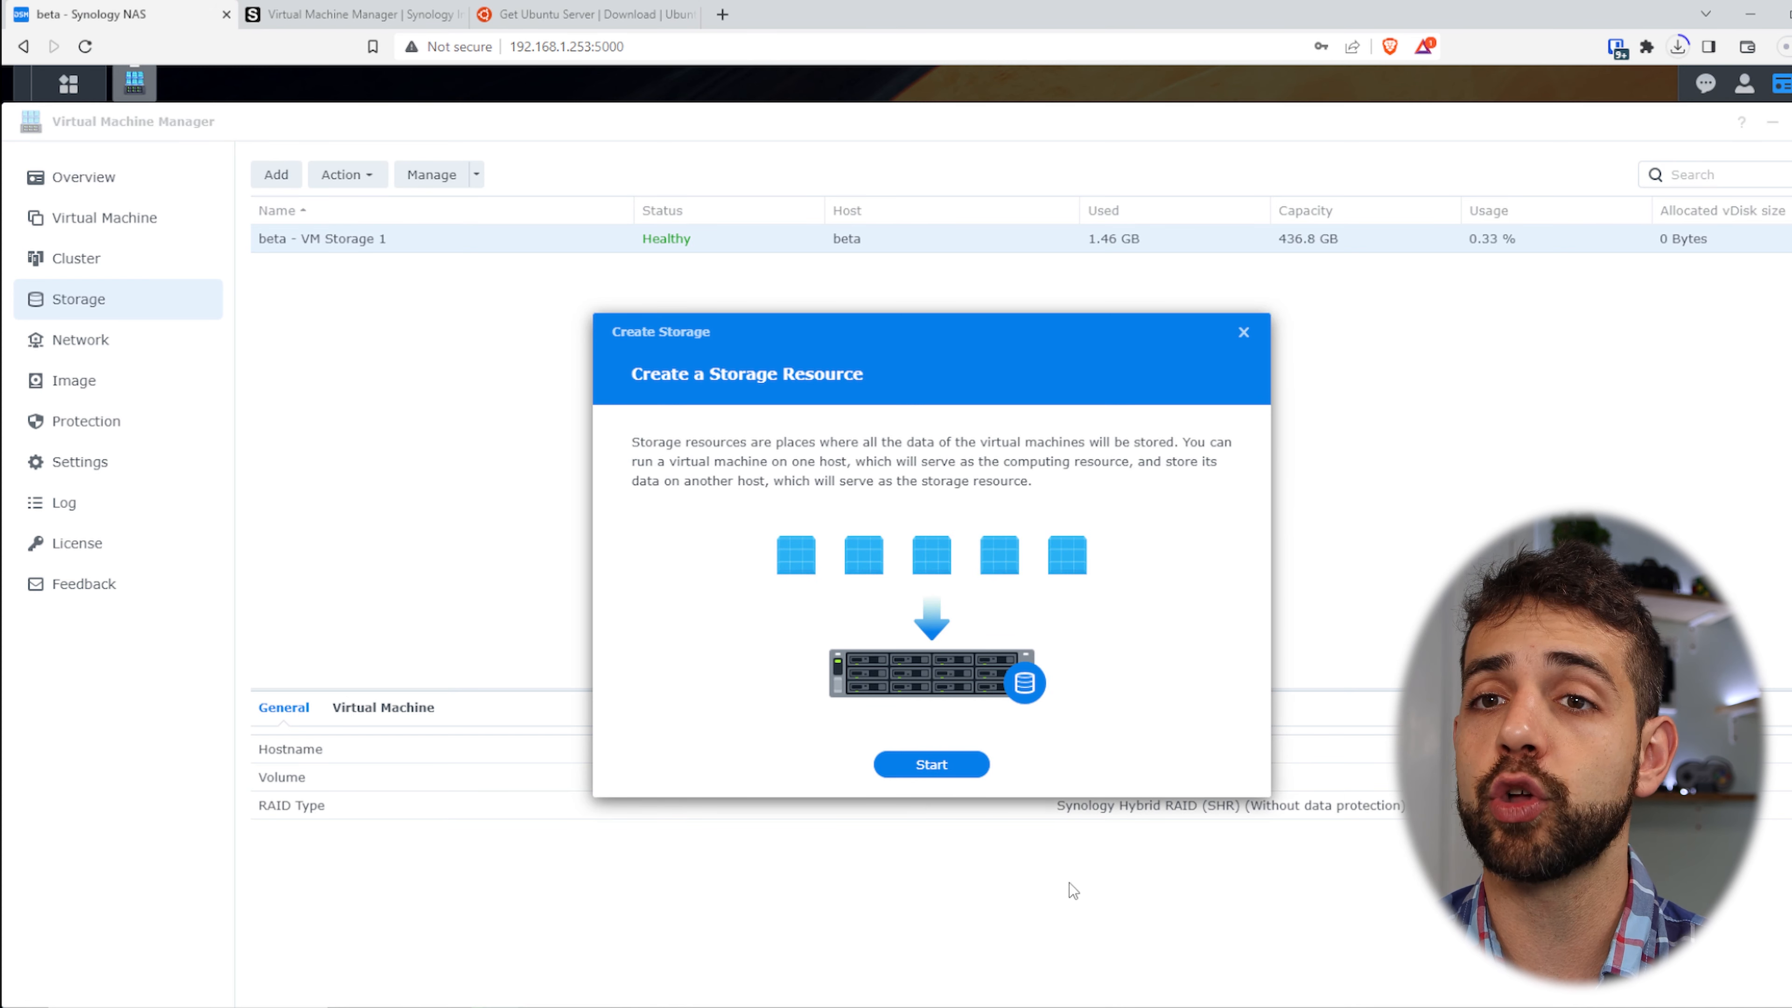
click(1229, 332)
click(476, 174)
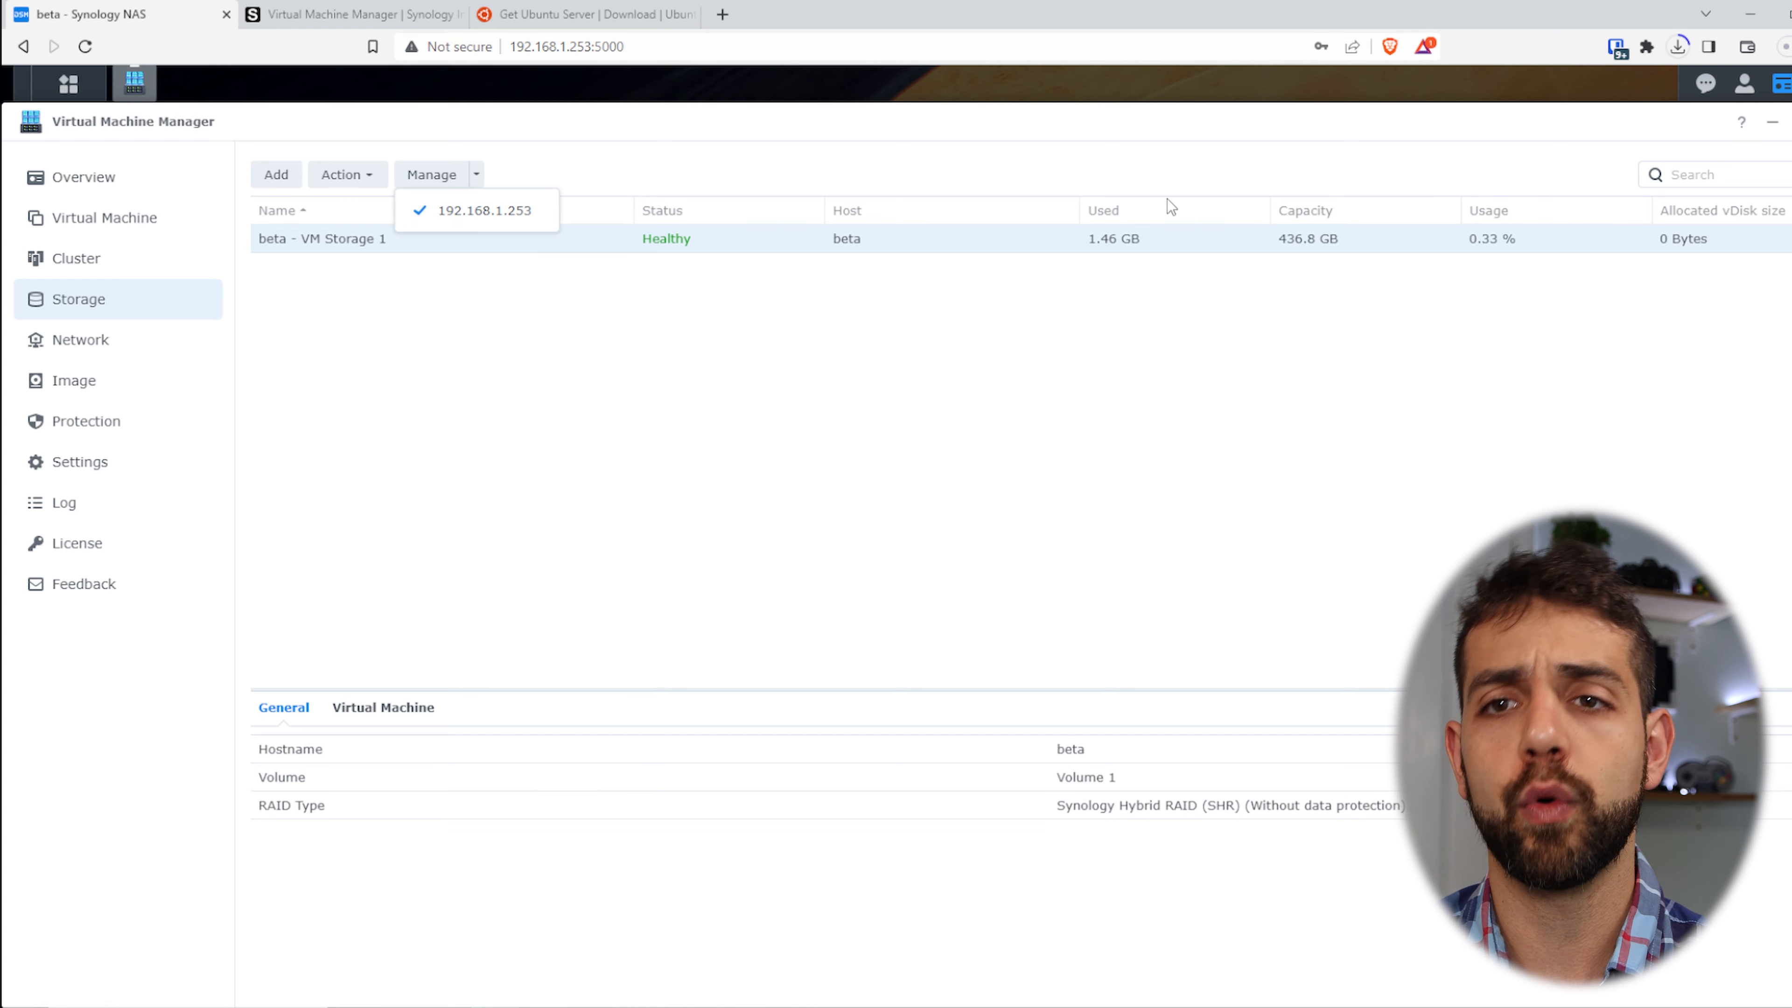
click(100, 340)
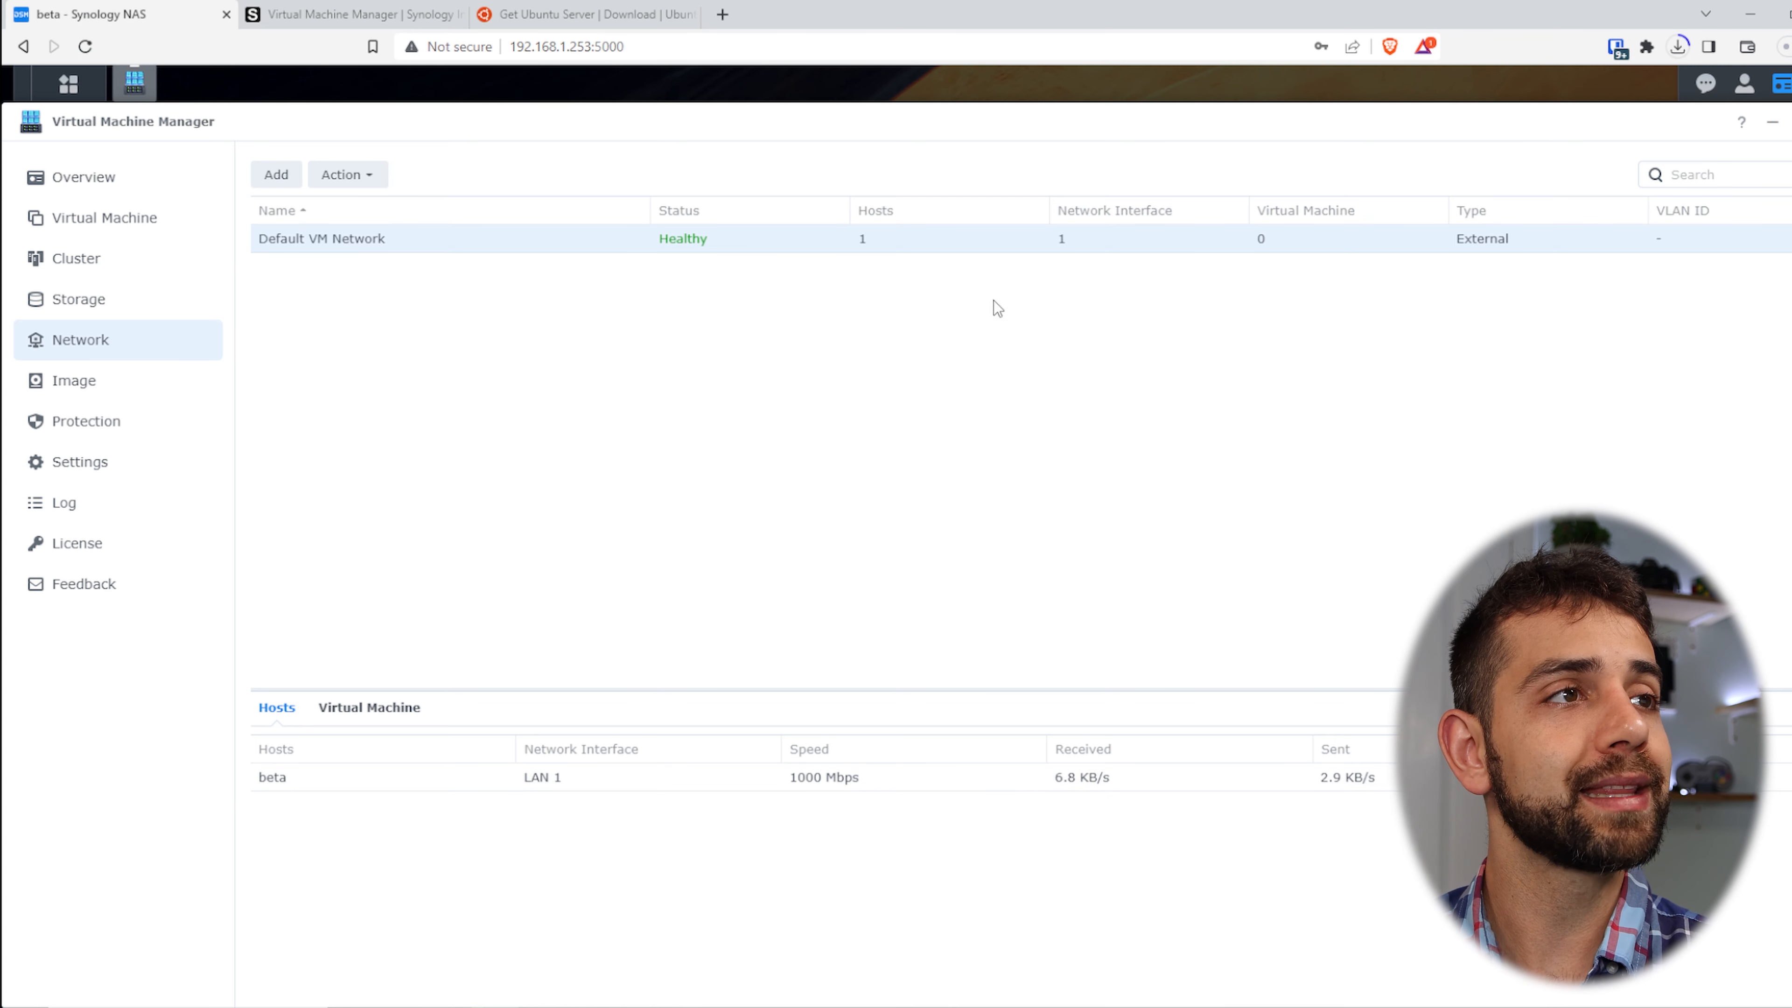
- Set VLAN ID 10 on the Default VM Network virtual switch
click(354, 176)
click(351, 211)
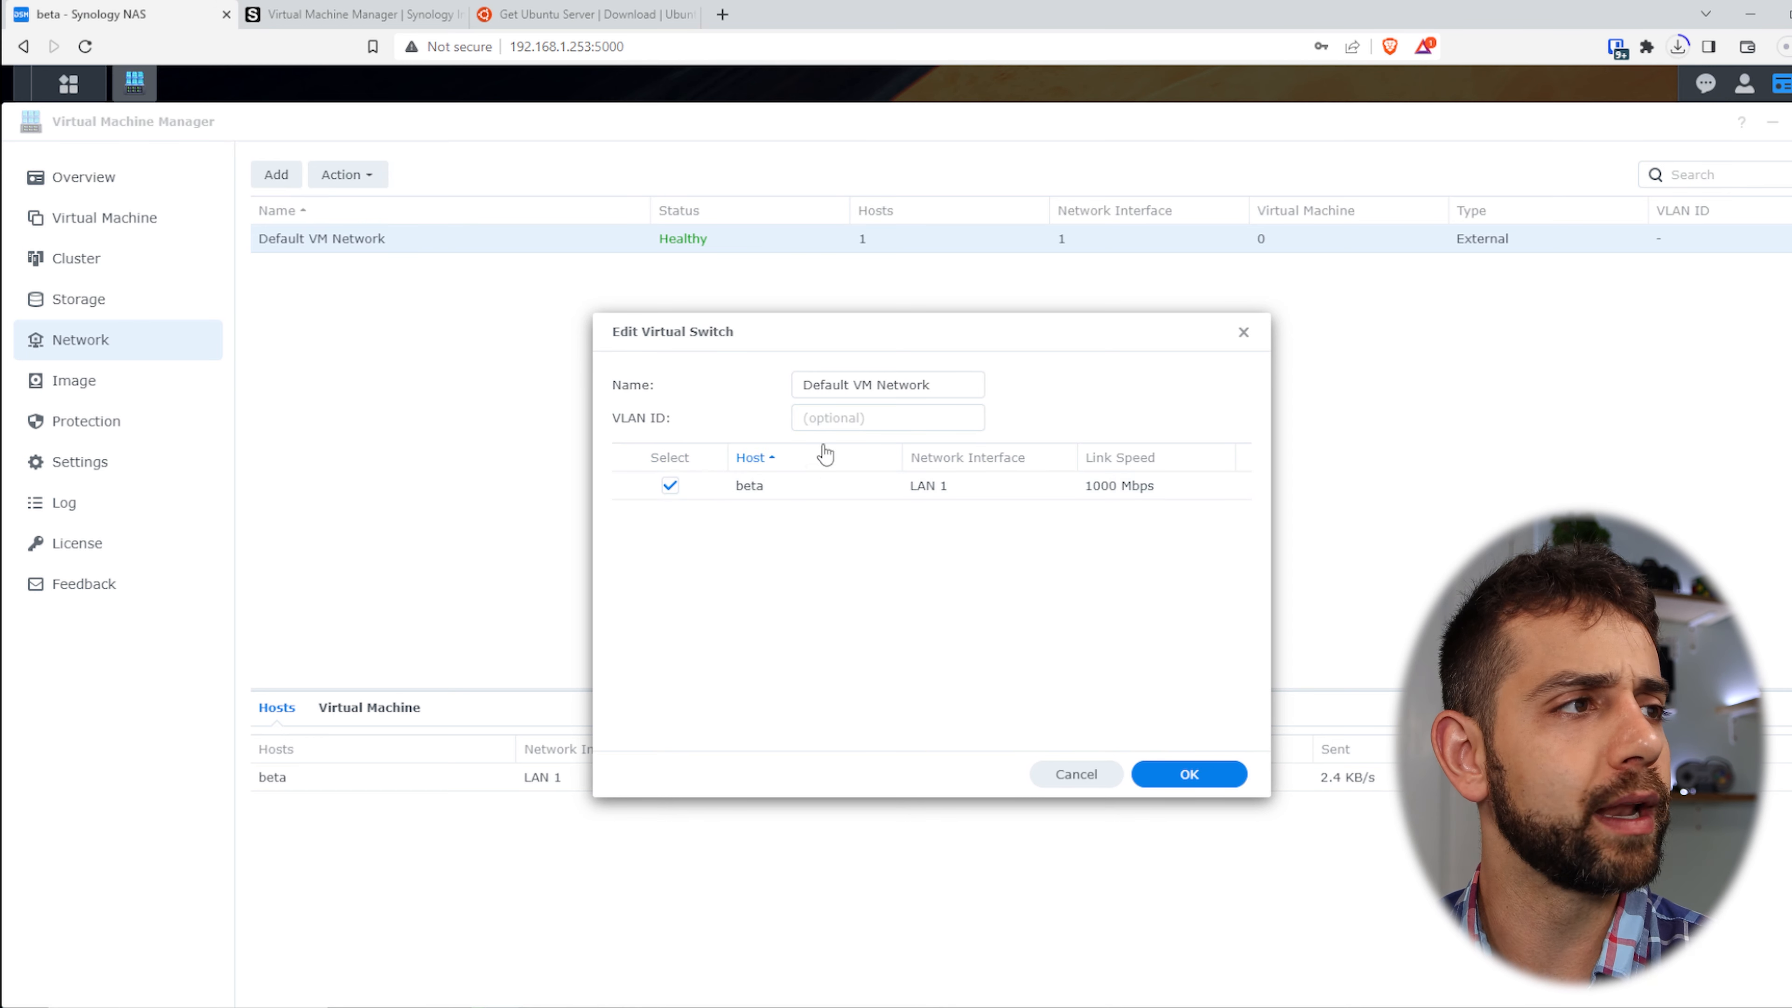
click(845, 422)
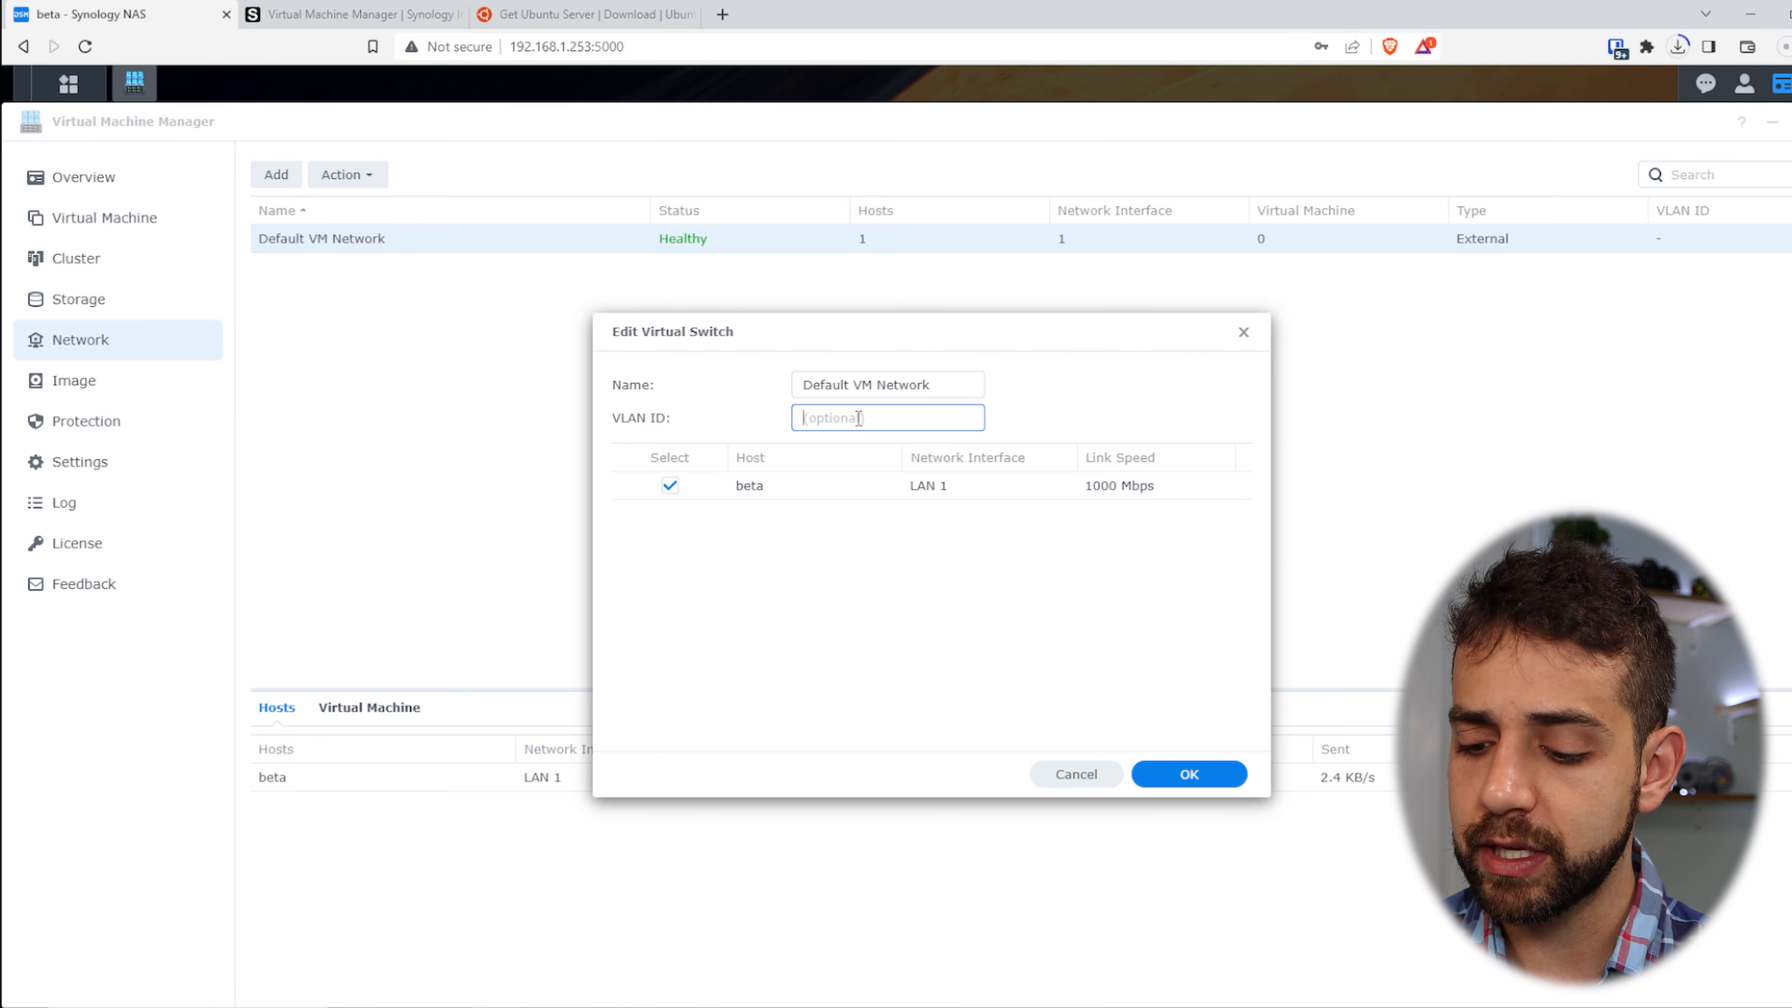
text(10)
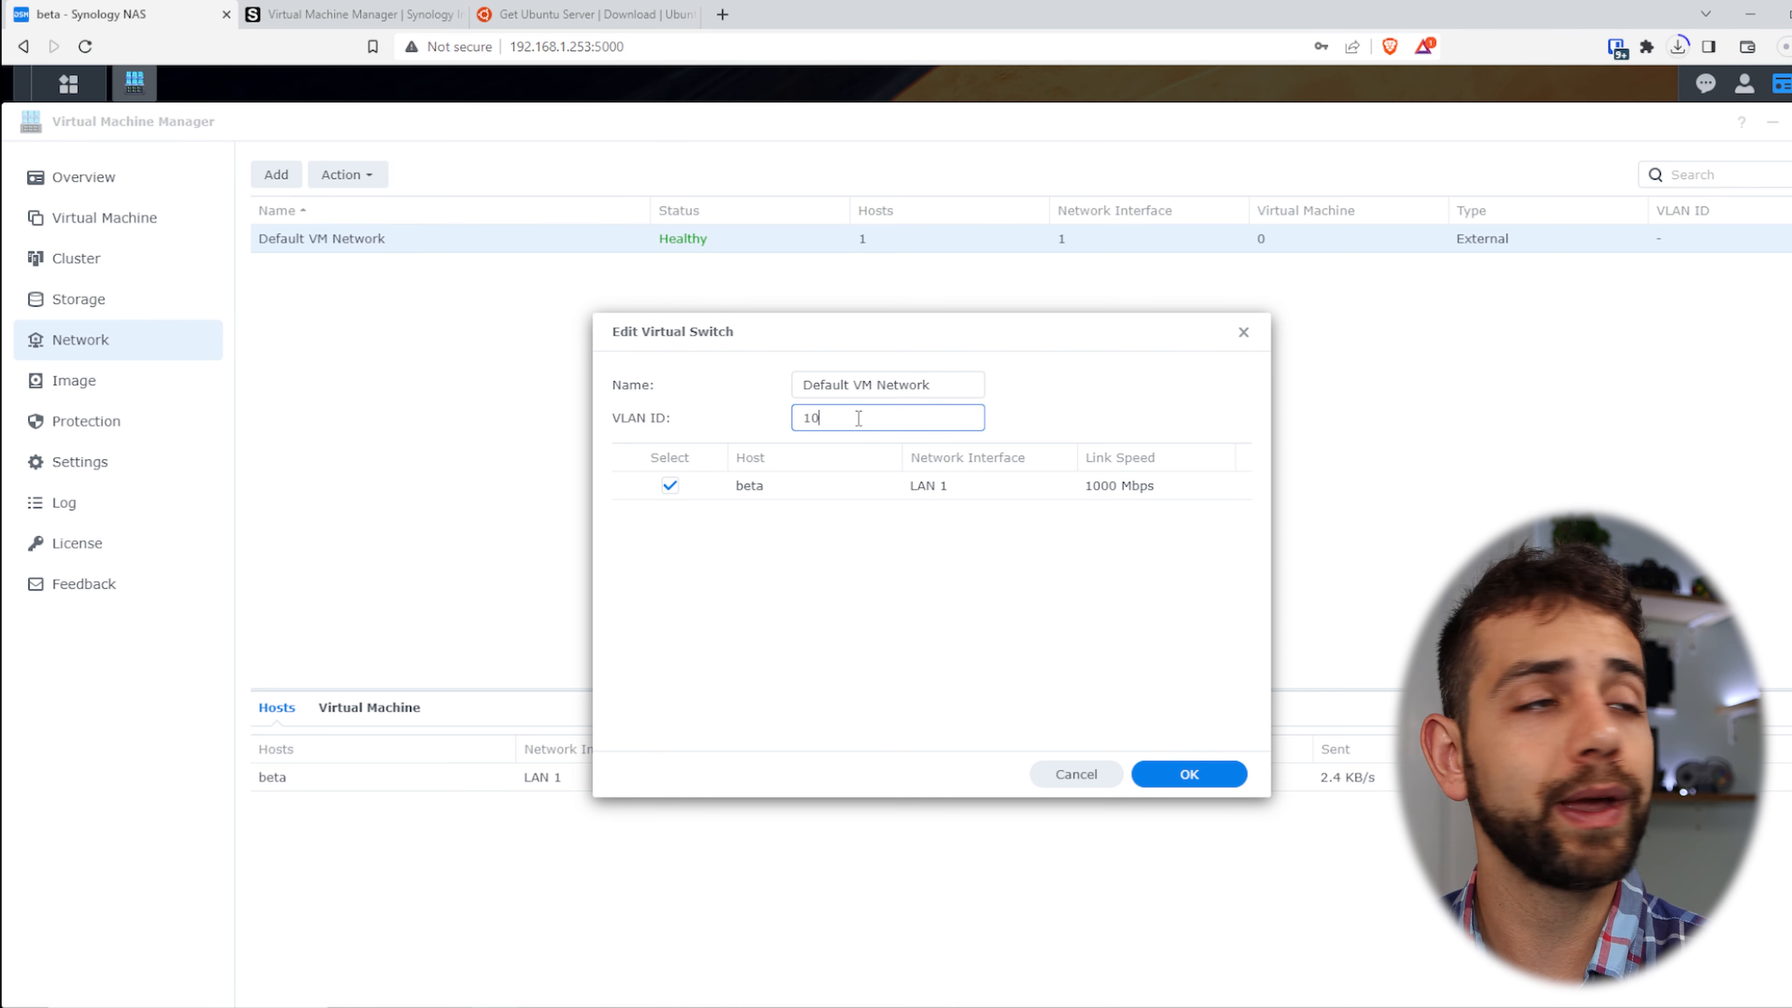
click(1190, 774)
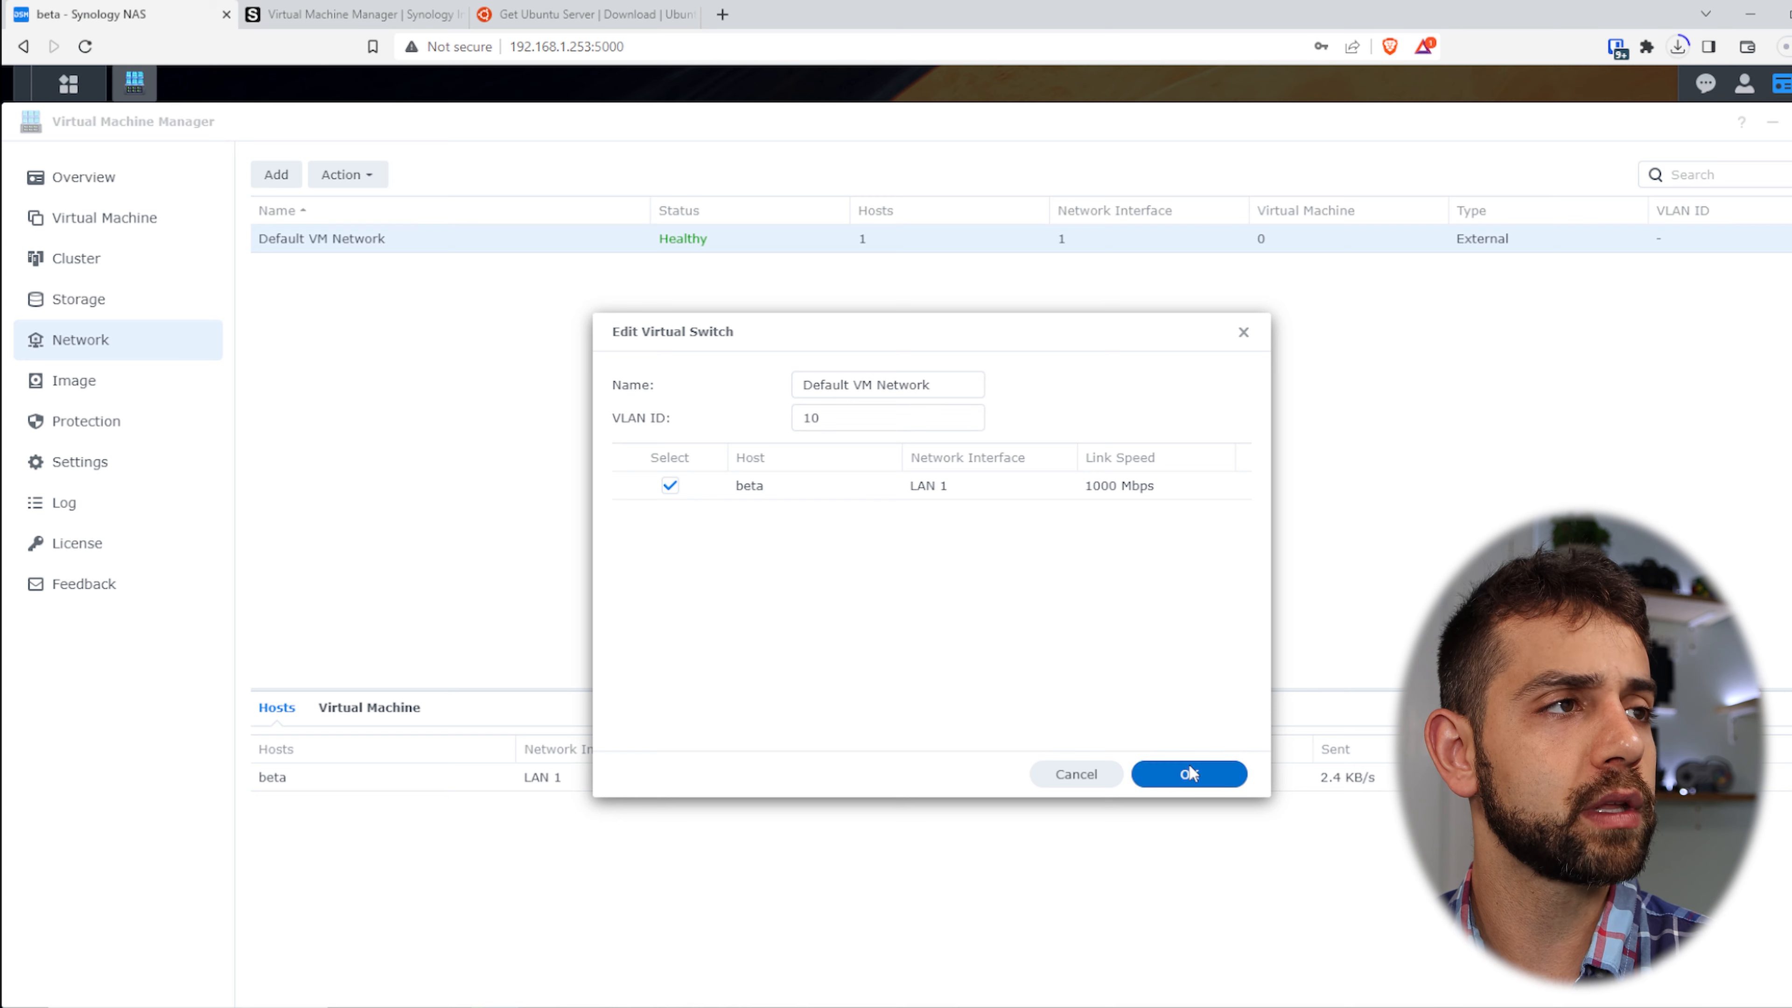
- Create external virtual switch vlan20 on beta's LAN 1 with VLAN ID 20, then open Image
click(276, 176)
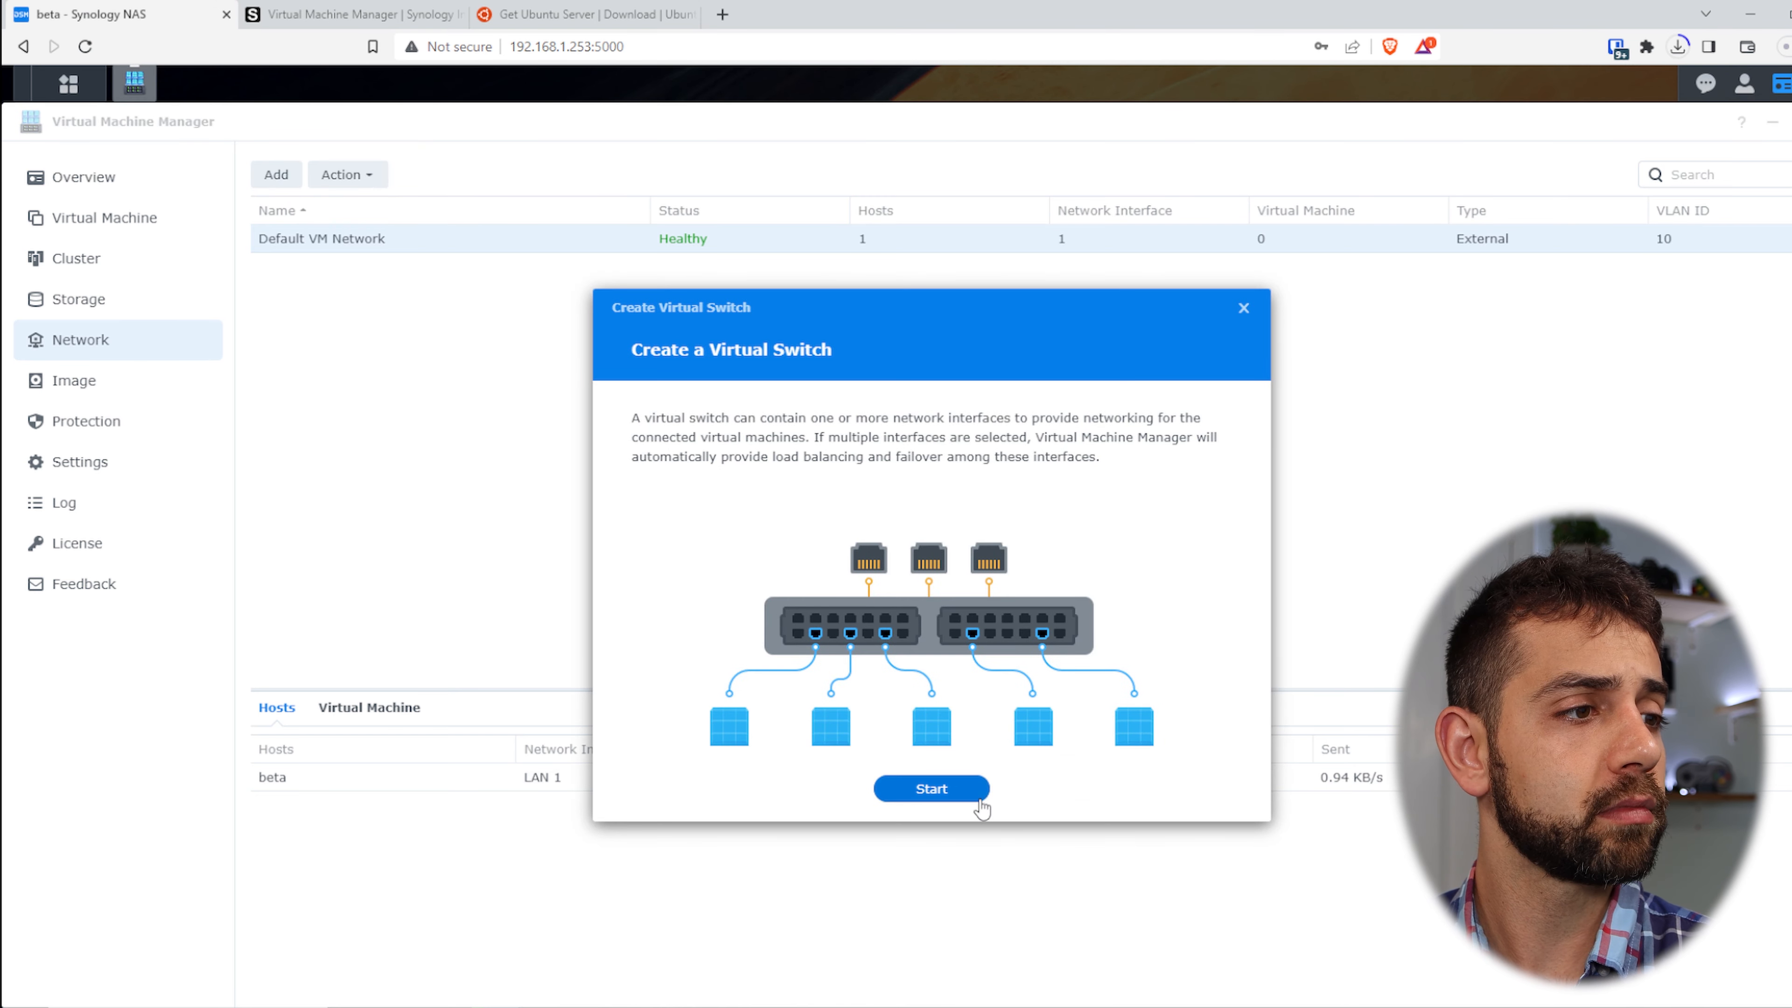
click(980, 804)
click(697, 560)
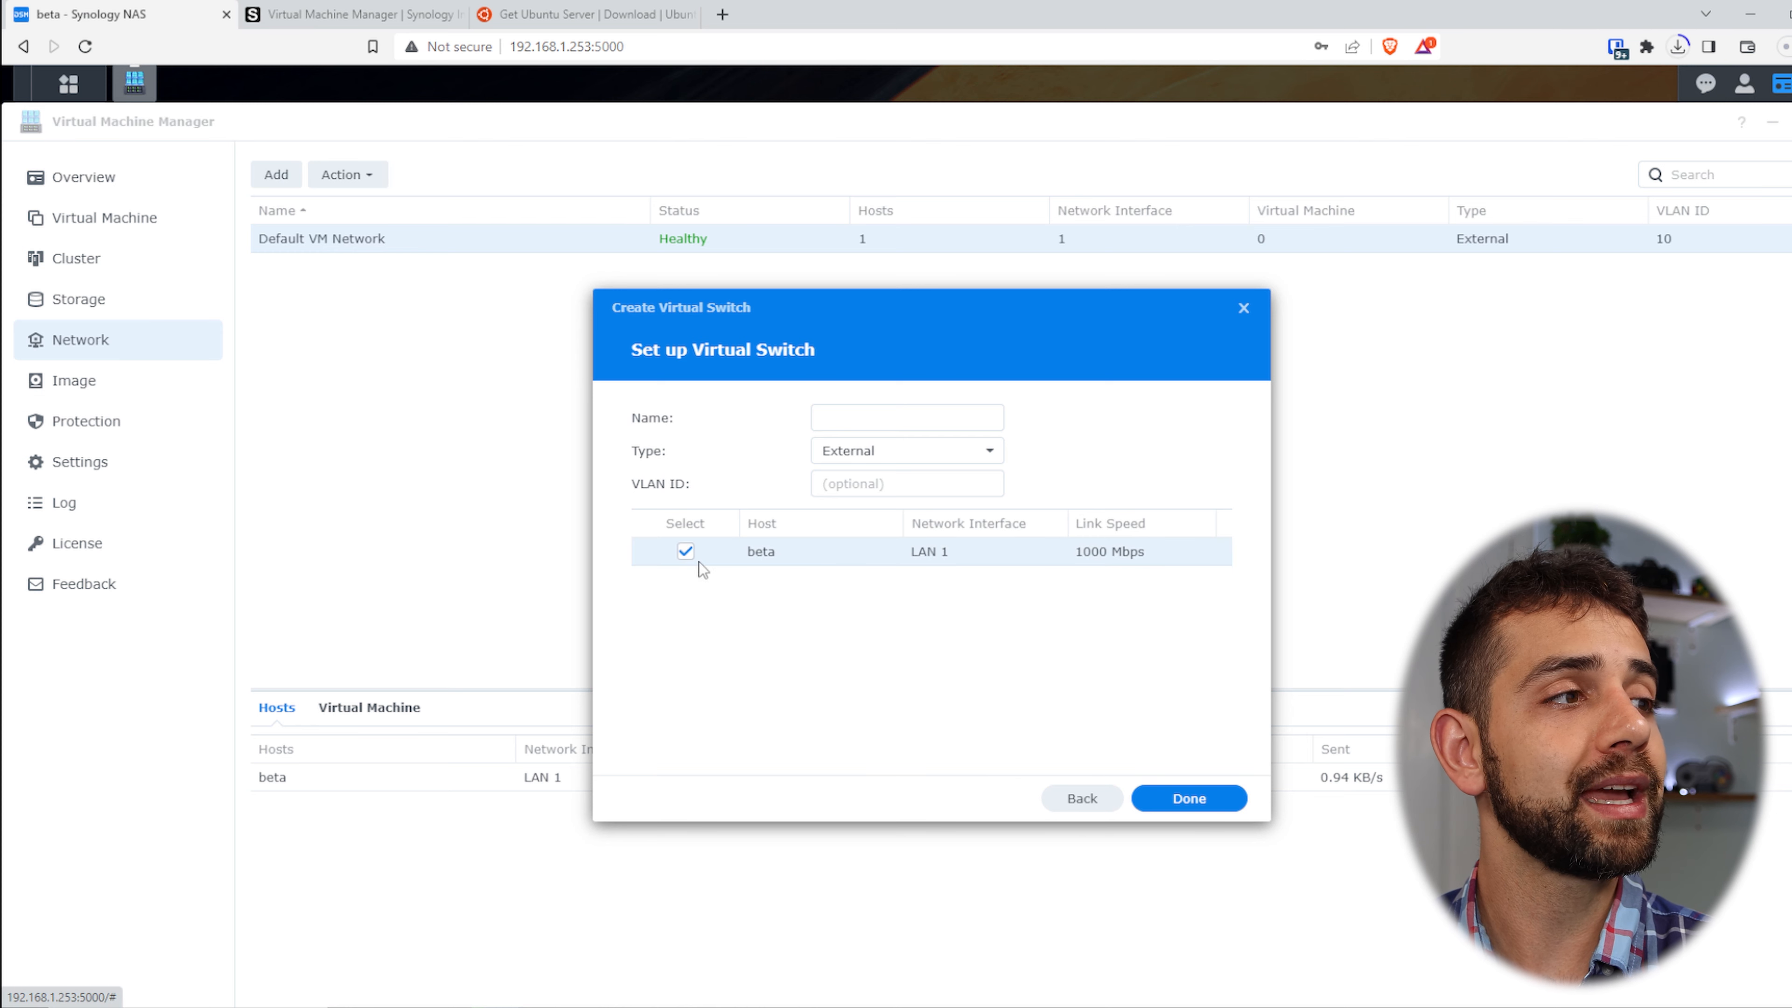
click(897, 458)
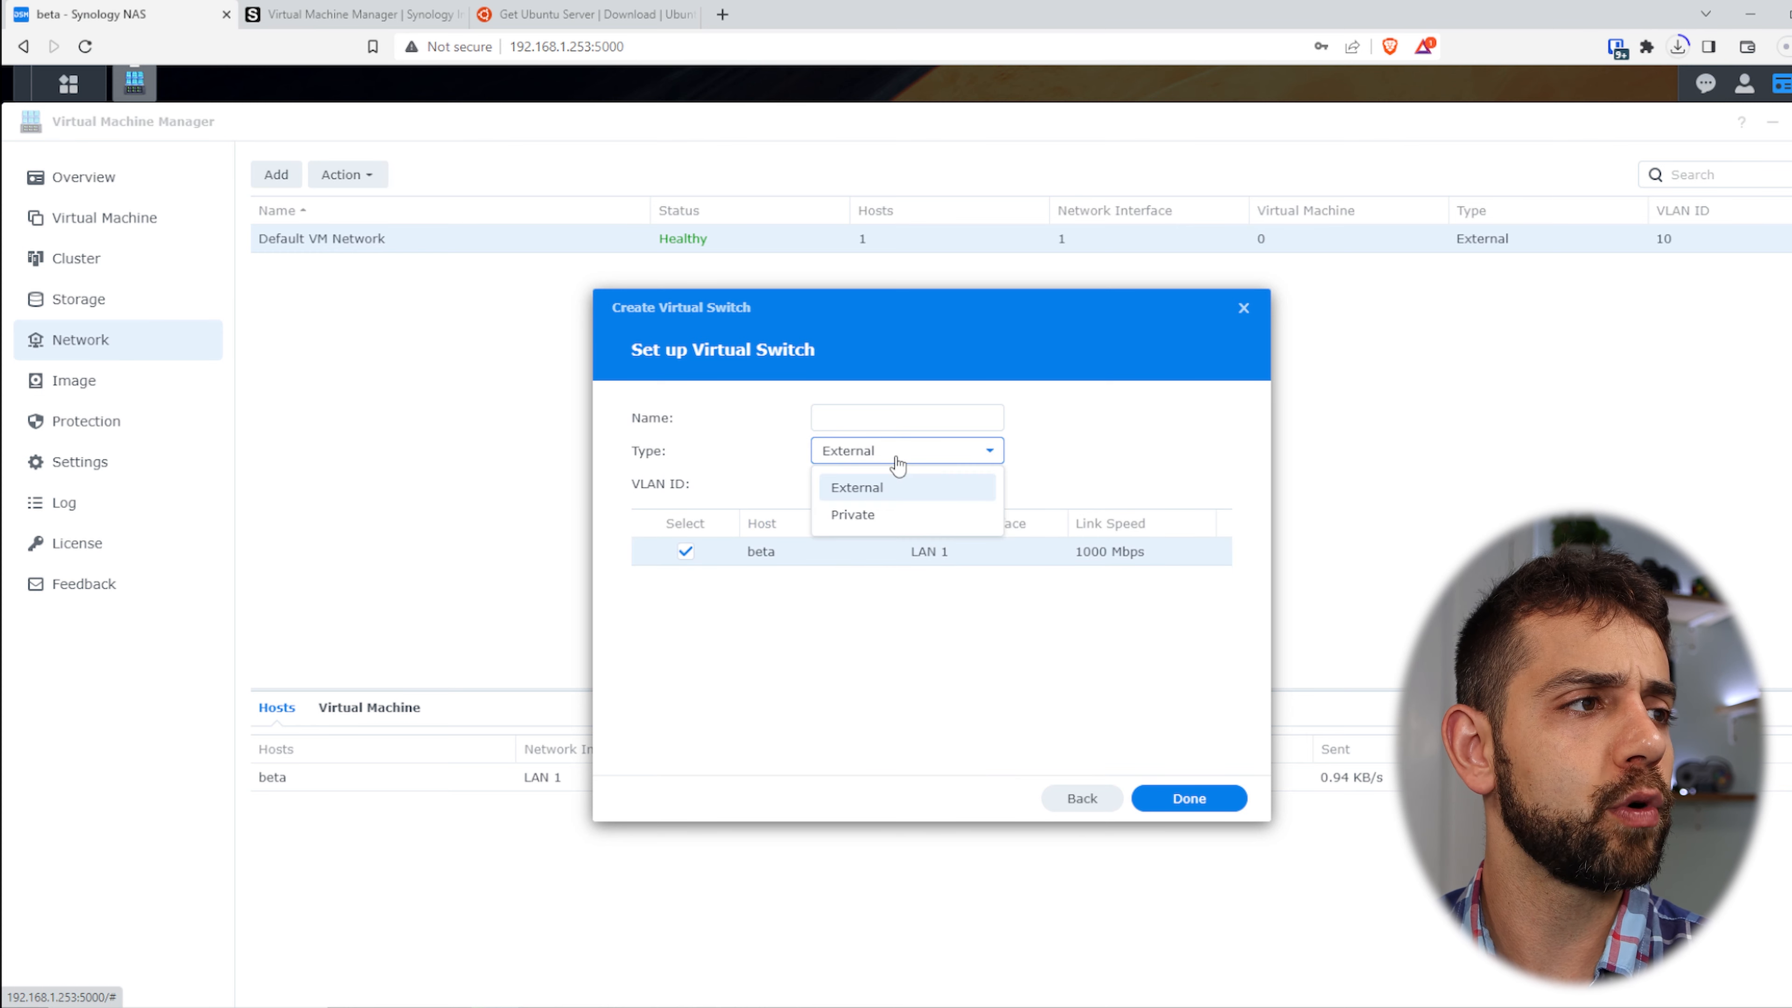
click(902, 496)
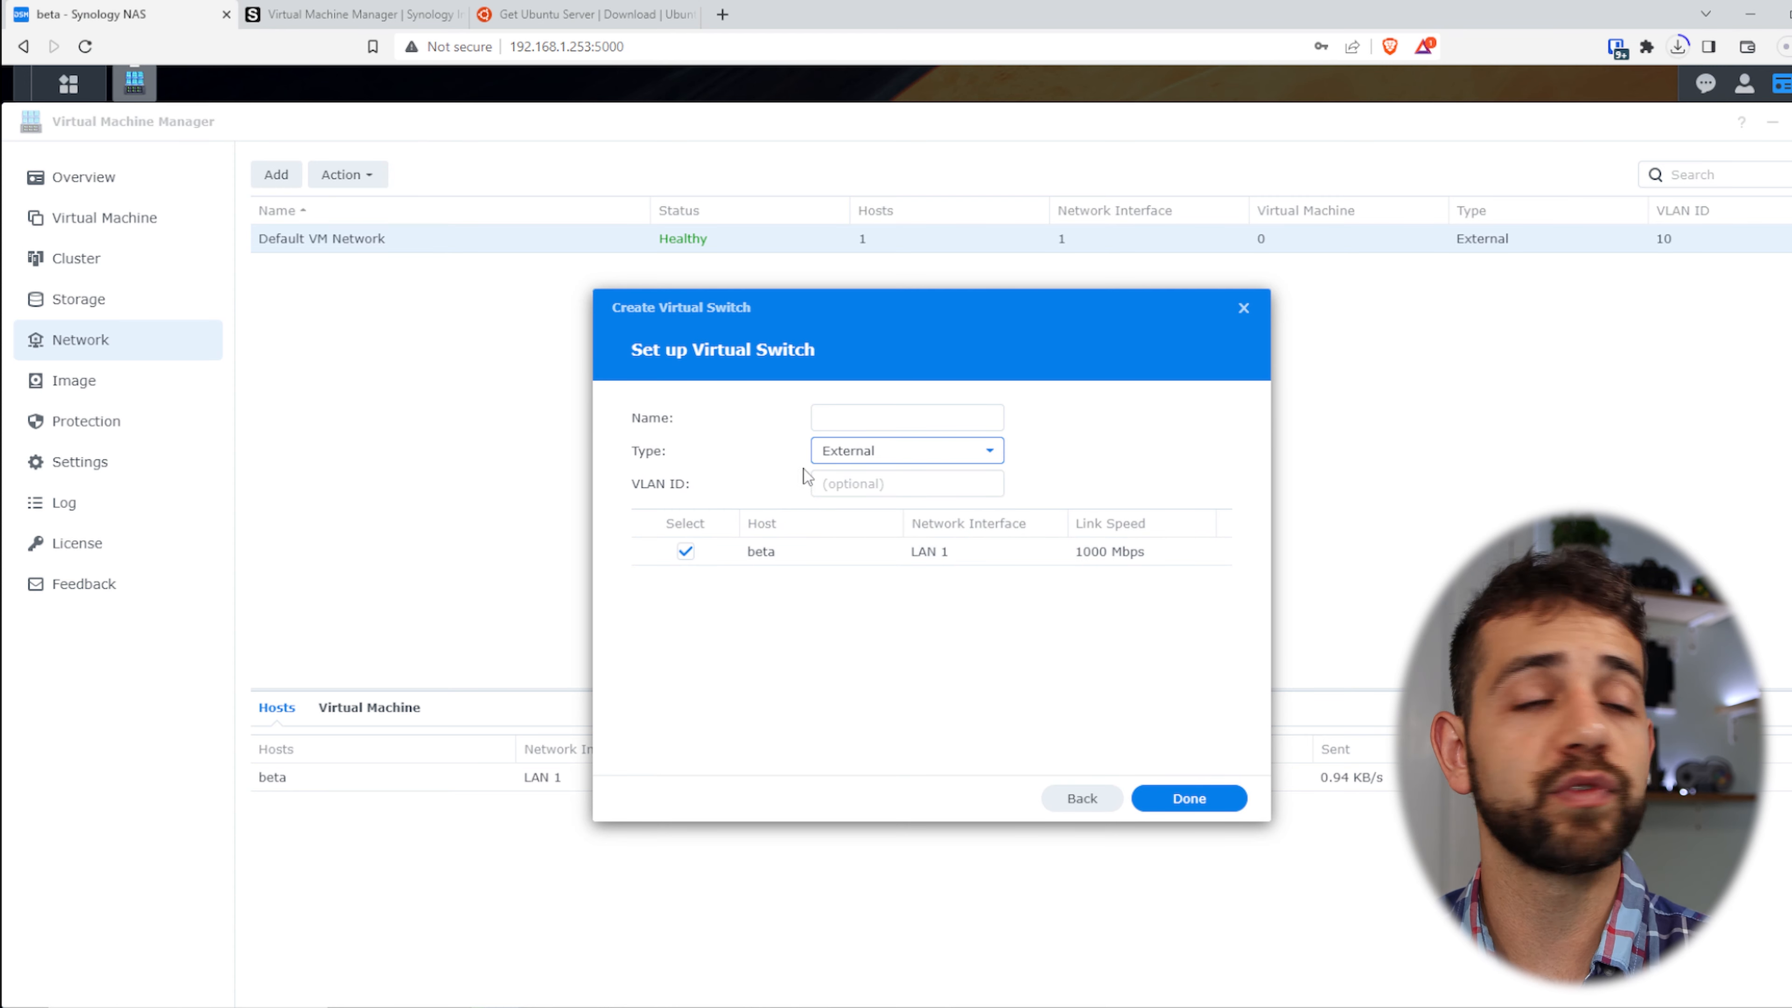
click(857, 486)
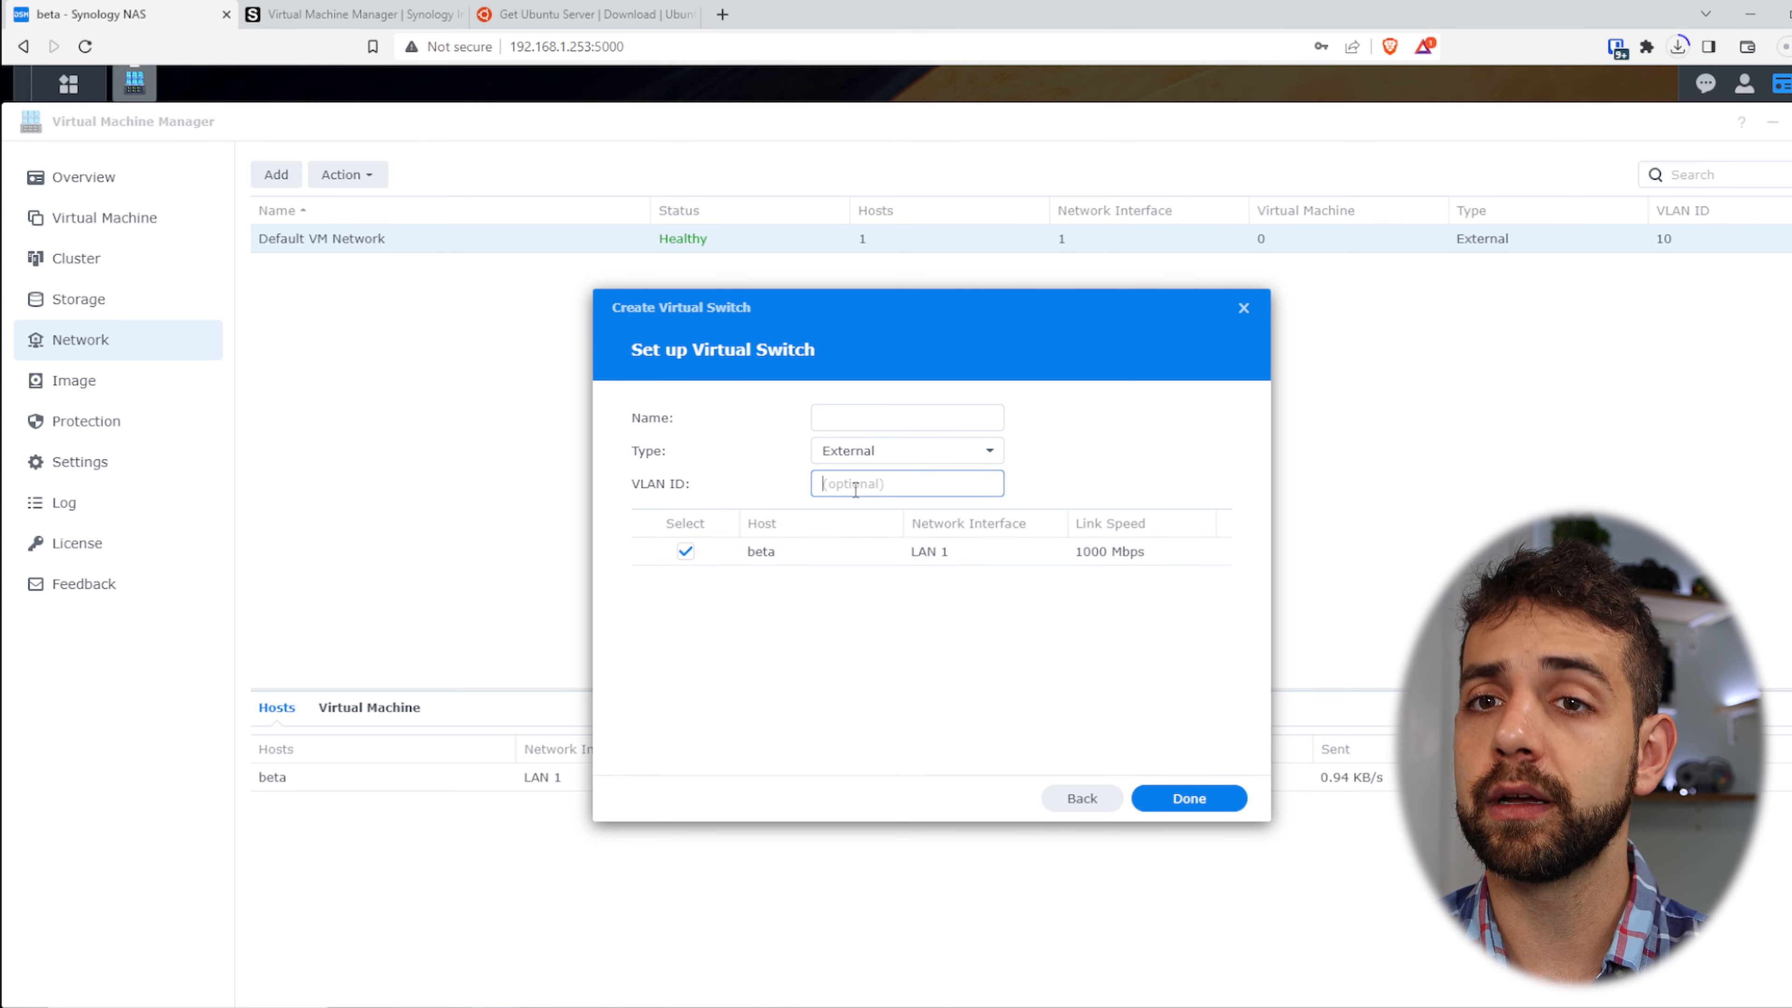
text(20)
click(907, 417)
text(vlan20)
click(1188, 798)
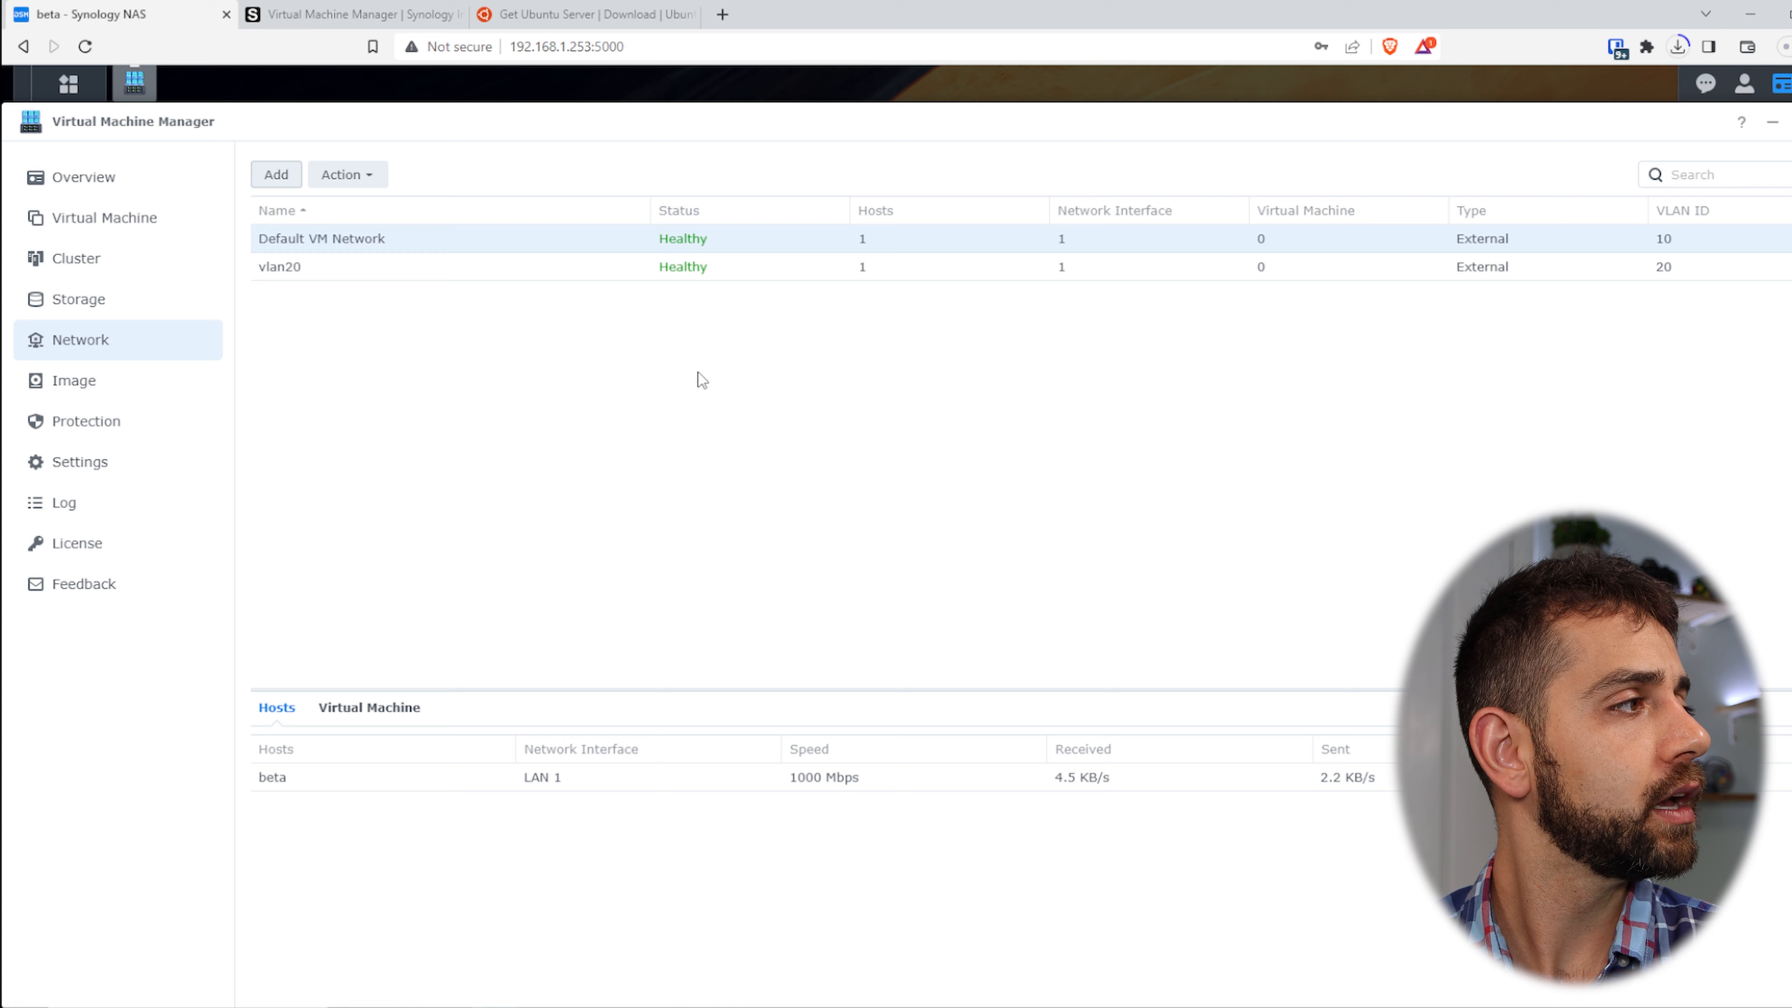
click(92, 383)
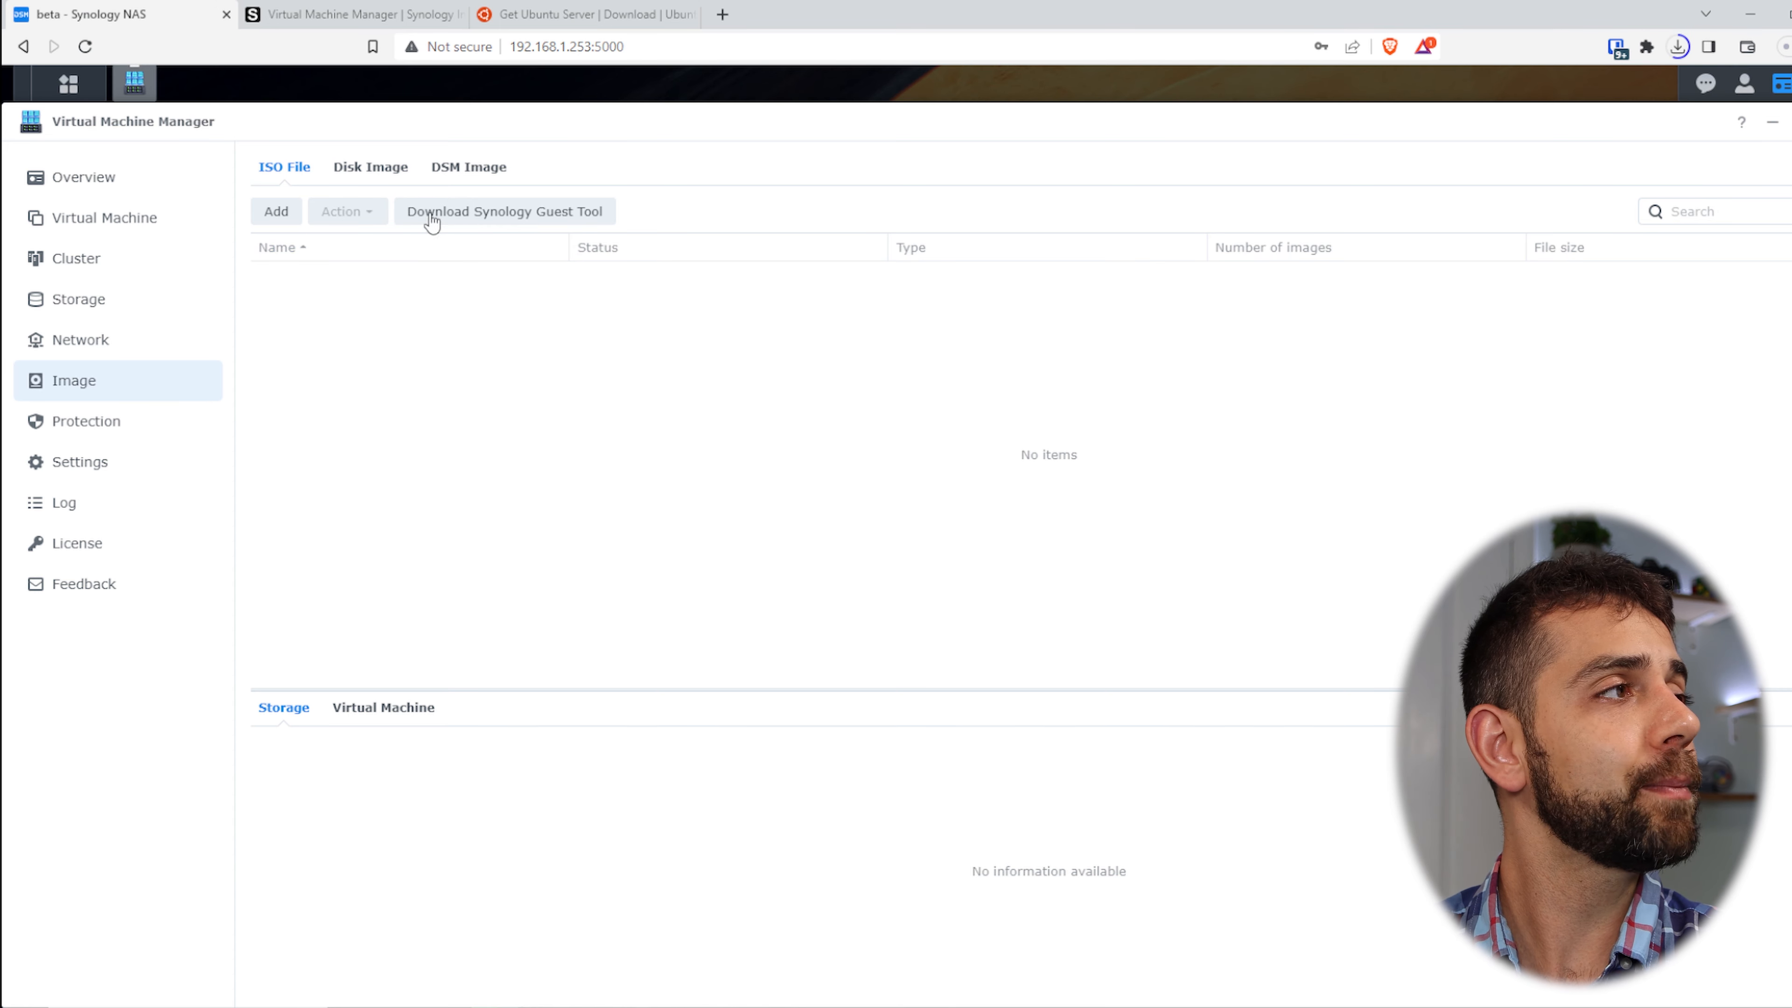
- Download the Virtual DSM image from Synology and store it on the beta storage
click(396, 168)
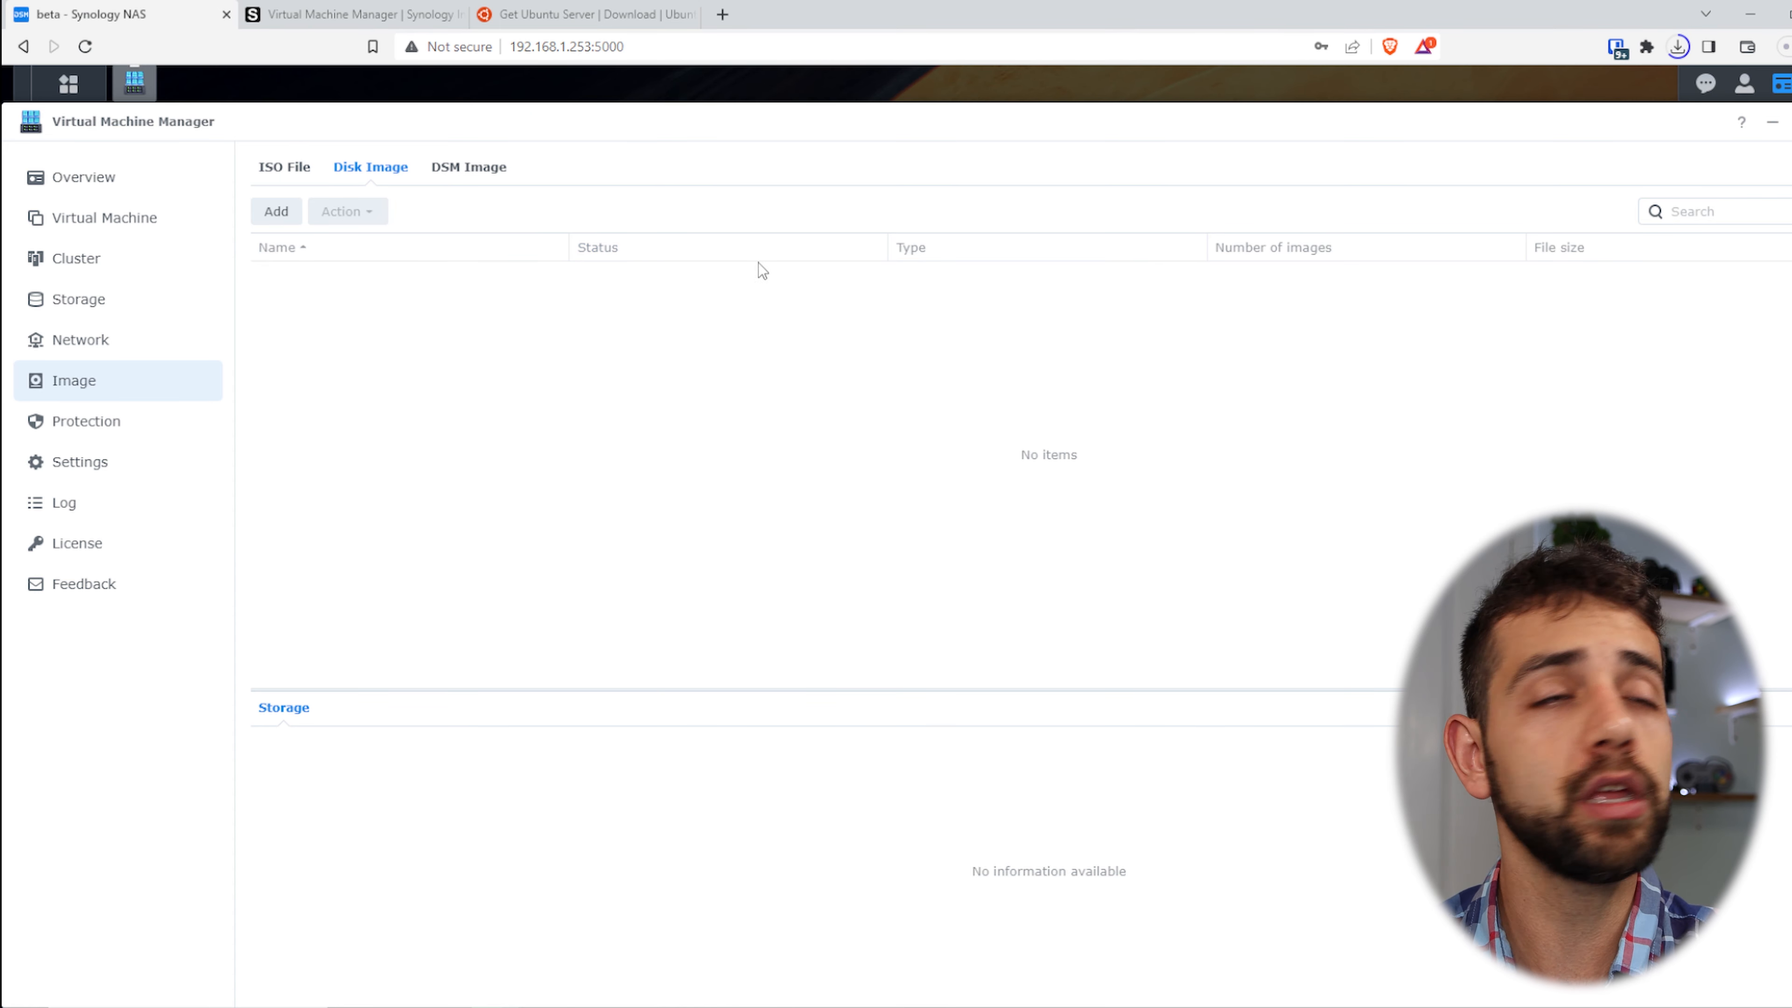
click(467, 167)
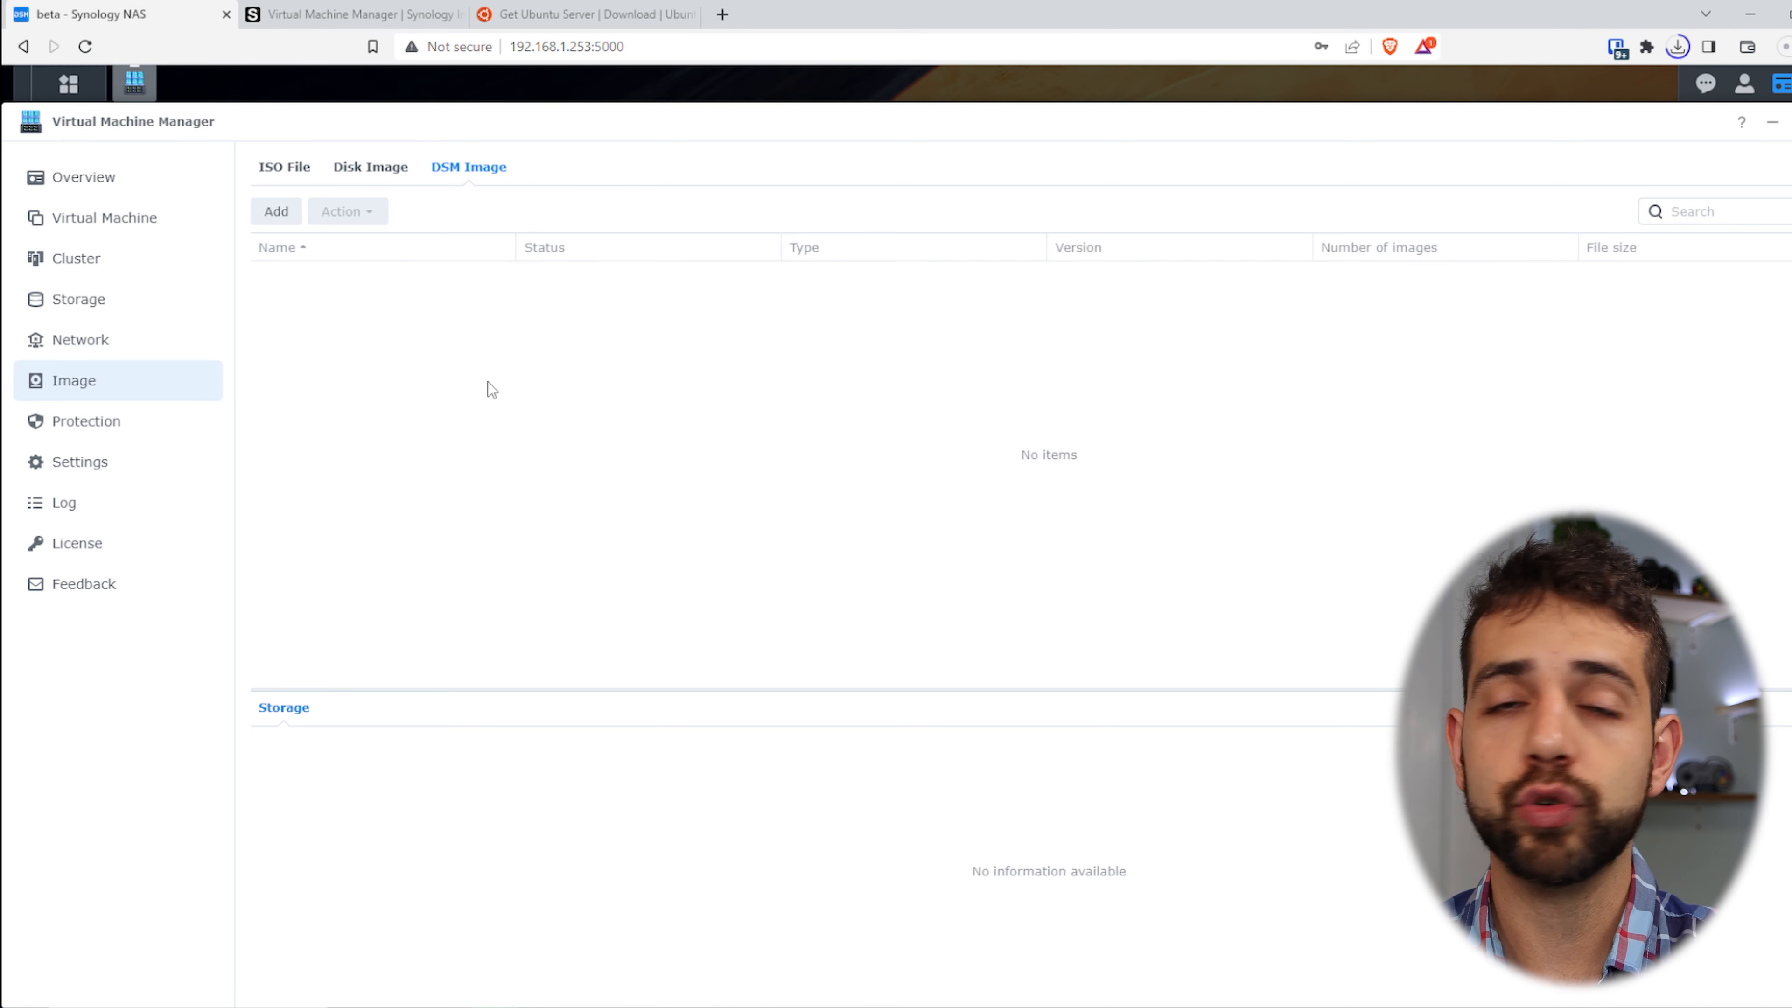
click(258, 213)
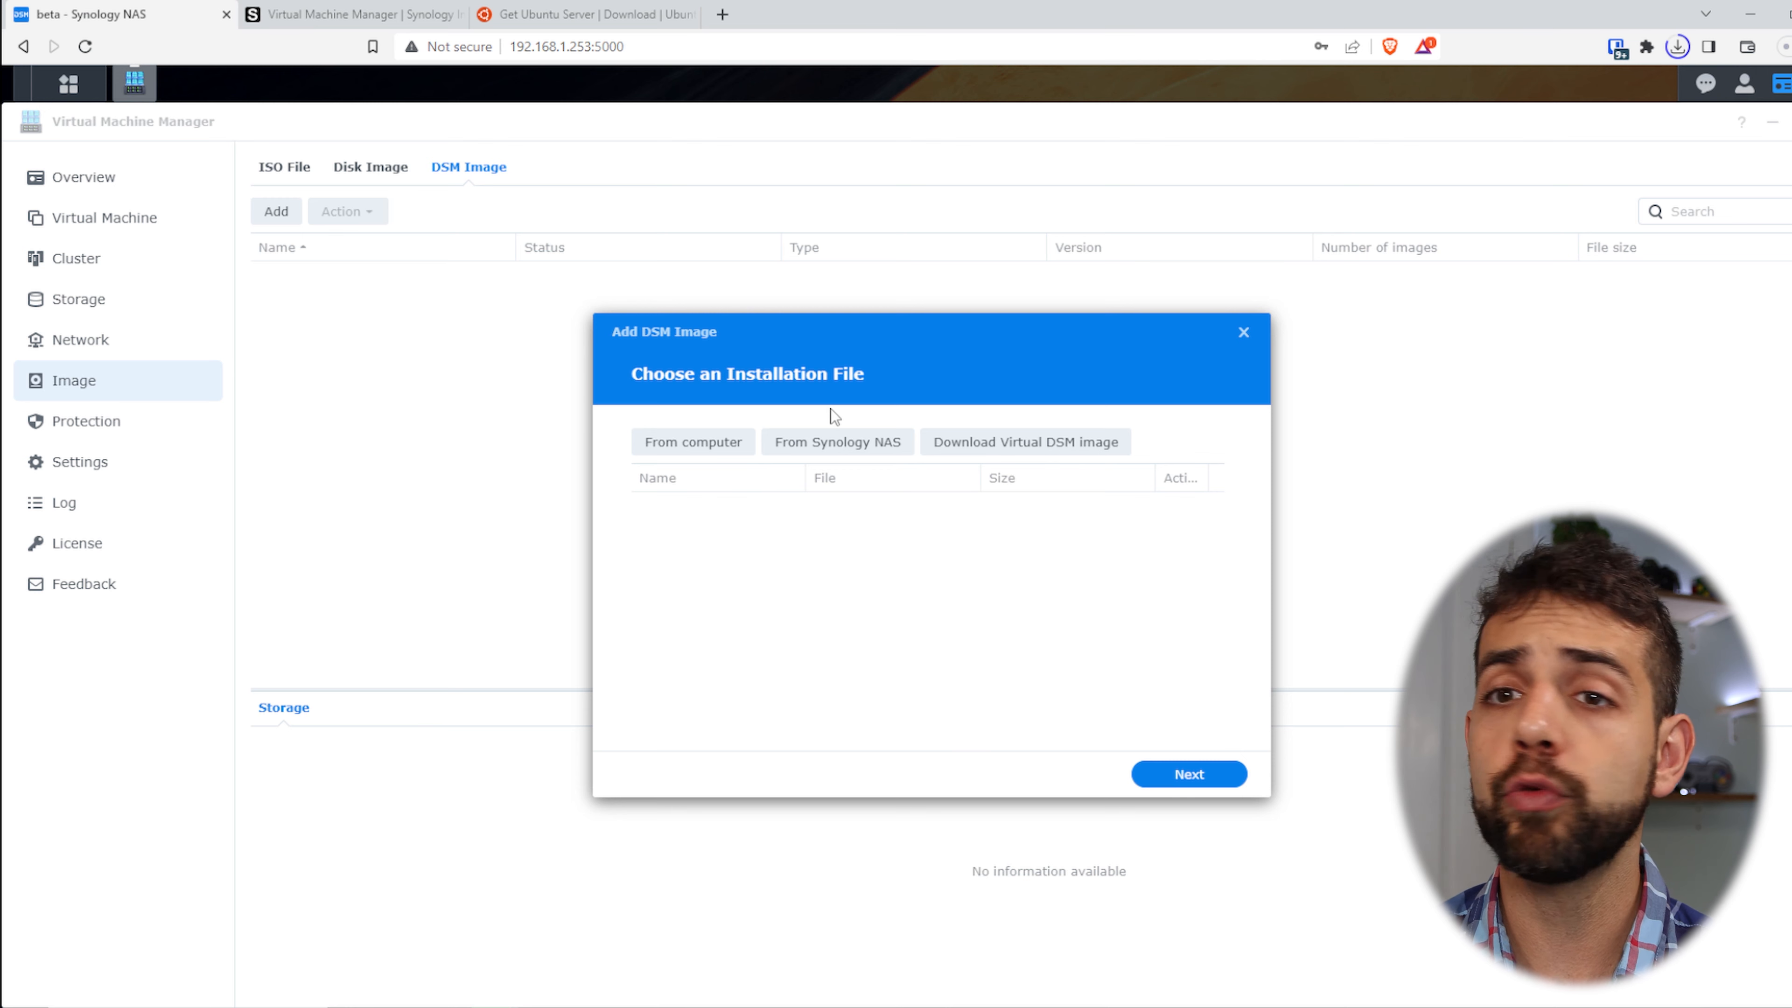
click(1051, 444)
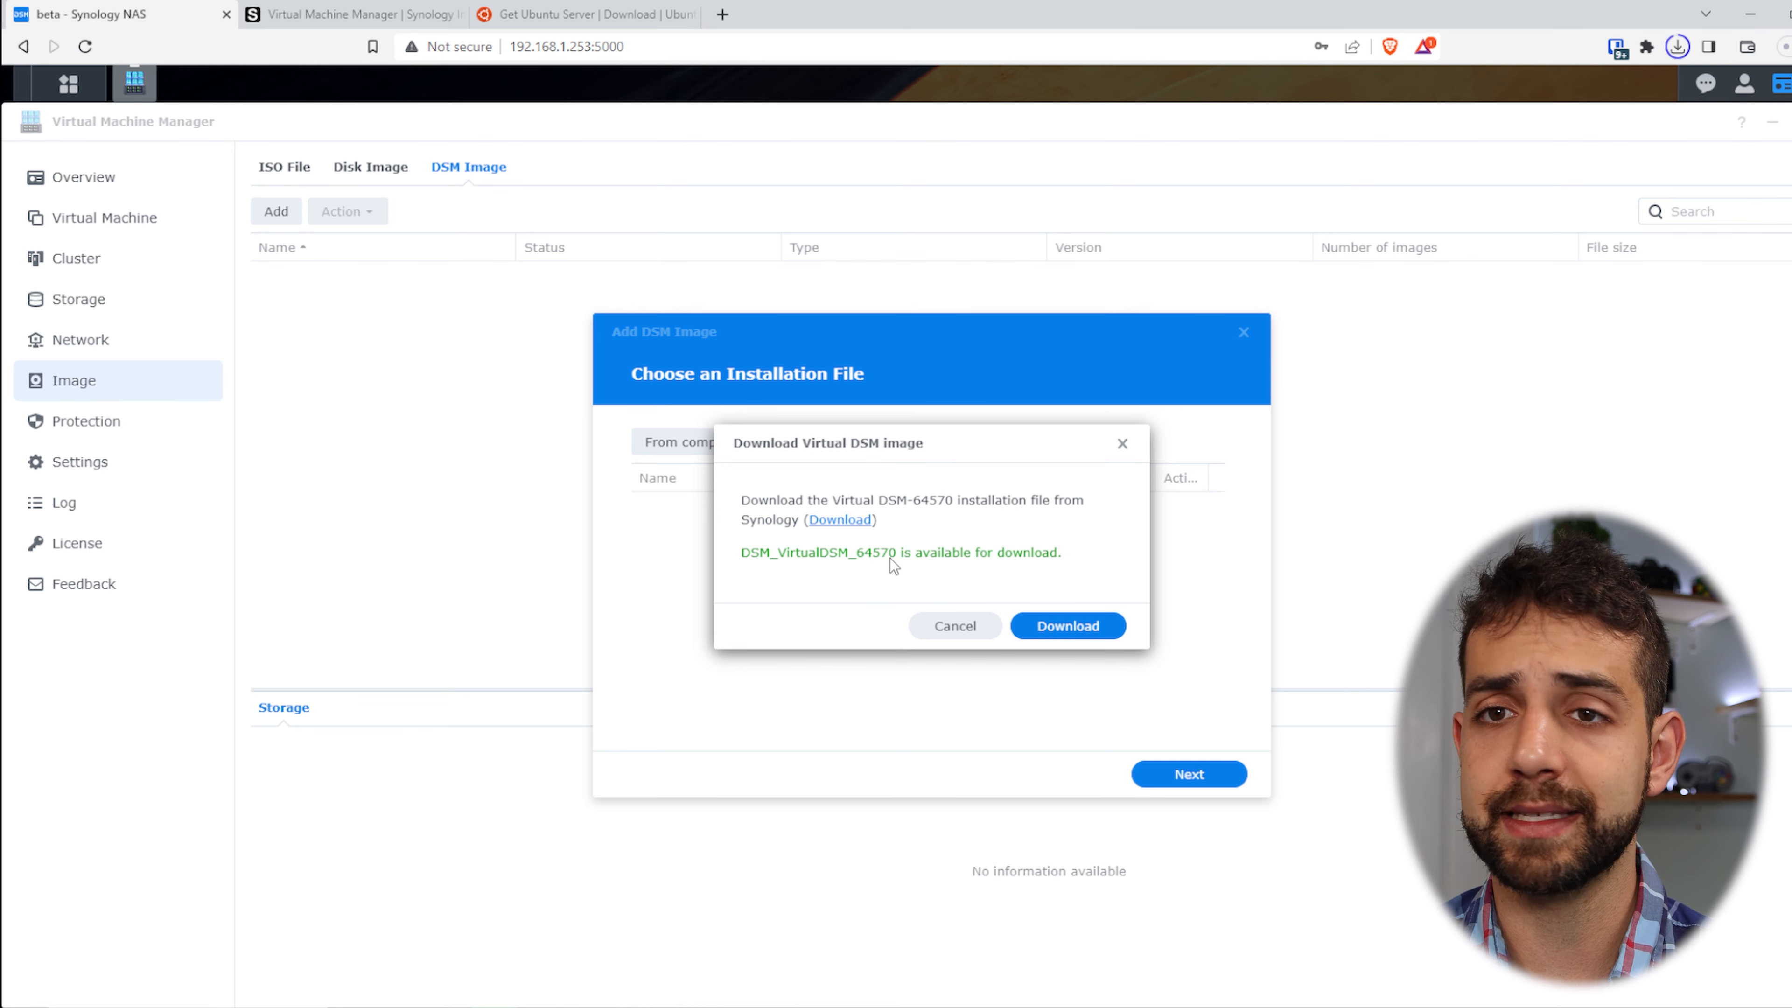
click(1060, 630)
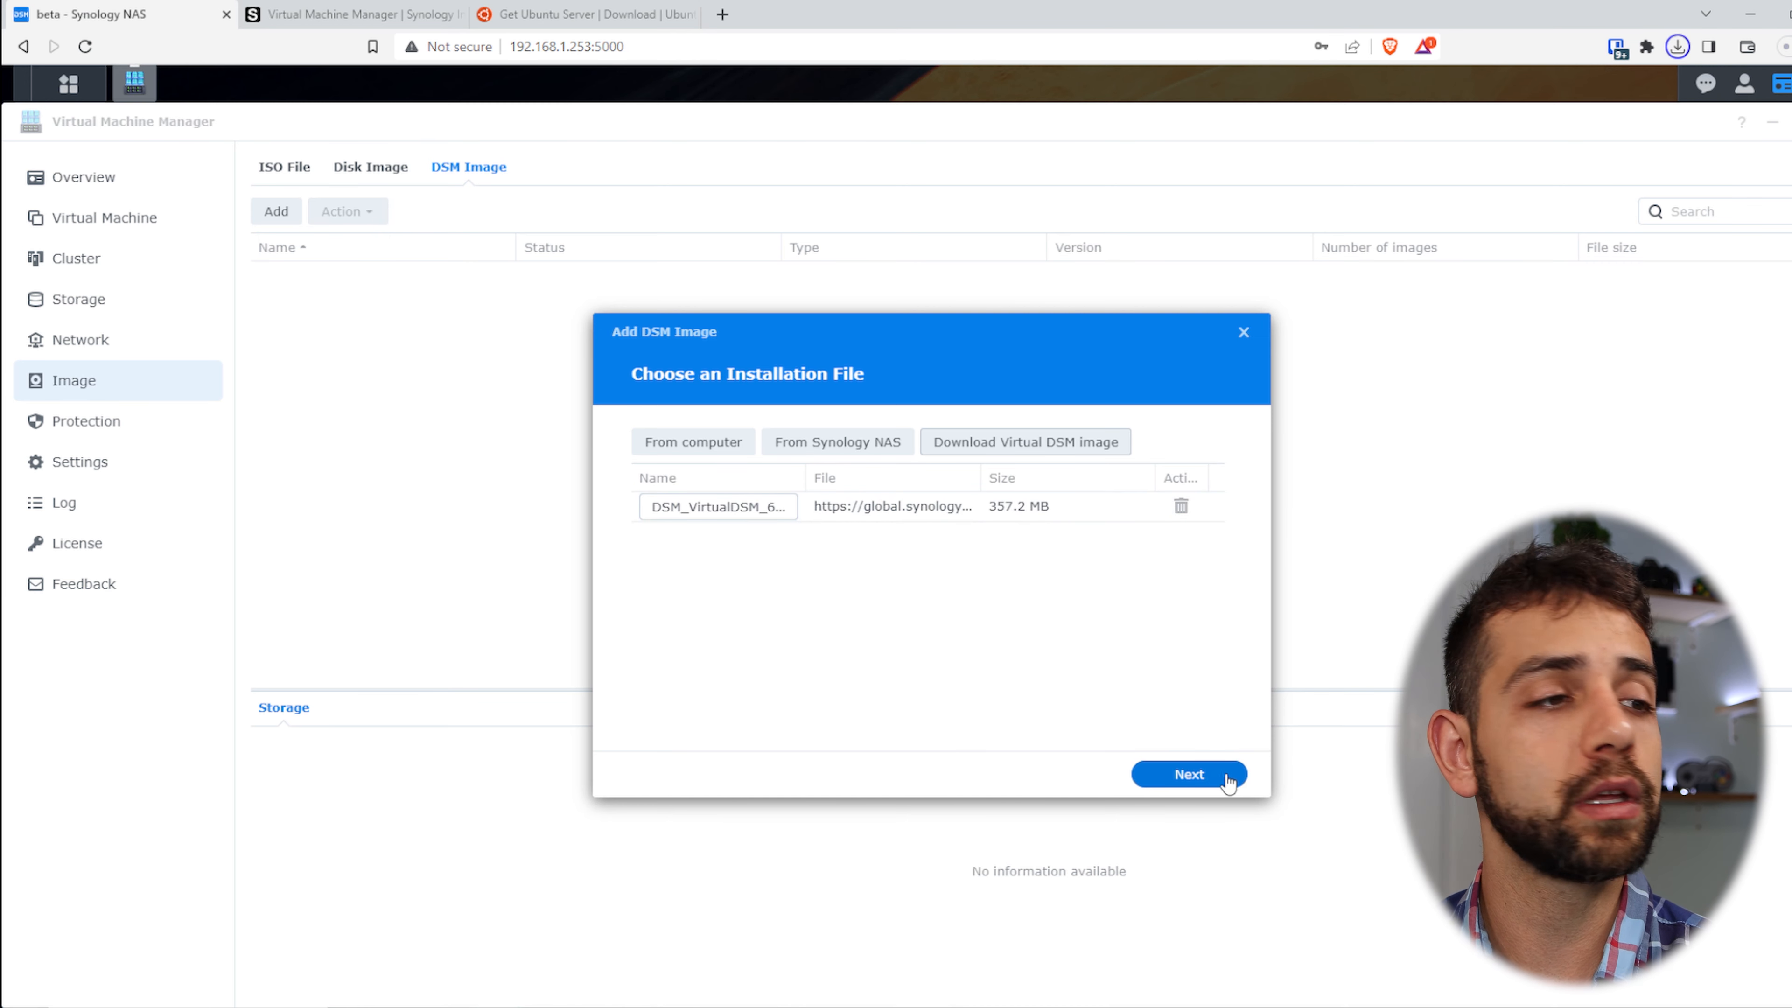
click(1189, 774)
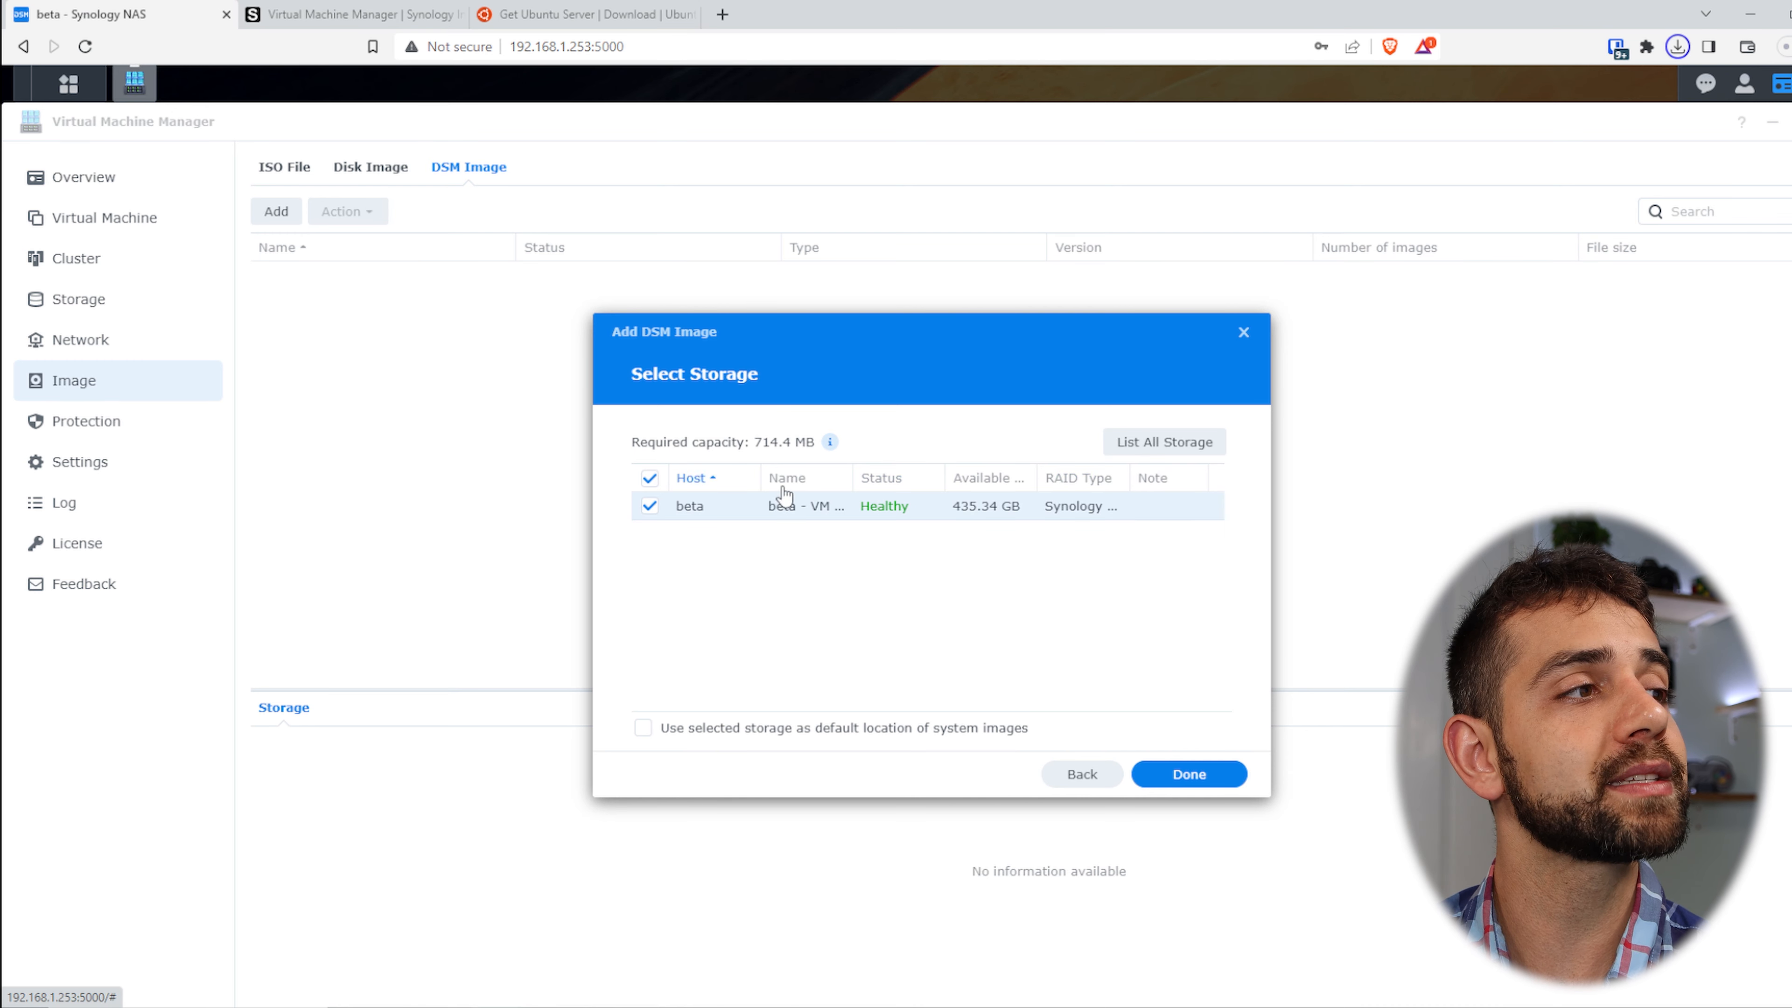
click(1190, 774)
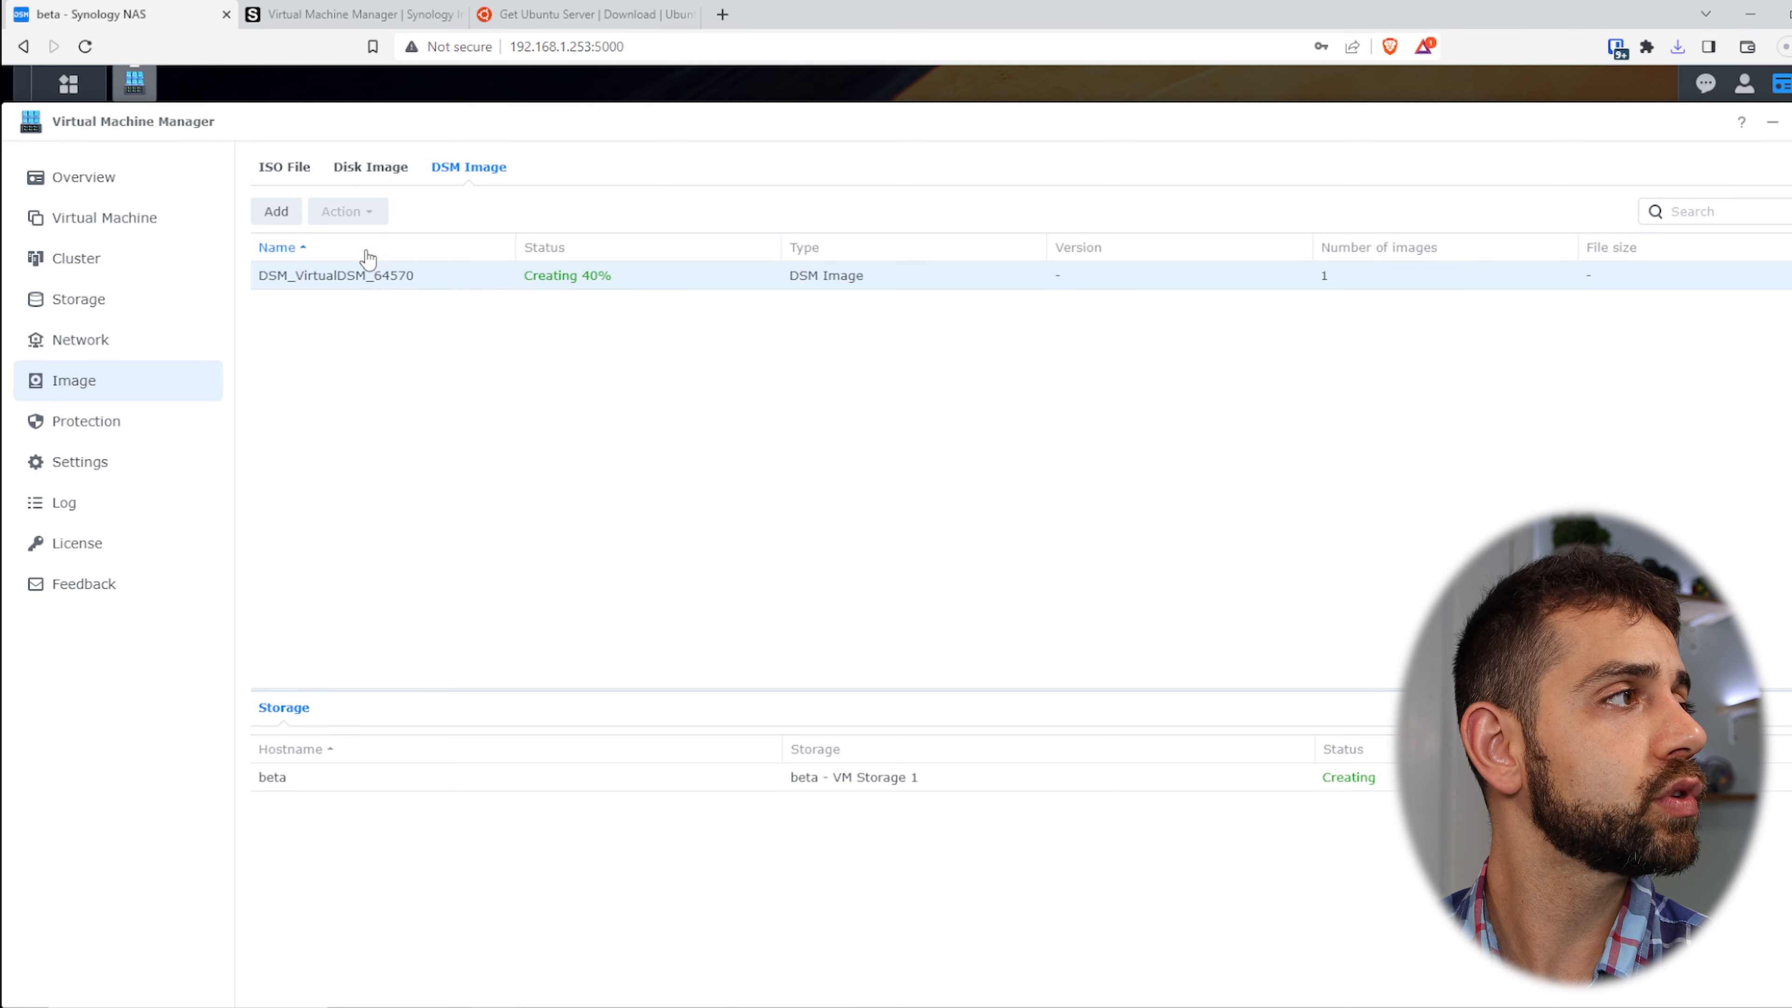
click(282, 168)
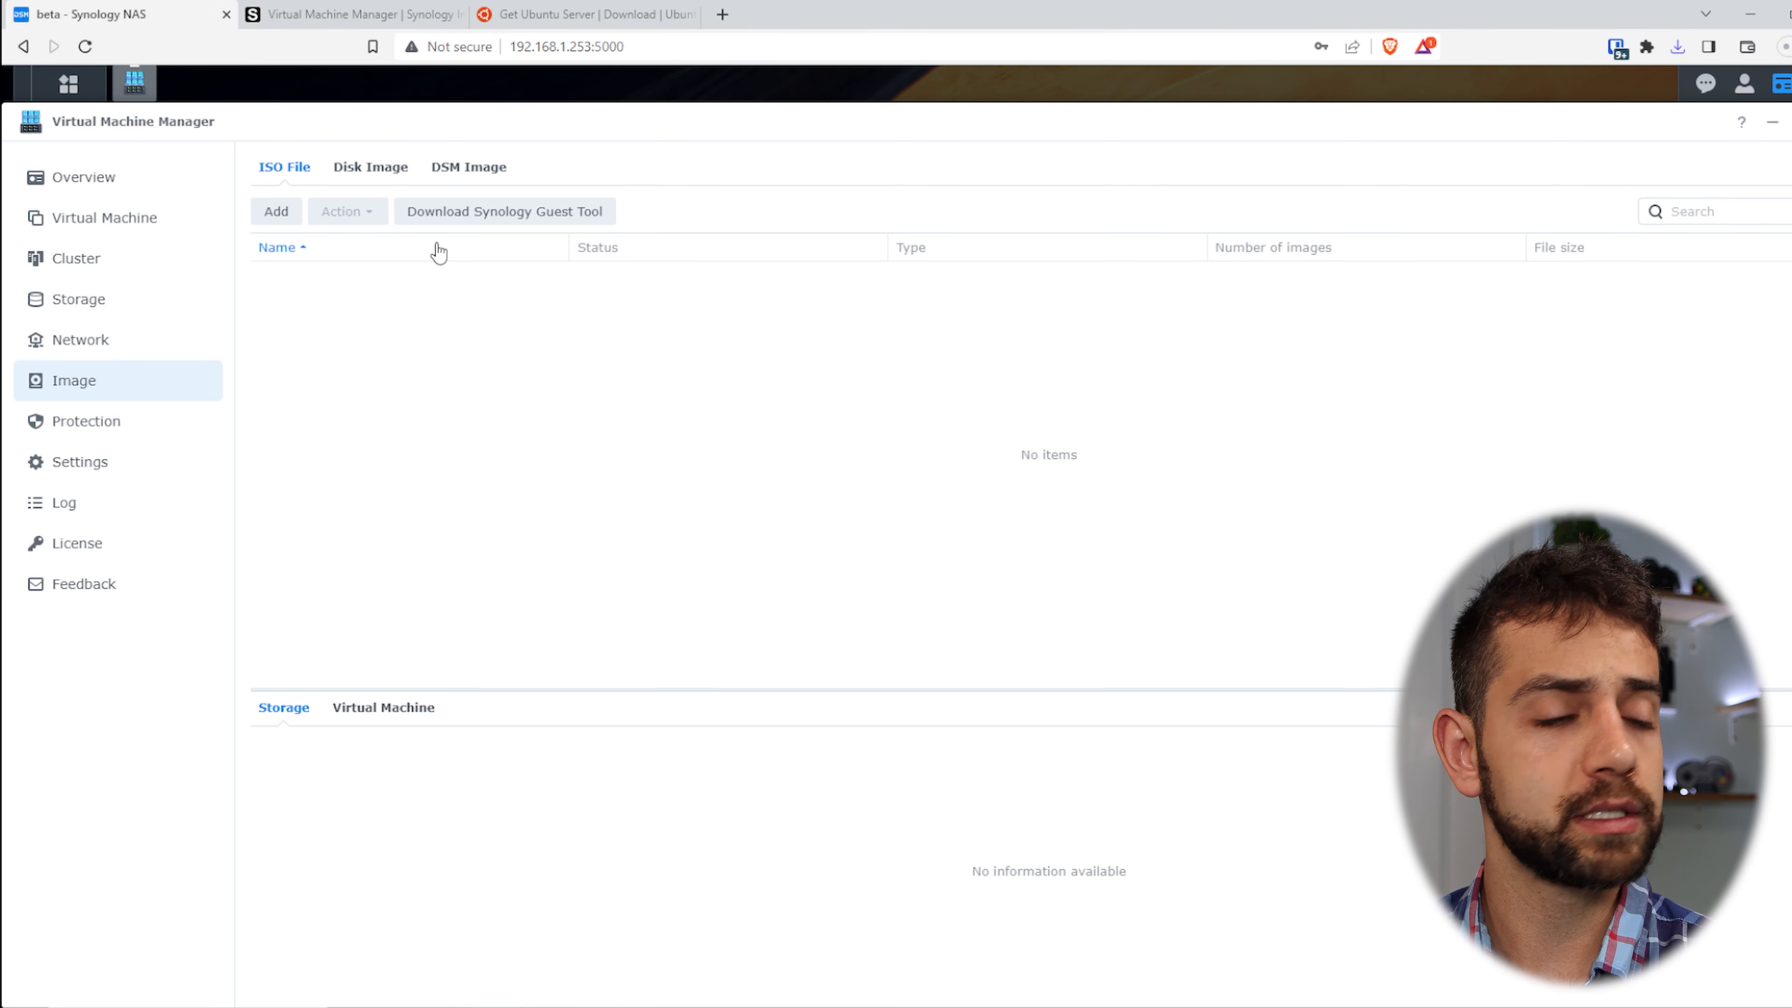
- Switch to the Get Ubuntu Server tab, scroll to the top, and highlight its heading
click(621, 15)
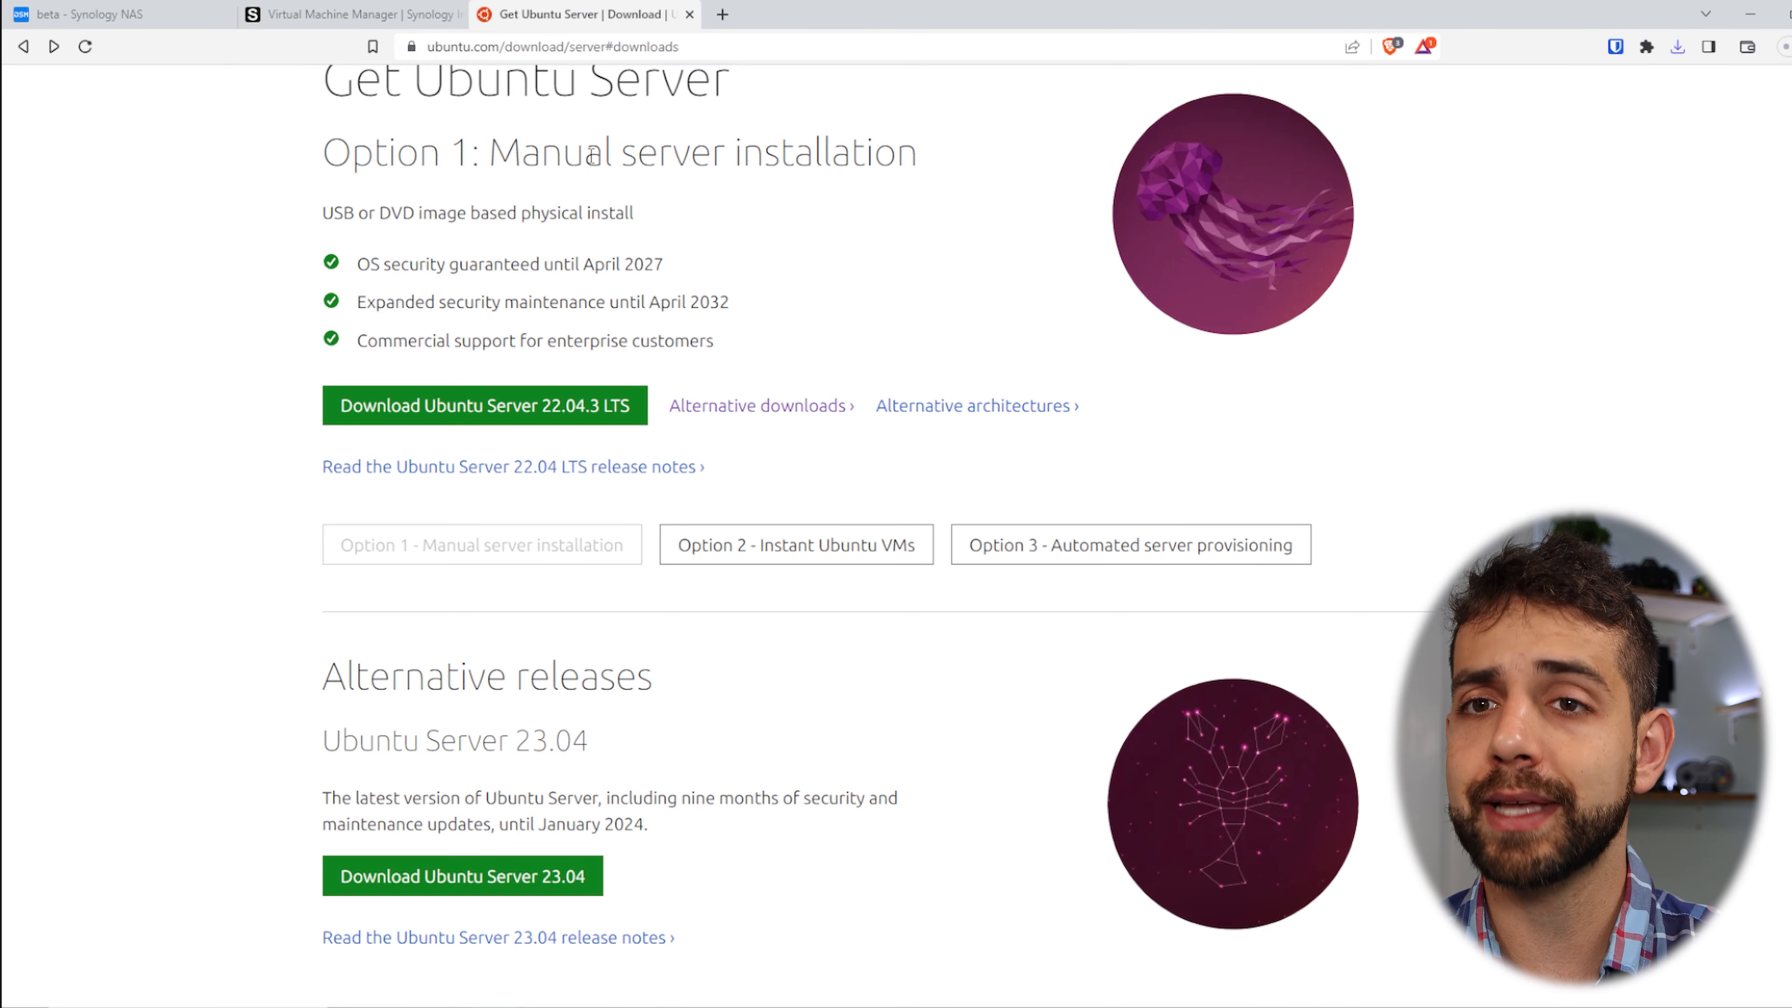
scroll(604, 173, up, 3)
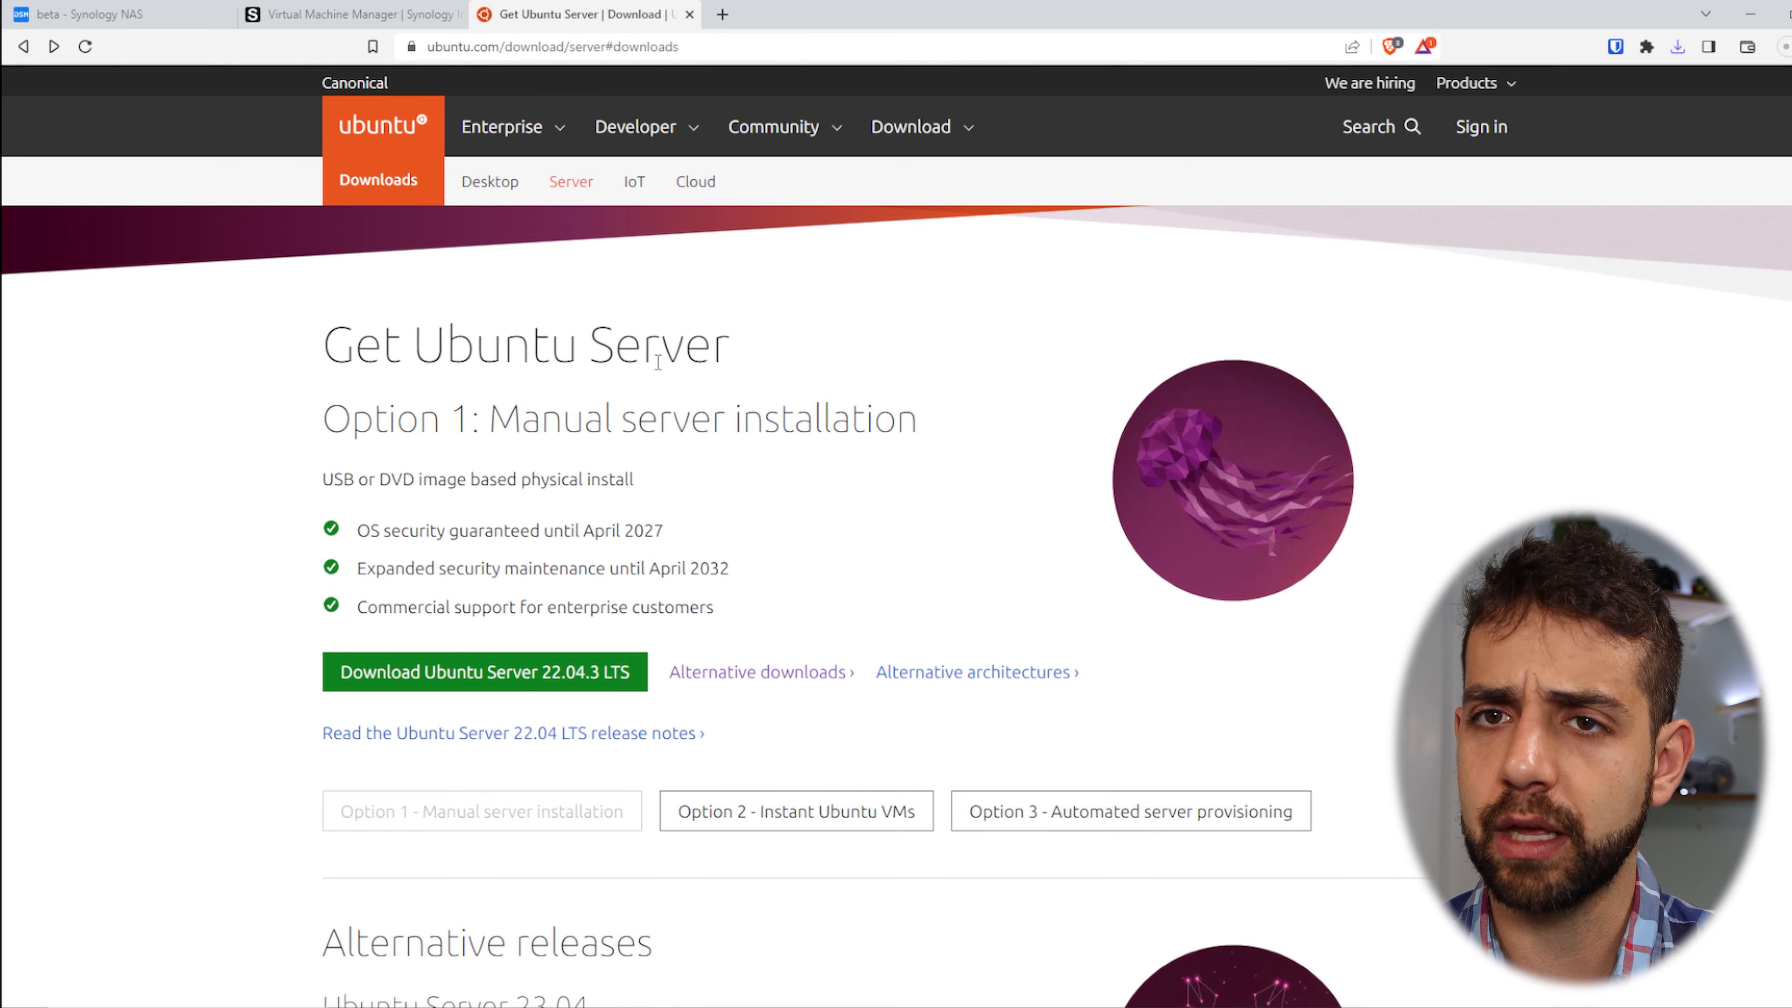
drag(355, 346, 752, 313)
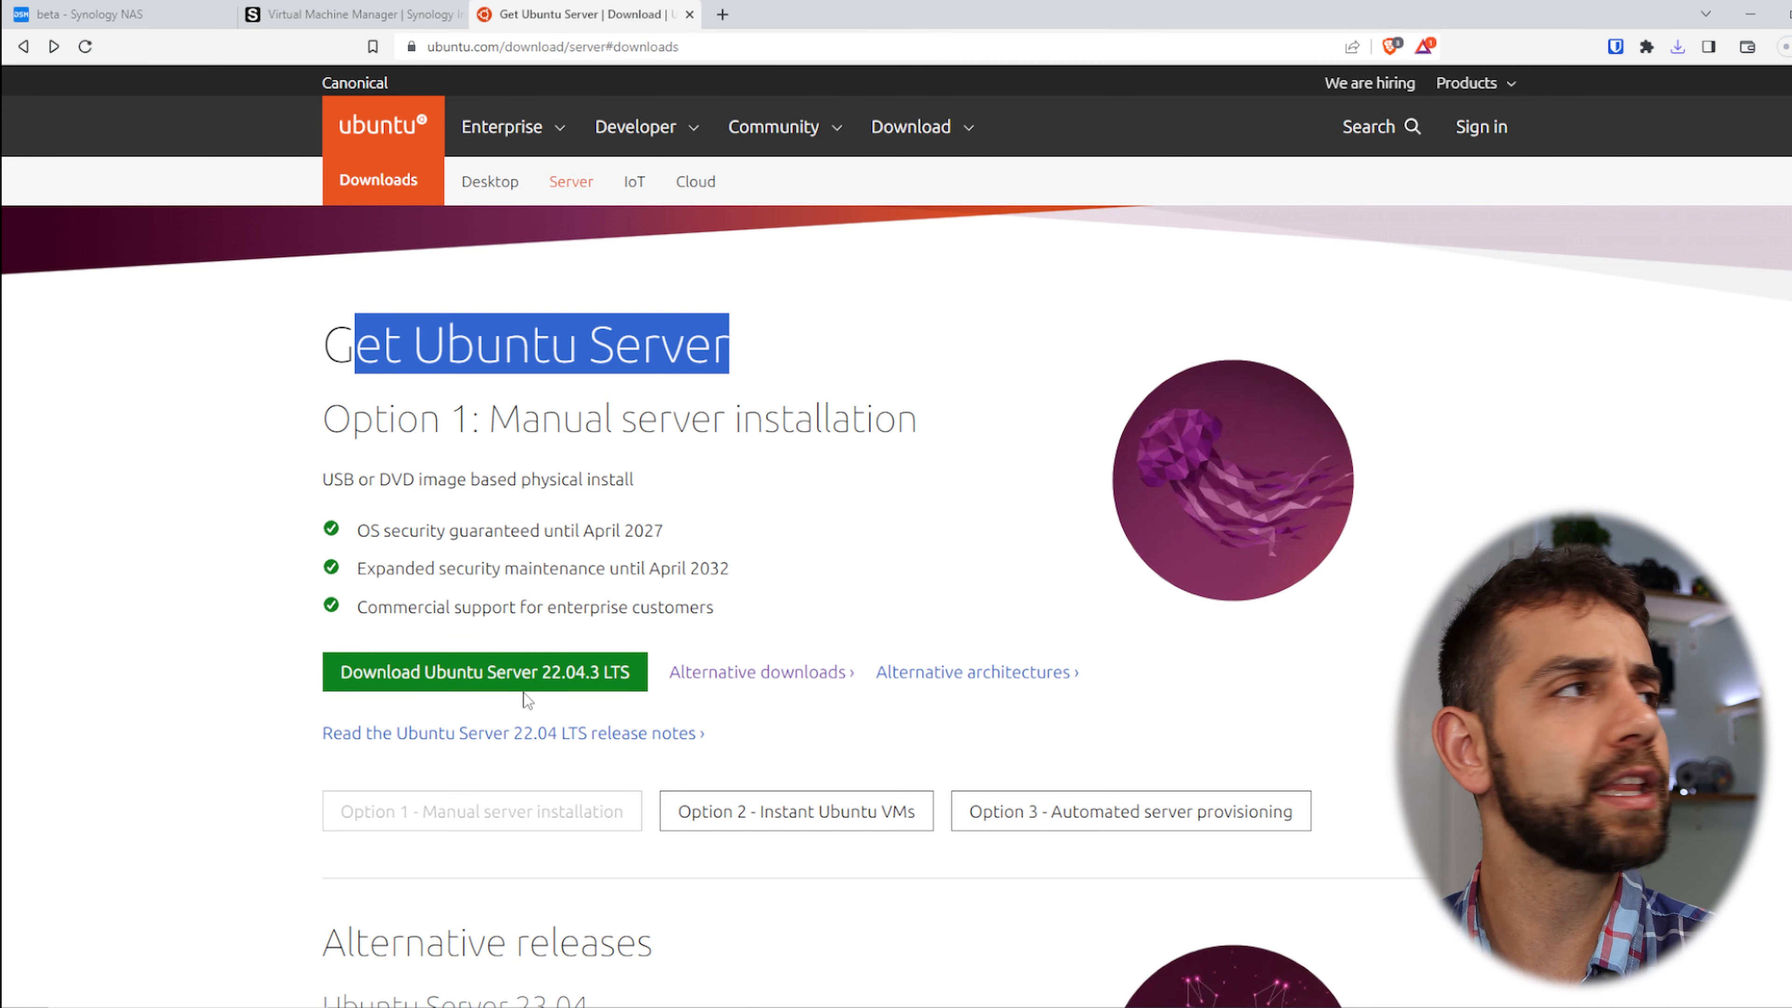
- Return to the NAS and start adding an ISO, backing out of browsing the NAS
click(82, 9)
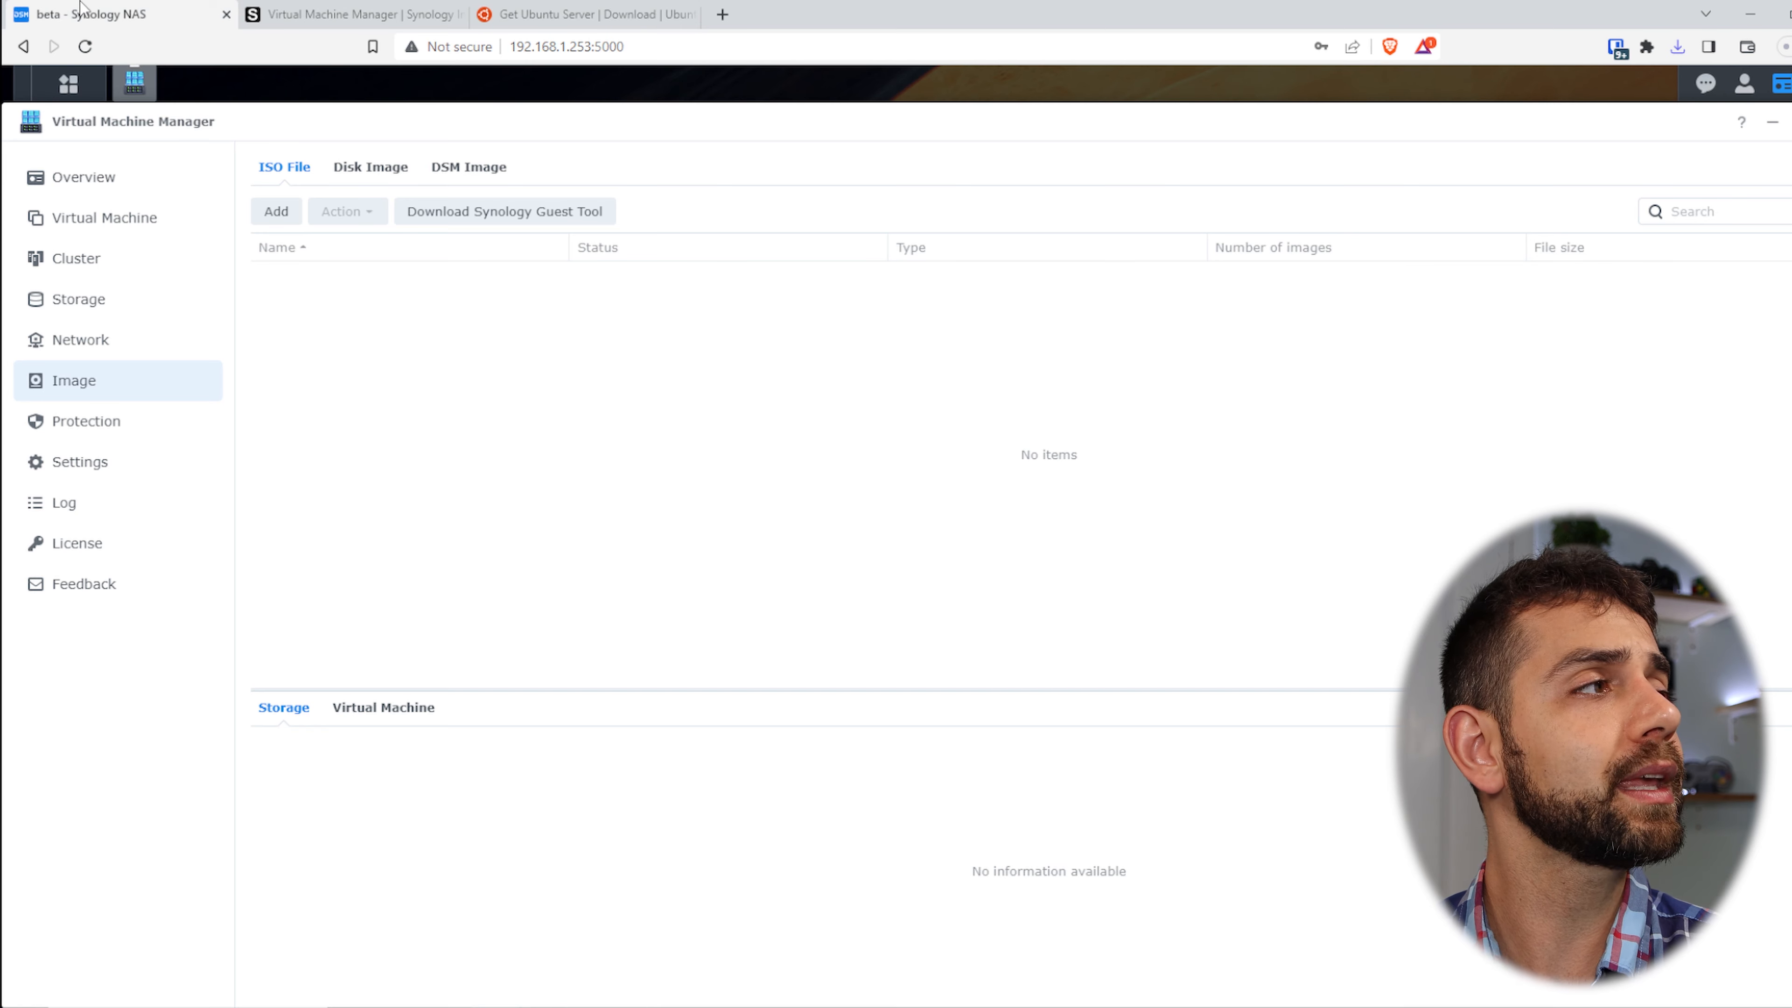
click(275, 213)
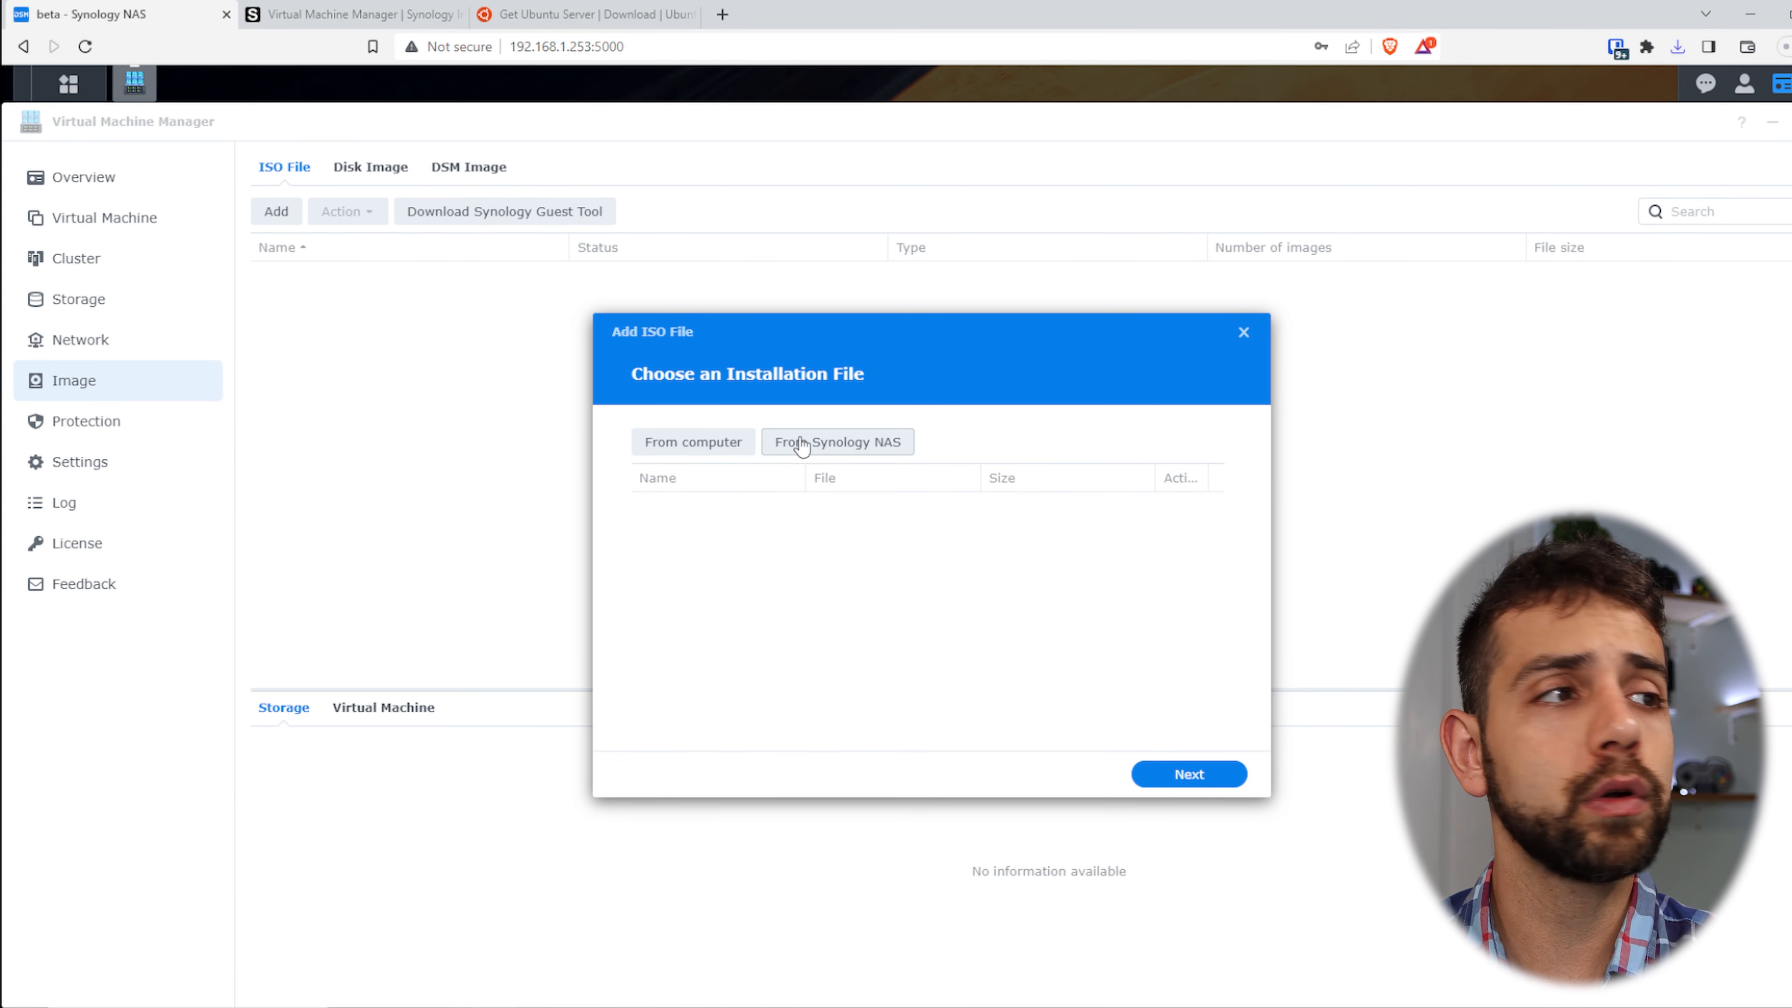
click(831, 452)
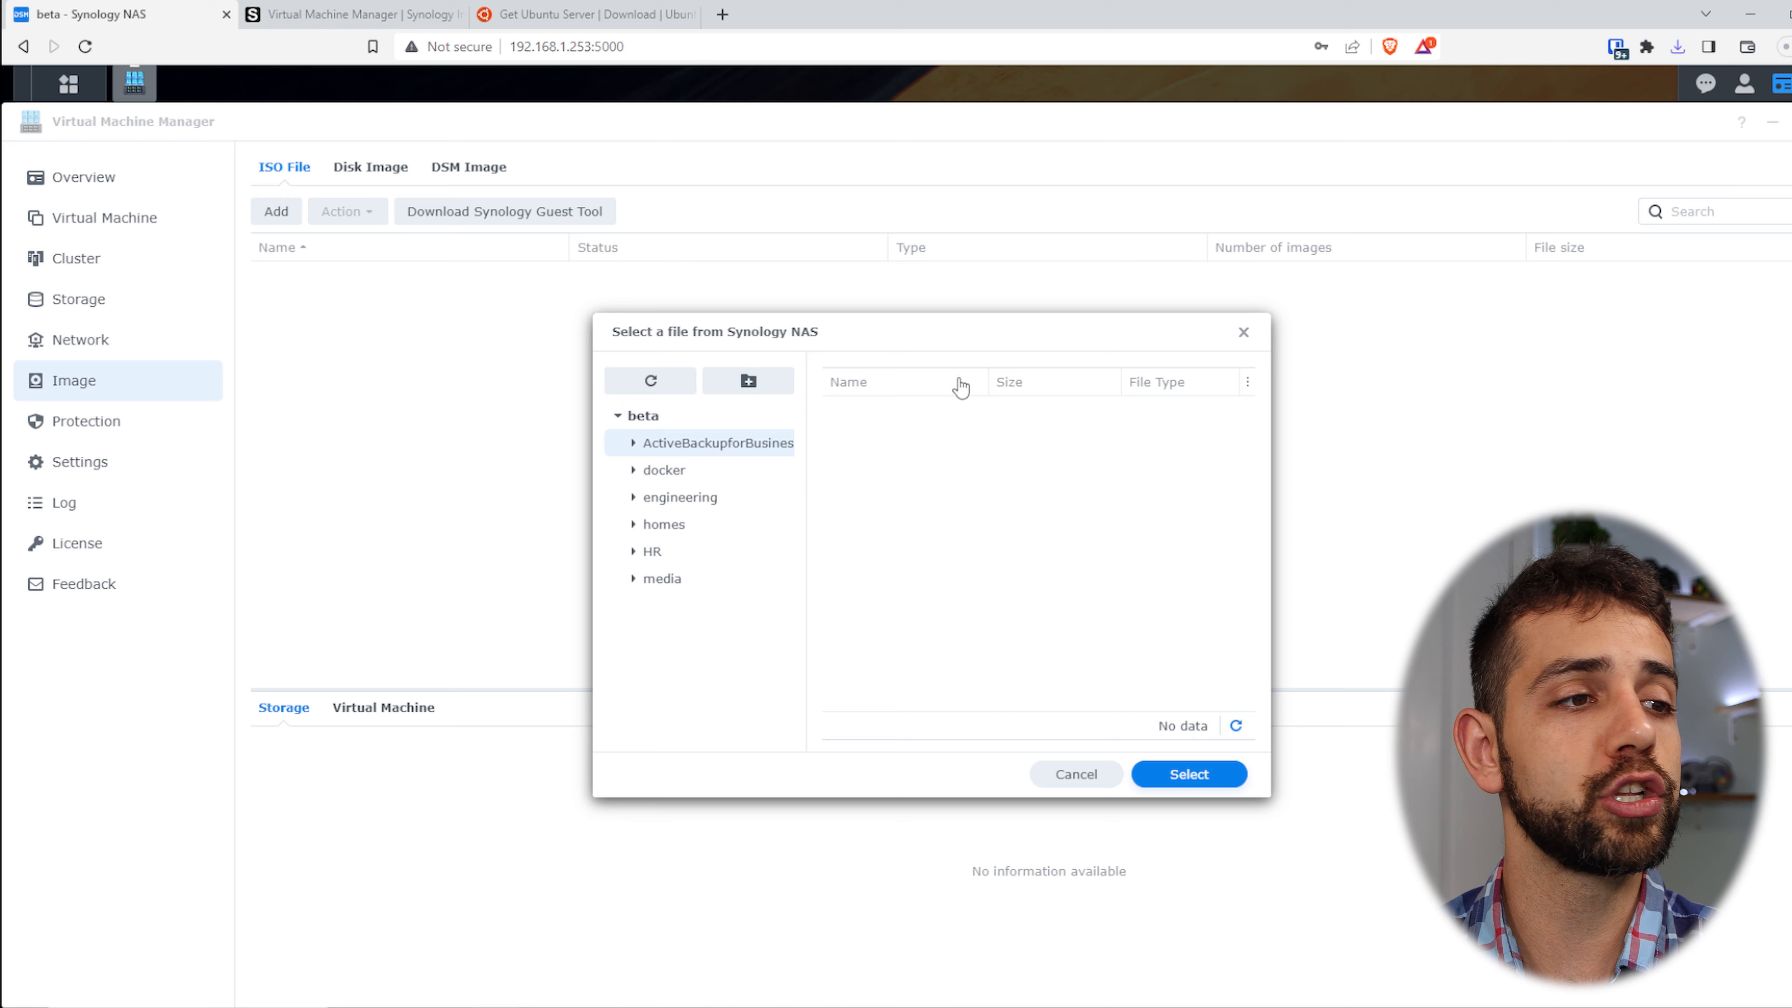
click(1065, 772)
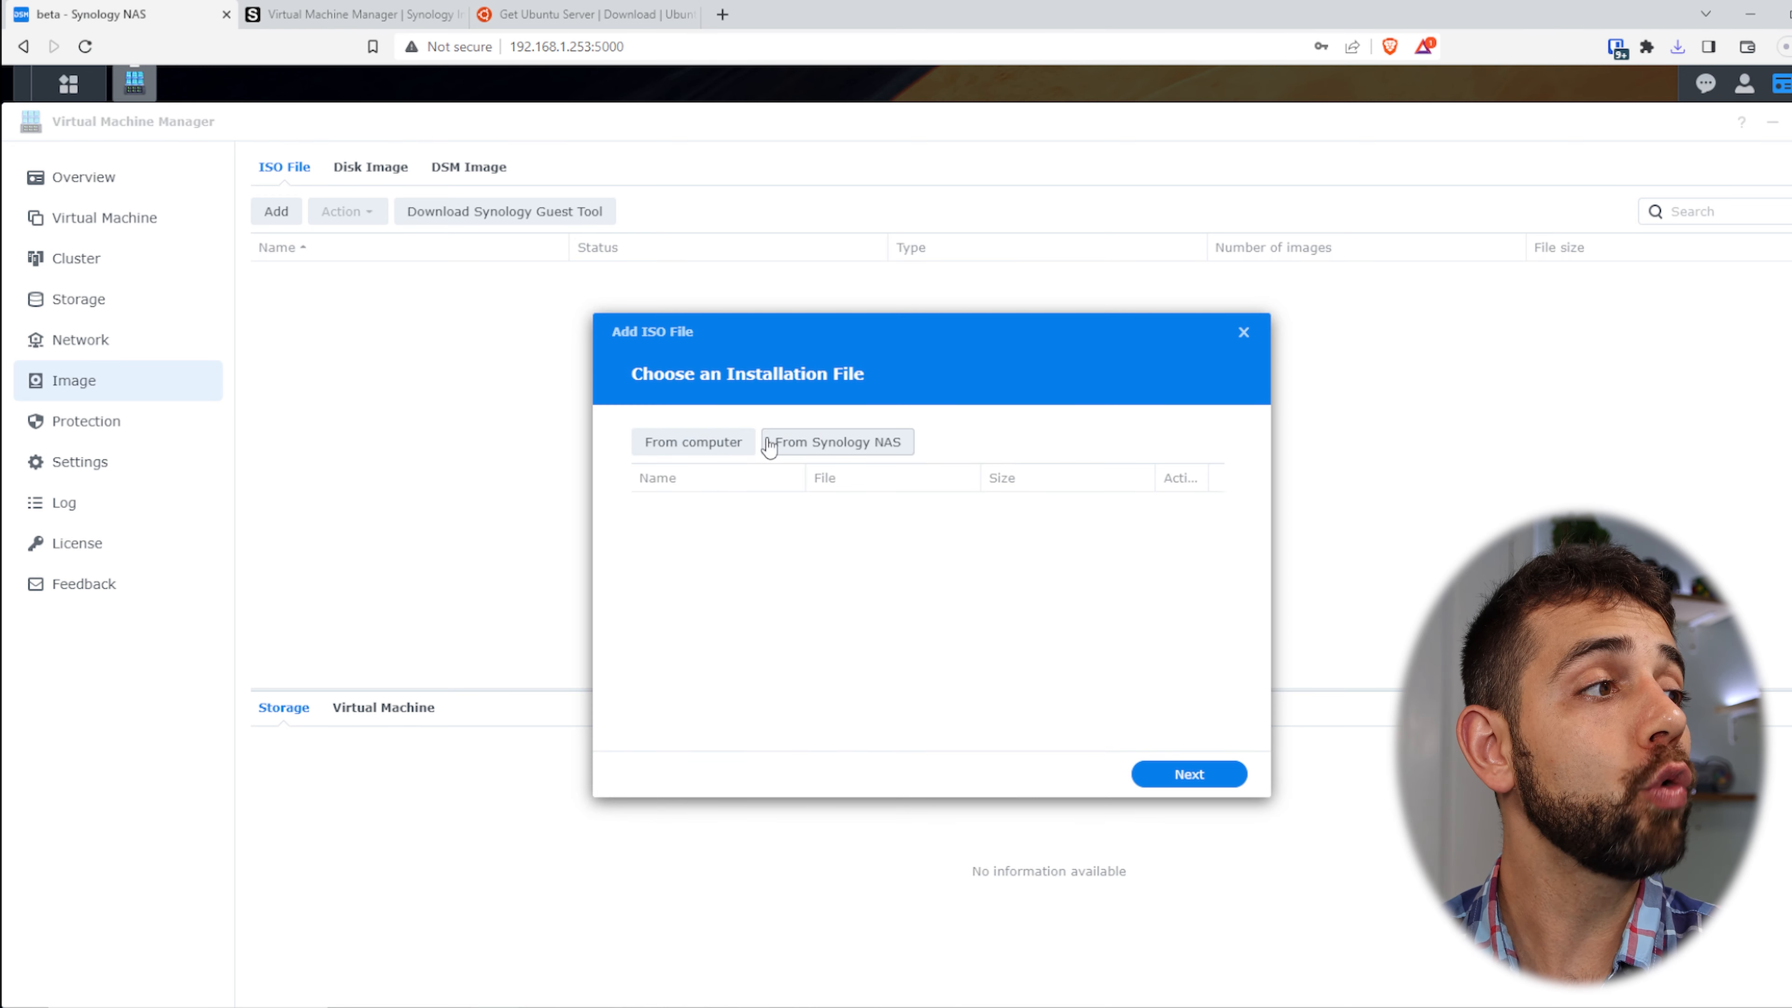
- Upload the Ubuntu 22.04.3 live server ISO from this computer to beta storage, then view DSM images
click(693, 441)
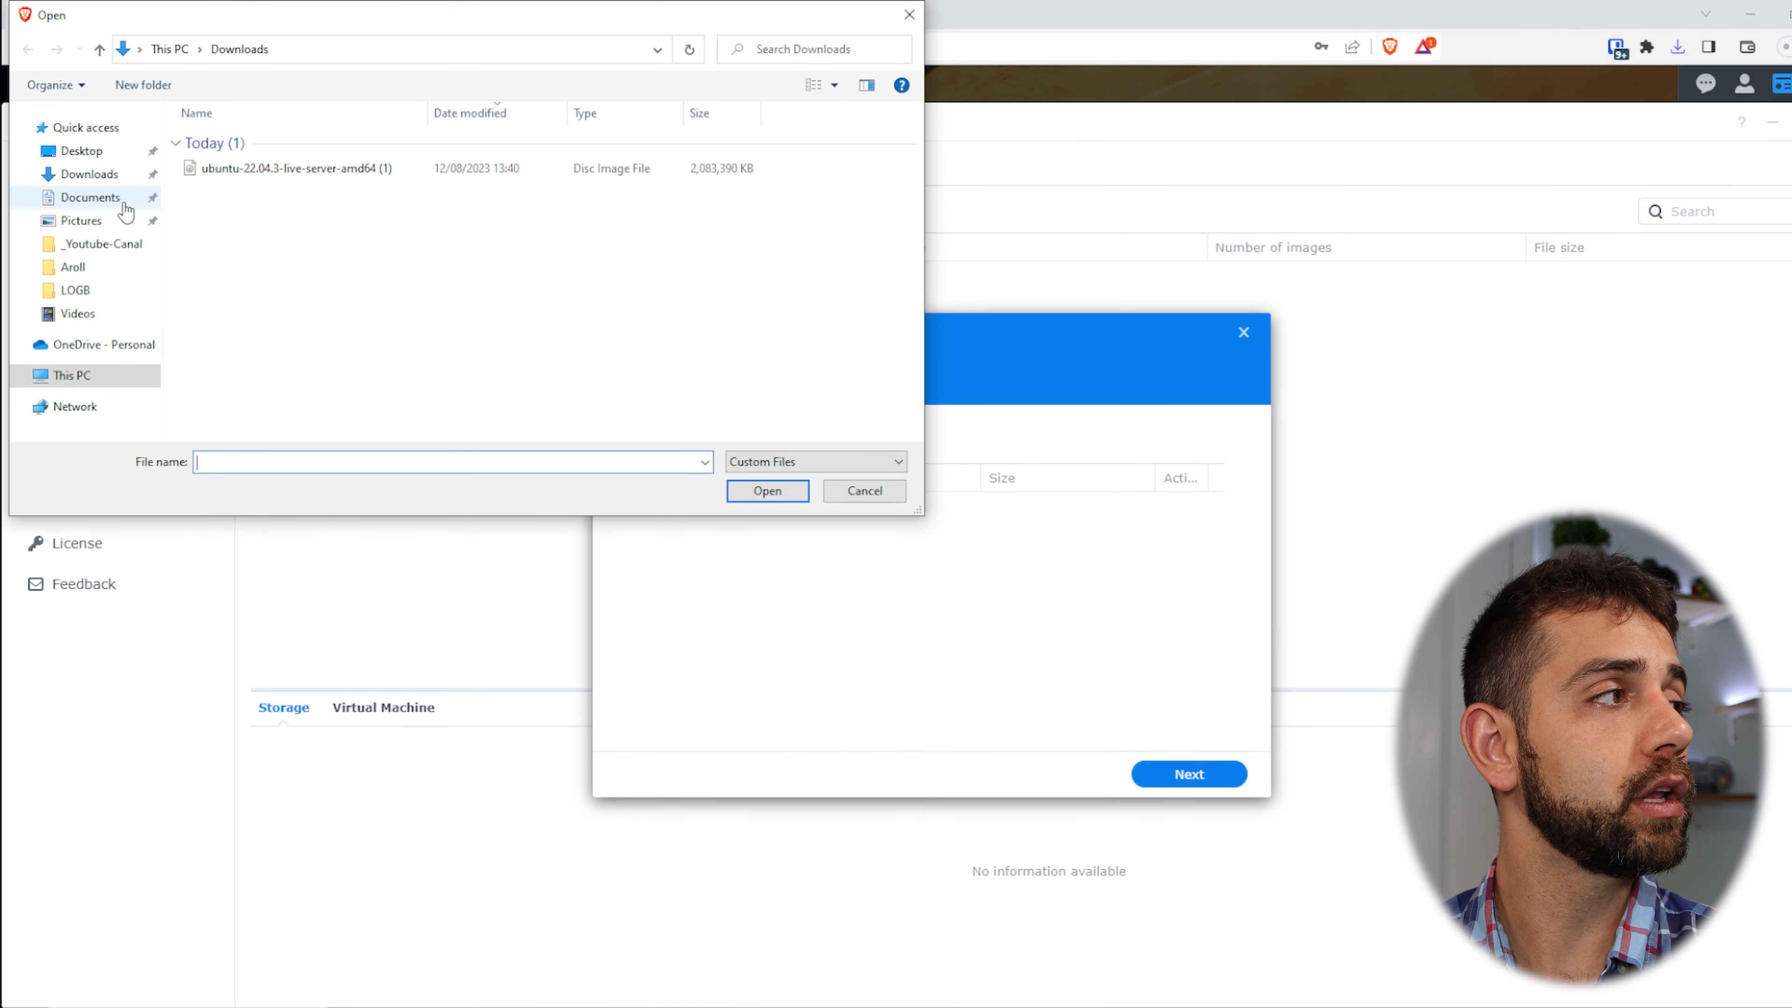
click(343, 172)
click(787, 494)
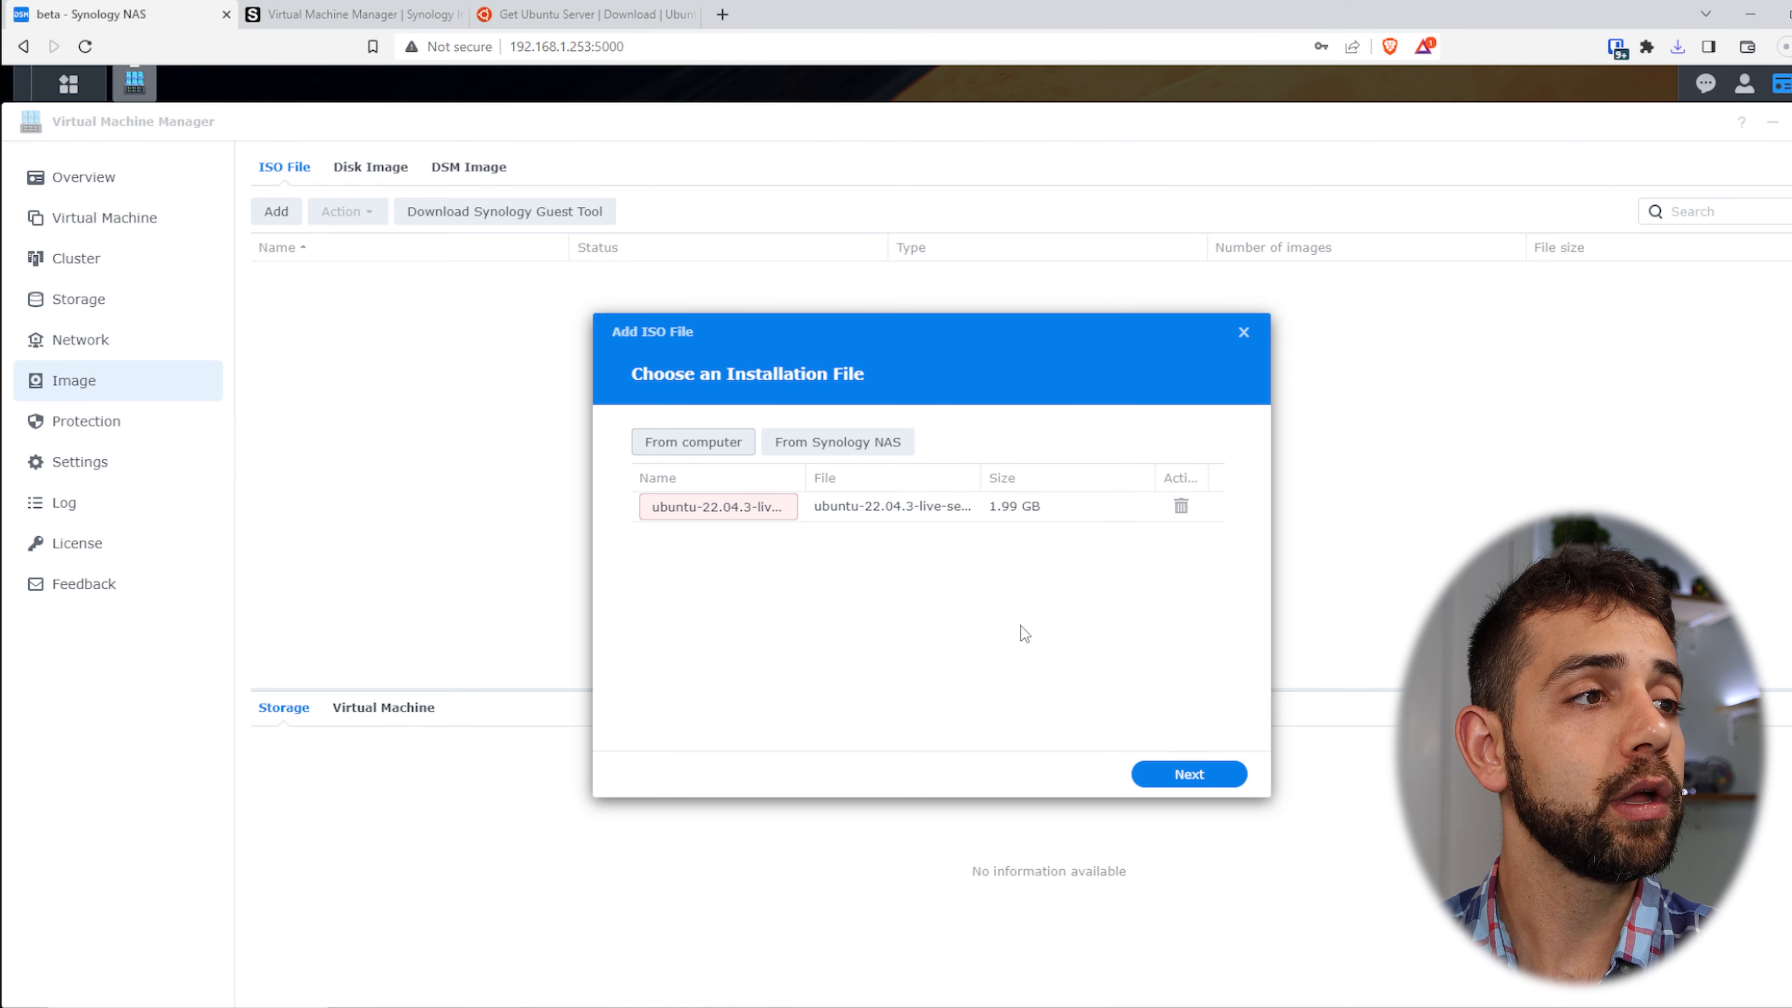
click(1221, 774)
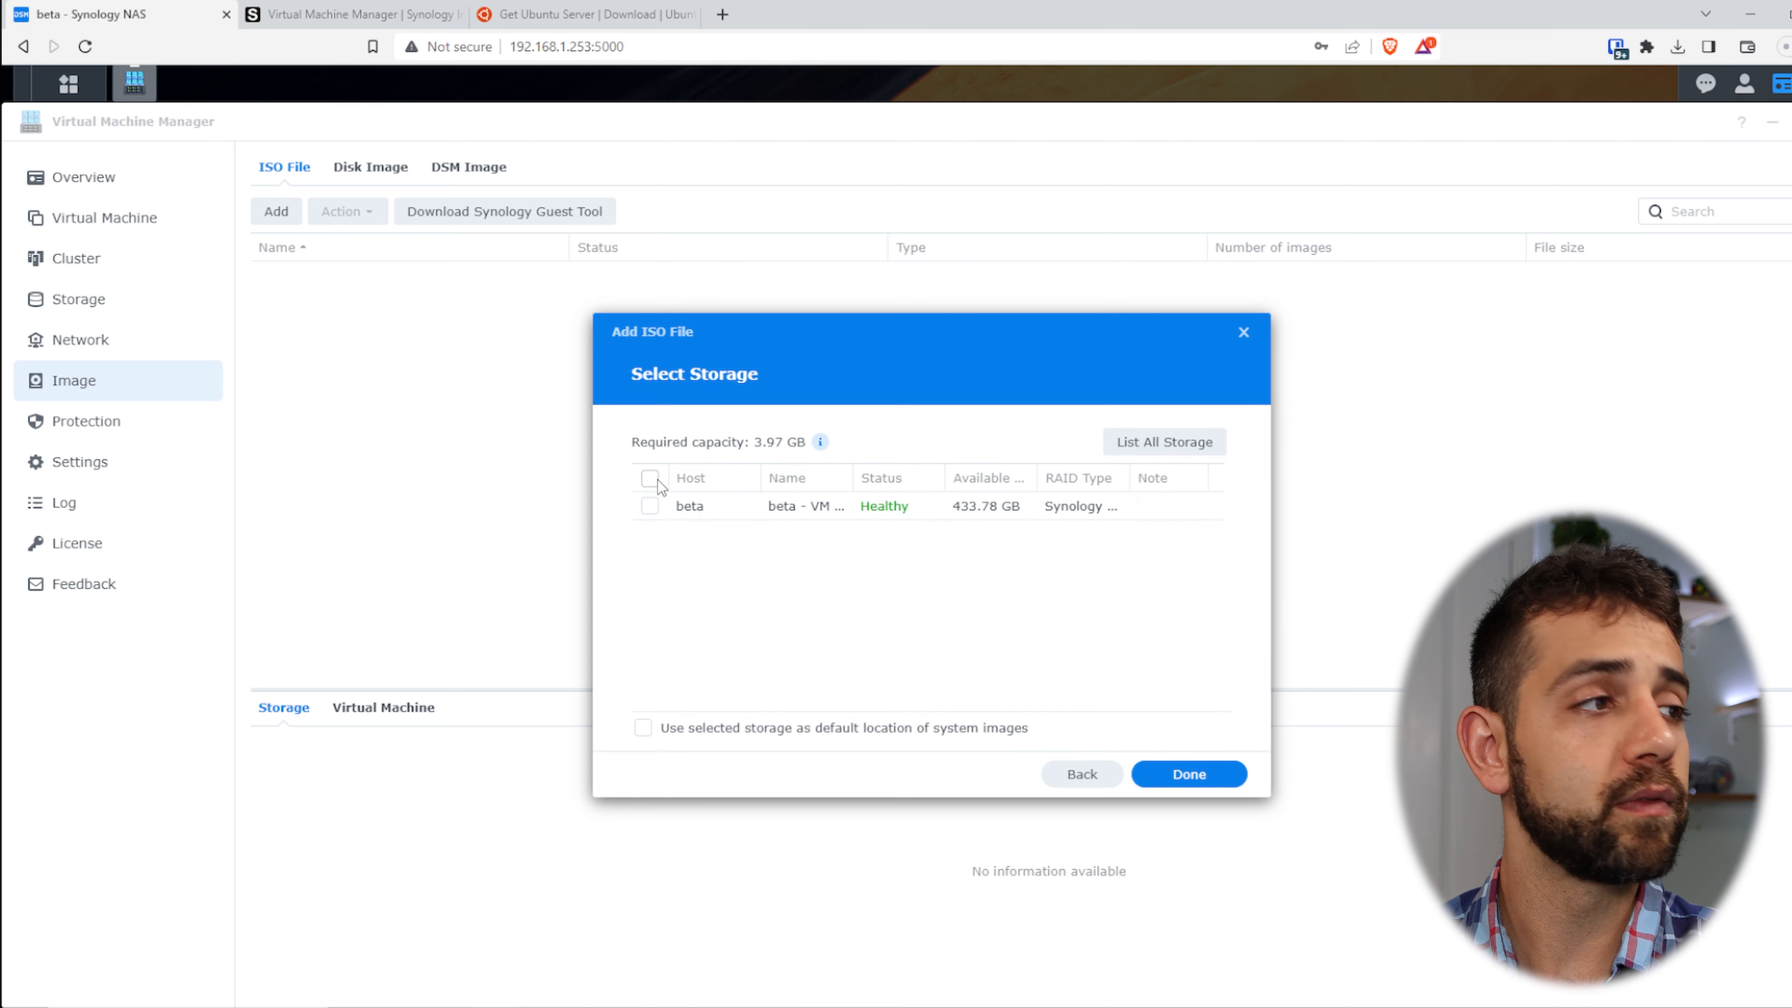
click(654, 480)
click(1239, 775)
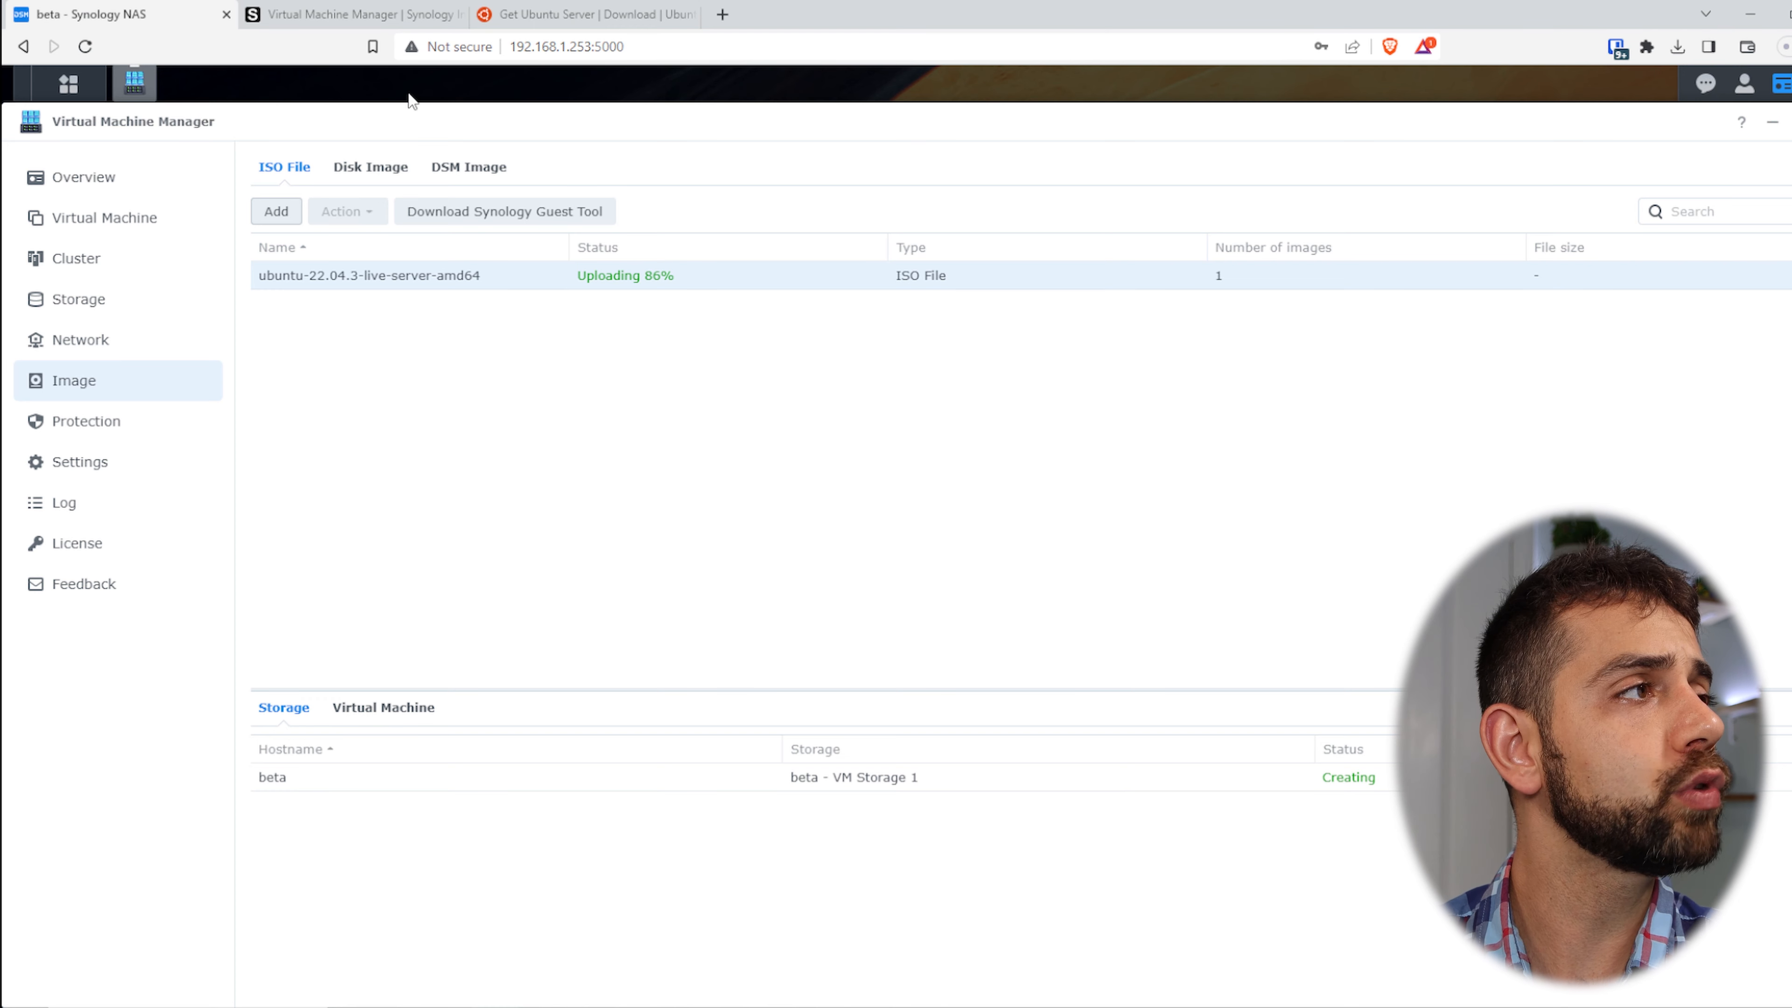
click(460, 182)
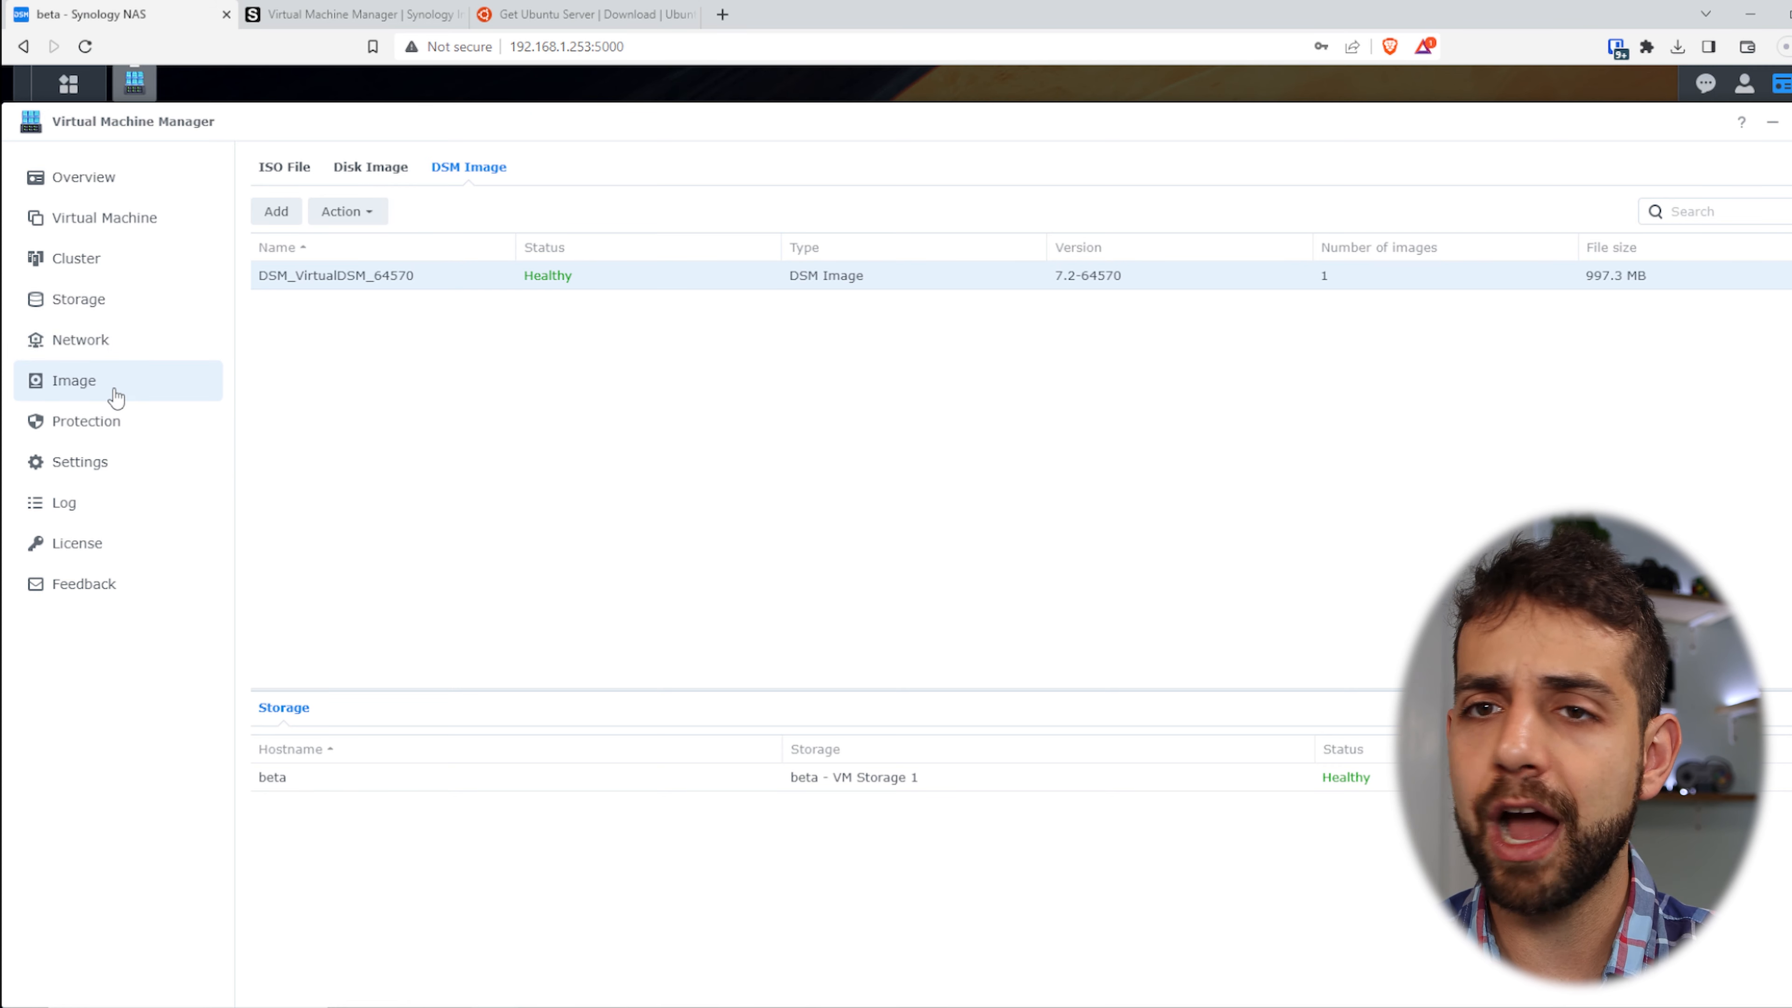
- Open the Virtual Machine list, create a new machine with Synology Virtual DSM, and continue
click(138, 218)
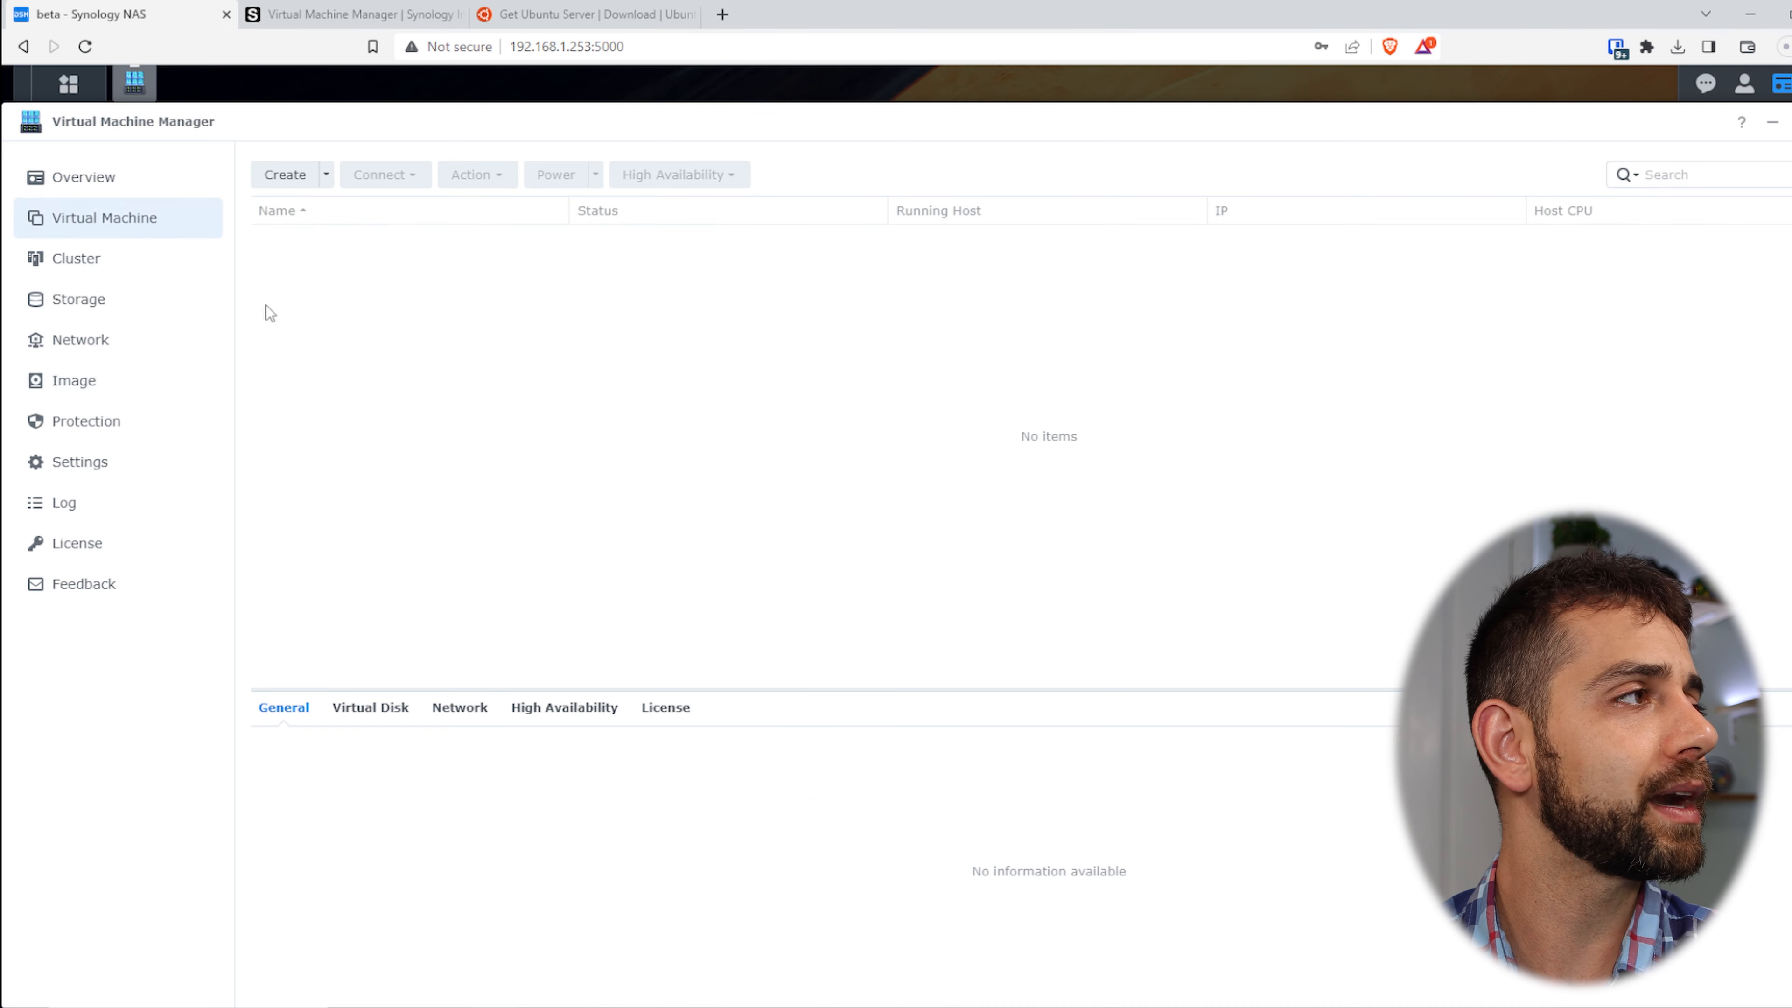
click(310, 180)
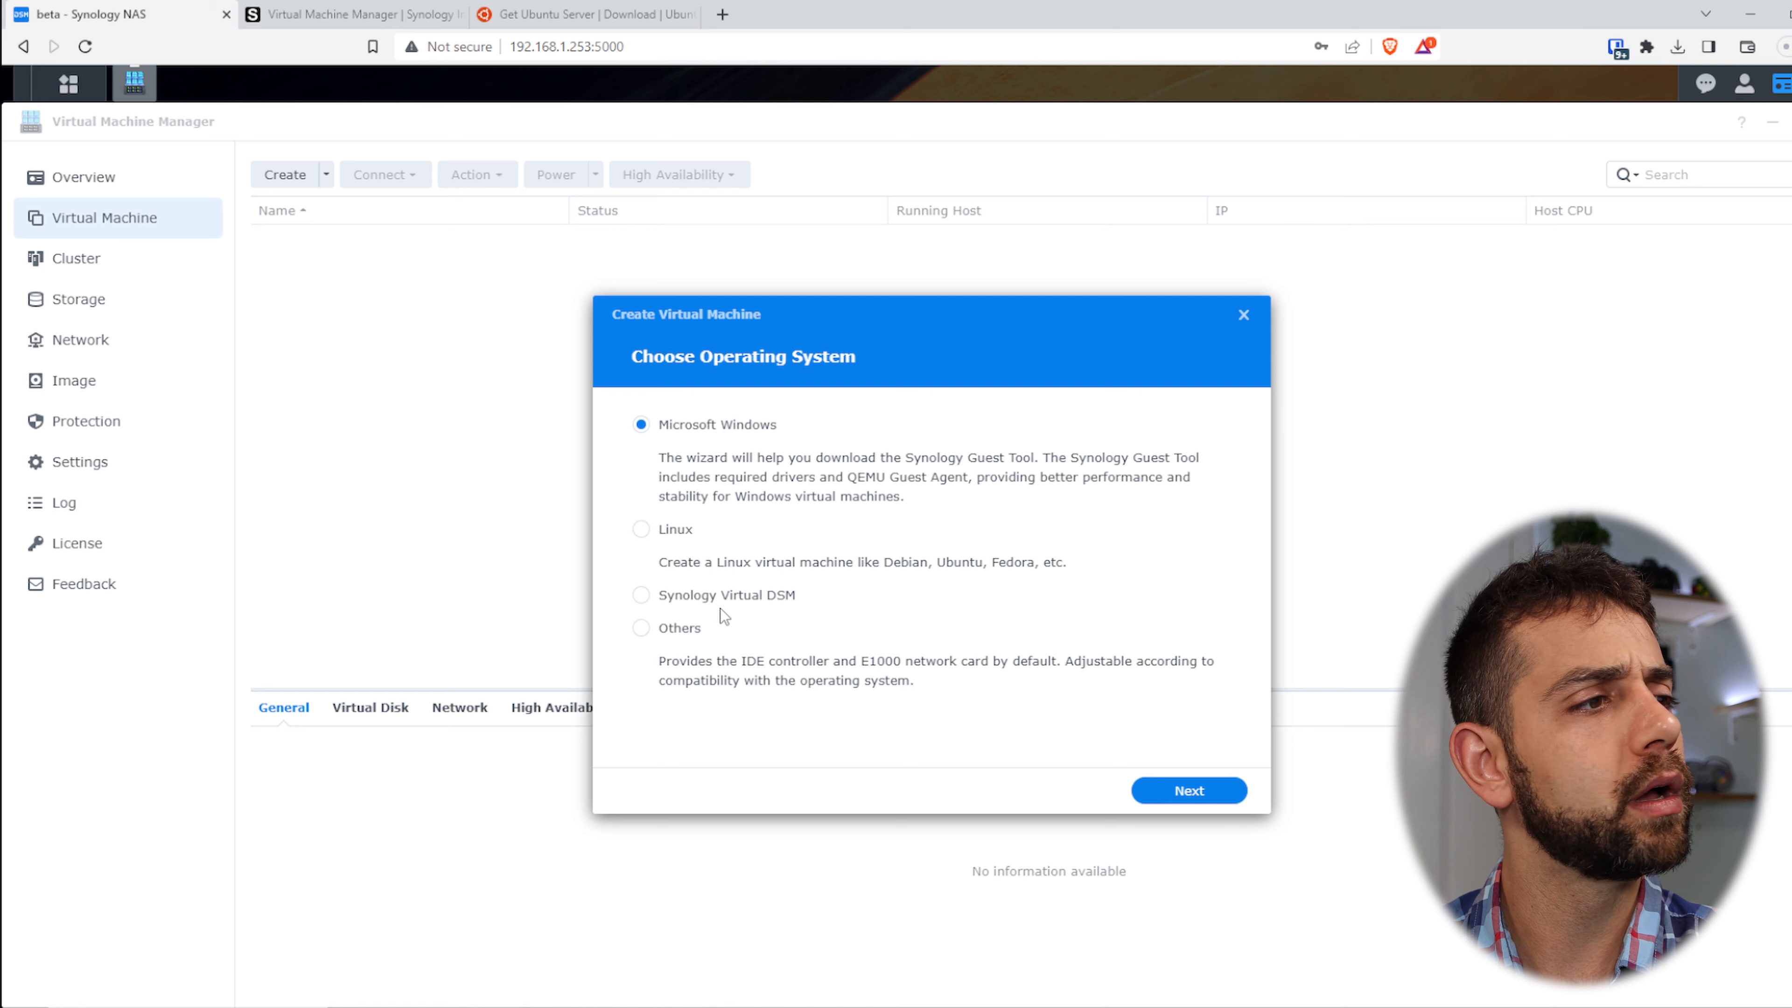
click(733, 595)
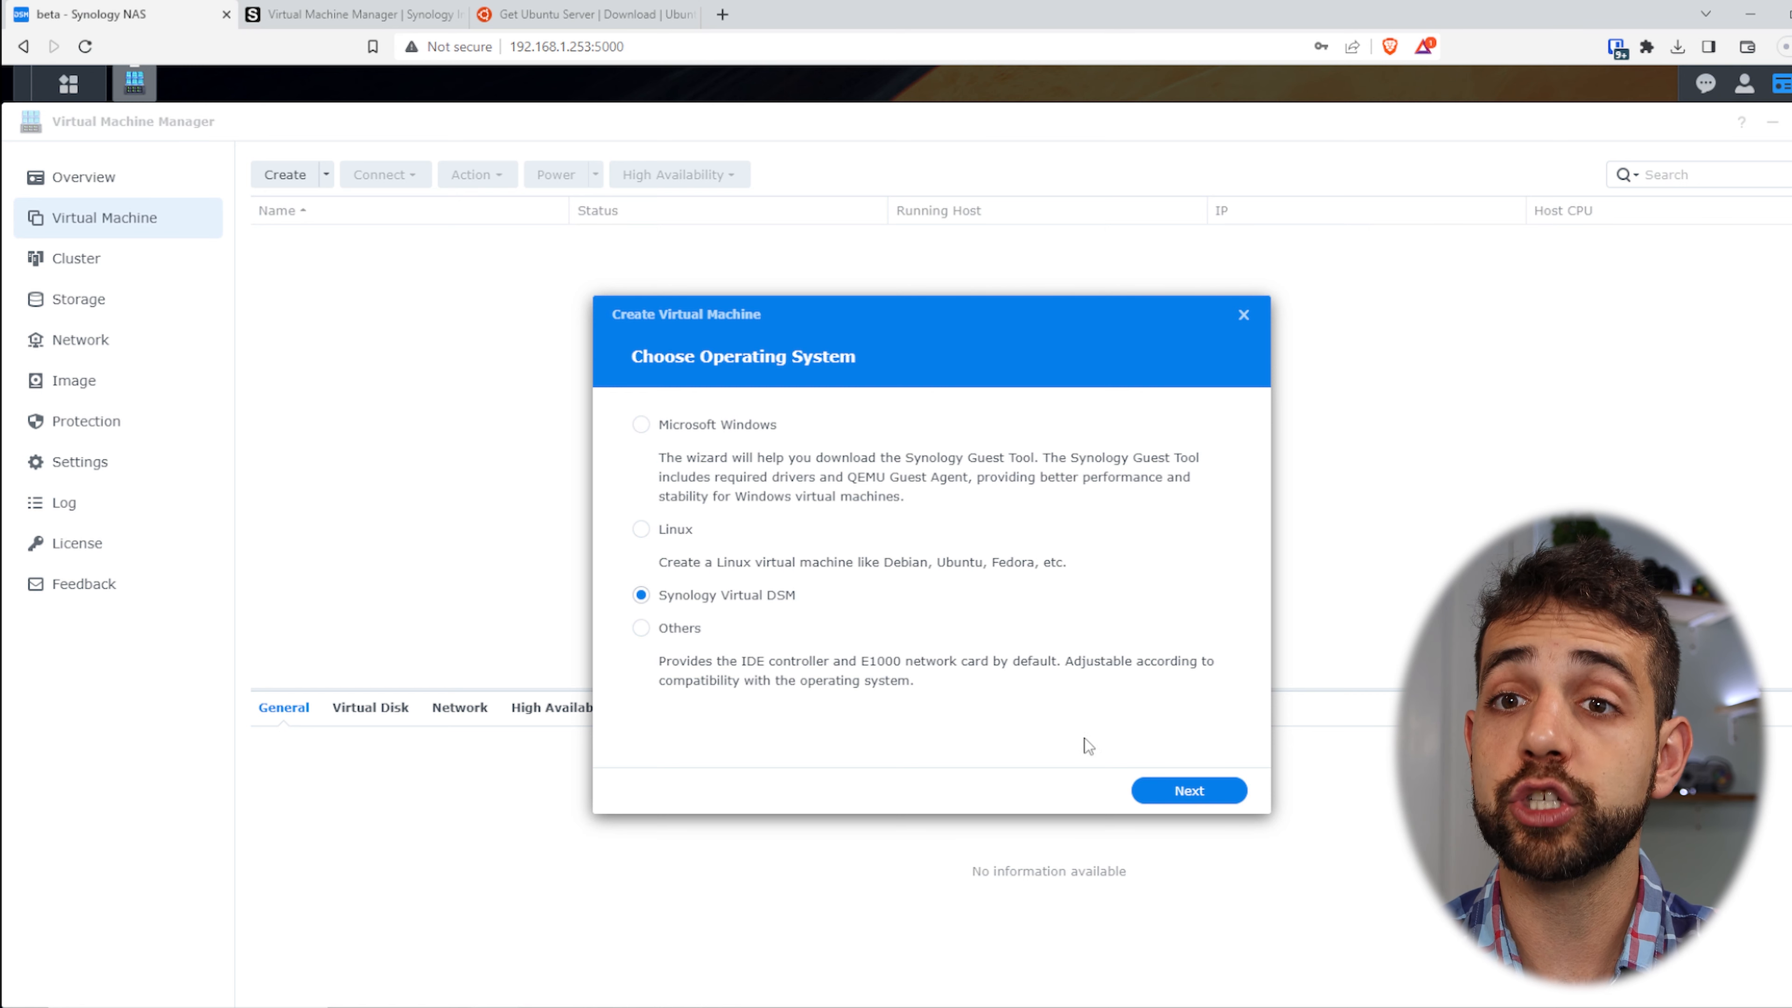
click(1224, 800)
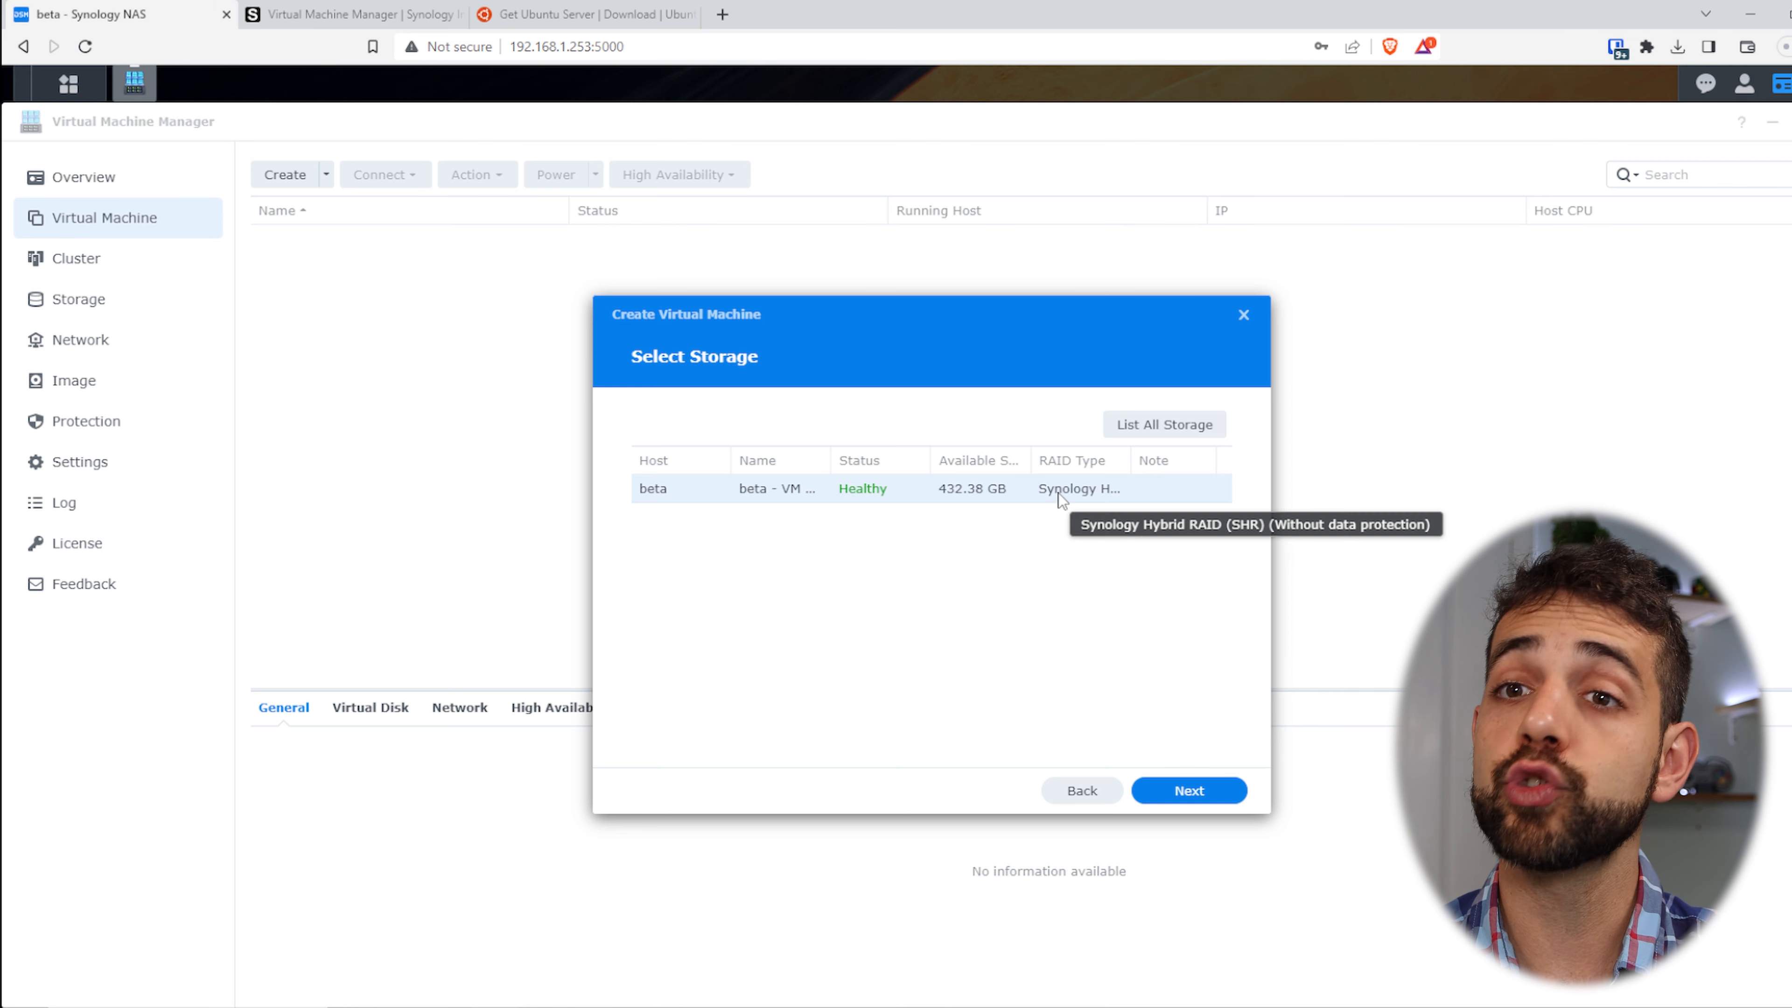
- Accept beta storage and name the VM sauberlab with 4 GB memory and Normal priority
click(1209, 791)
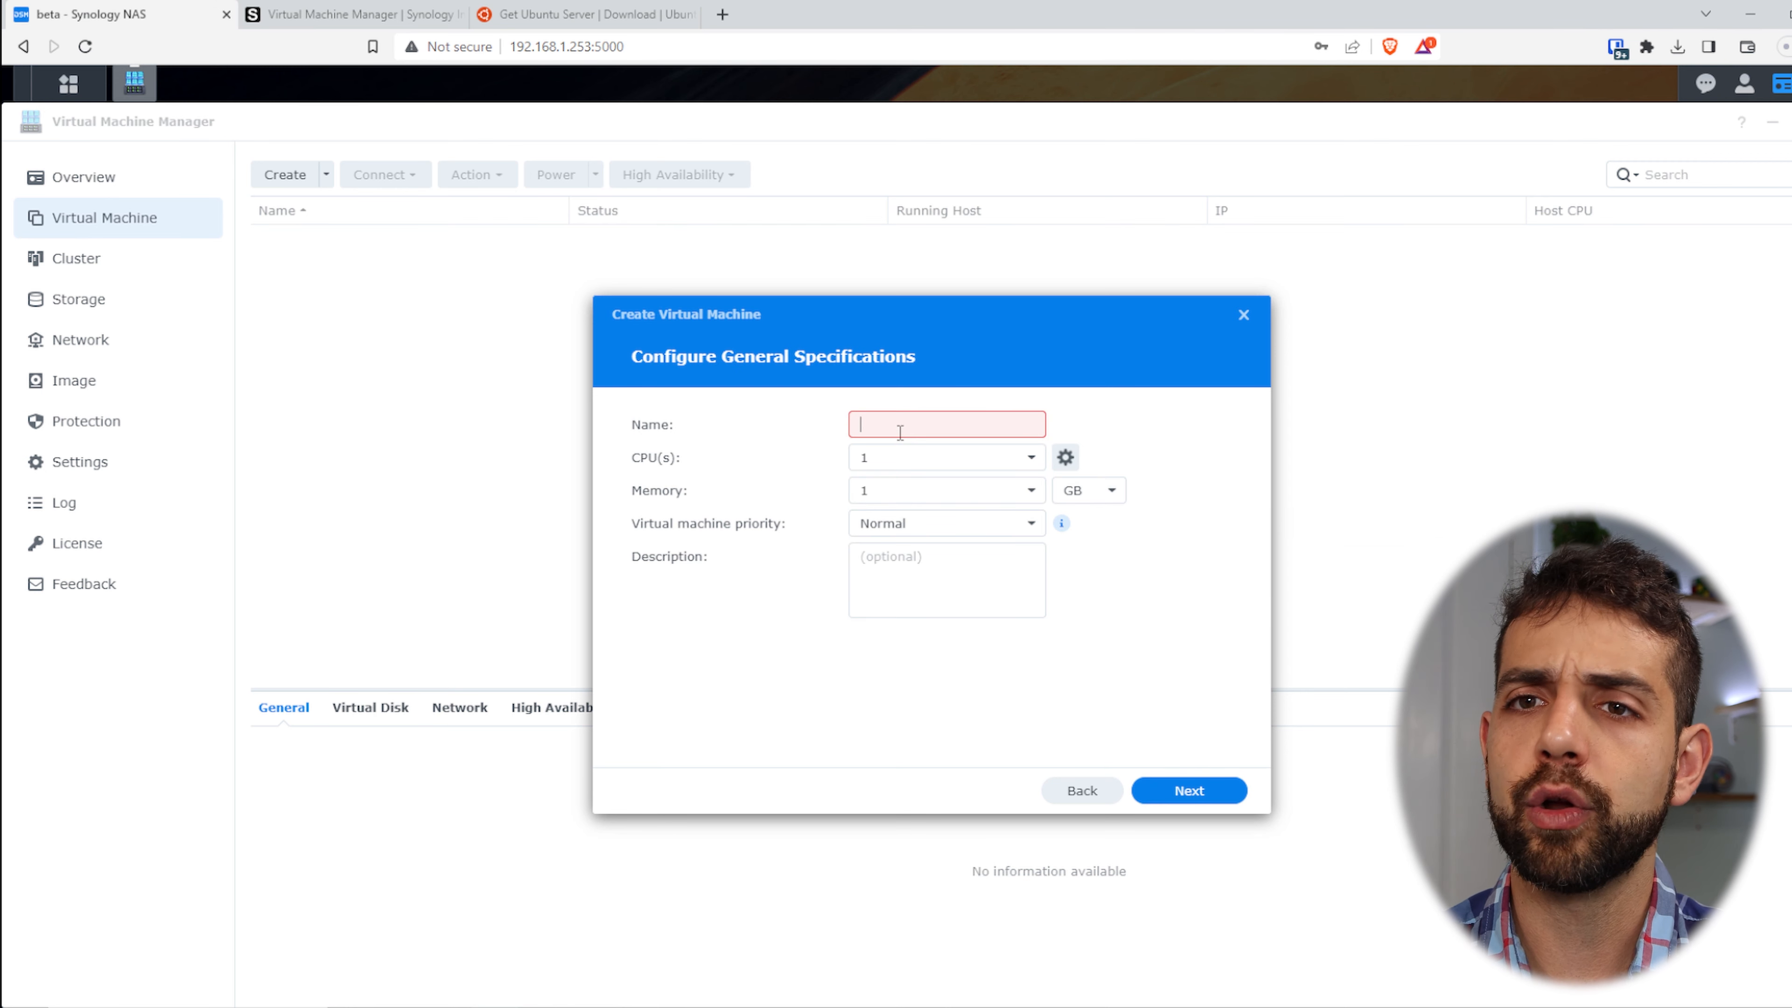
text(sauberlab)
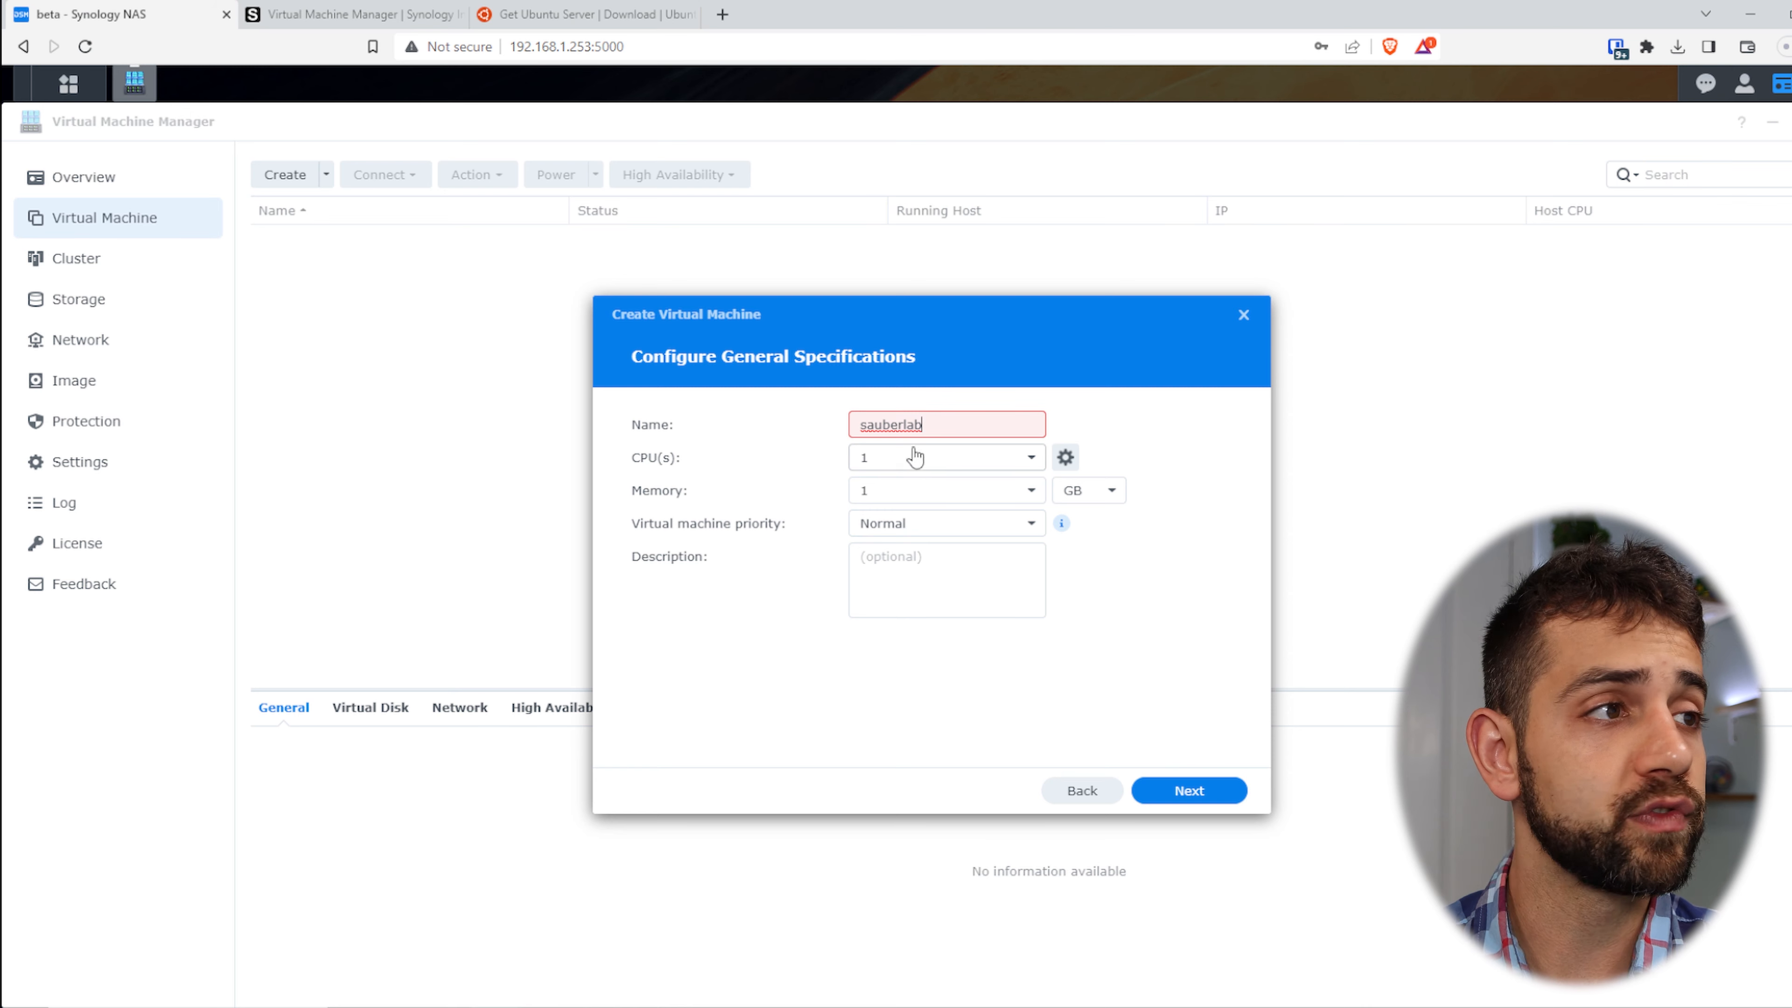
drag(886, 491, 823, 492)
text(4)
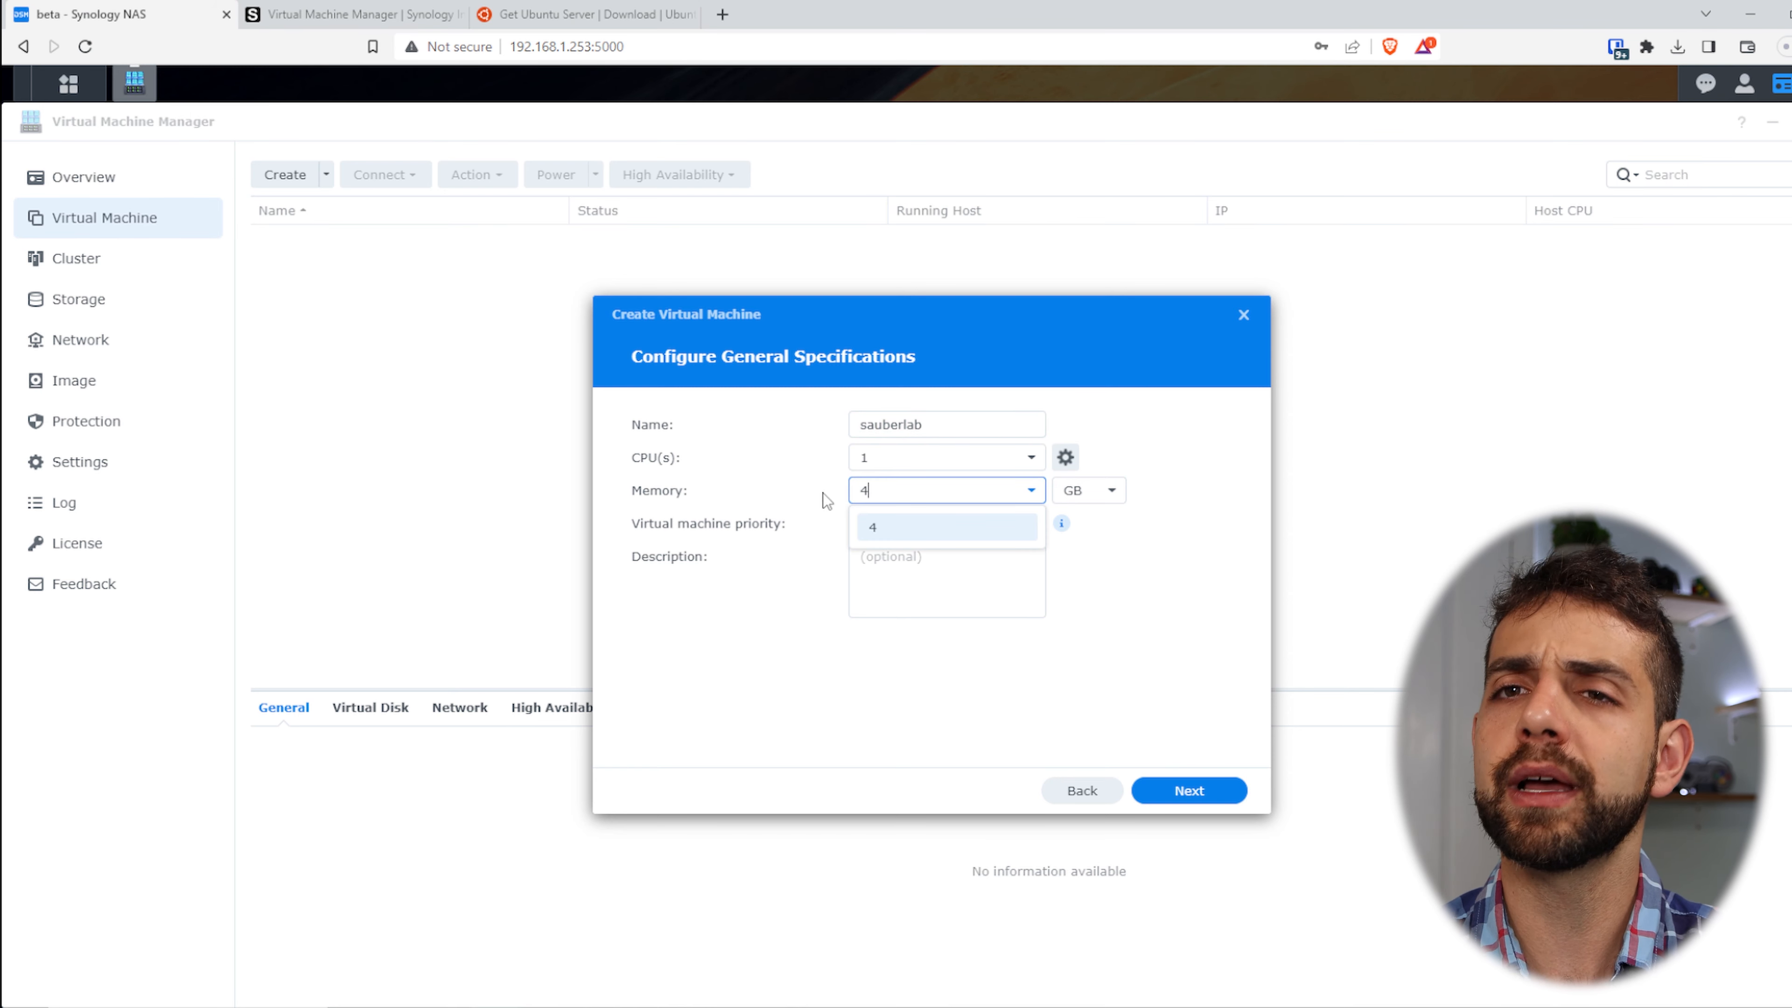
click(927, 528)
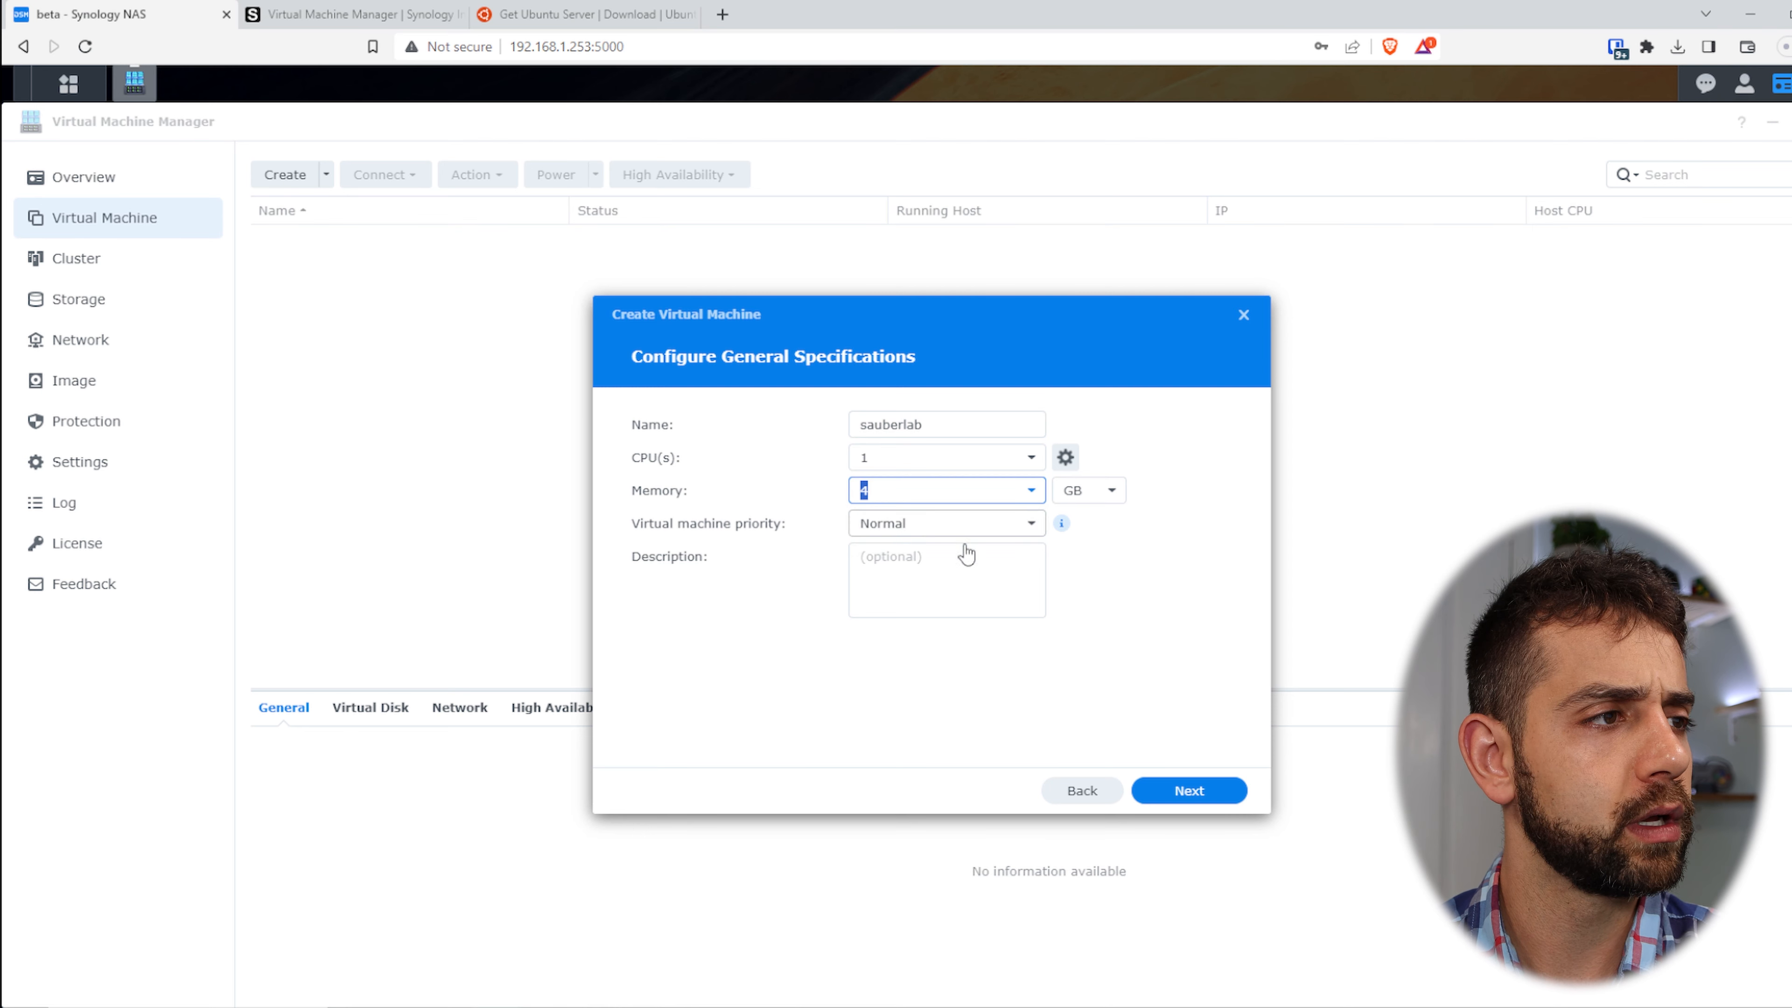
click(919, 525)
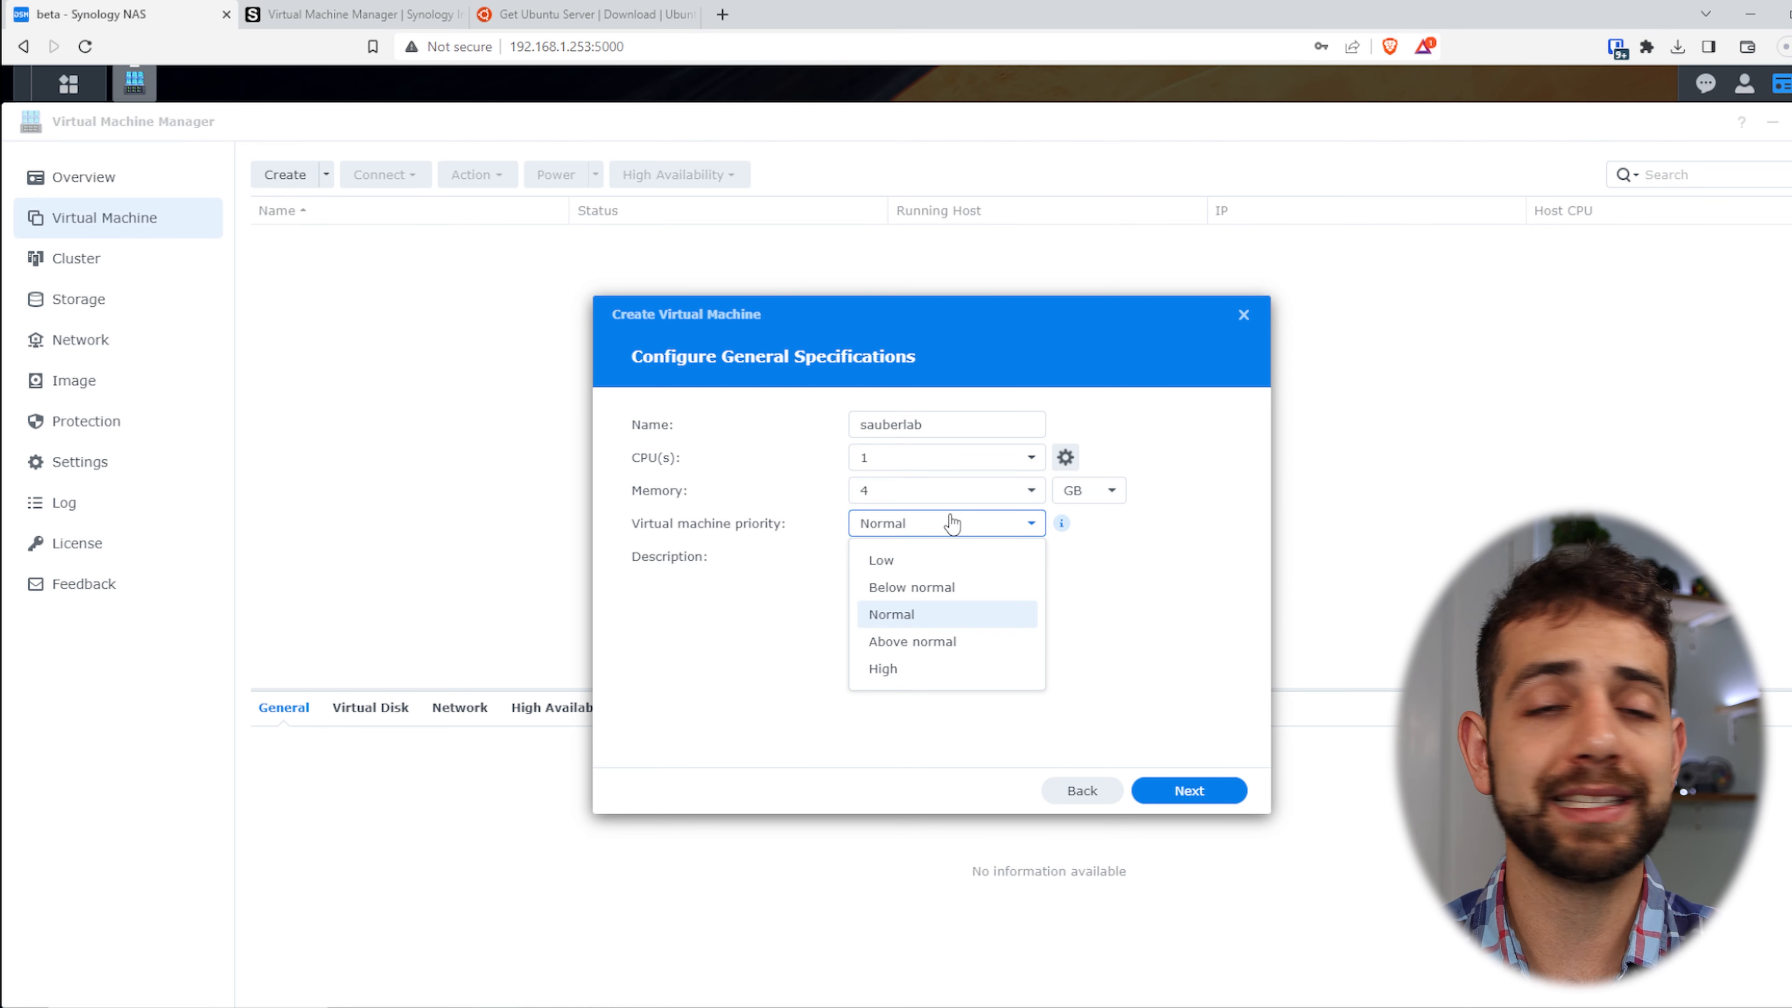
click(965, 530)
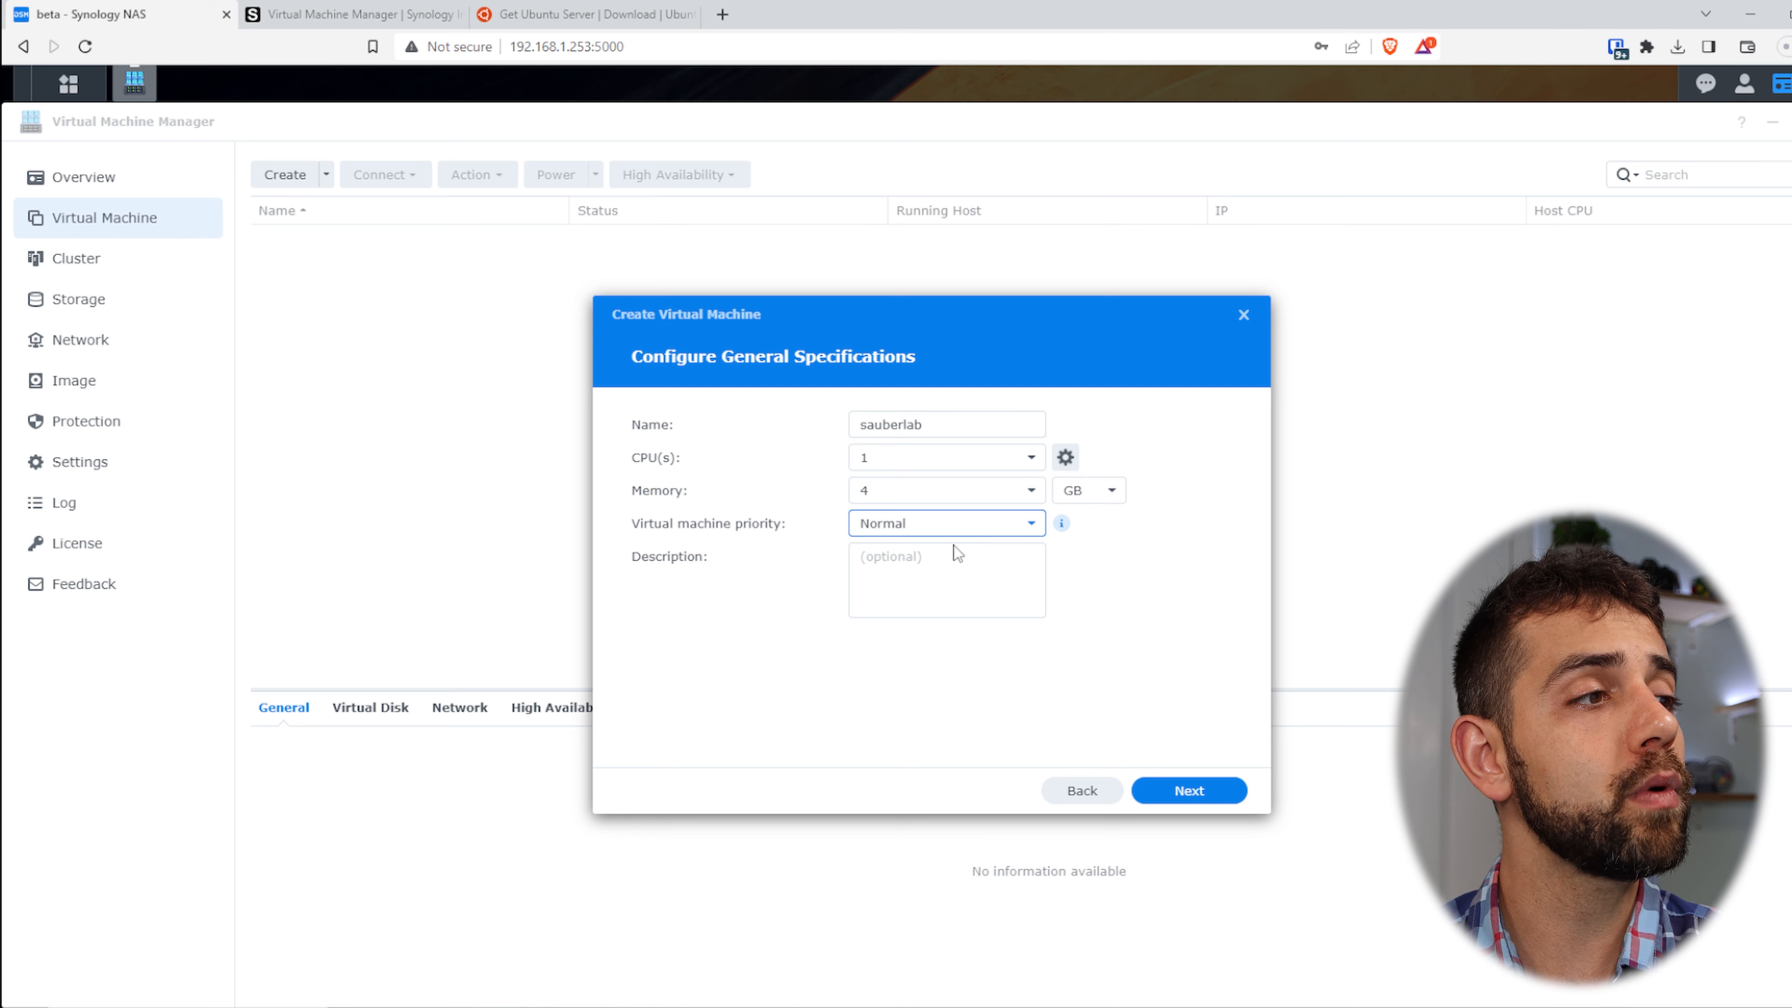
click(954, 570)
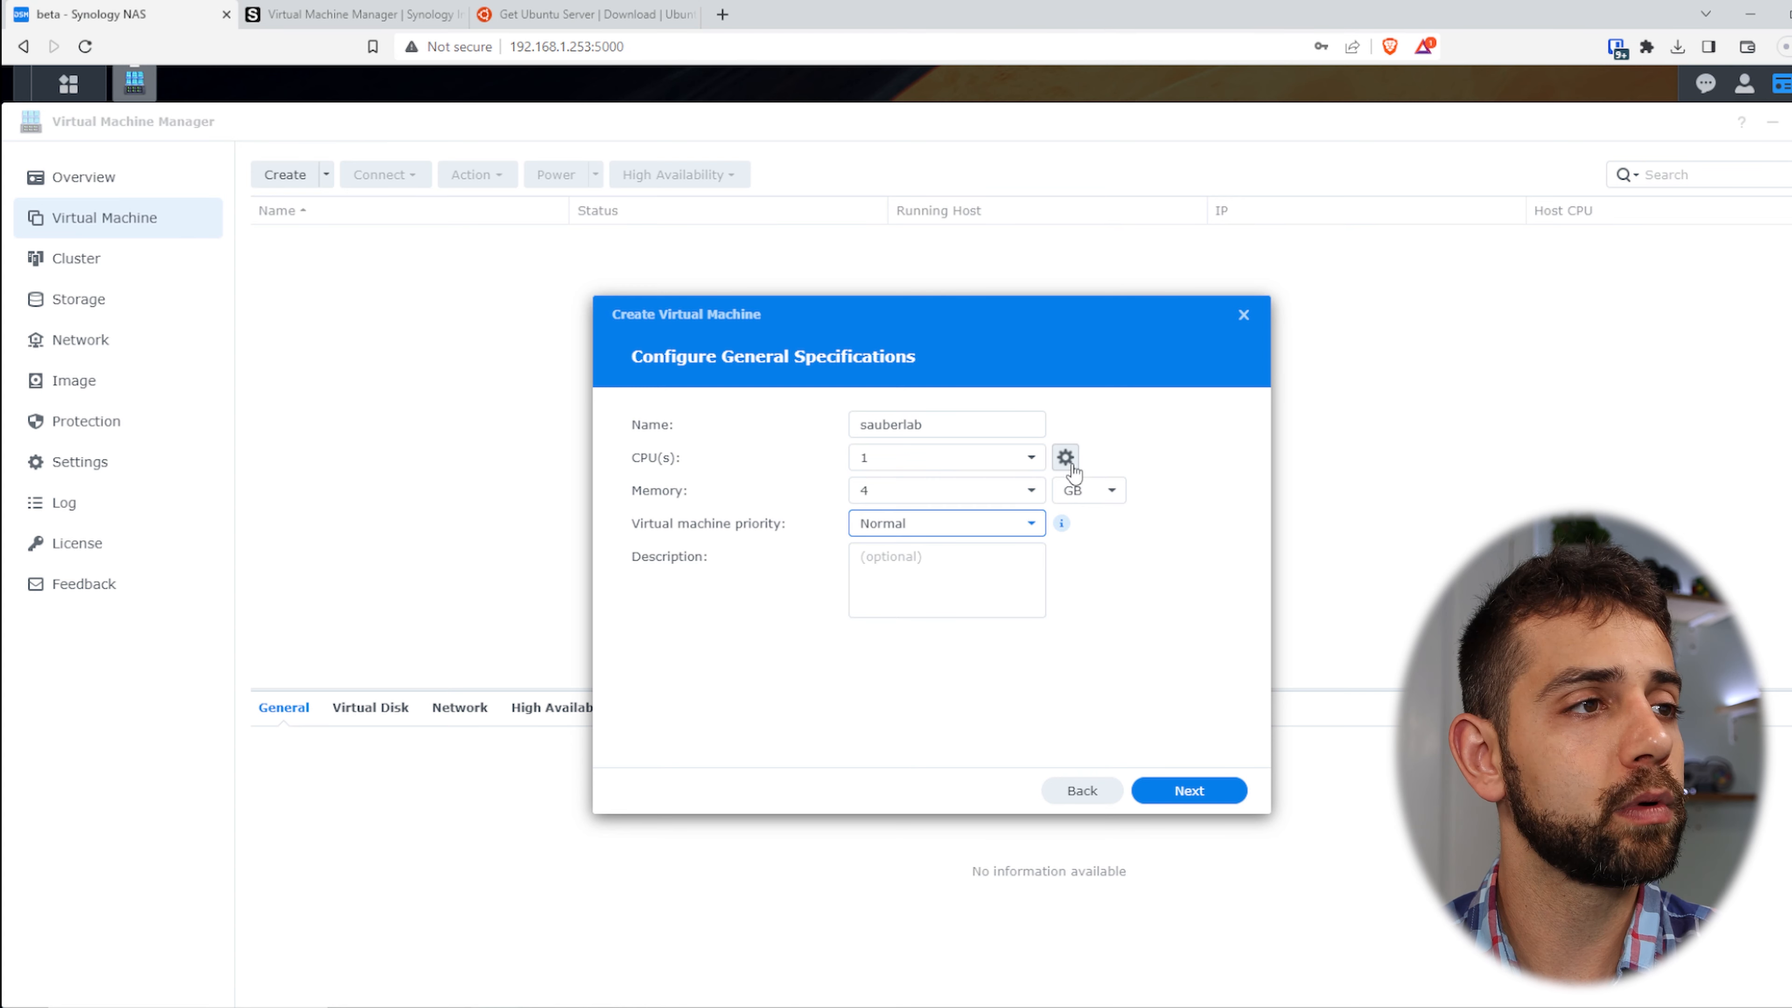
click(1219, 794)
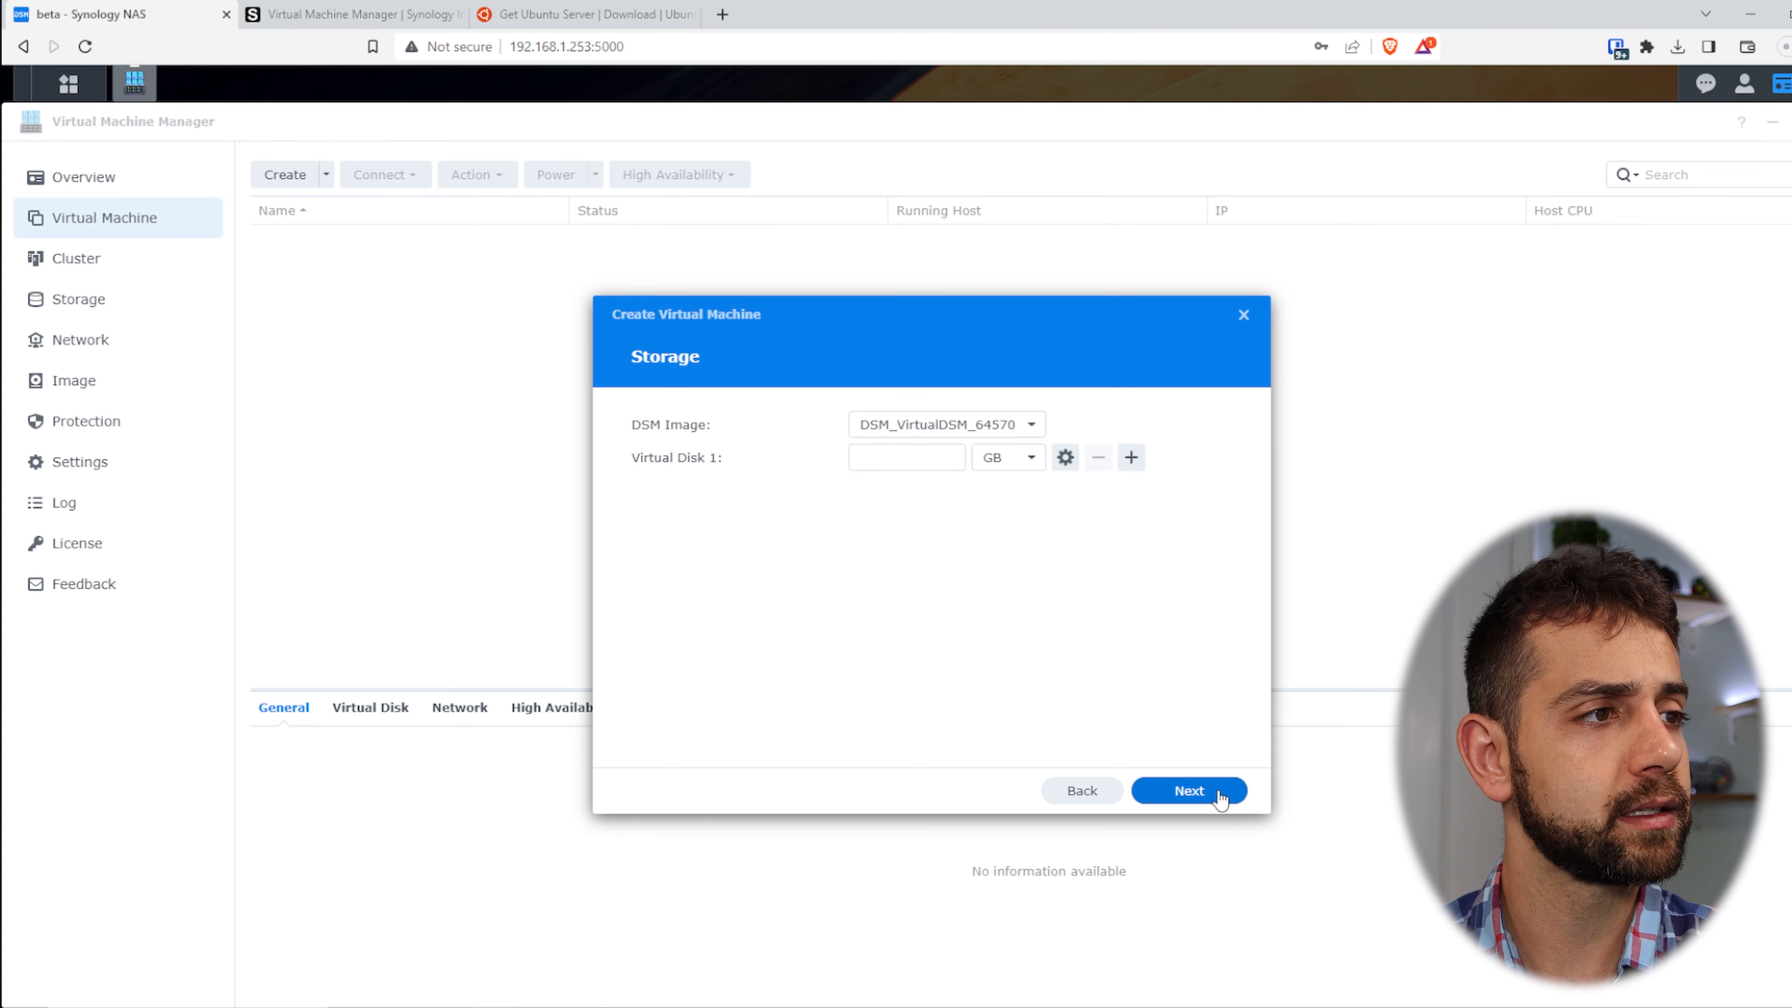
click(1032, 427)
- Select DSM_VirtualDSM_64570 as the Virtual DSM image
click(1035, 430)
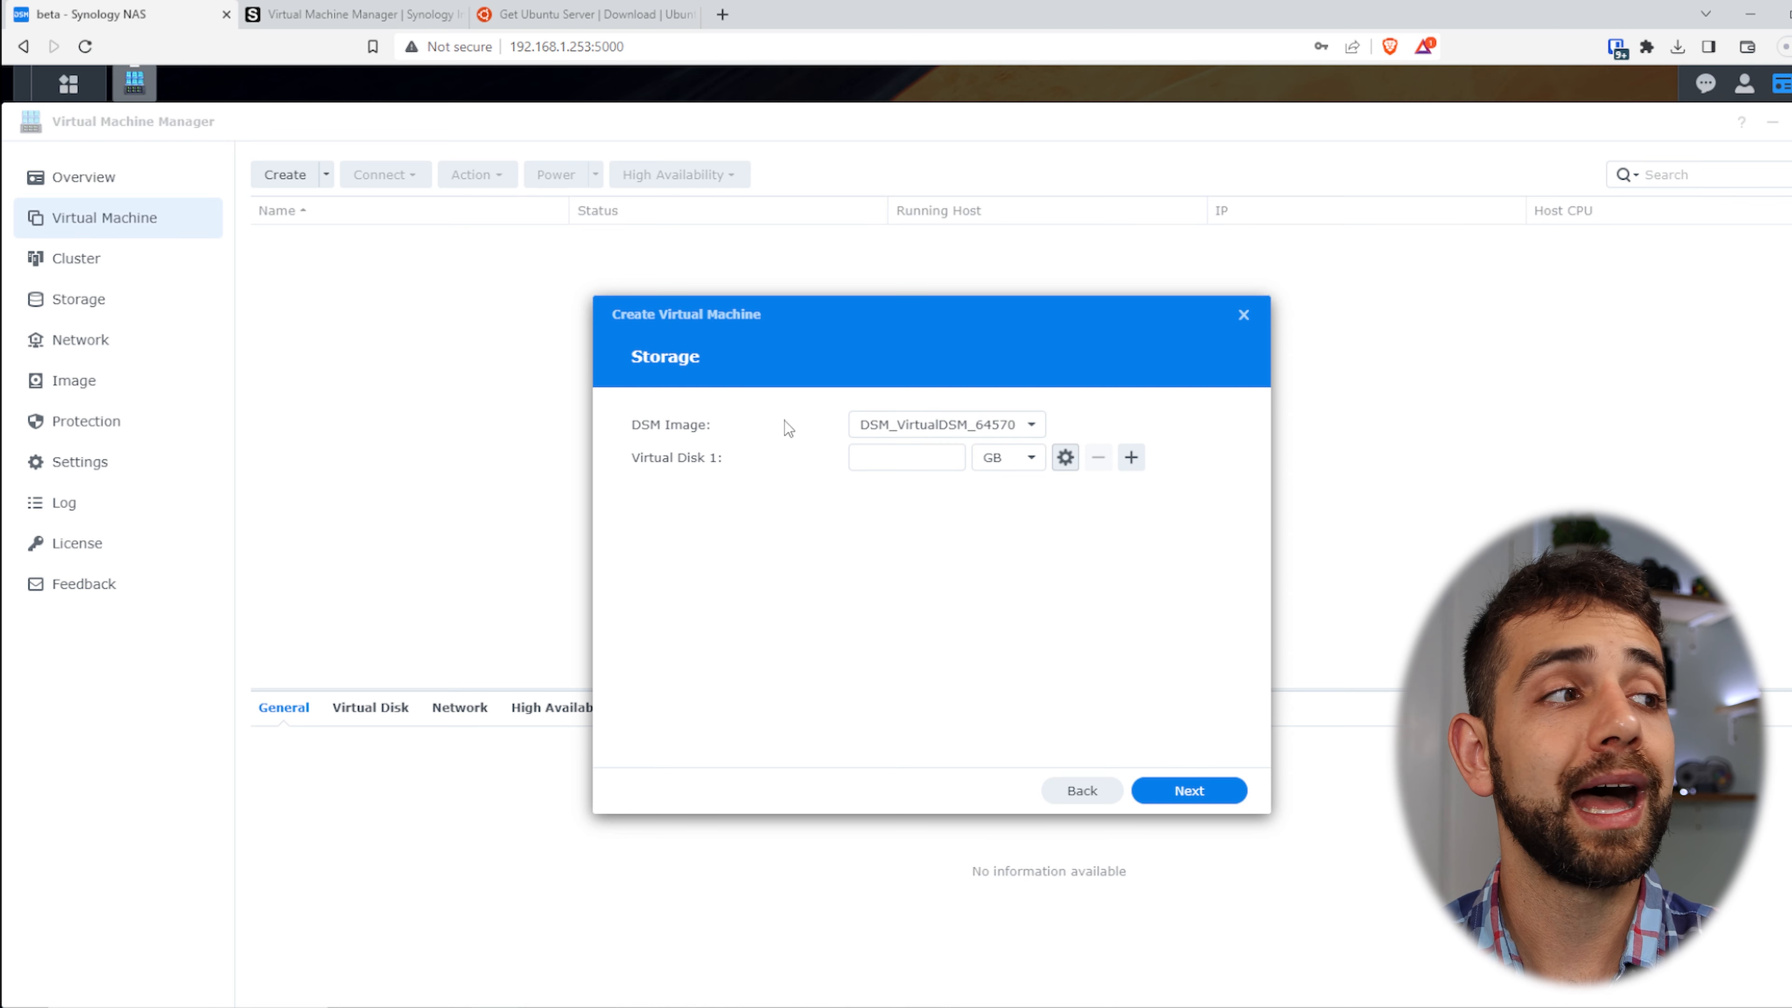
click(878, 432)
click(896, 460)
- Give Virtual Disk 1 50 GB with Space Reclamation, keeping only that one disk
click(921, 463)
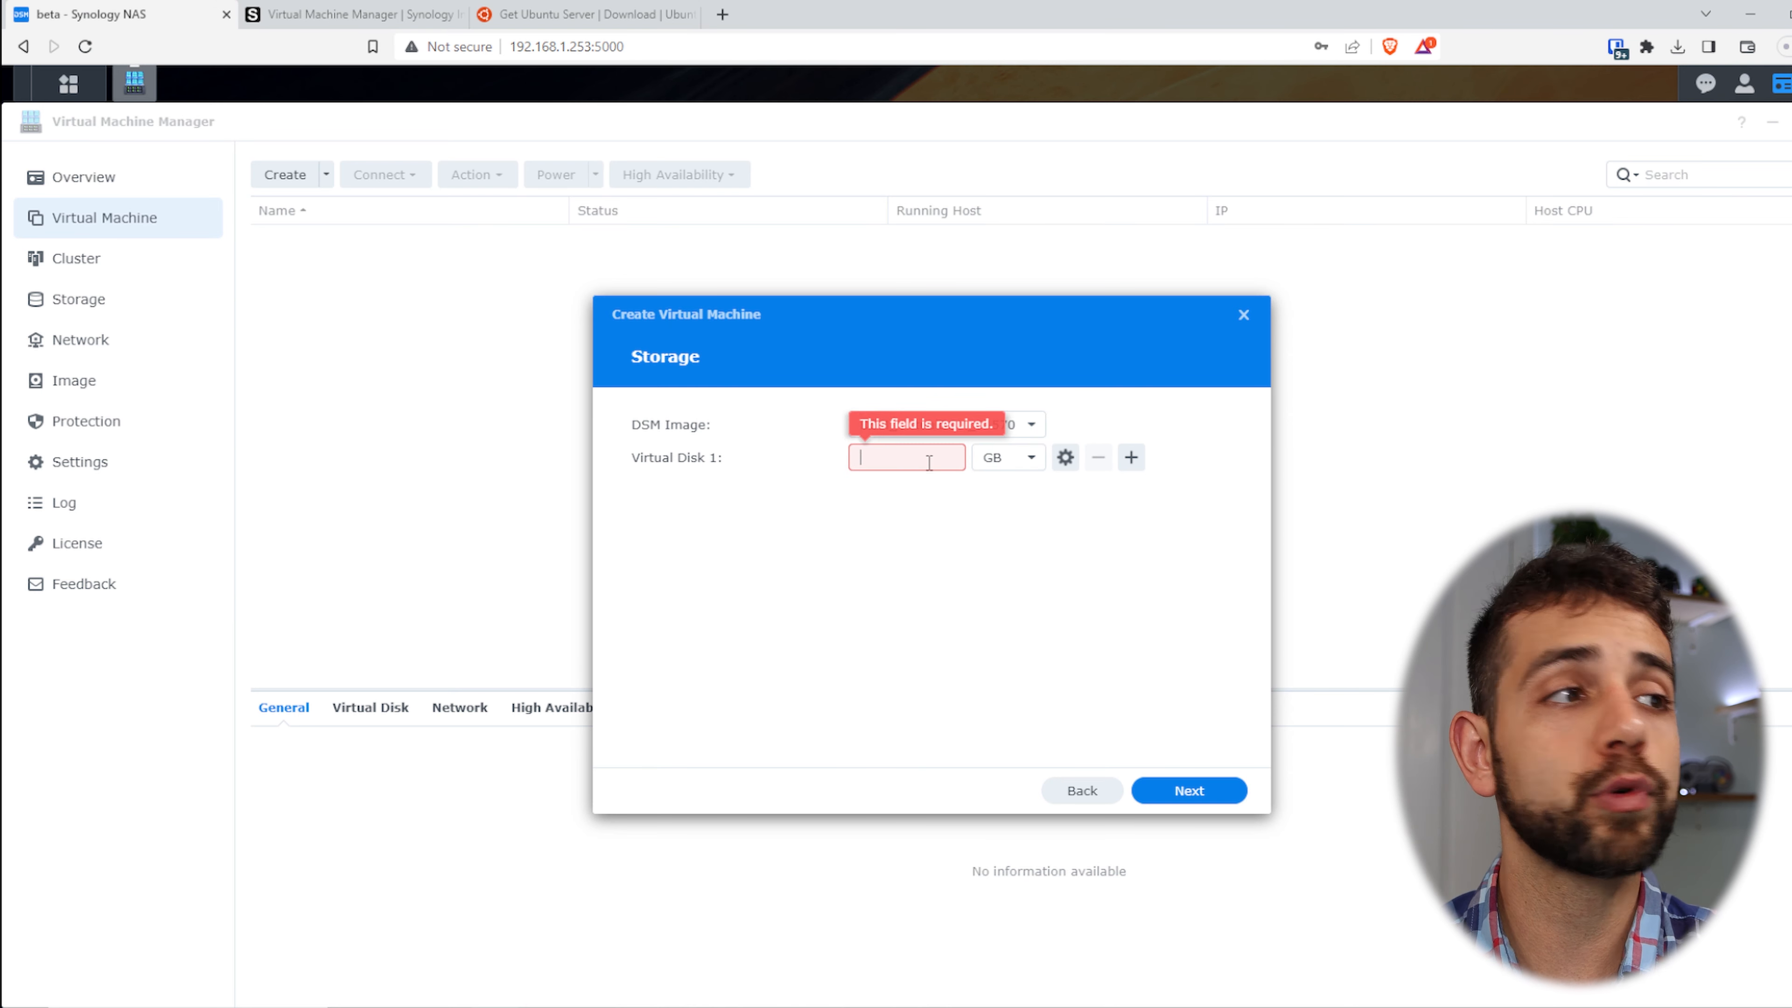
text(50)
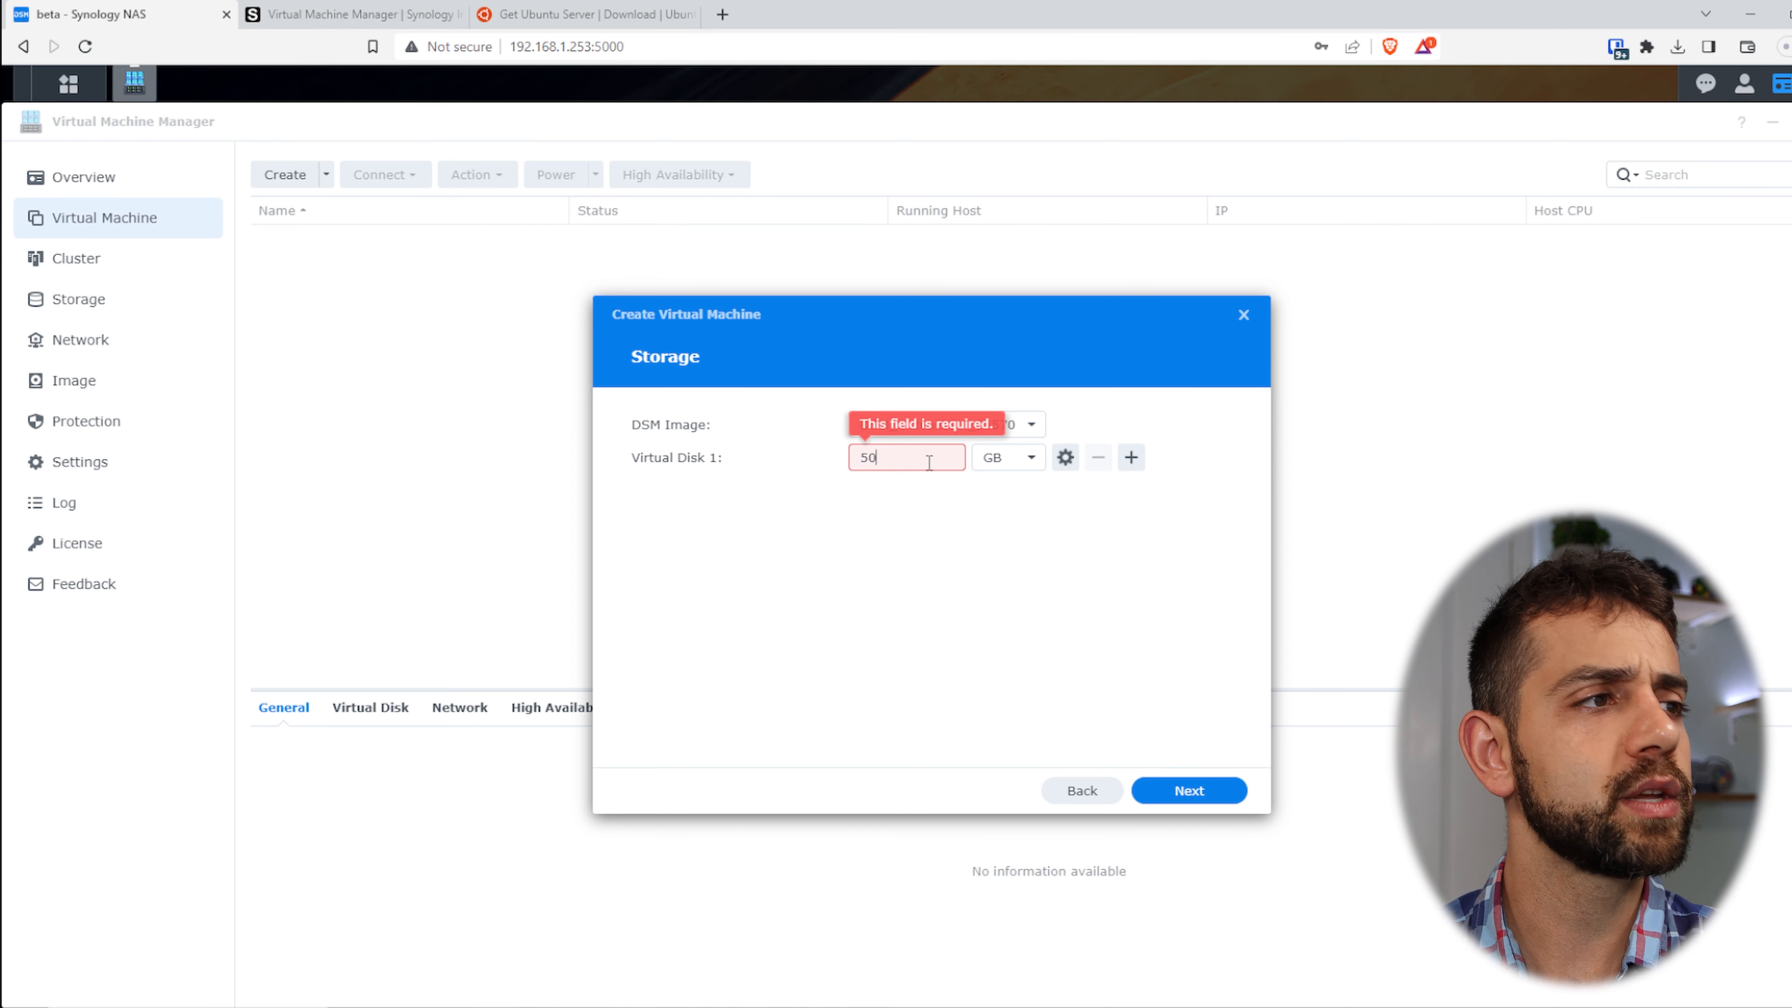
click(1066, 458)
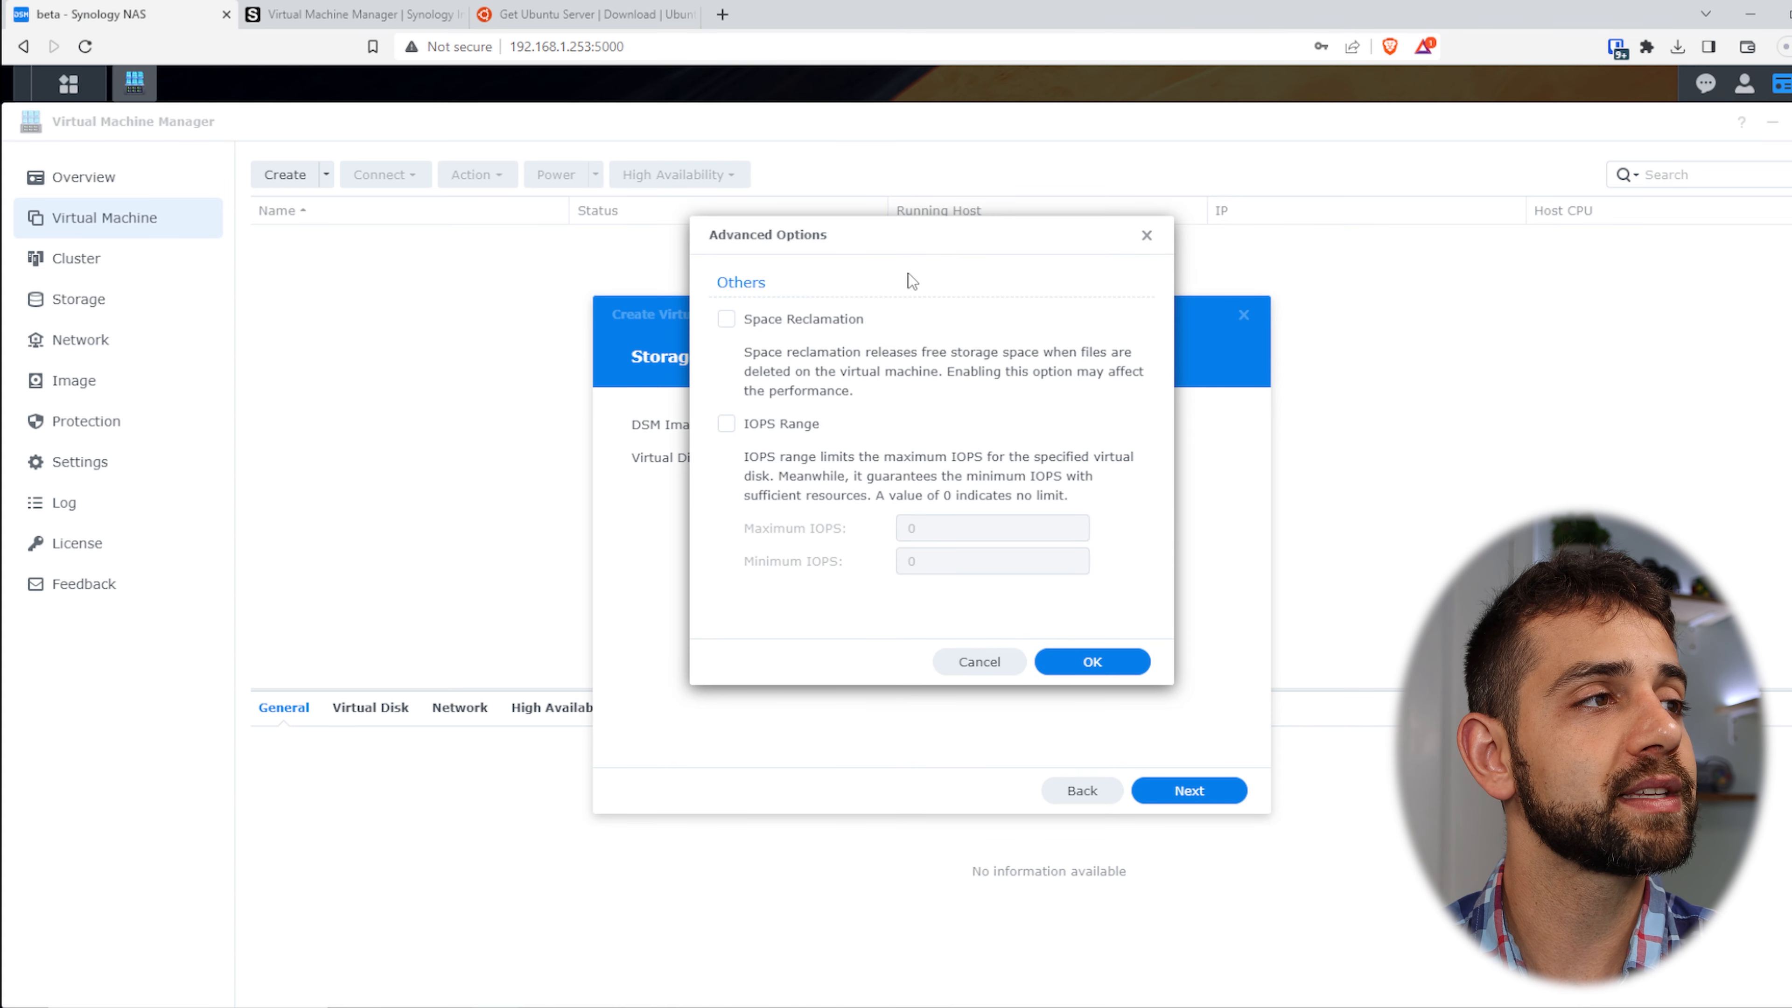
click(859, 324)
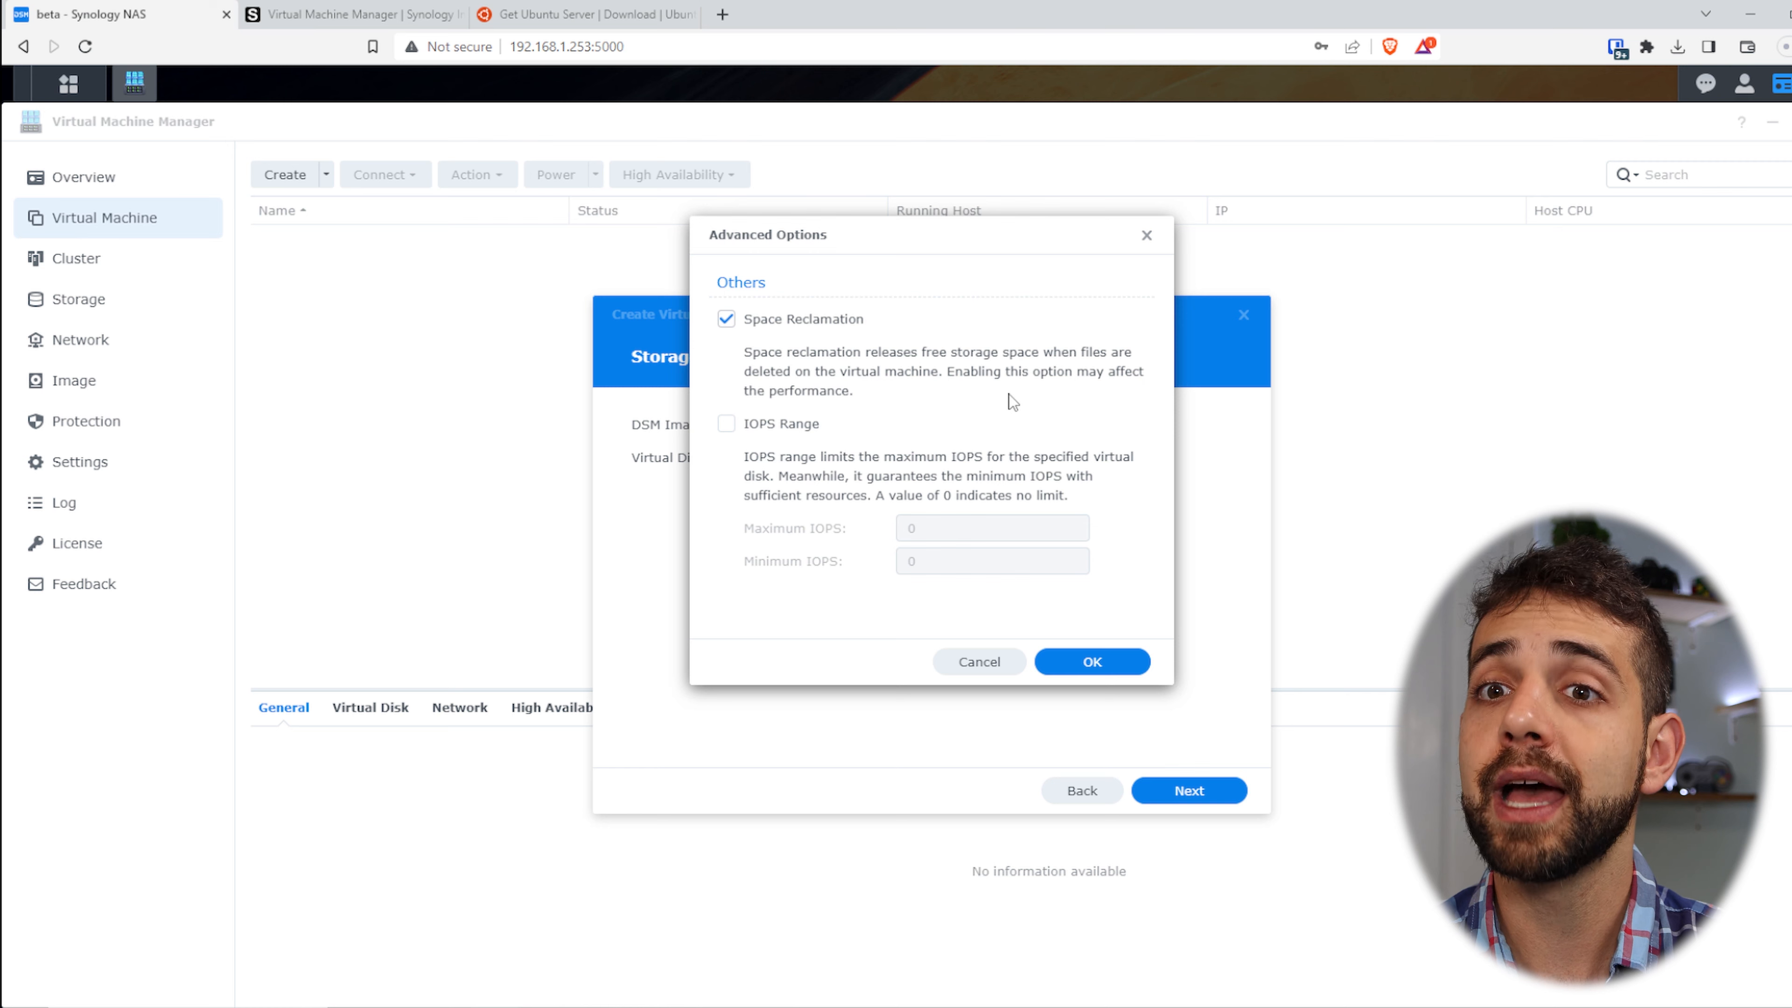
click(1098, 665)
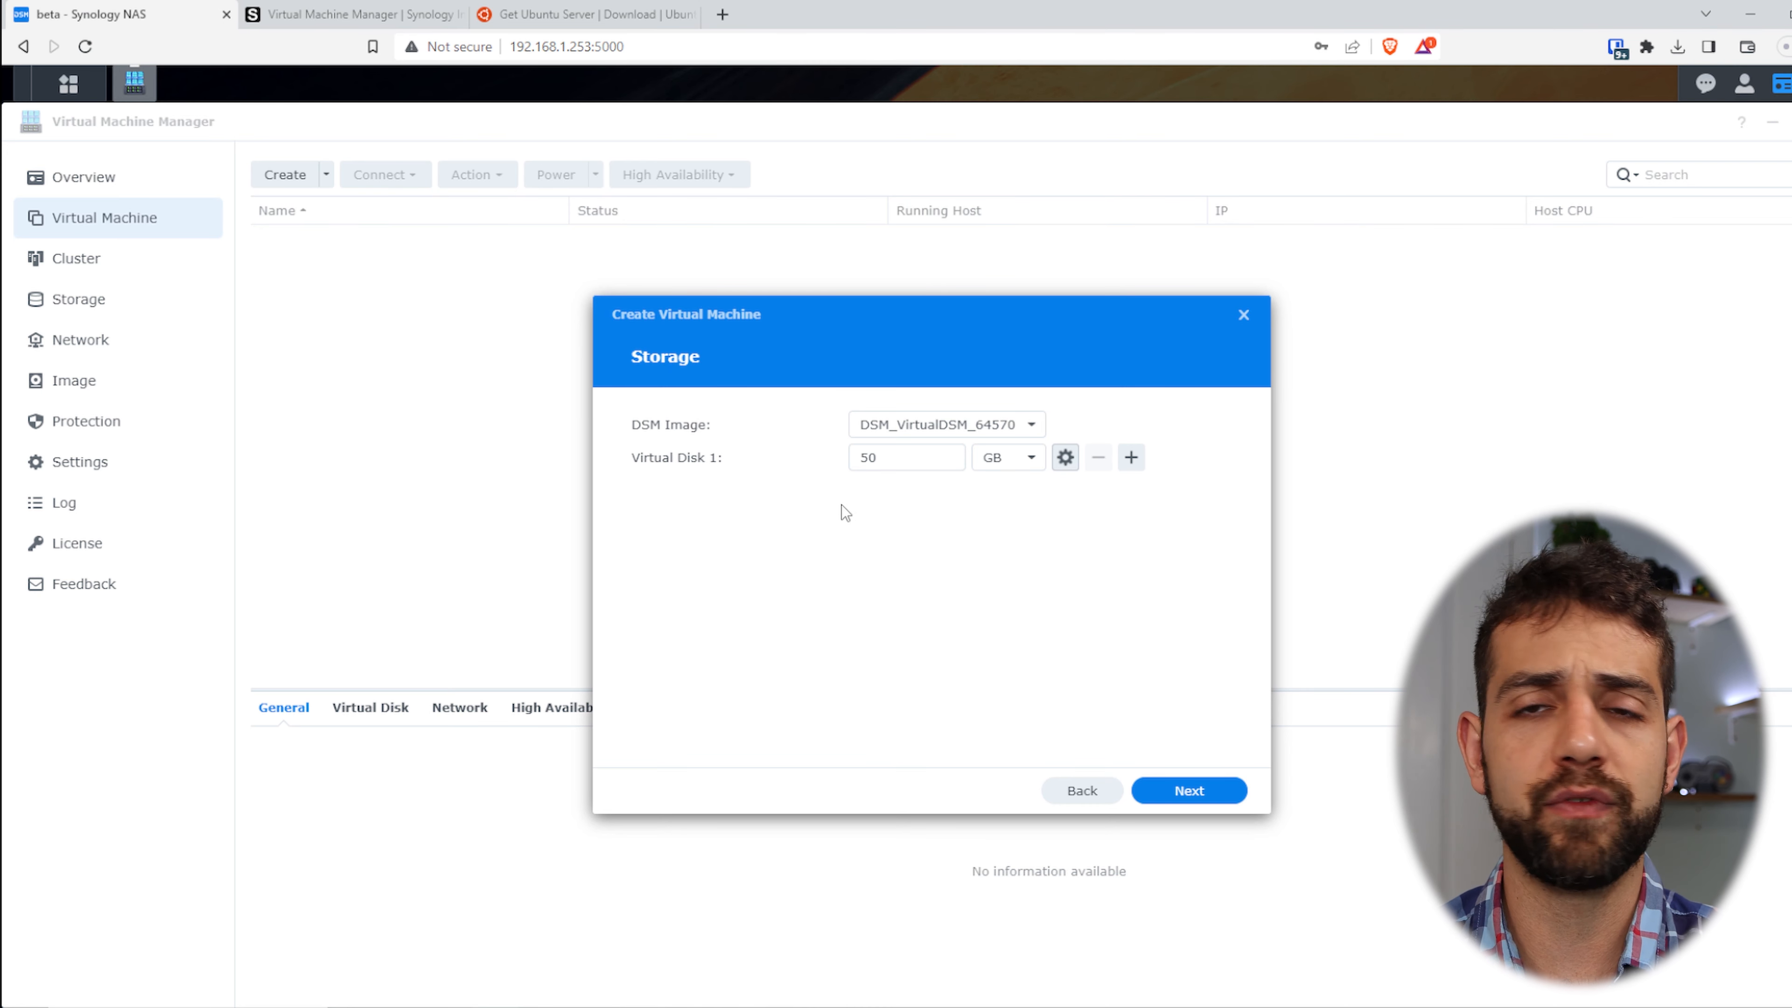
click(1131, 457)
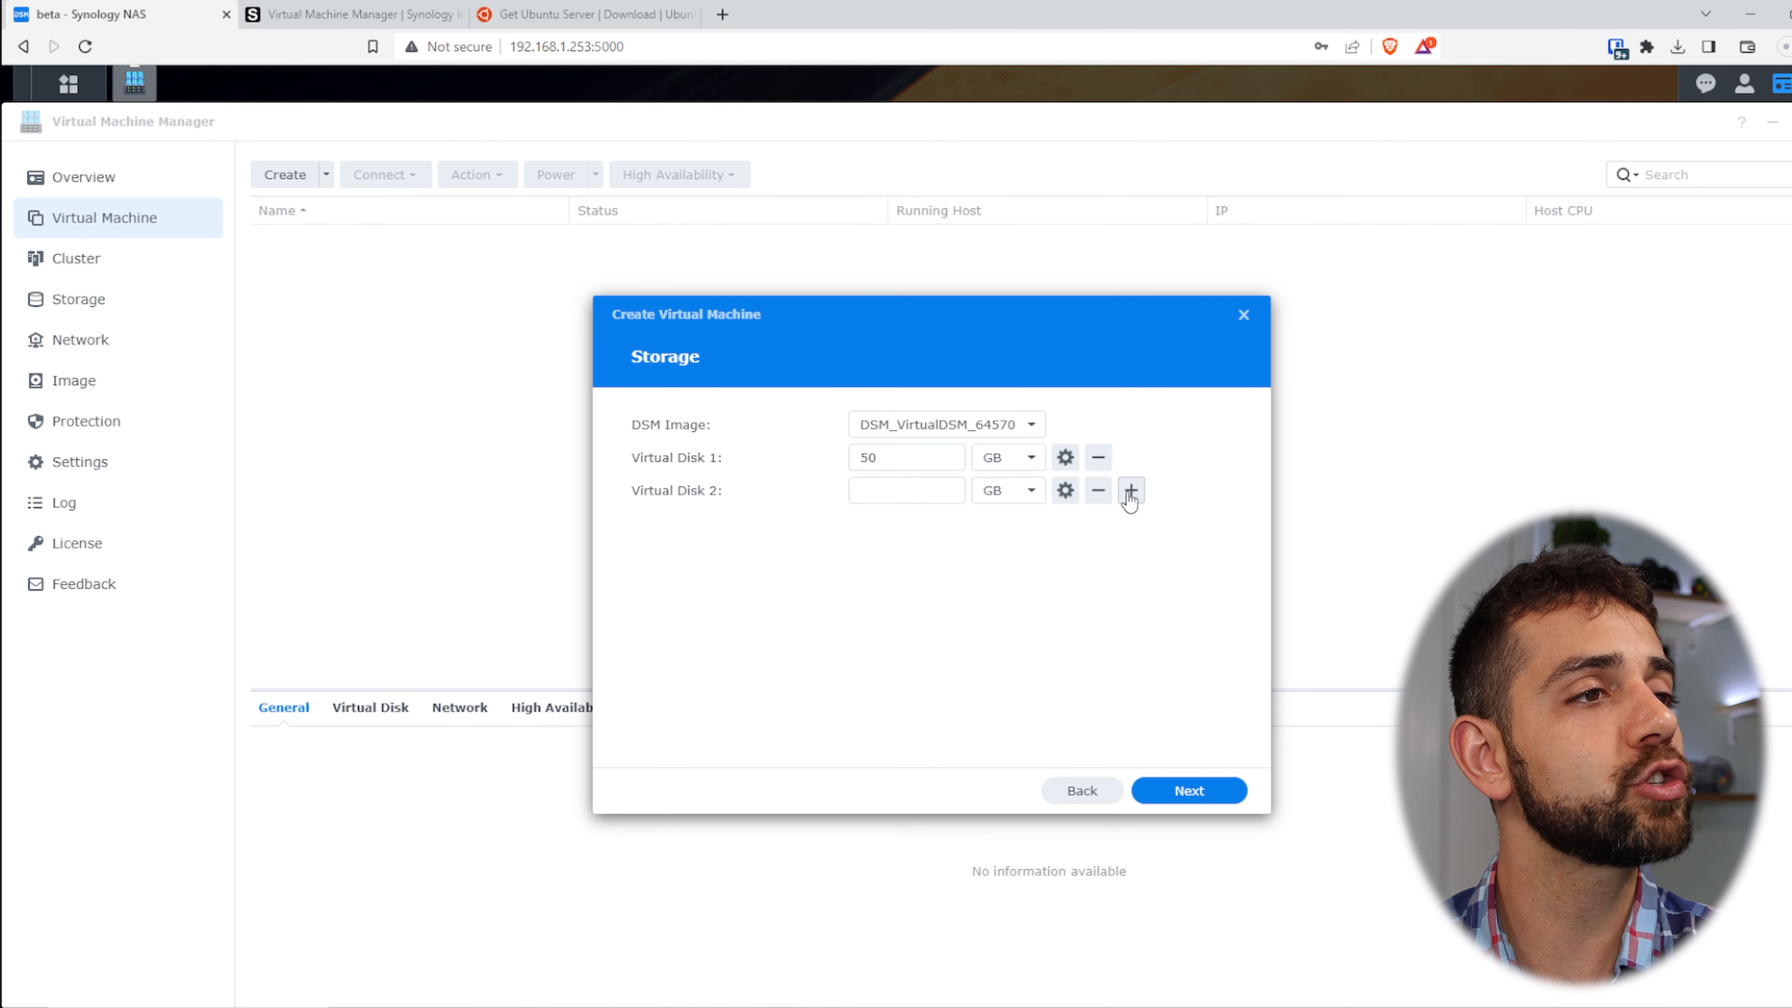
click(1098, 490)
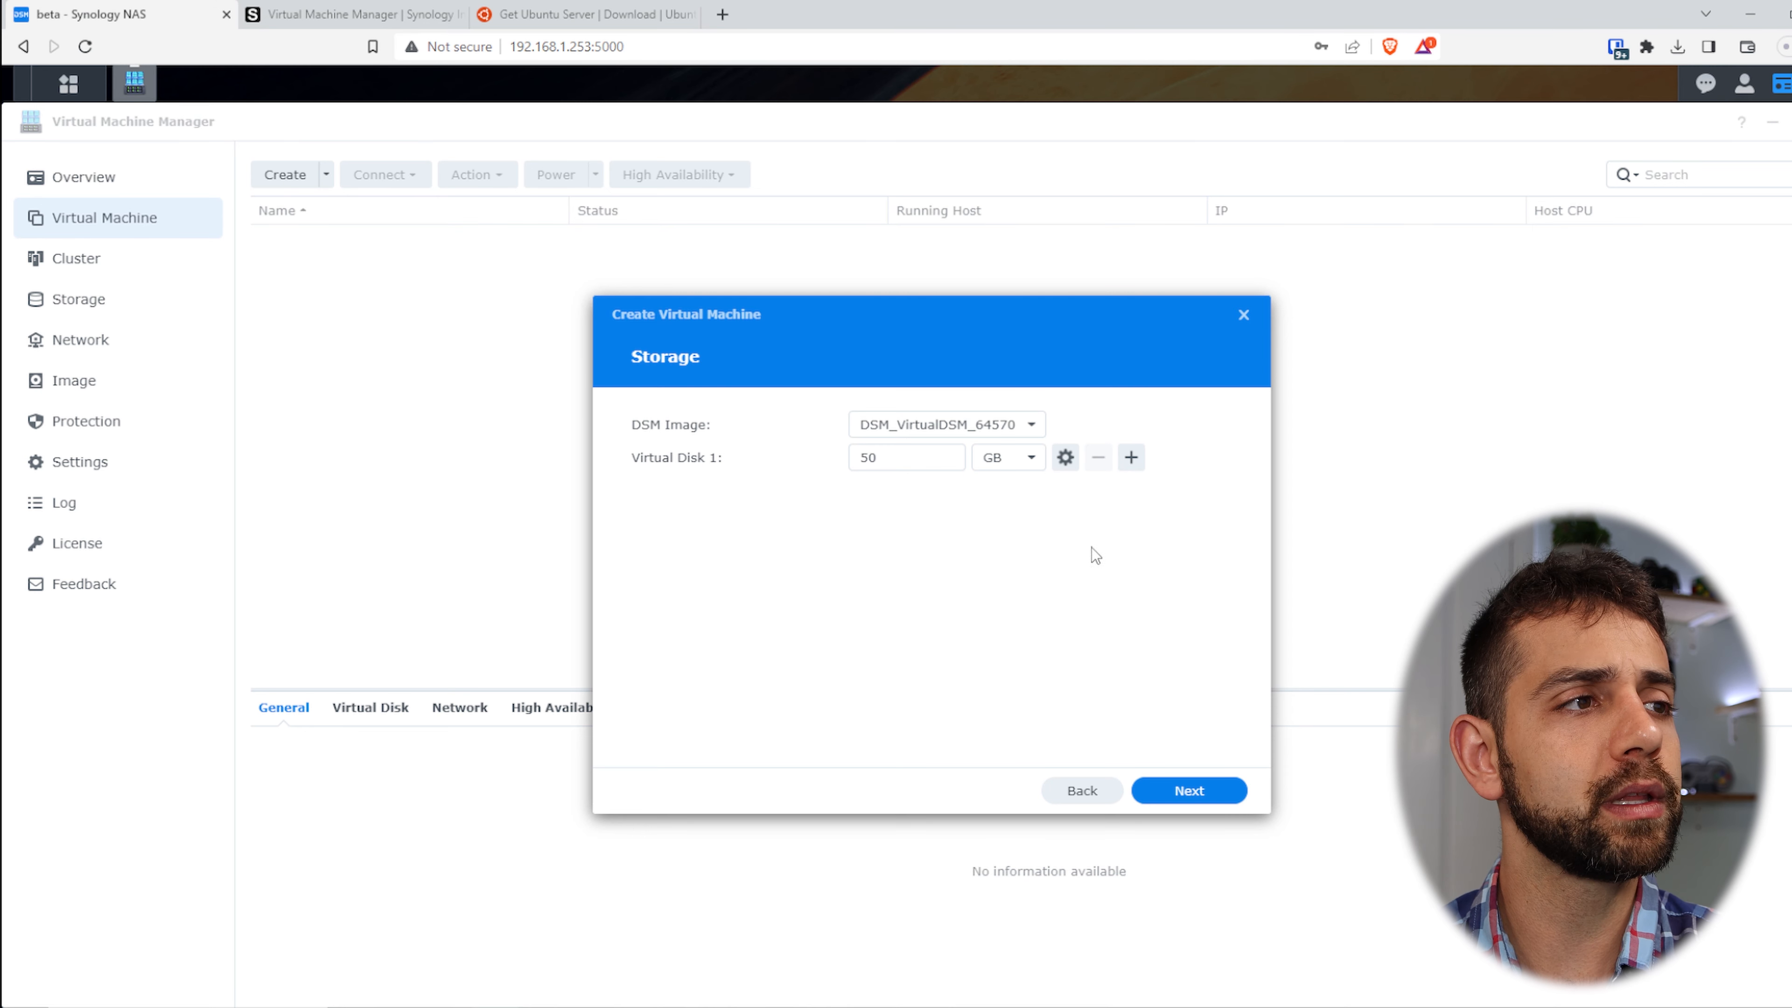
click(1199, 792)
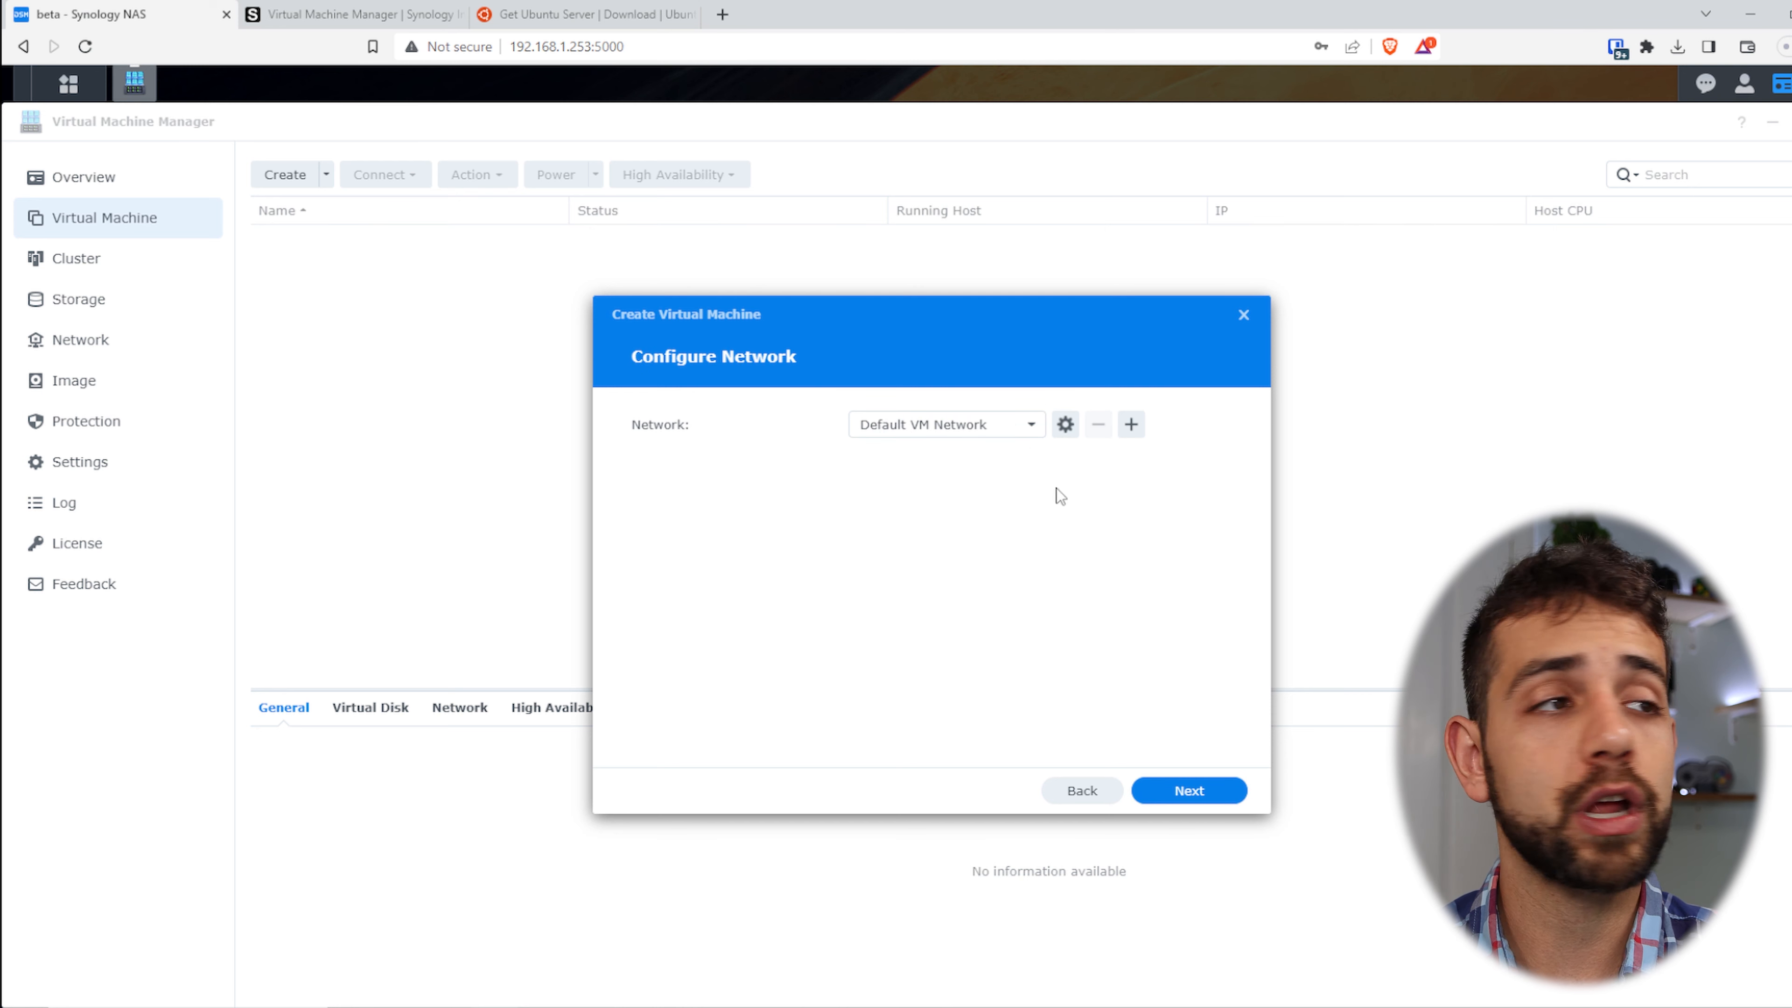
- Keep Default VM Network and leave autostart set to No
click(1017, 426)
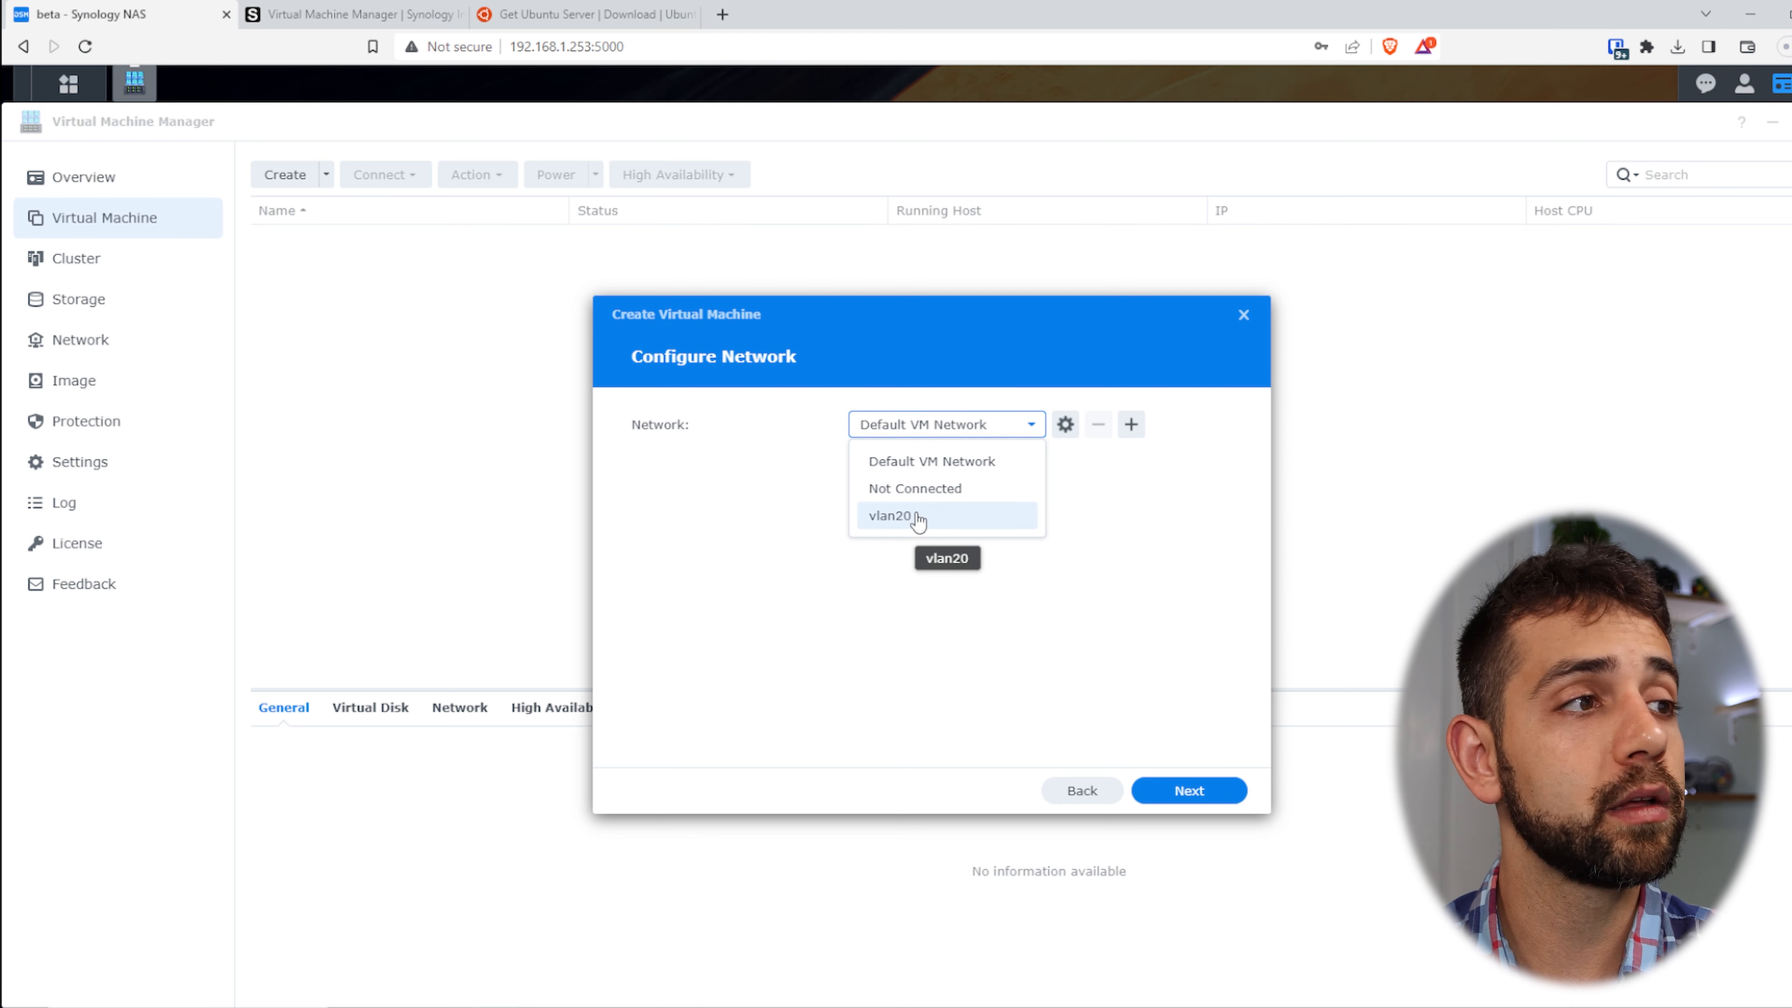
click(942, 462)
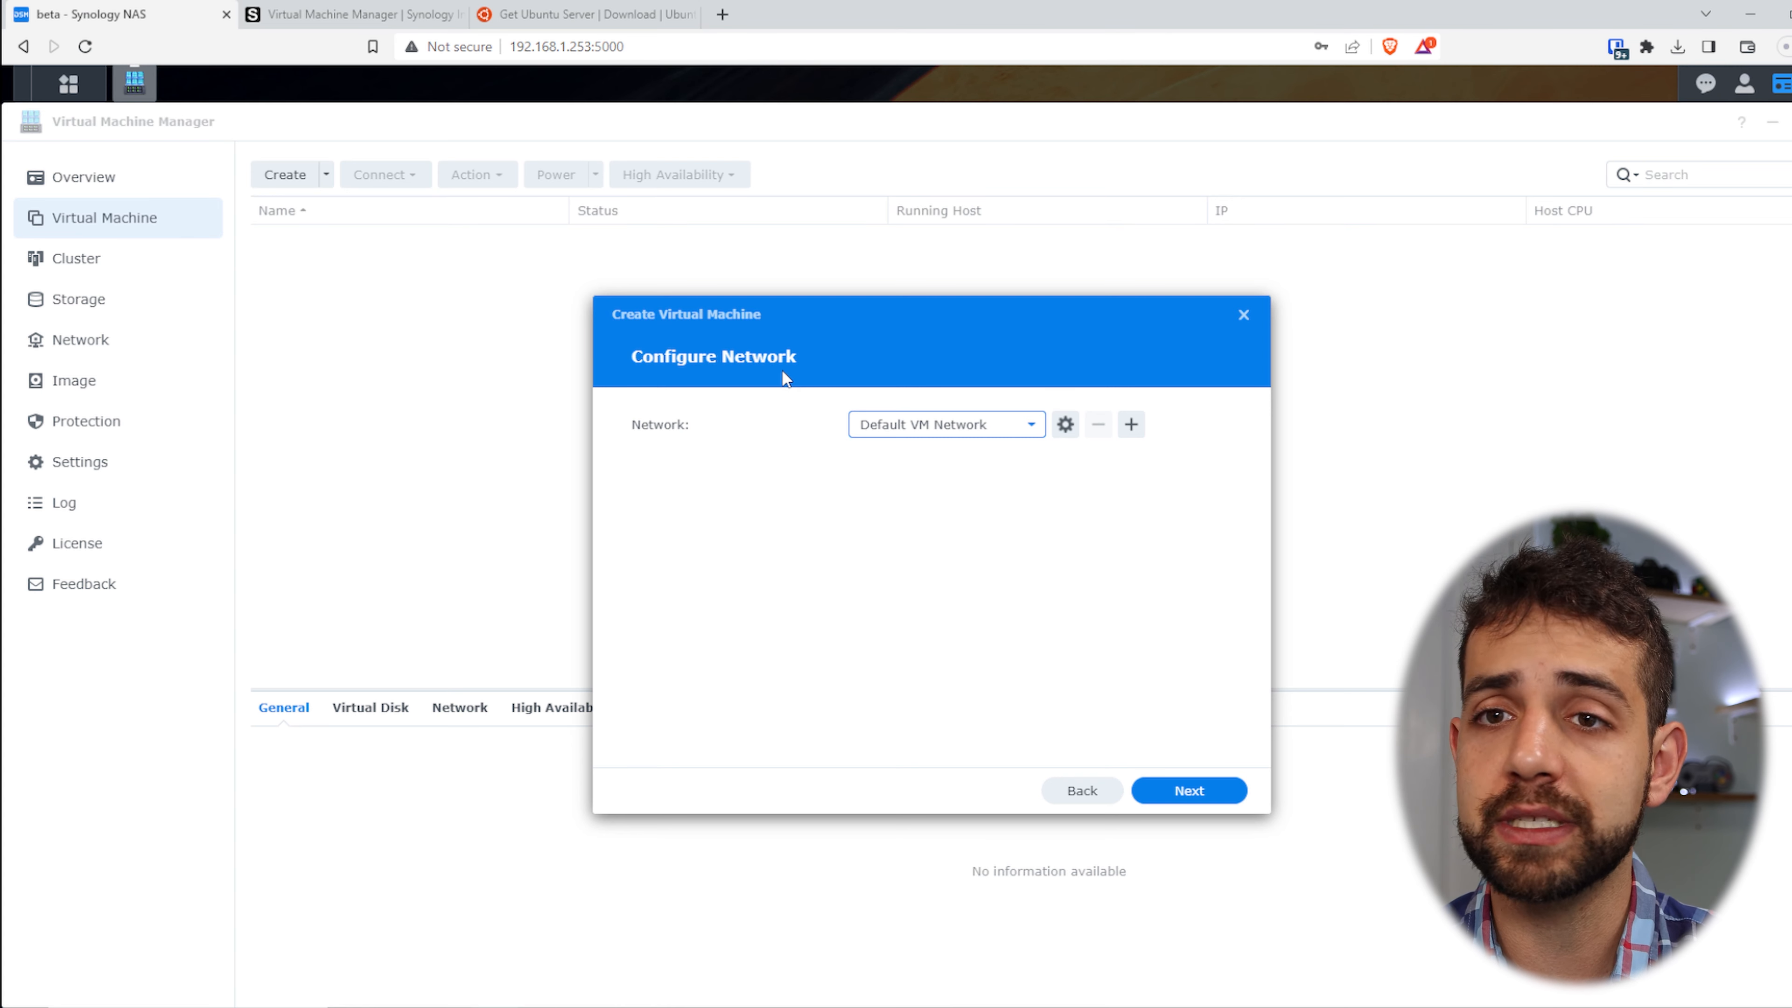
click(941, 426)
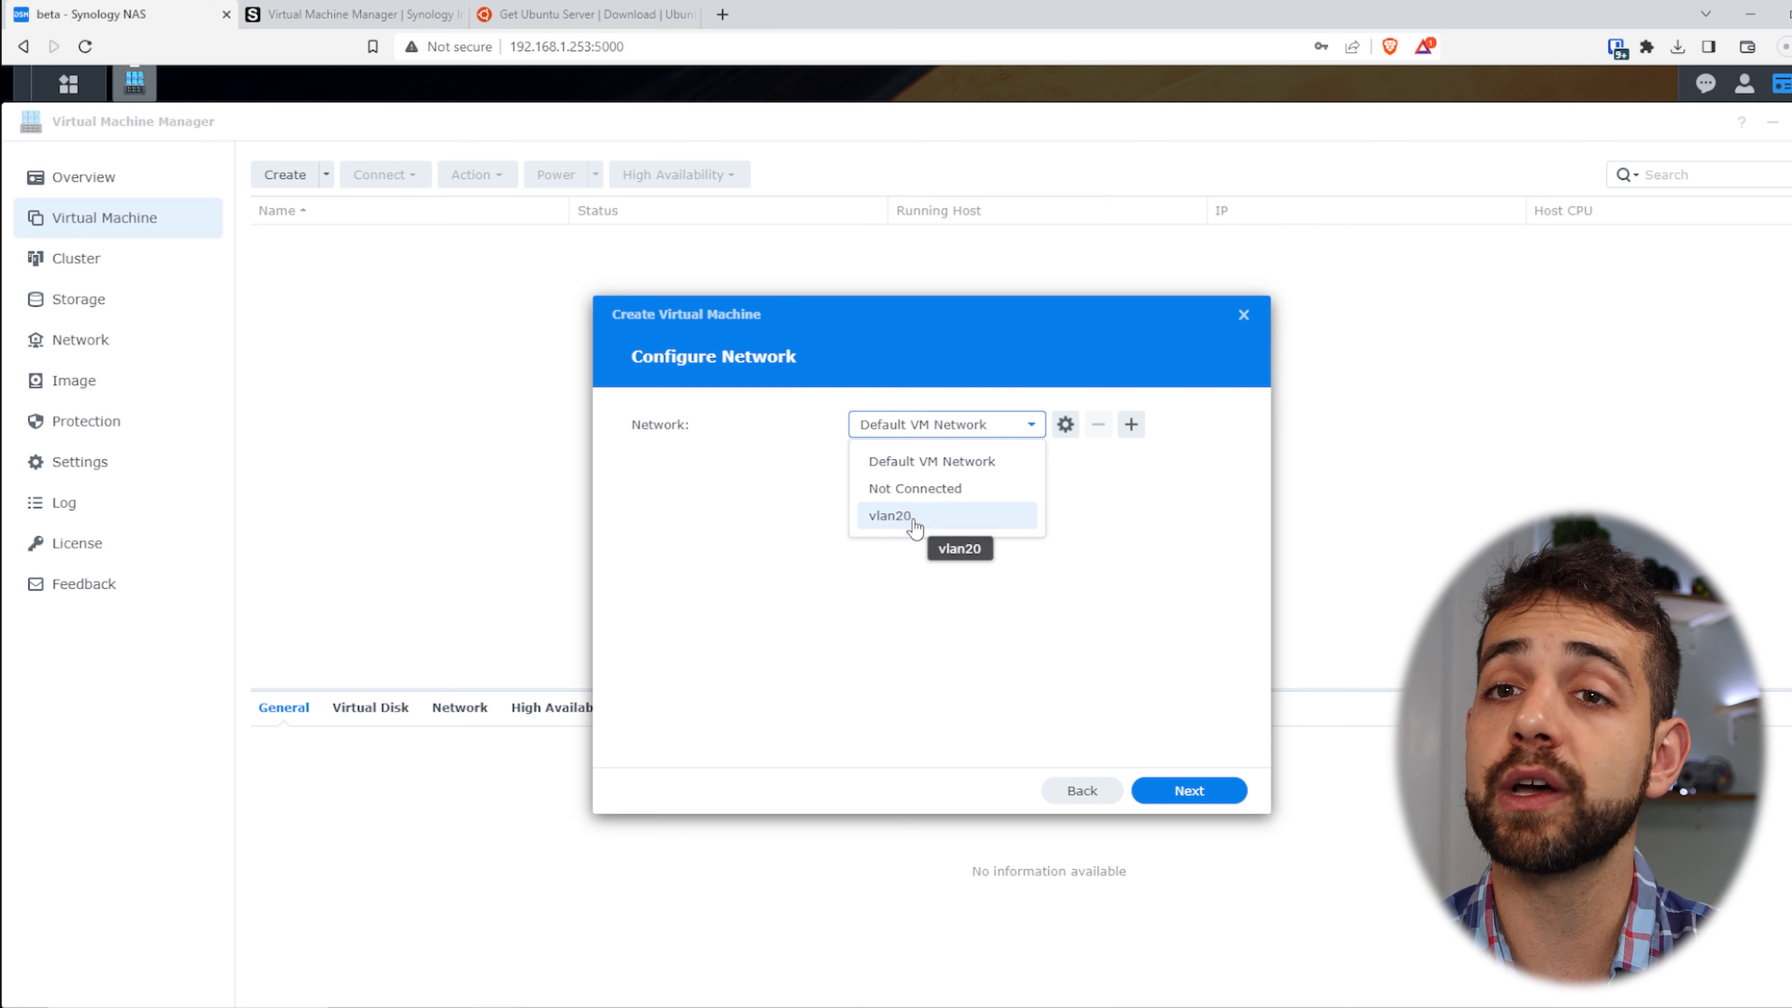
click(963, 470)
click(1199, 793)
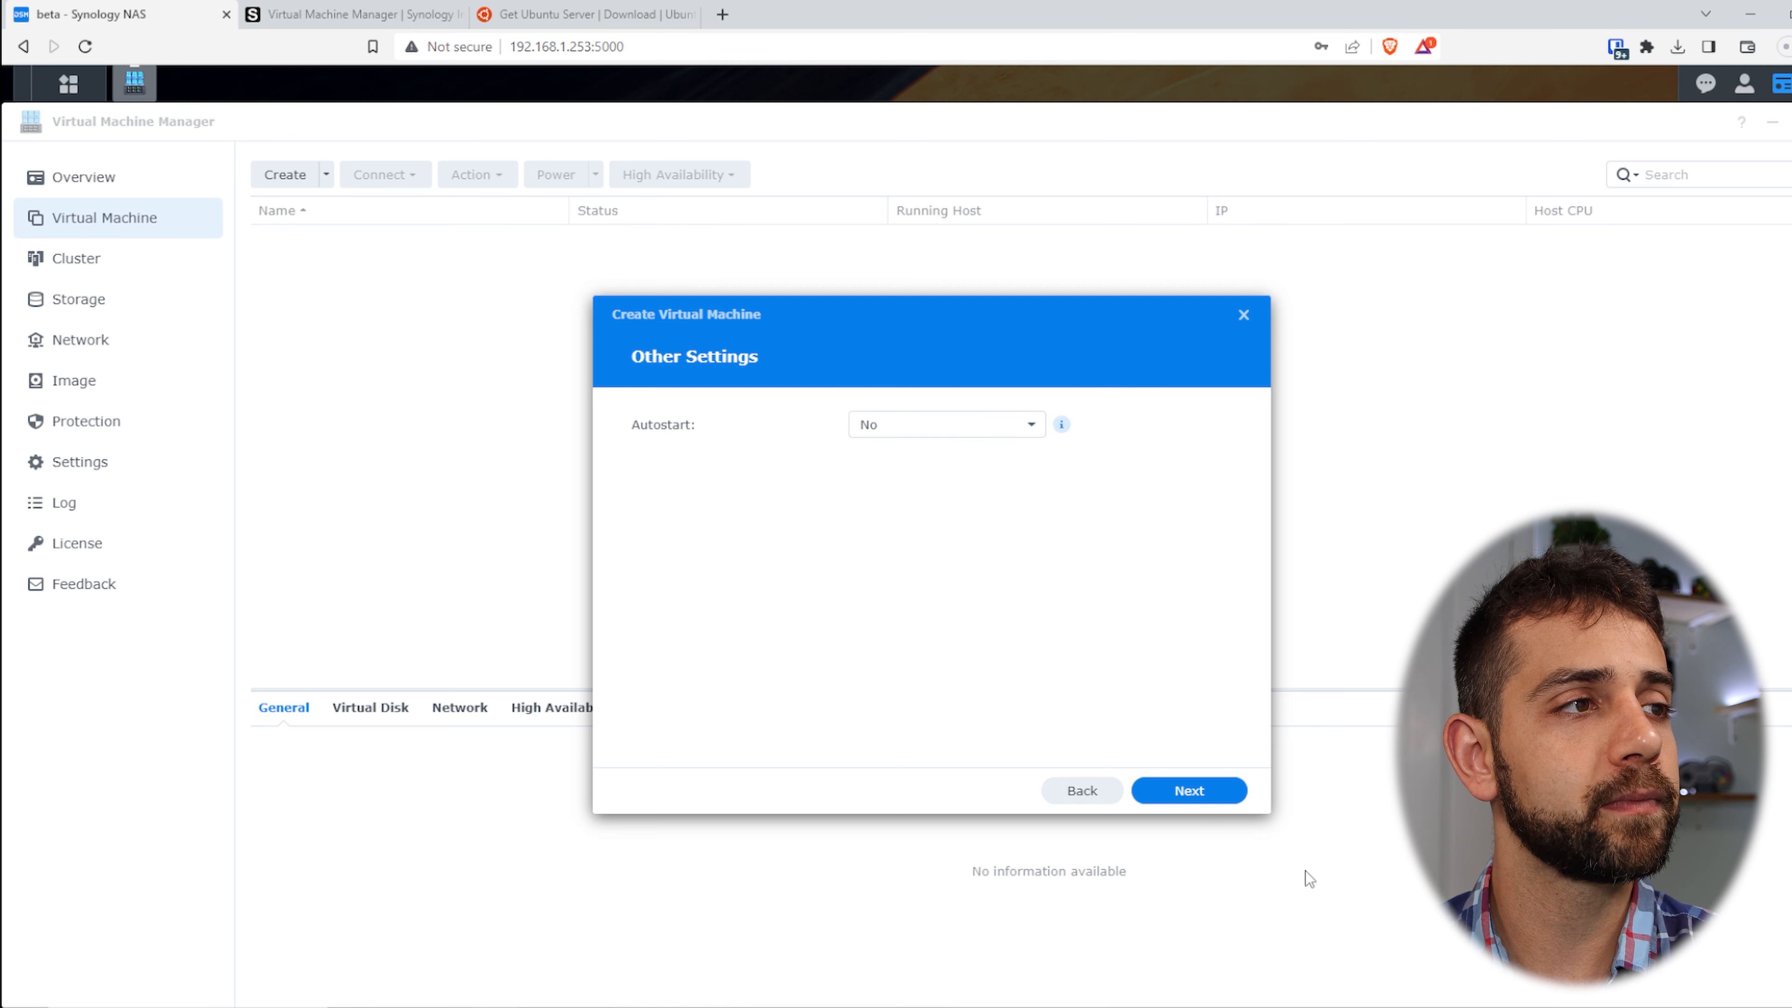
click(972, 432)
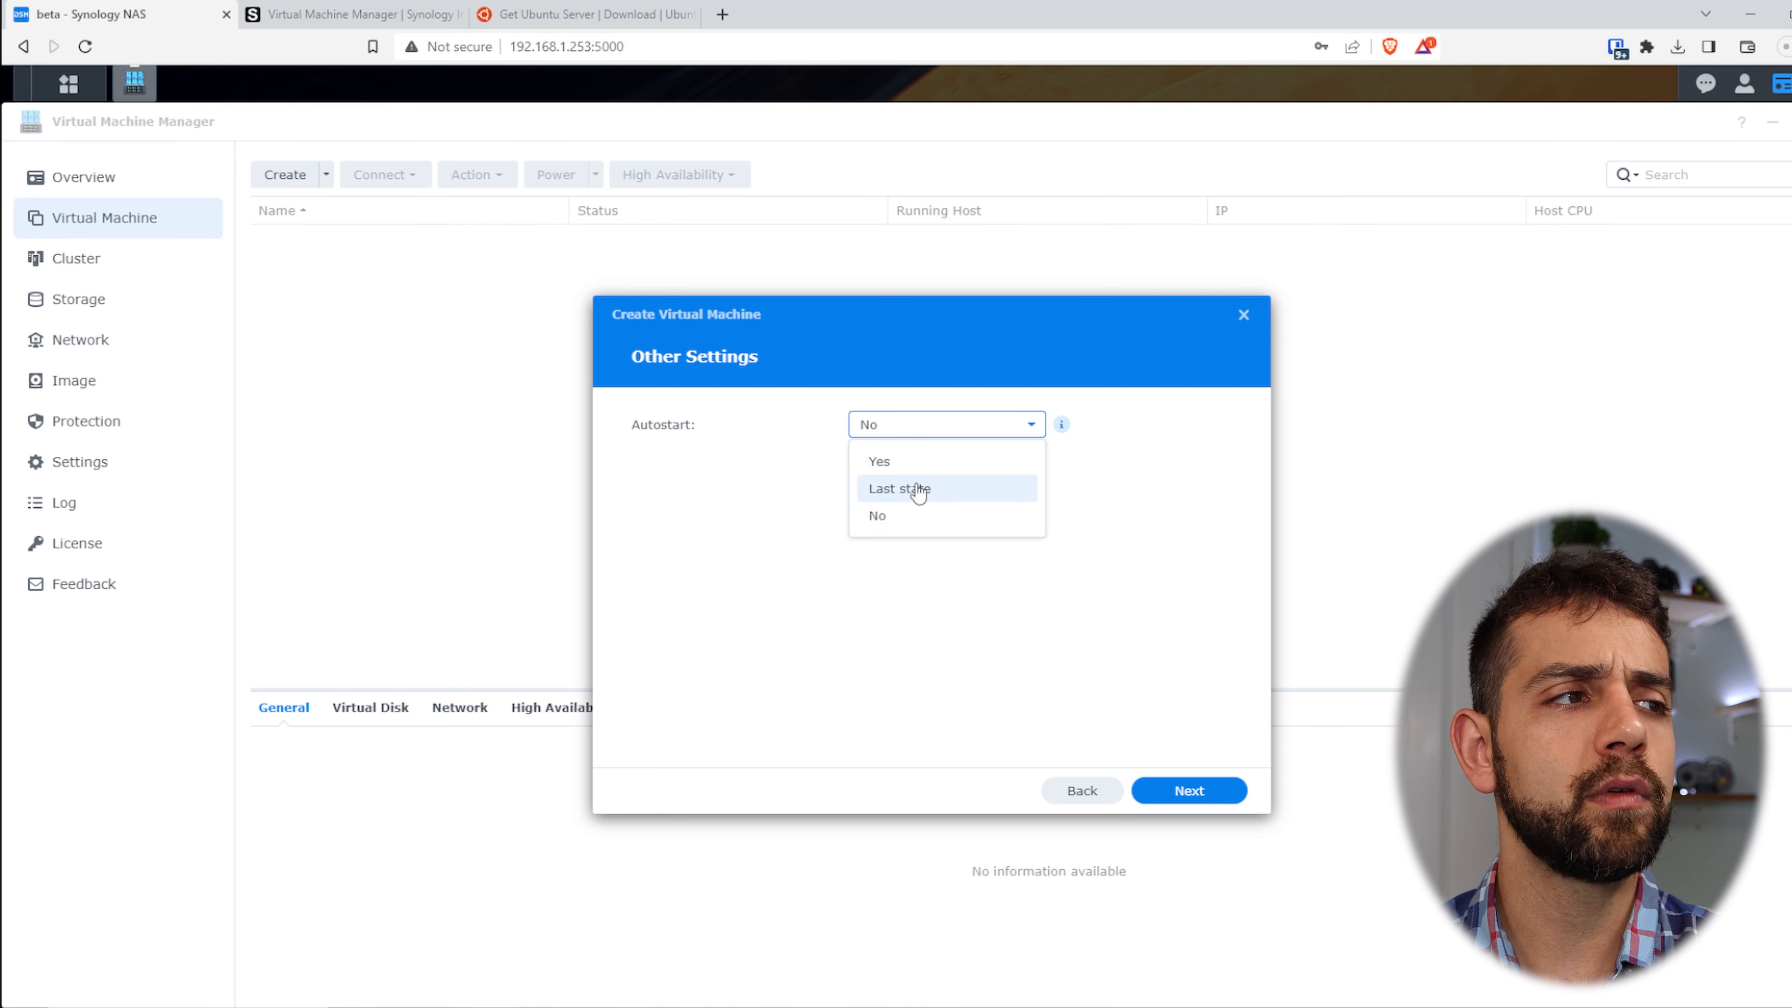
click(944, 518)
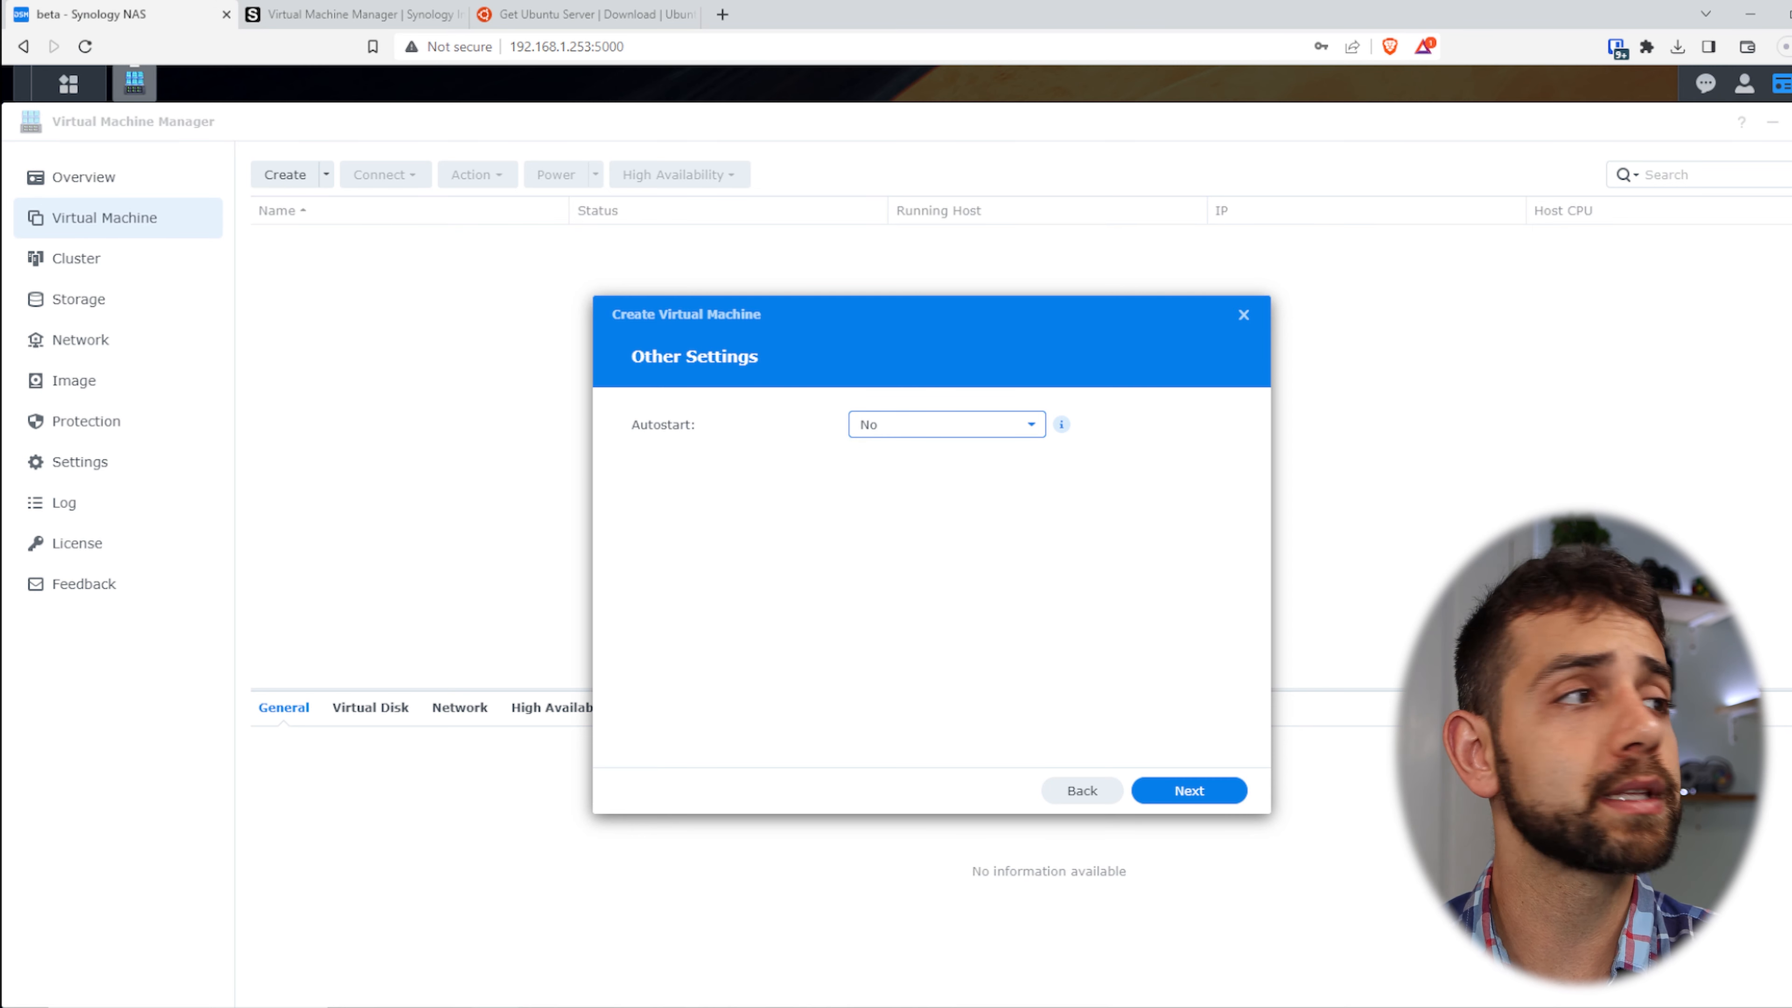
click(1235, 791)
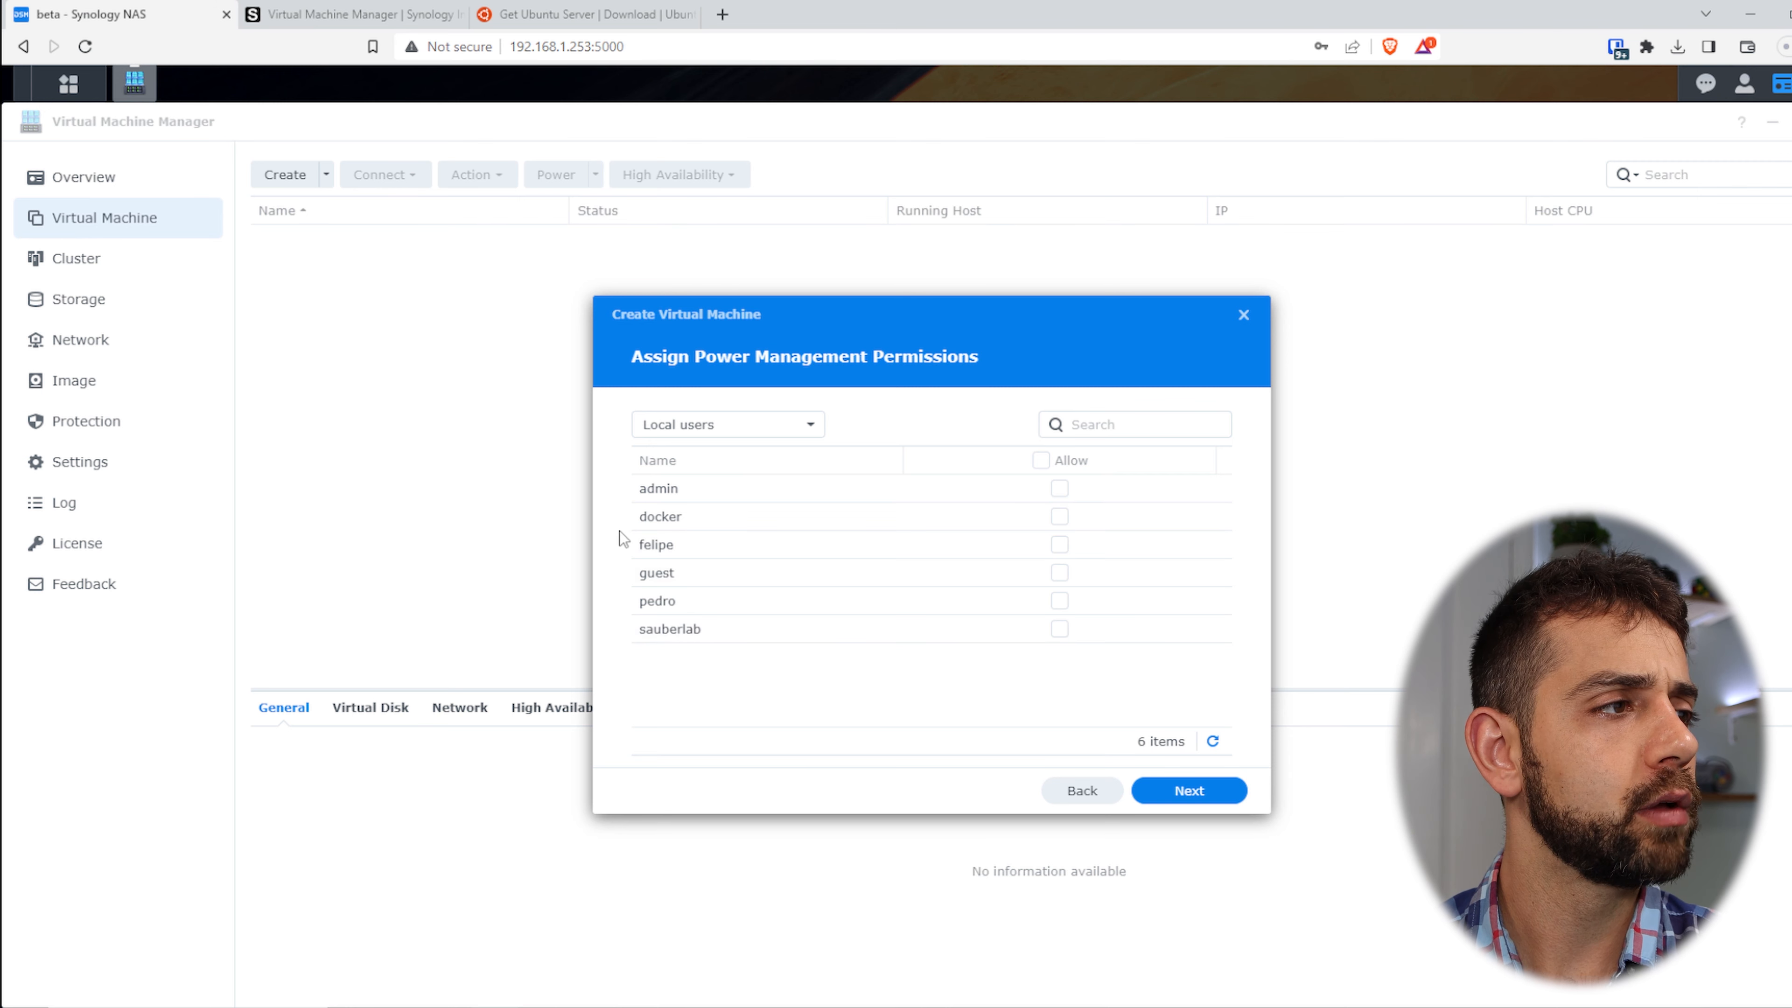
- Let the local user manage the VM's power, then create the sauberlab machine
click(1058, 628)
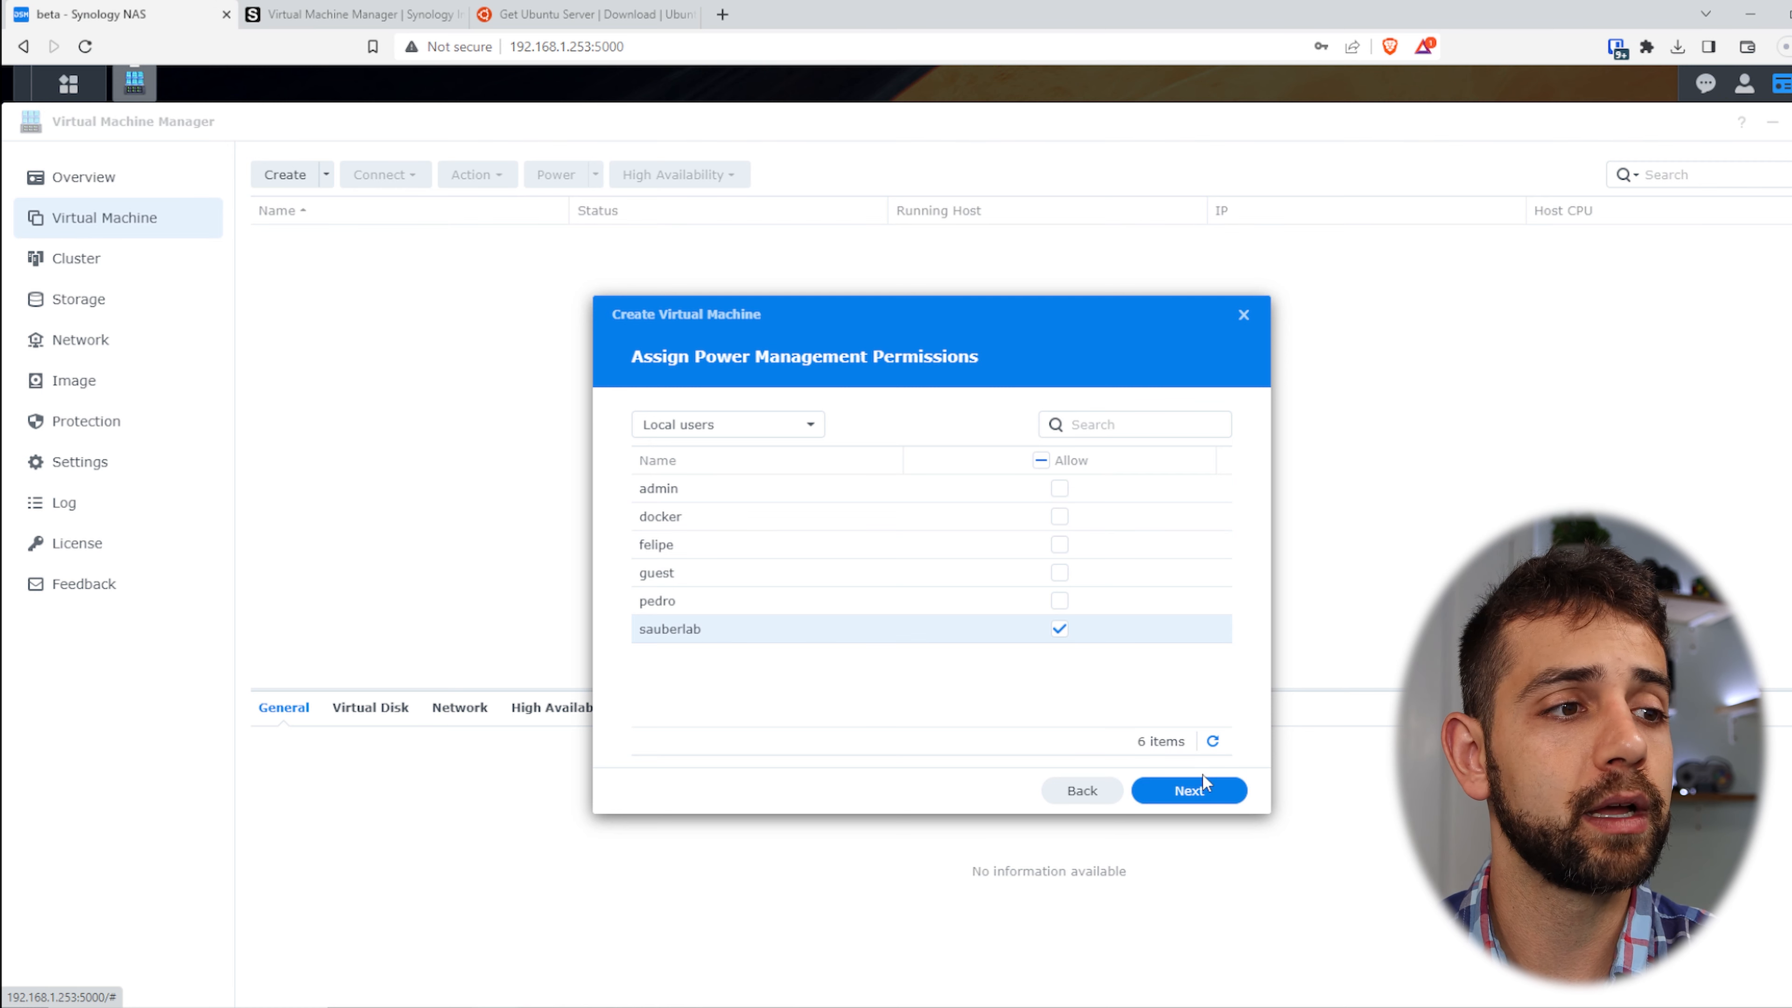
click(1188, 790)
scroll(1030, 552, down, 3)
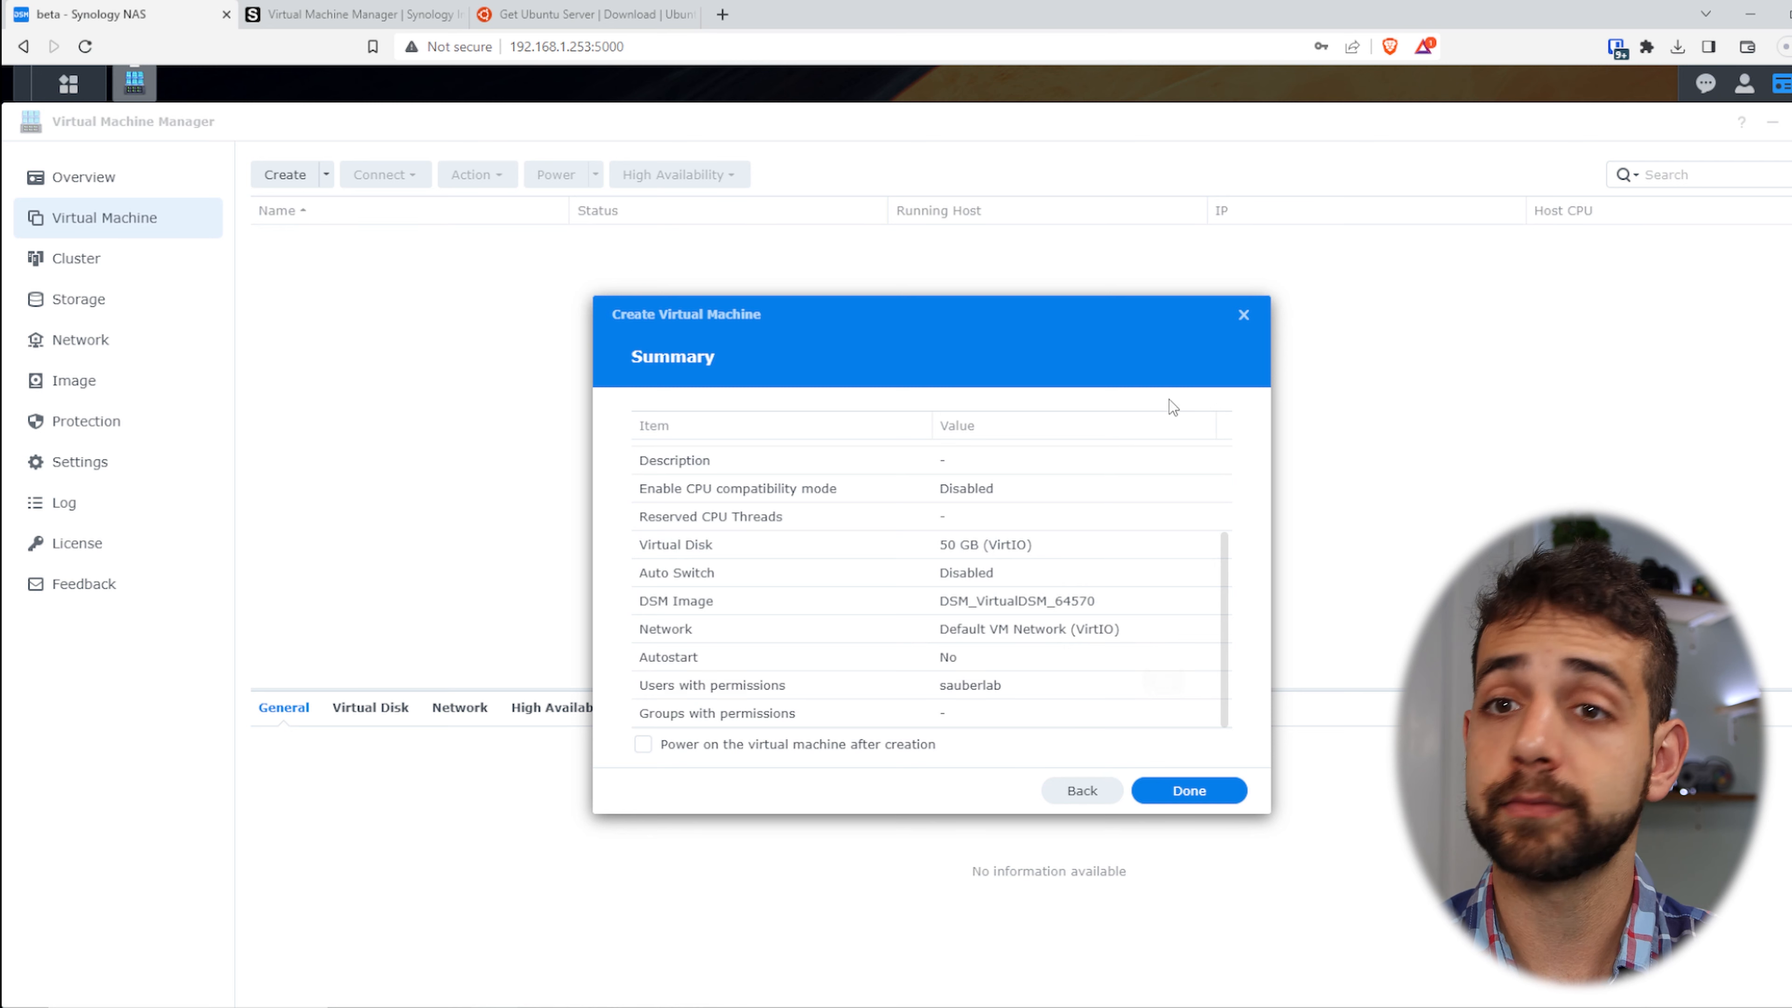
click(1216, 792)
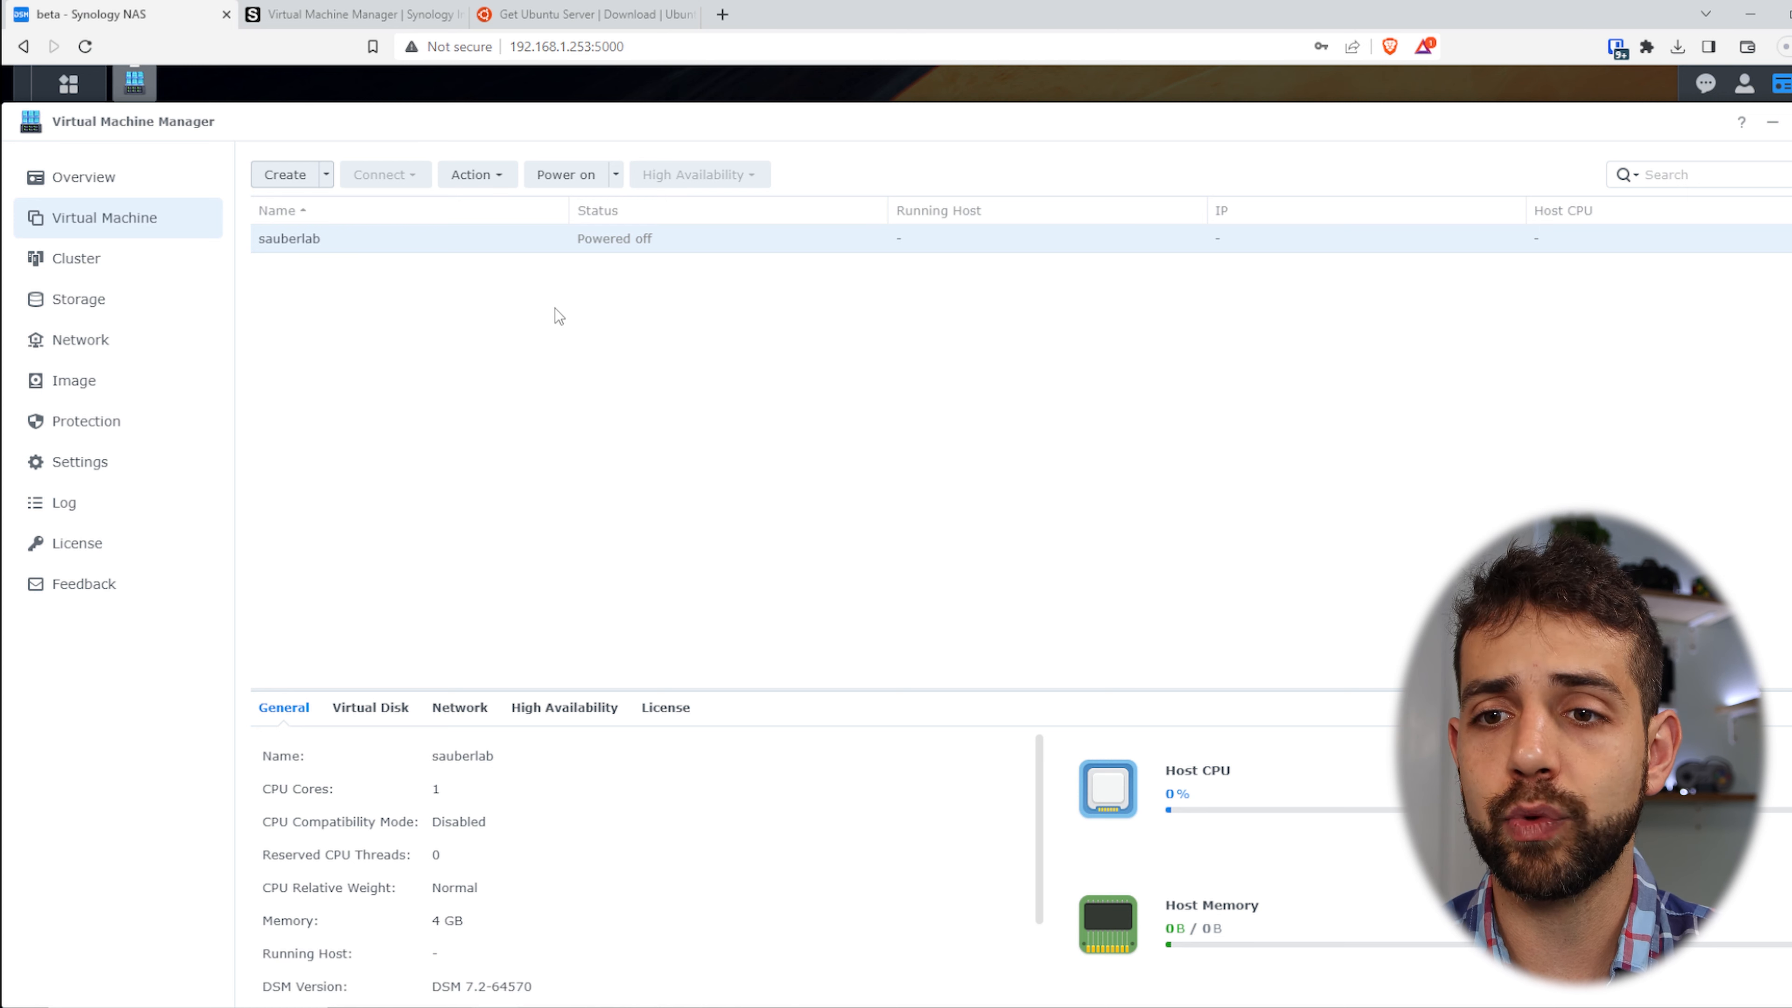
right_click(616, 246)
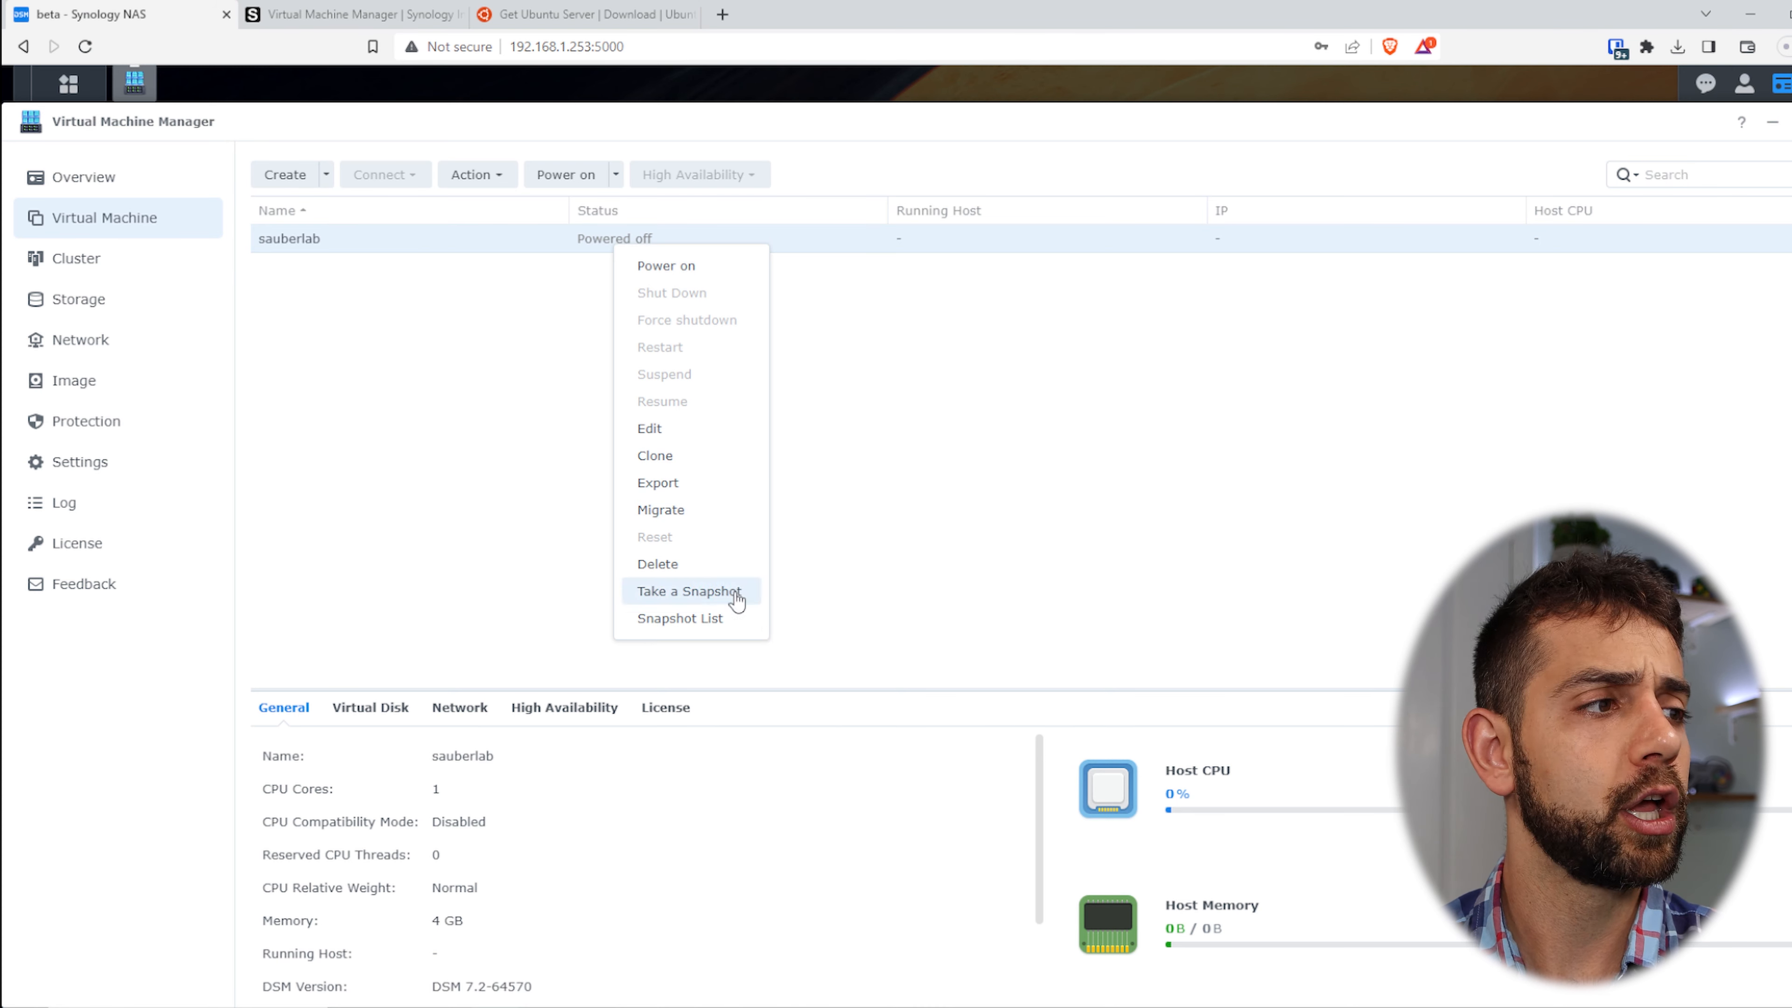
- Power on sauberlab, mapping the existing Free license to it
right_click(586, 241)
click(652, 264)
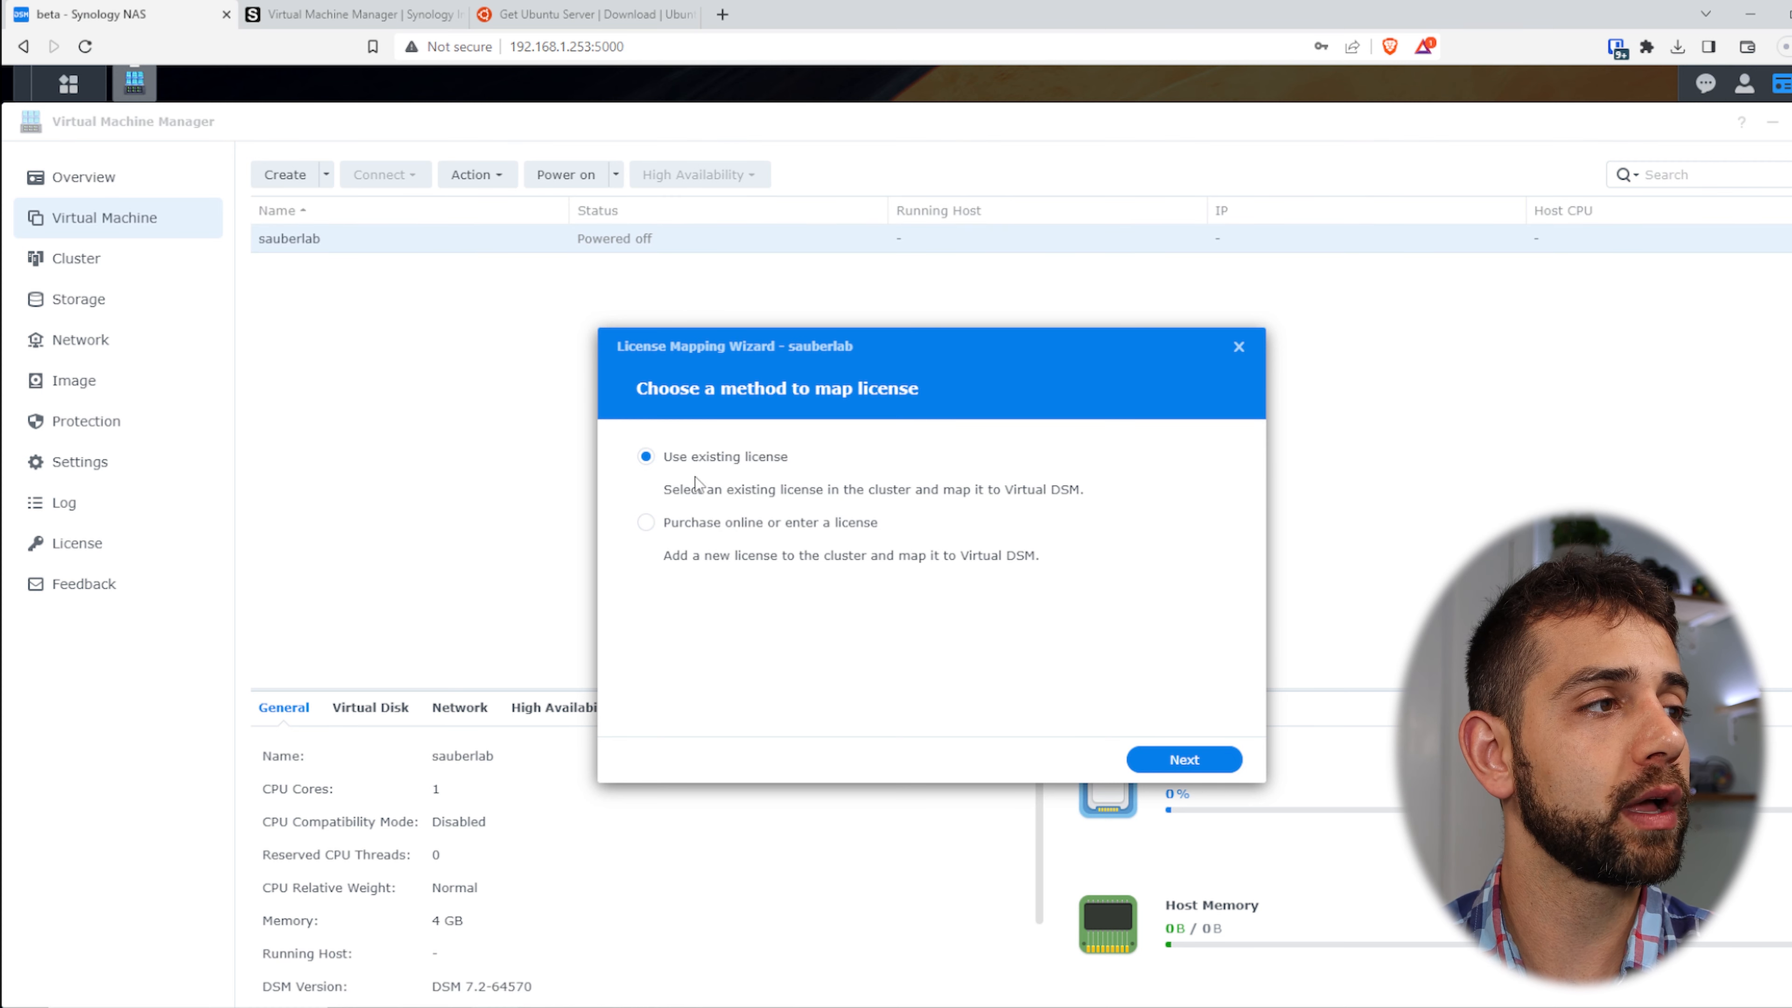
click(1192, 761)
click(709, 507)
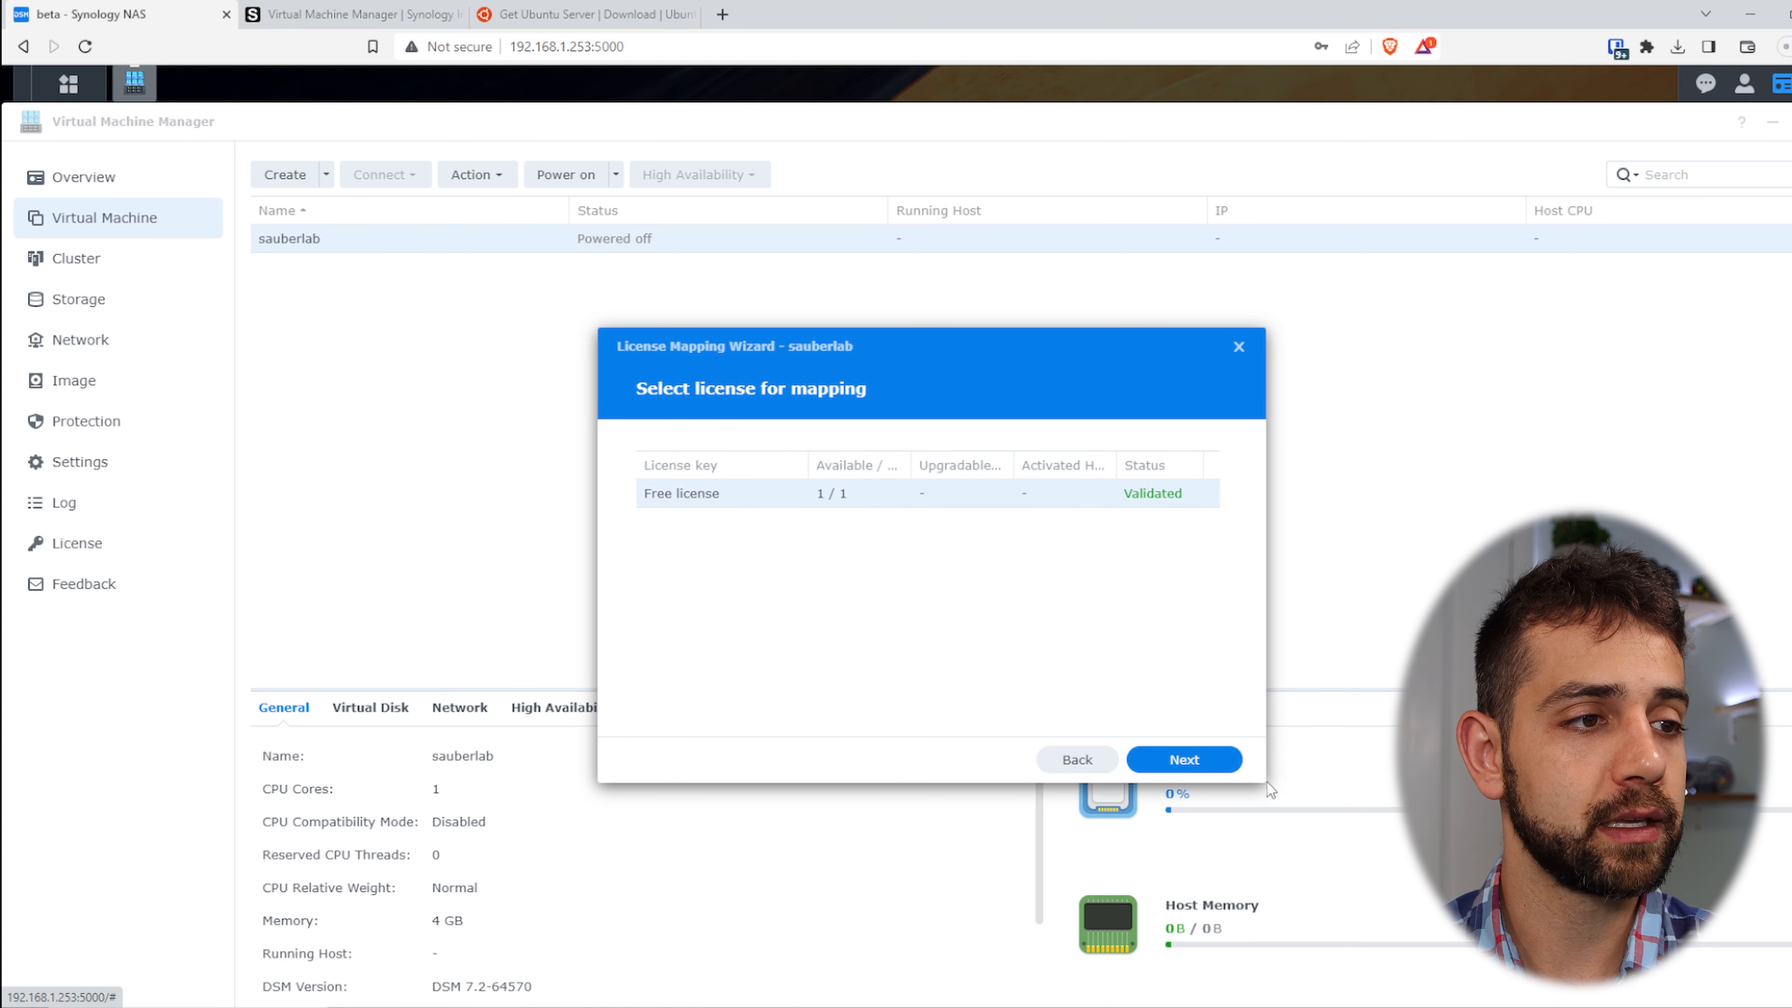
click(1211, 762)
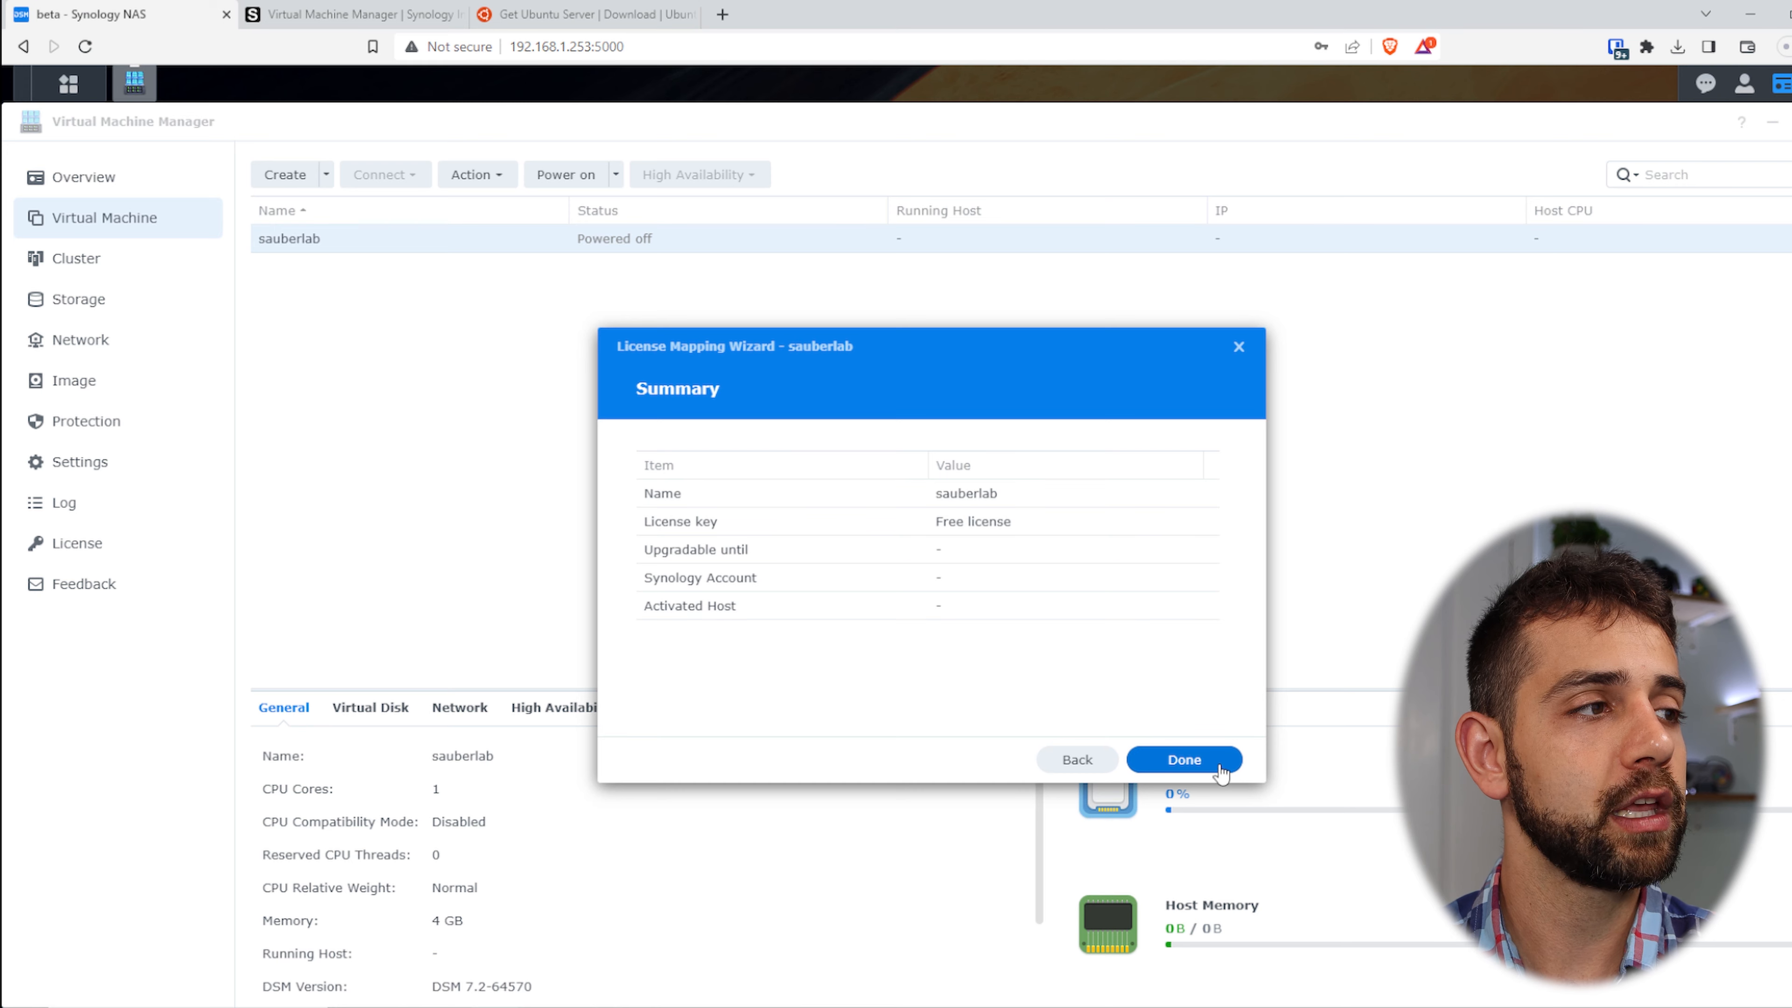
click(1193, 760)
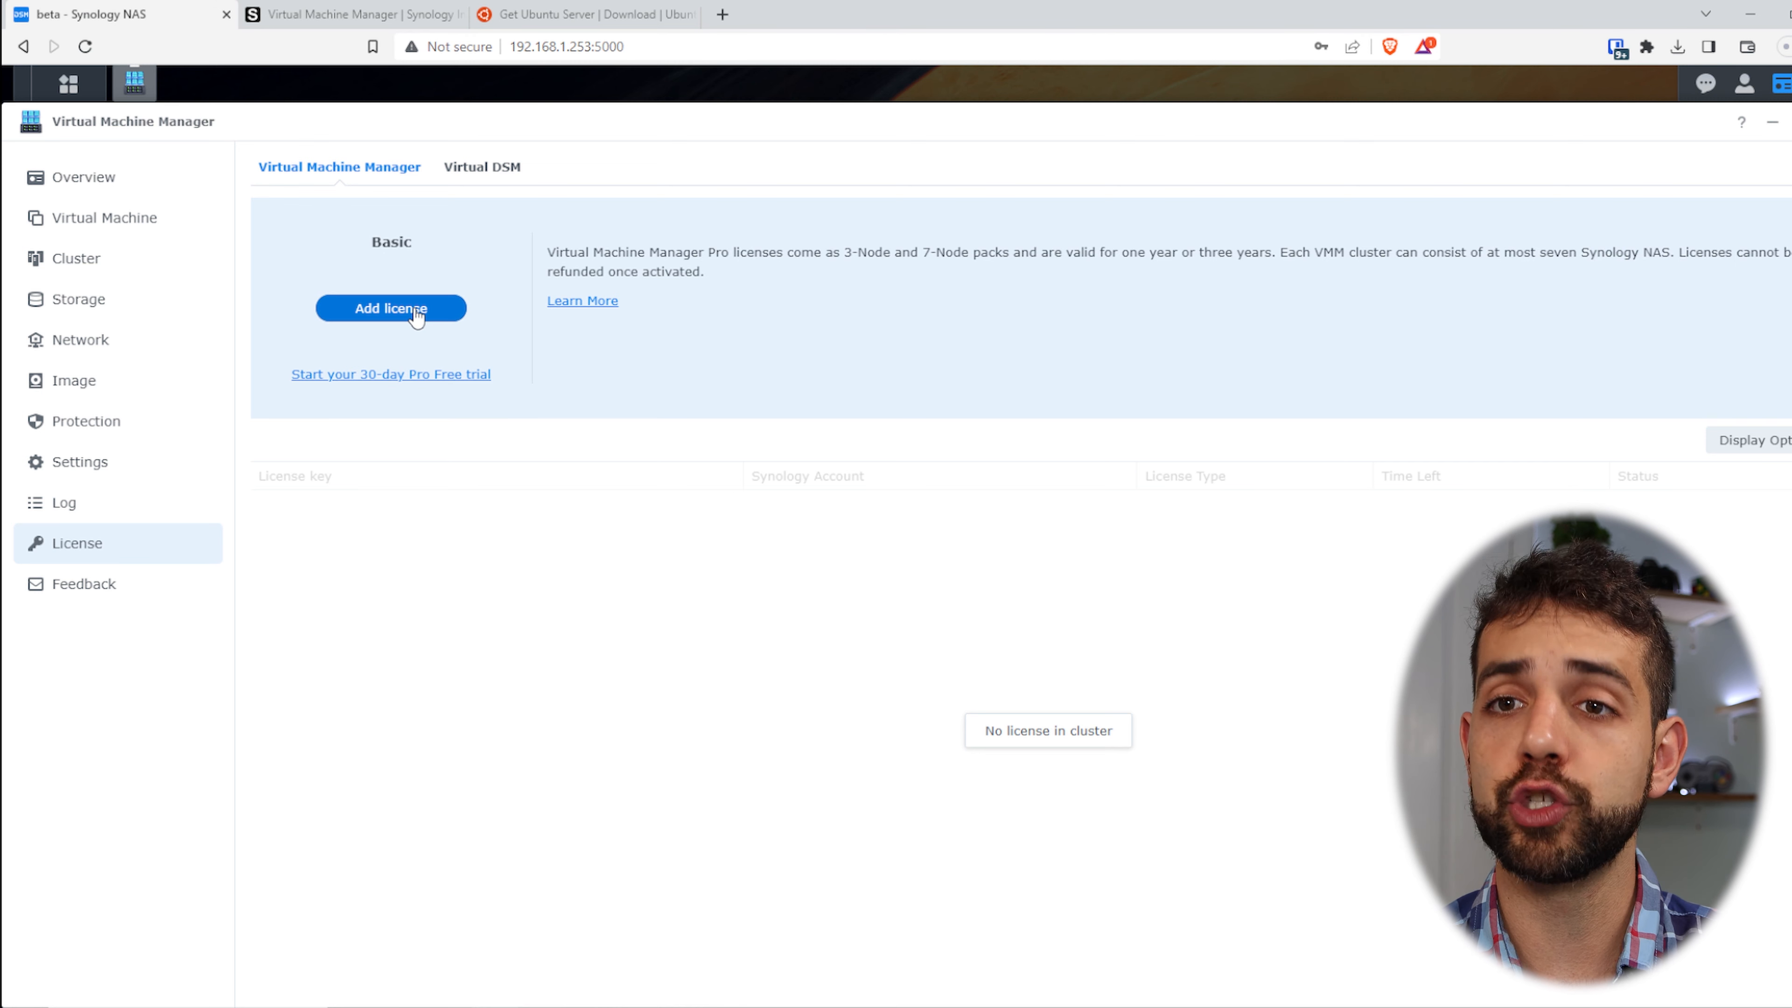
- Review the Virtual DSM licenses, cancel adding a new one, and return to the machine list
click(510, 171)
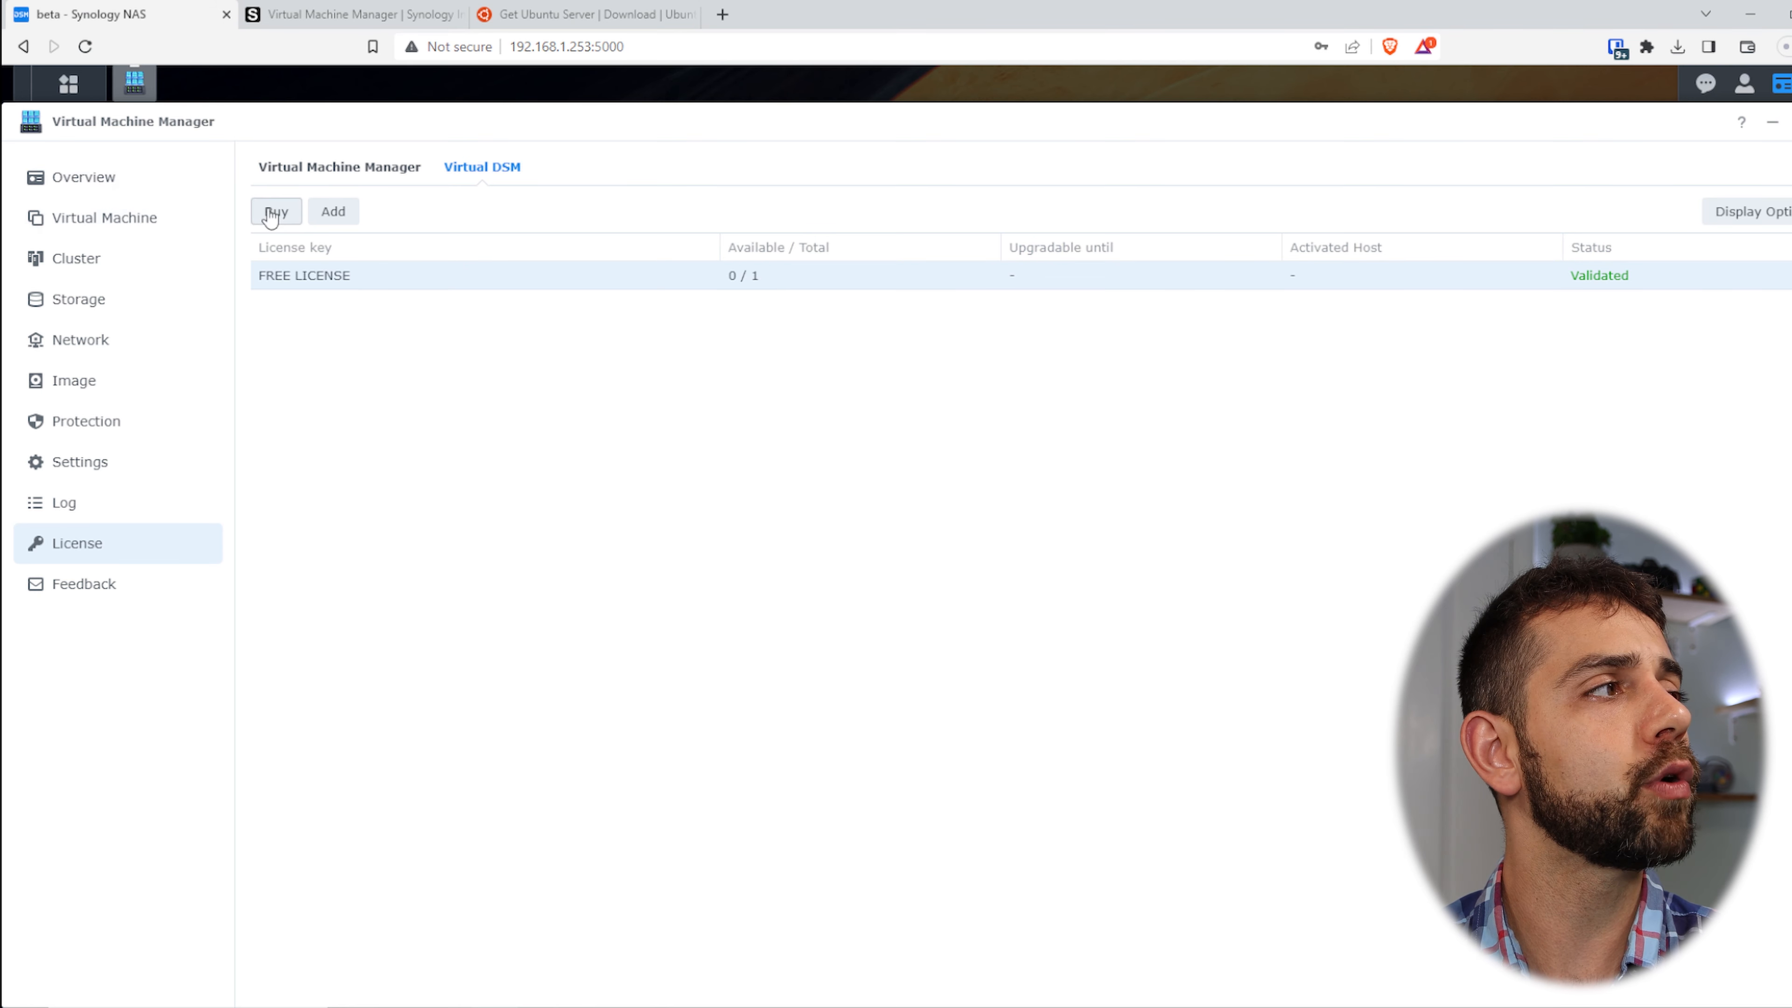
click(332, 211)
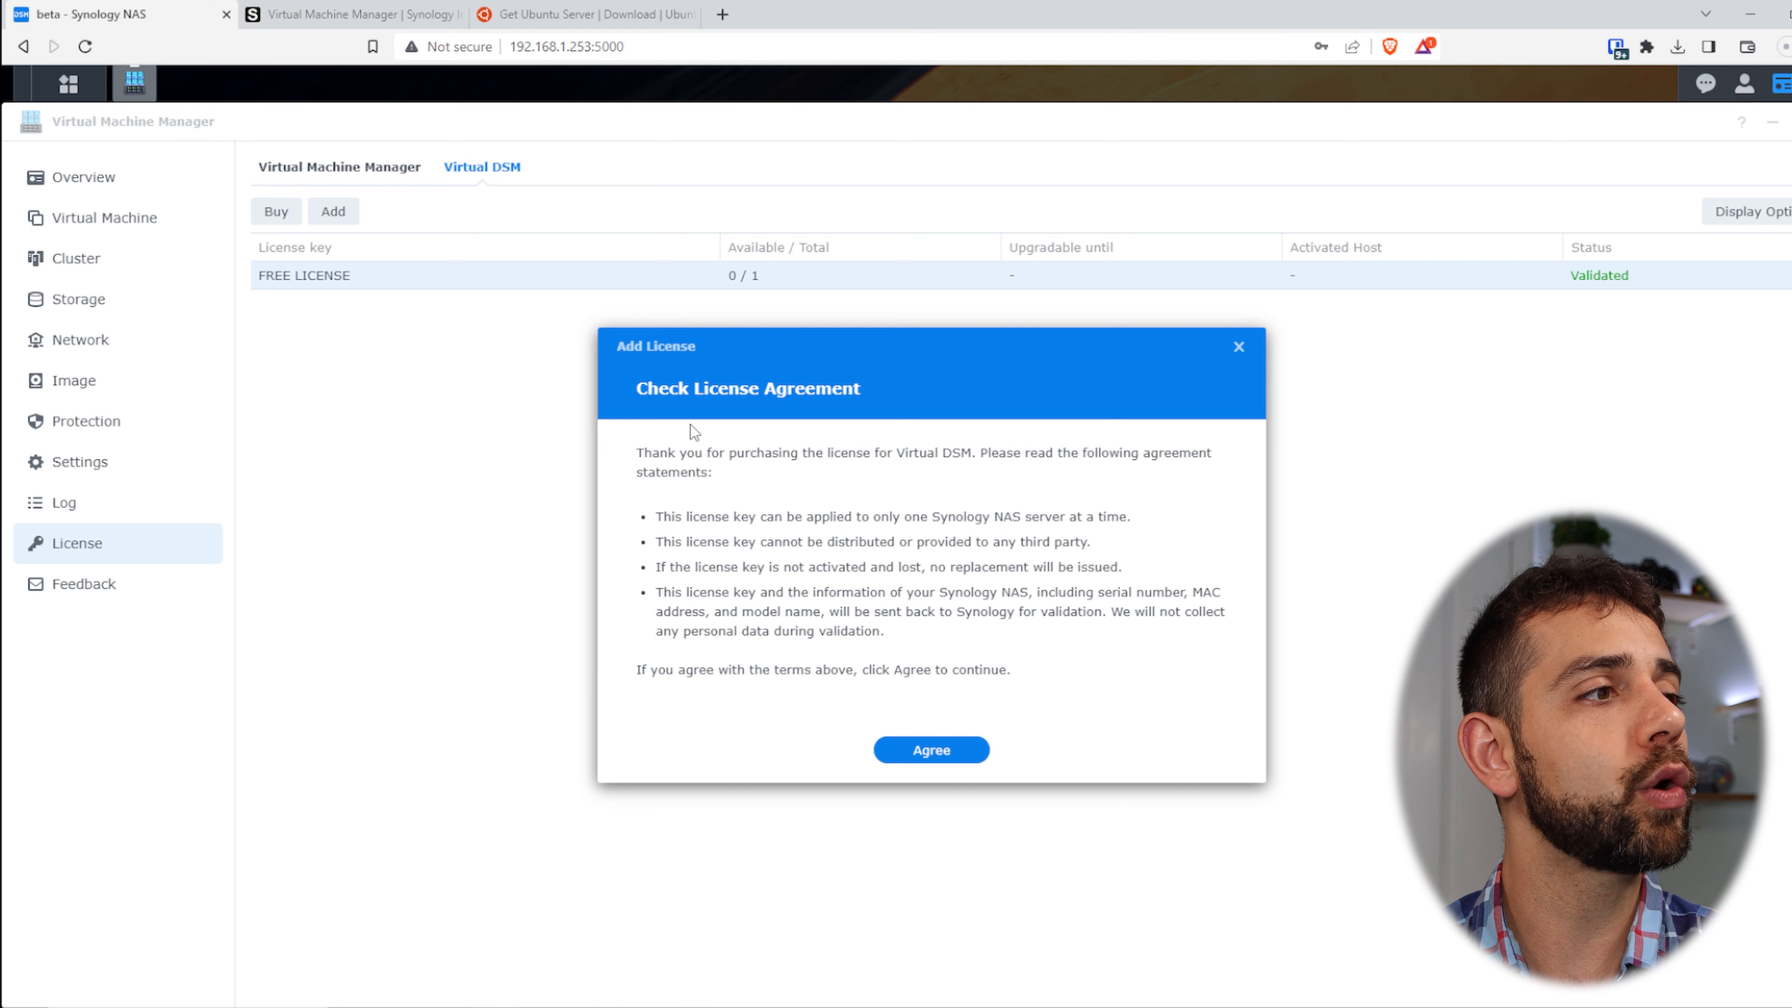
click(942, 751)
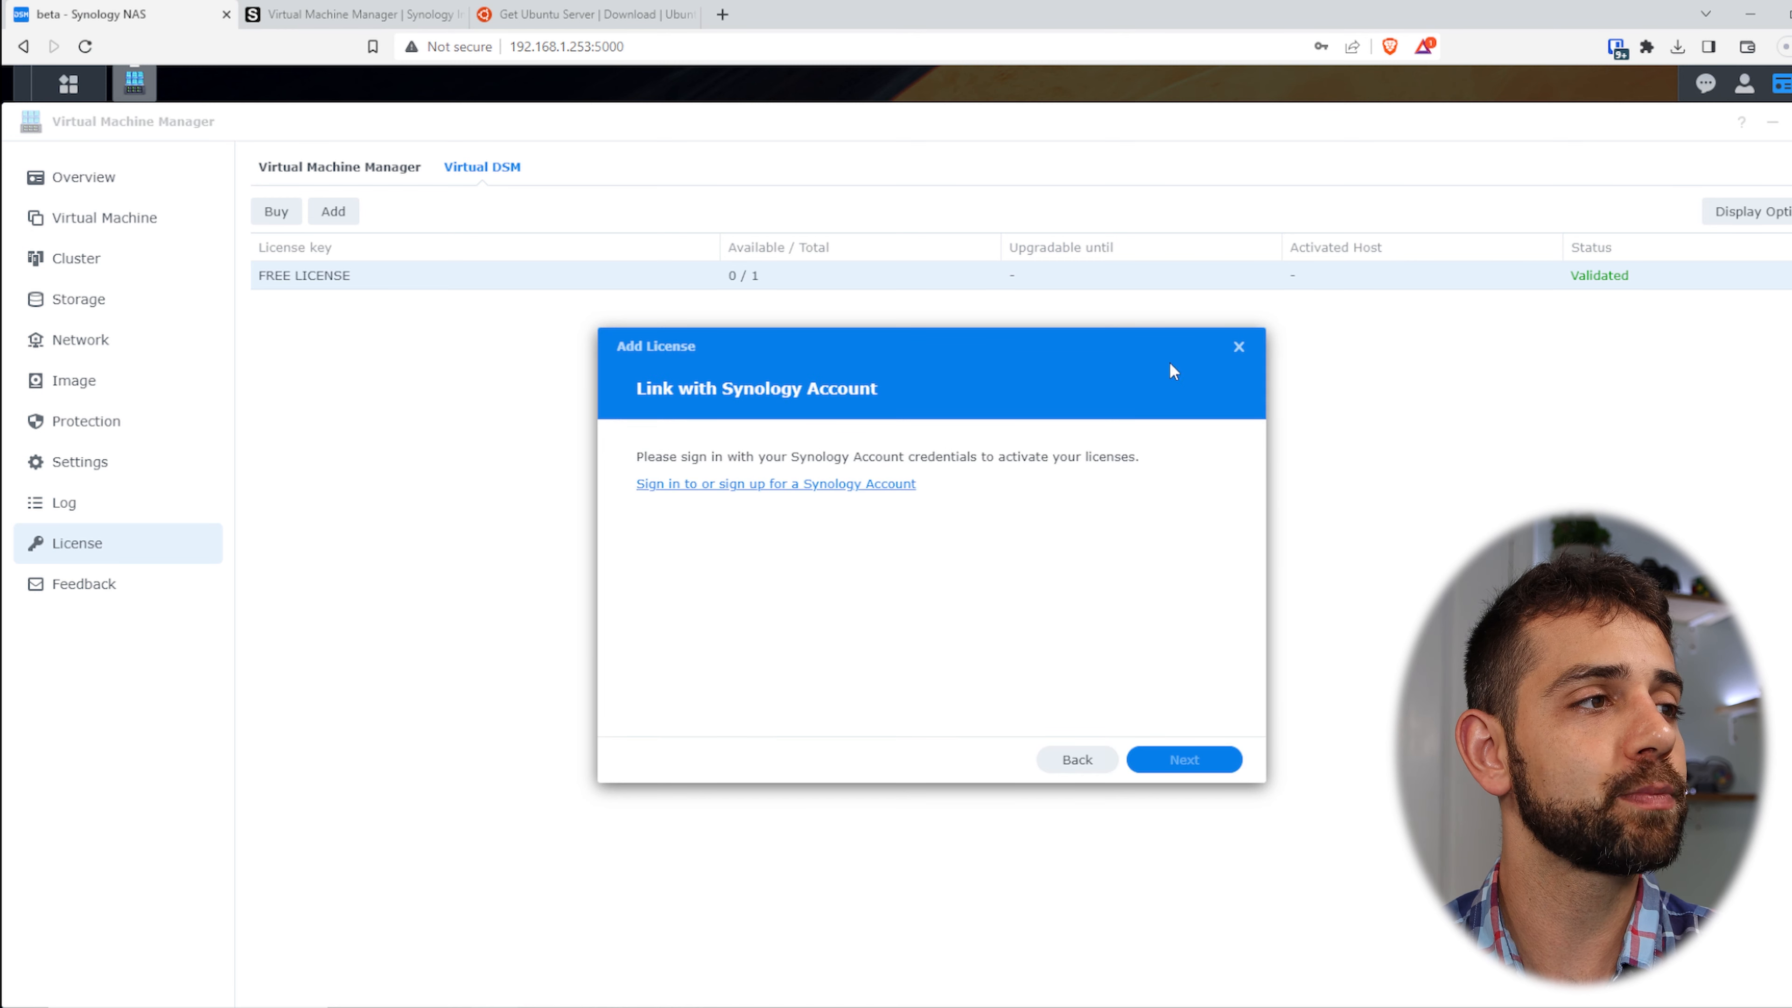
click(1238, 347)
click(99, 216)
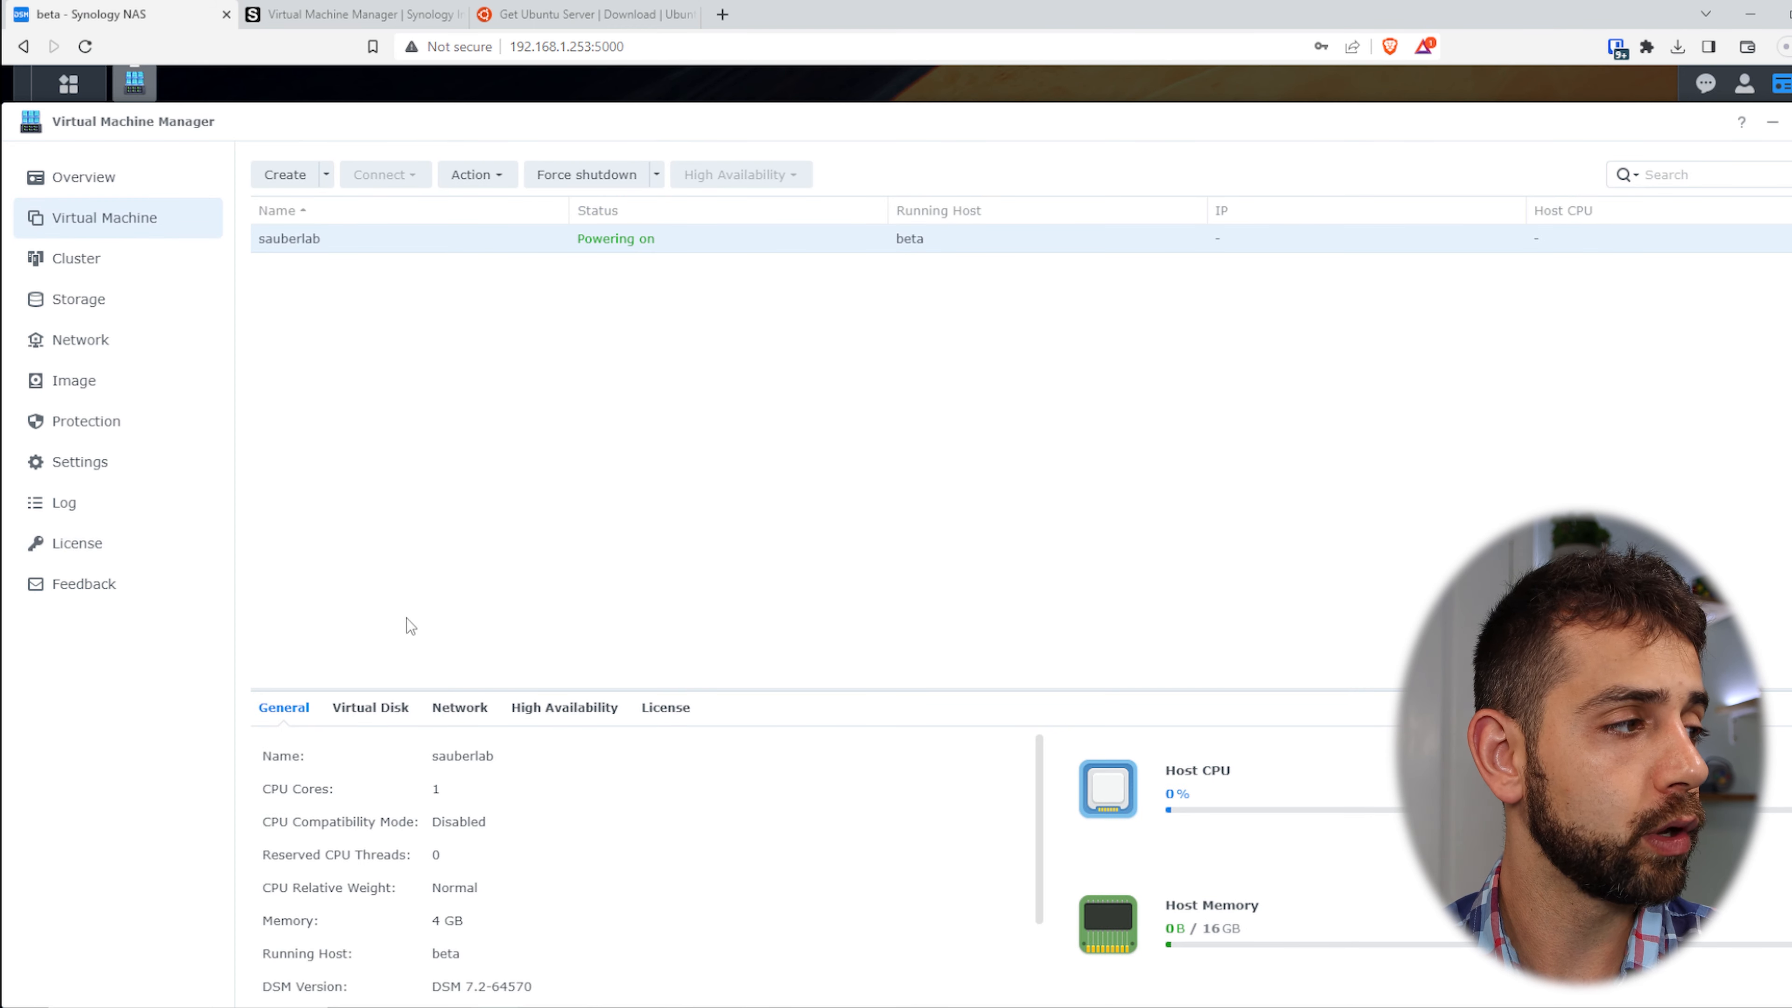
- Inspect sauberlab's Virtual Disk, Network, High Availability and License details
scroll(460, 804, down, 3)
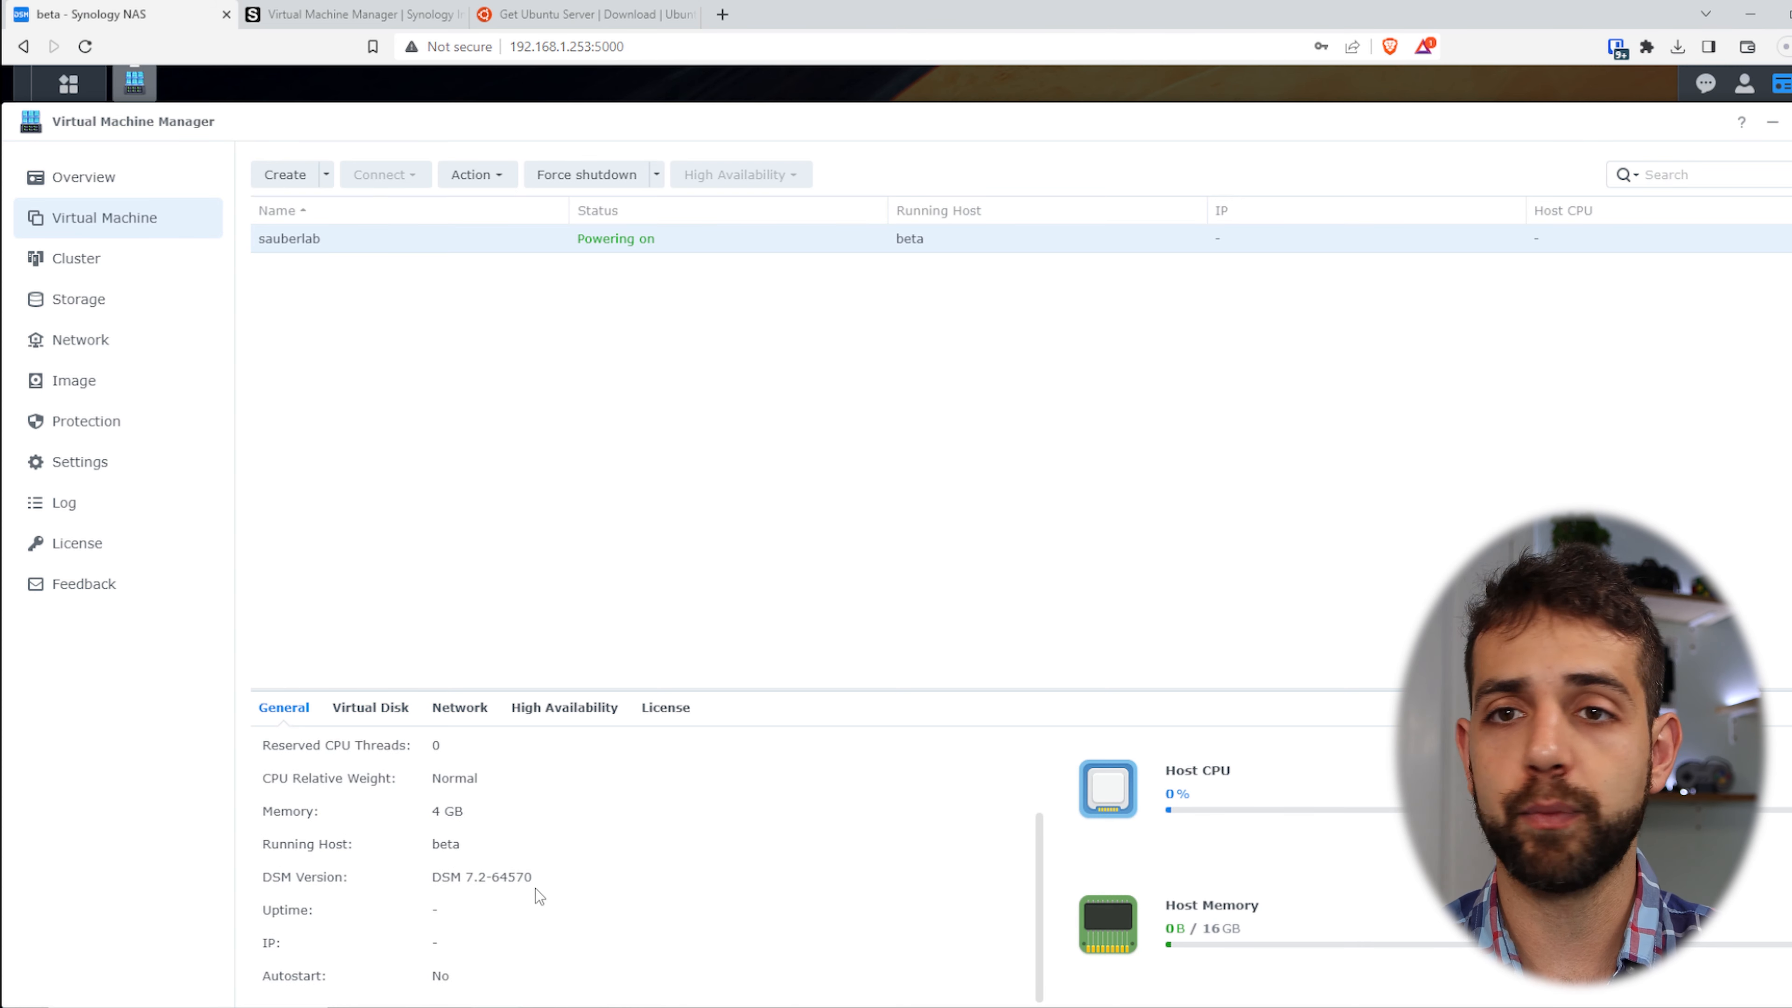
click(373, 708)
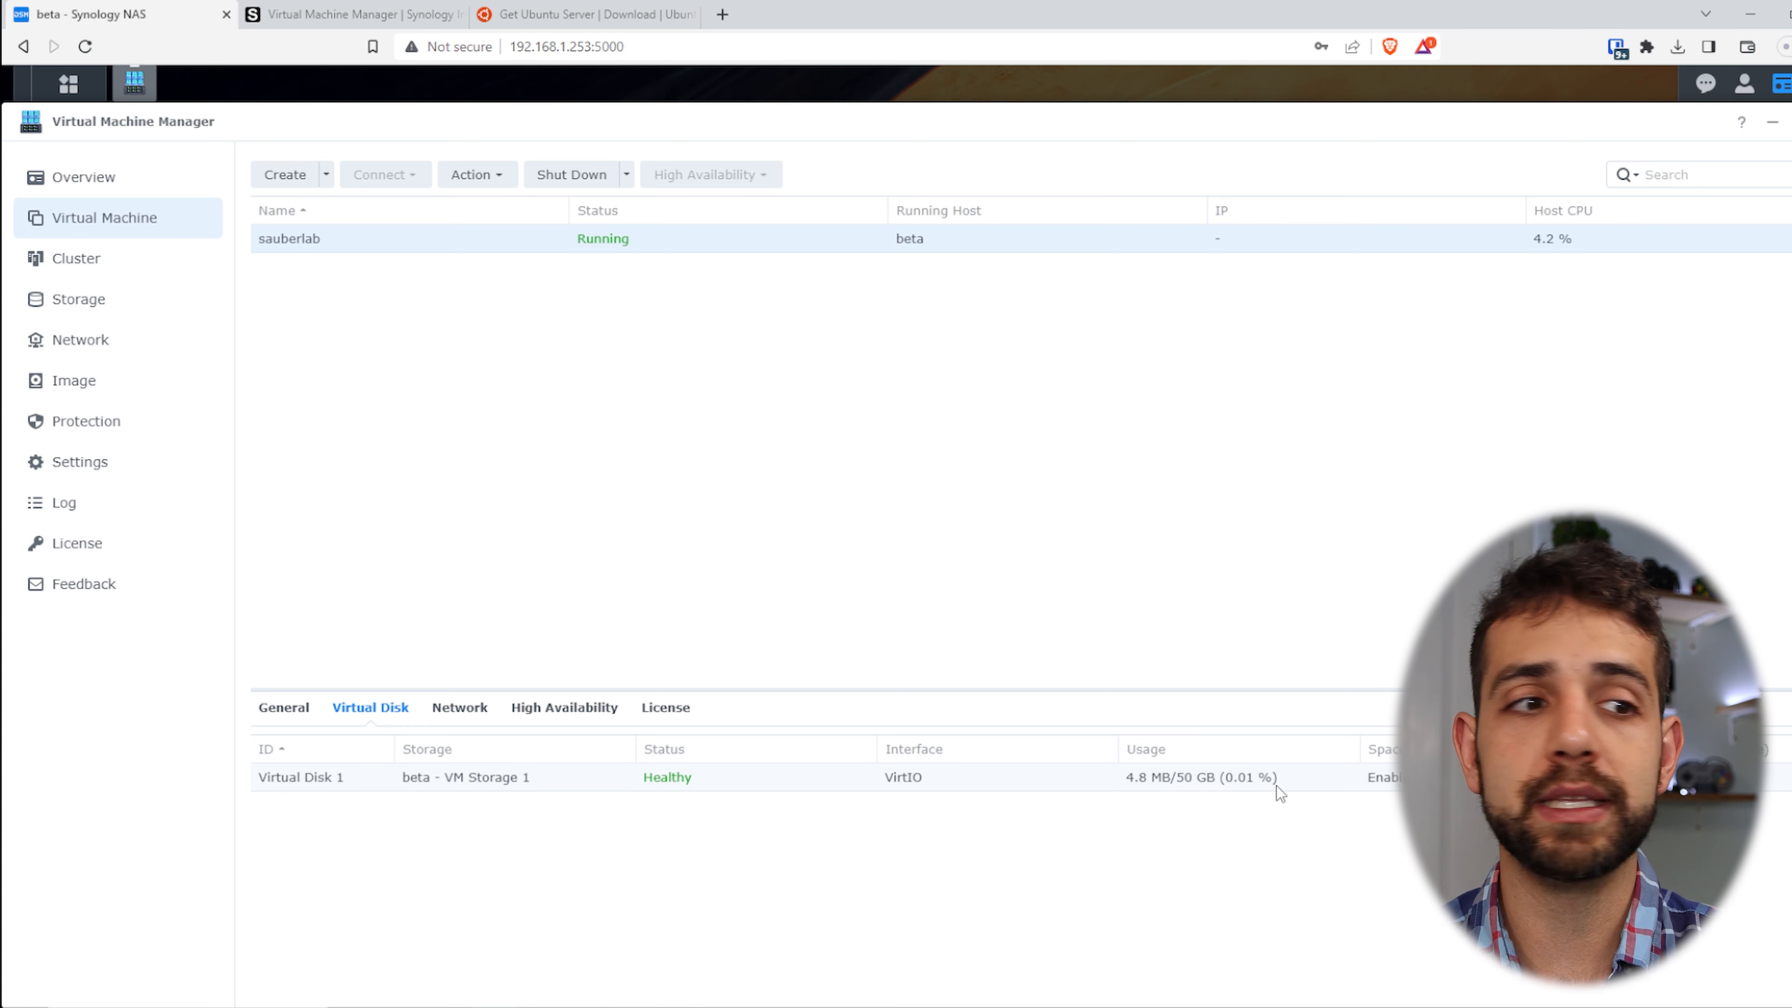
click(459, 707)
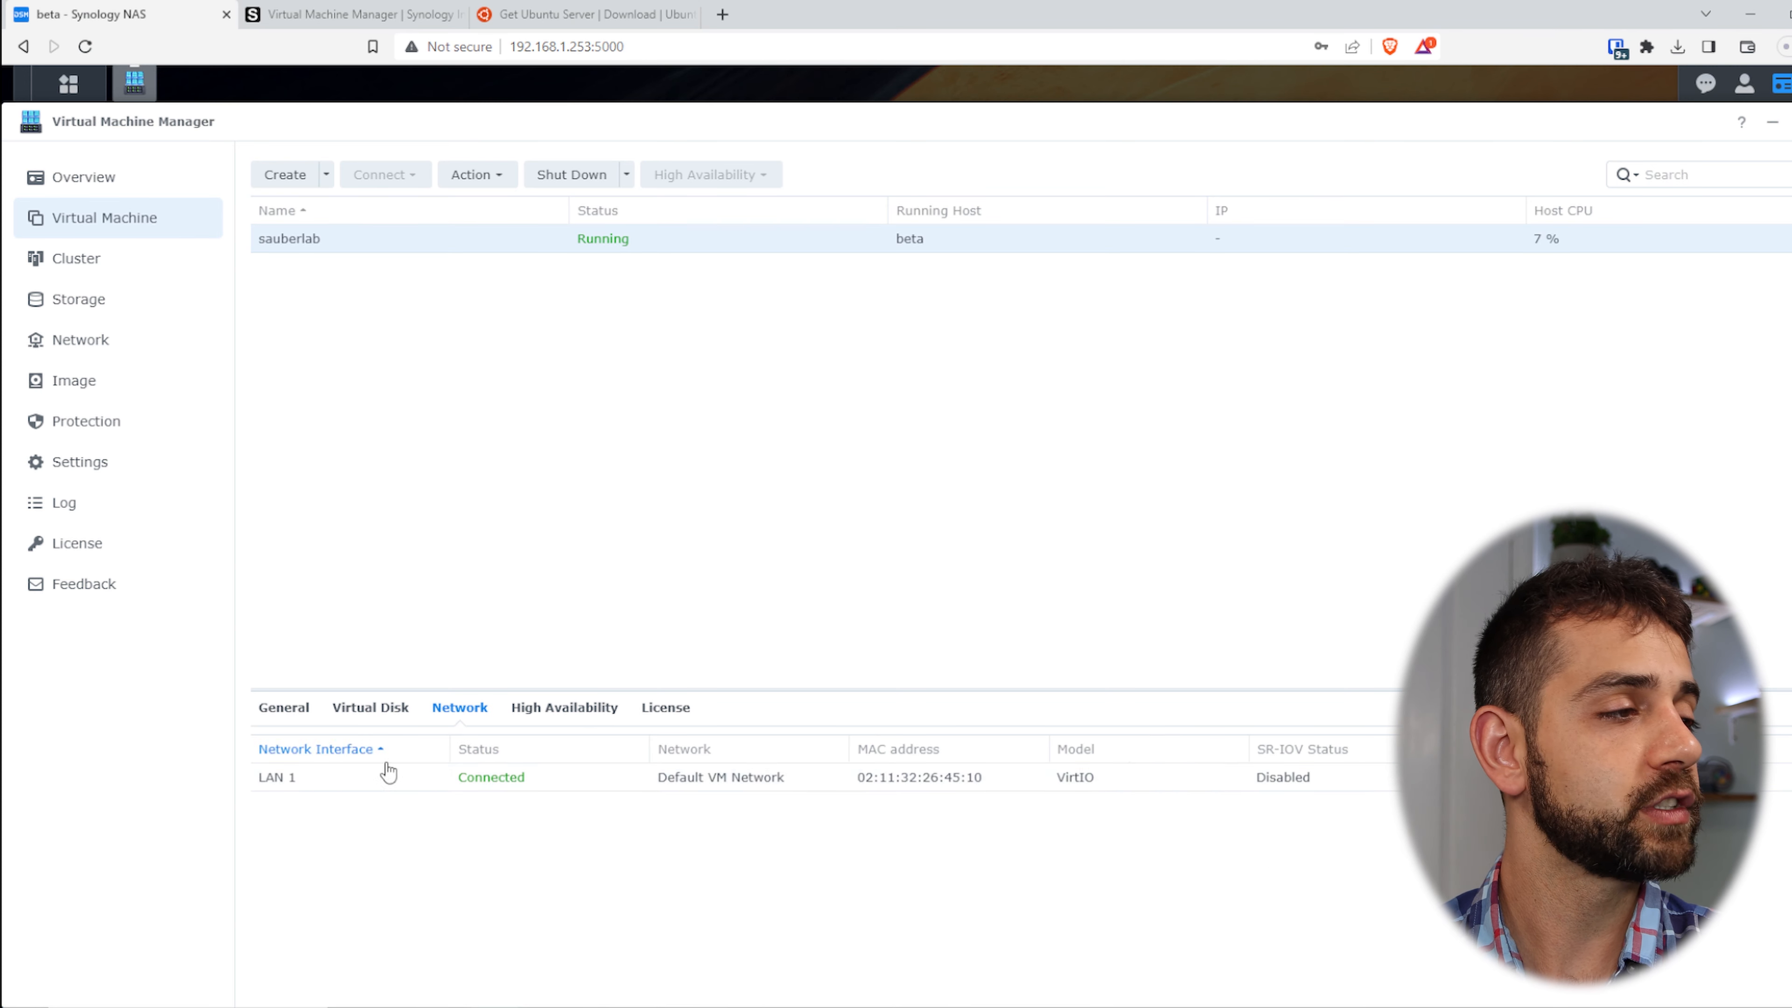
click(593, 708)
click(644, 709)
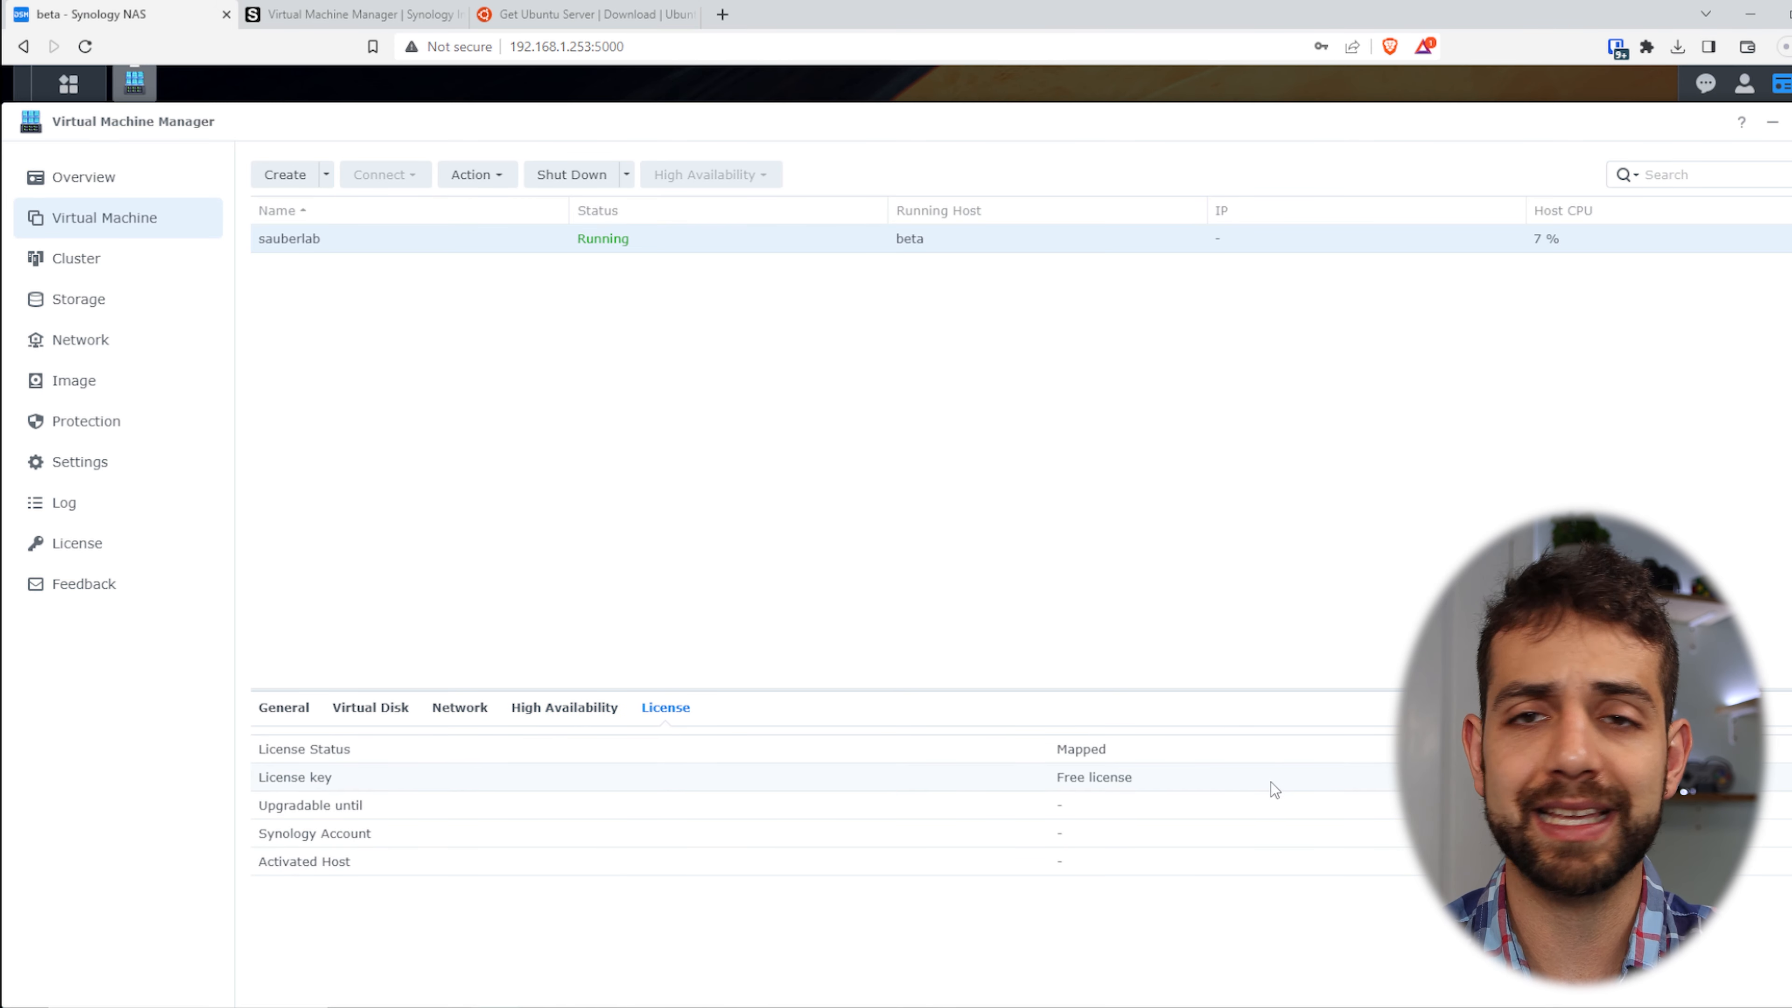
click(395, 709)
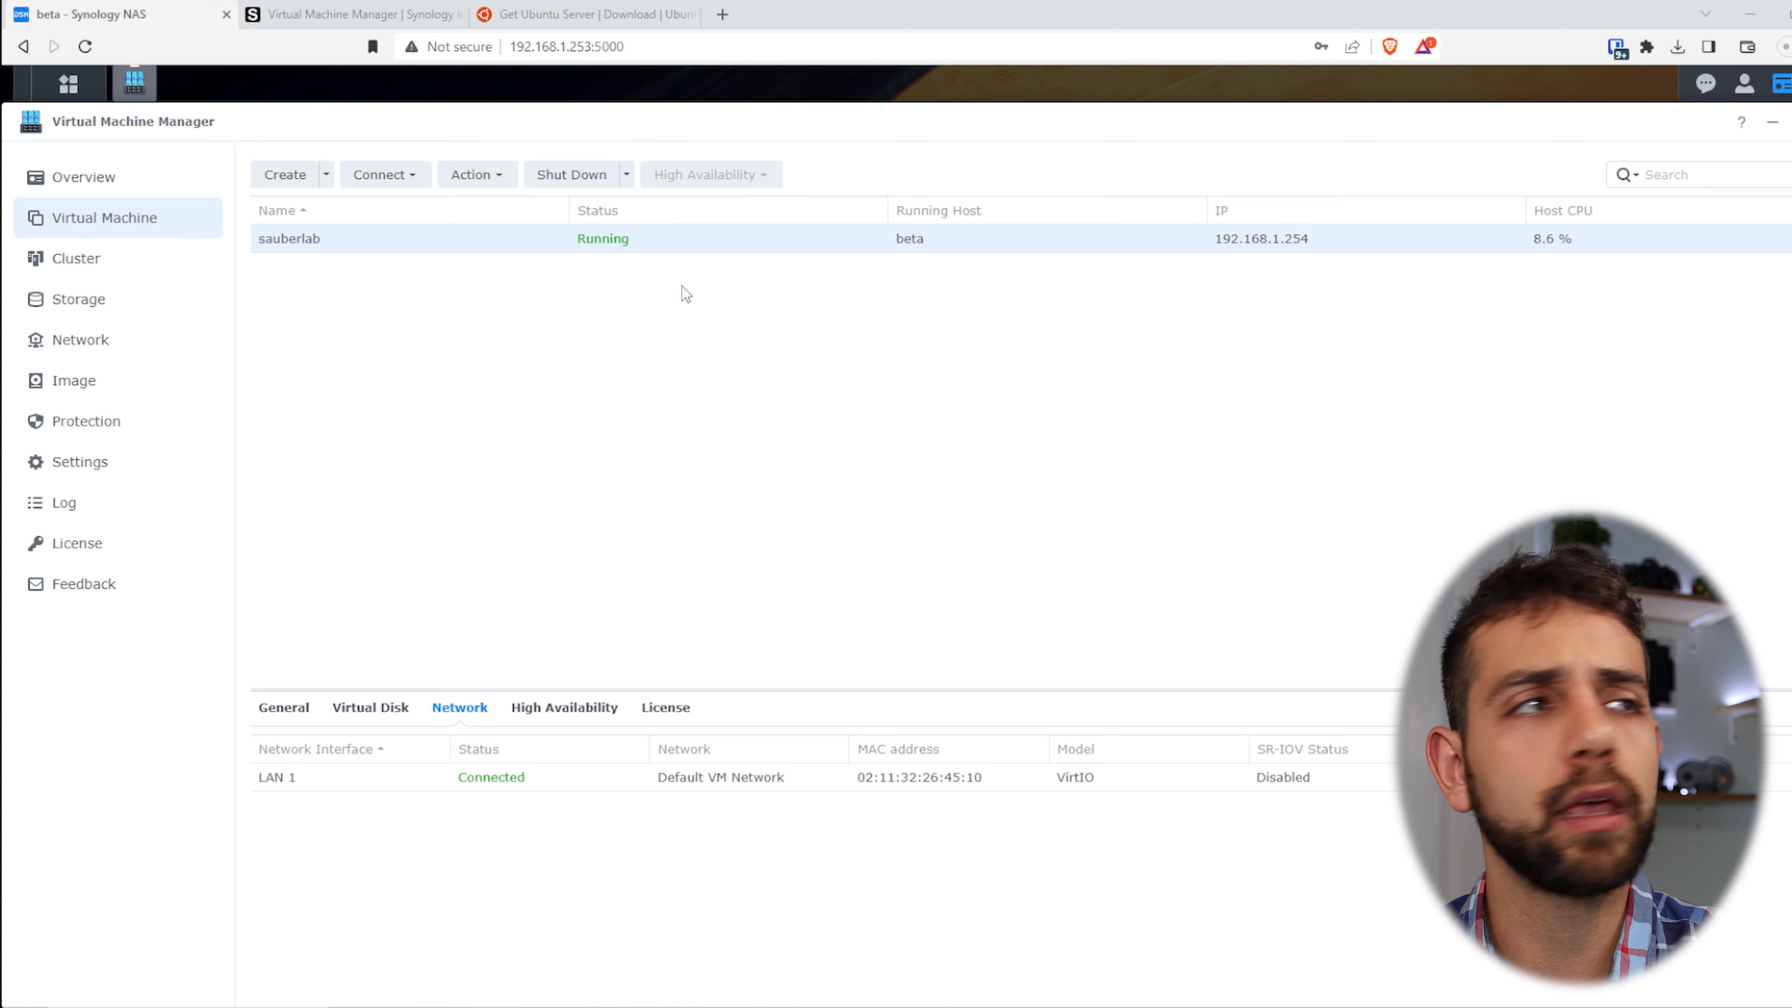
click(424, 182)
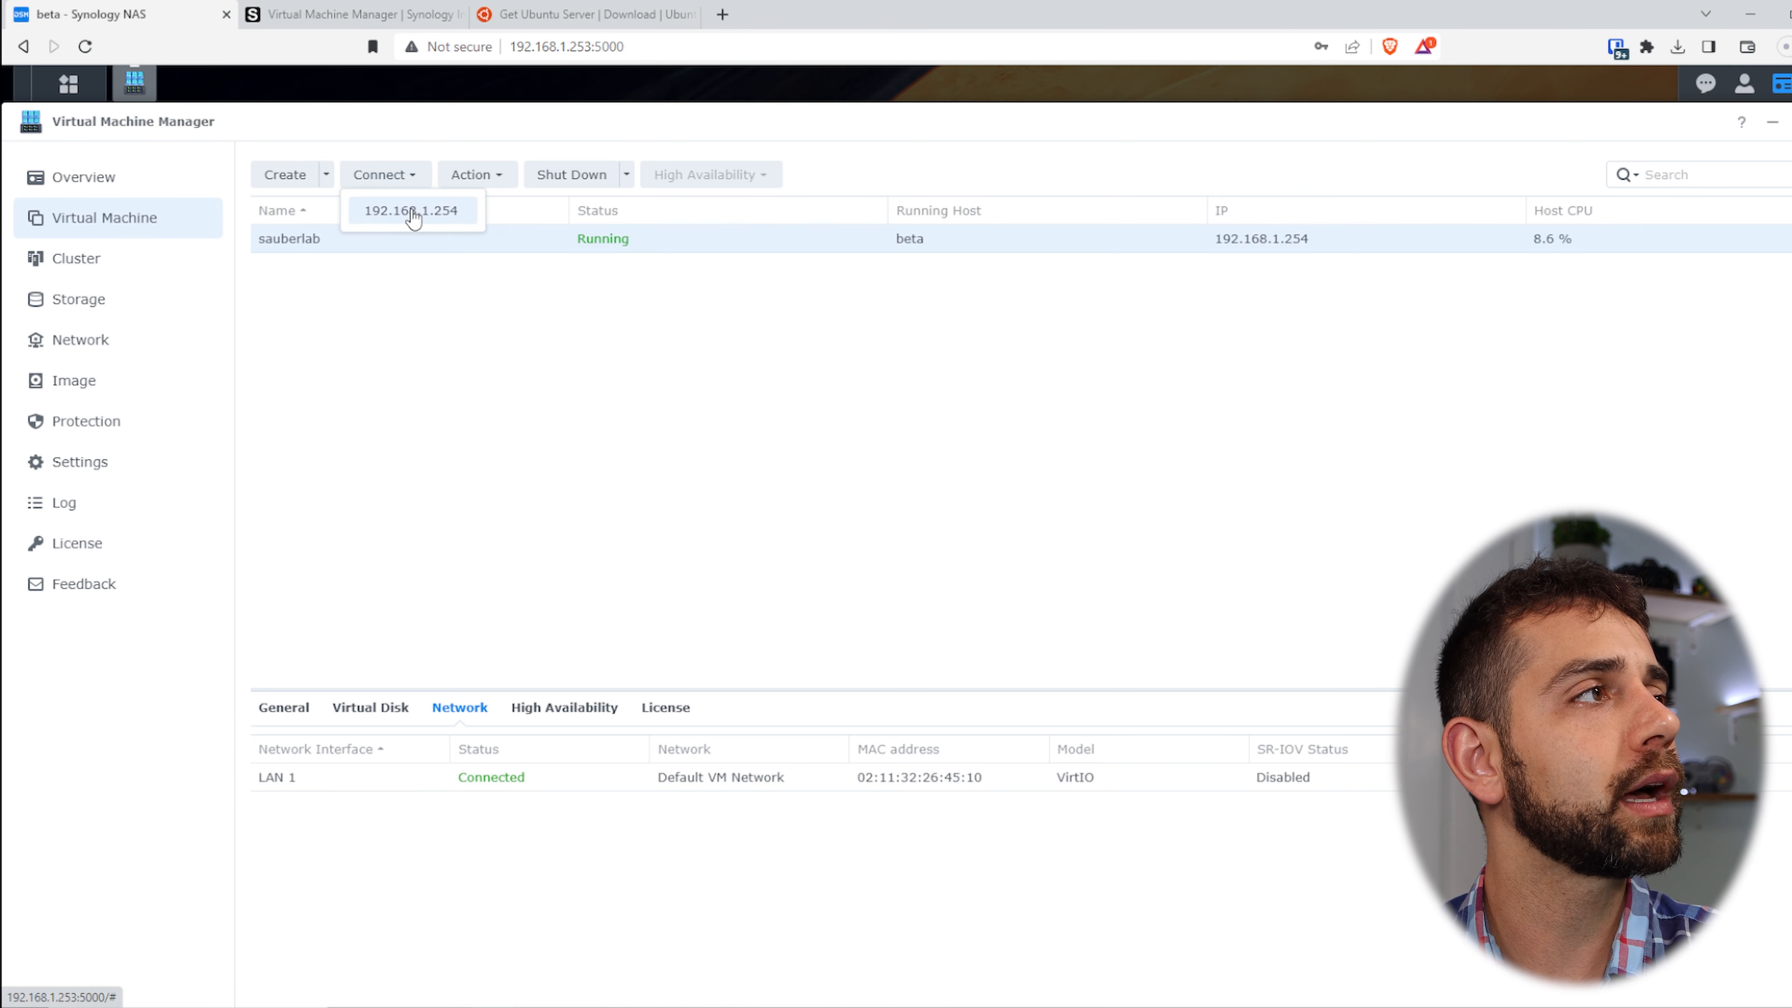
- Open Virtual DSM at 192.168.1.254 in a new tab, then view the ISO image library
click(409, 212)
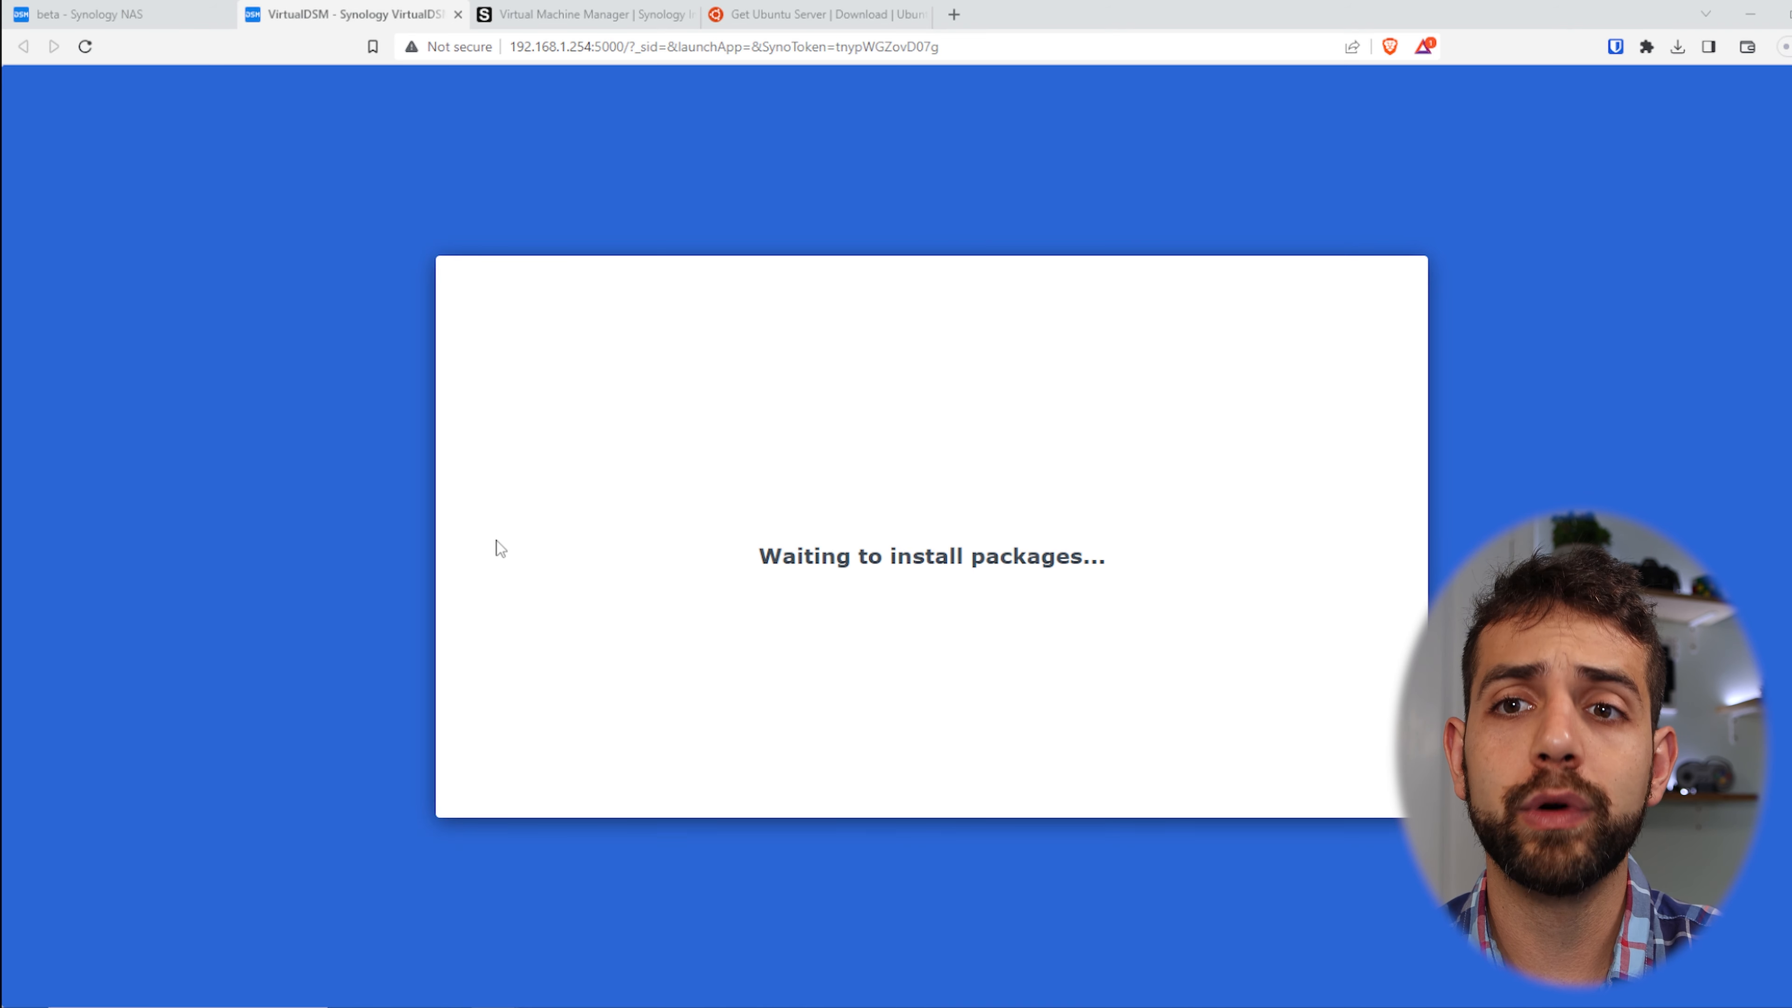
click(69, 7)
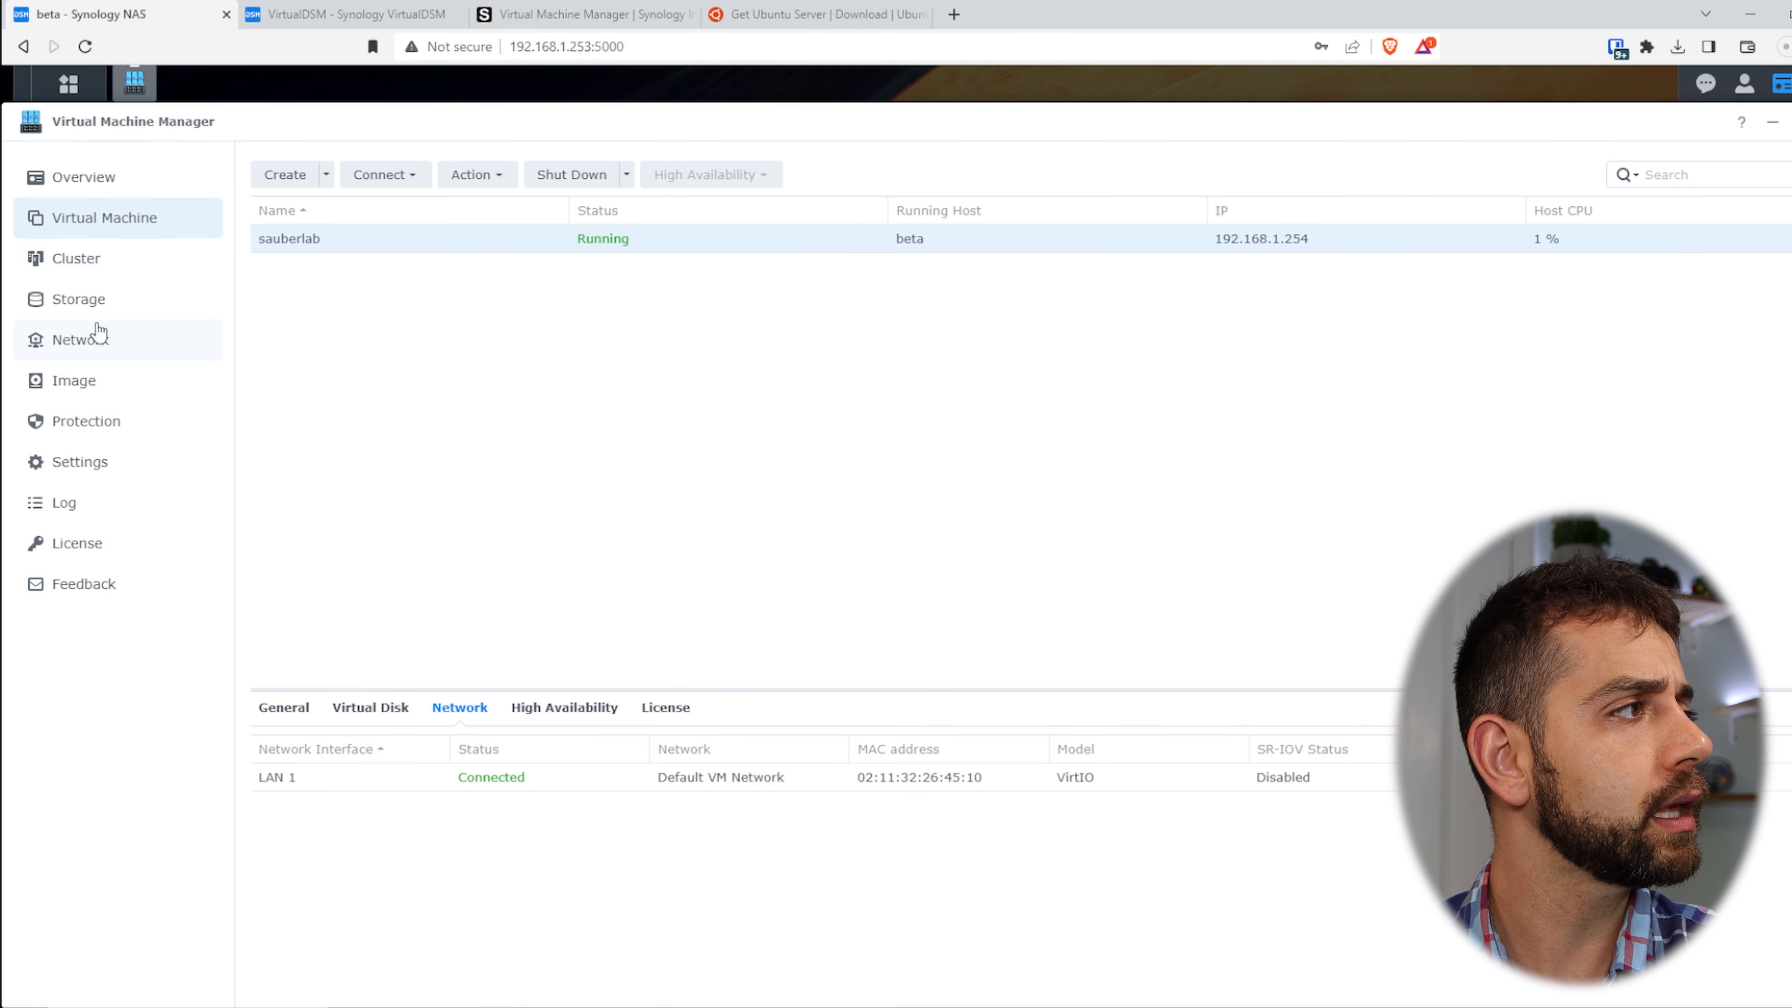
click(113, 395)
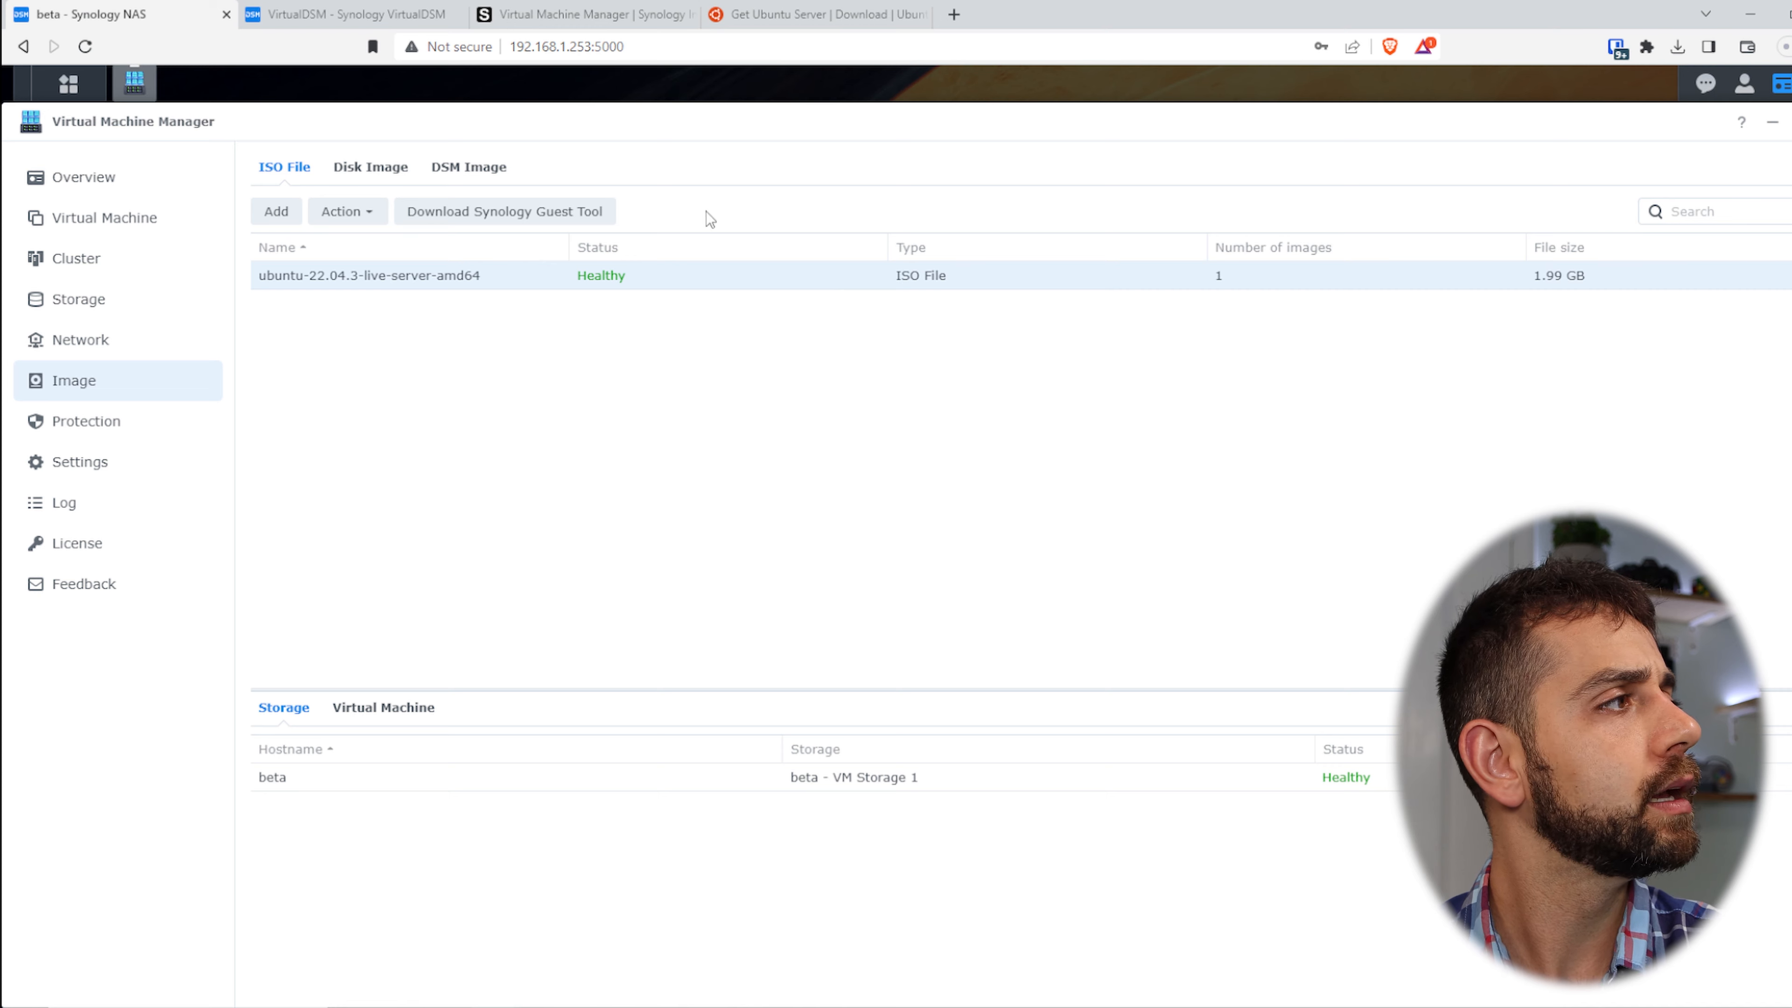
- Start a new Linux virtual machine on the default storage
click(119, 220)
click(280, 178)
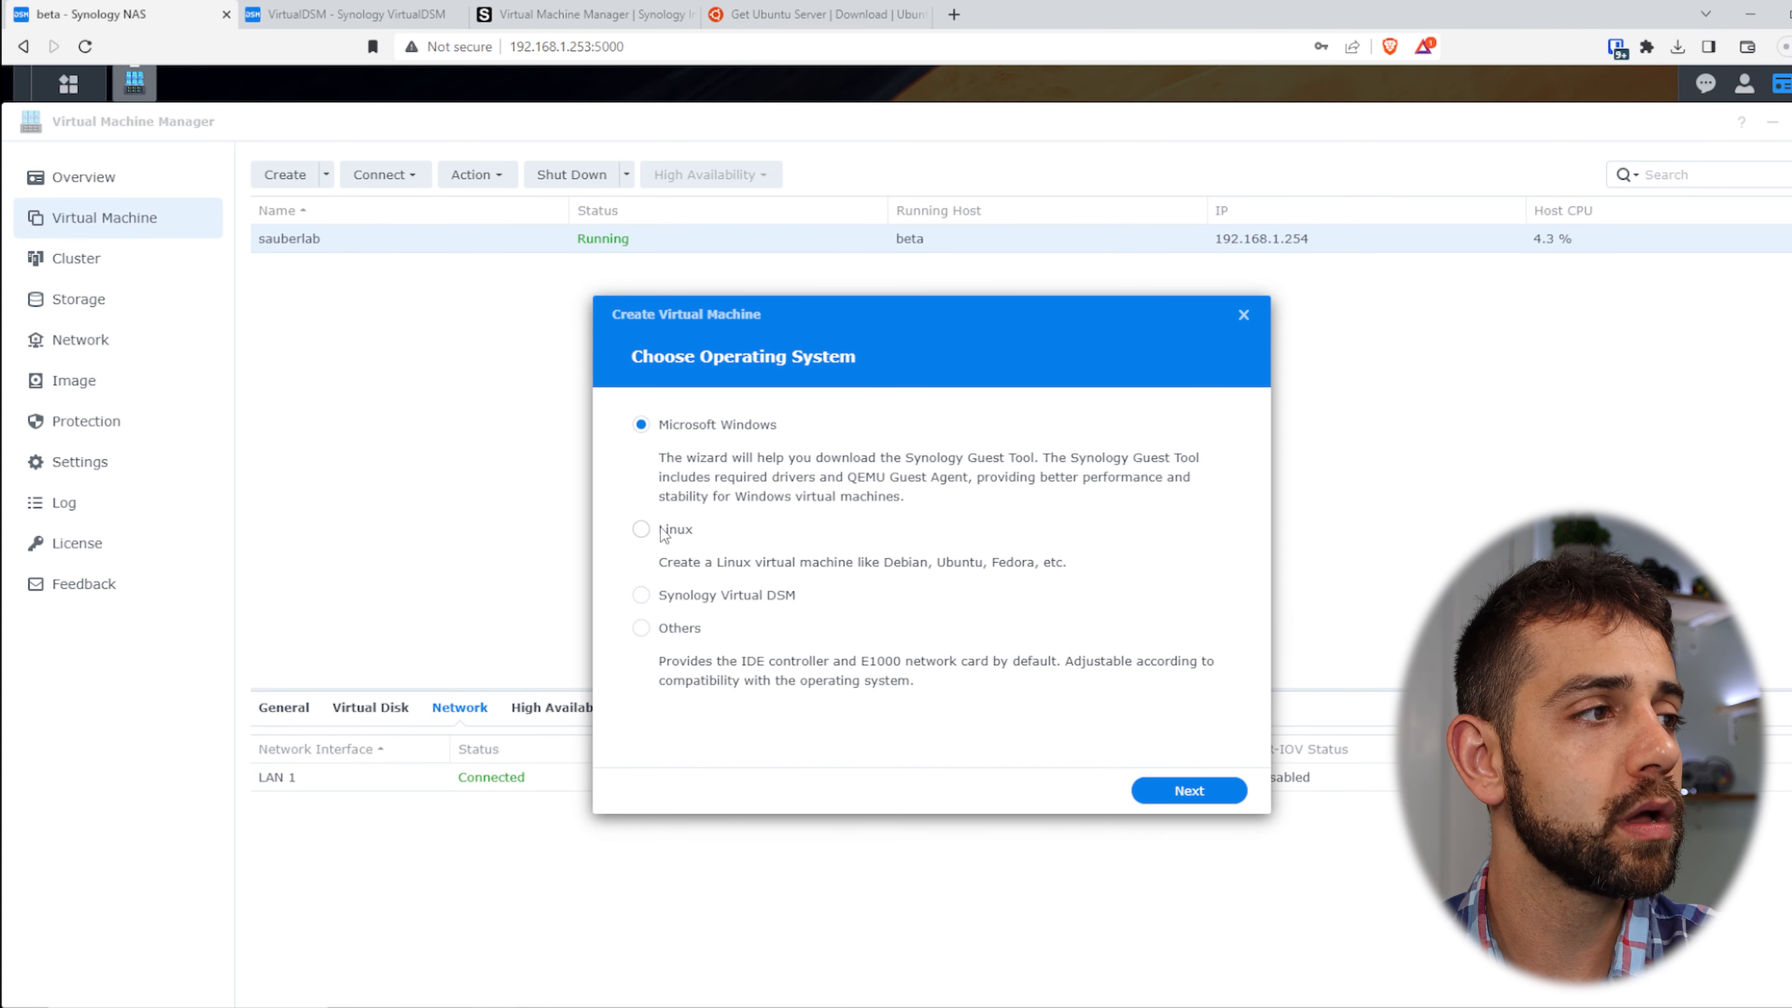
click(669, 533)
click(1214, 785)
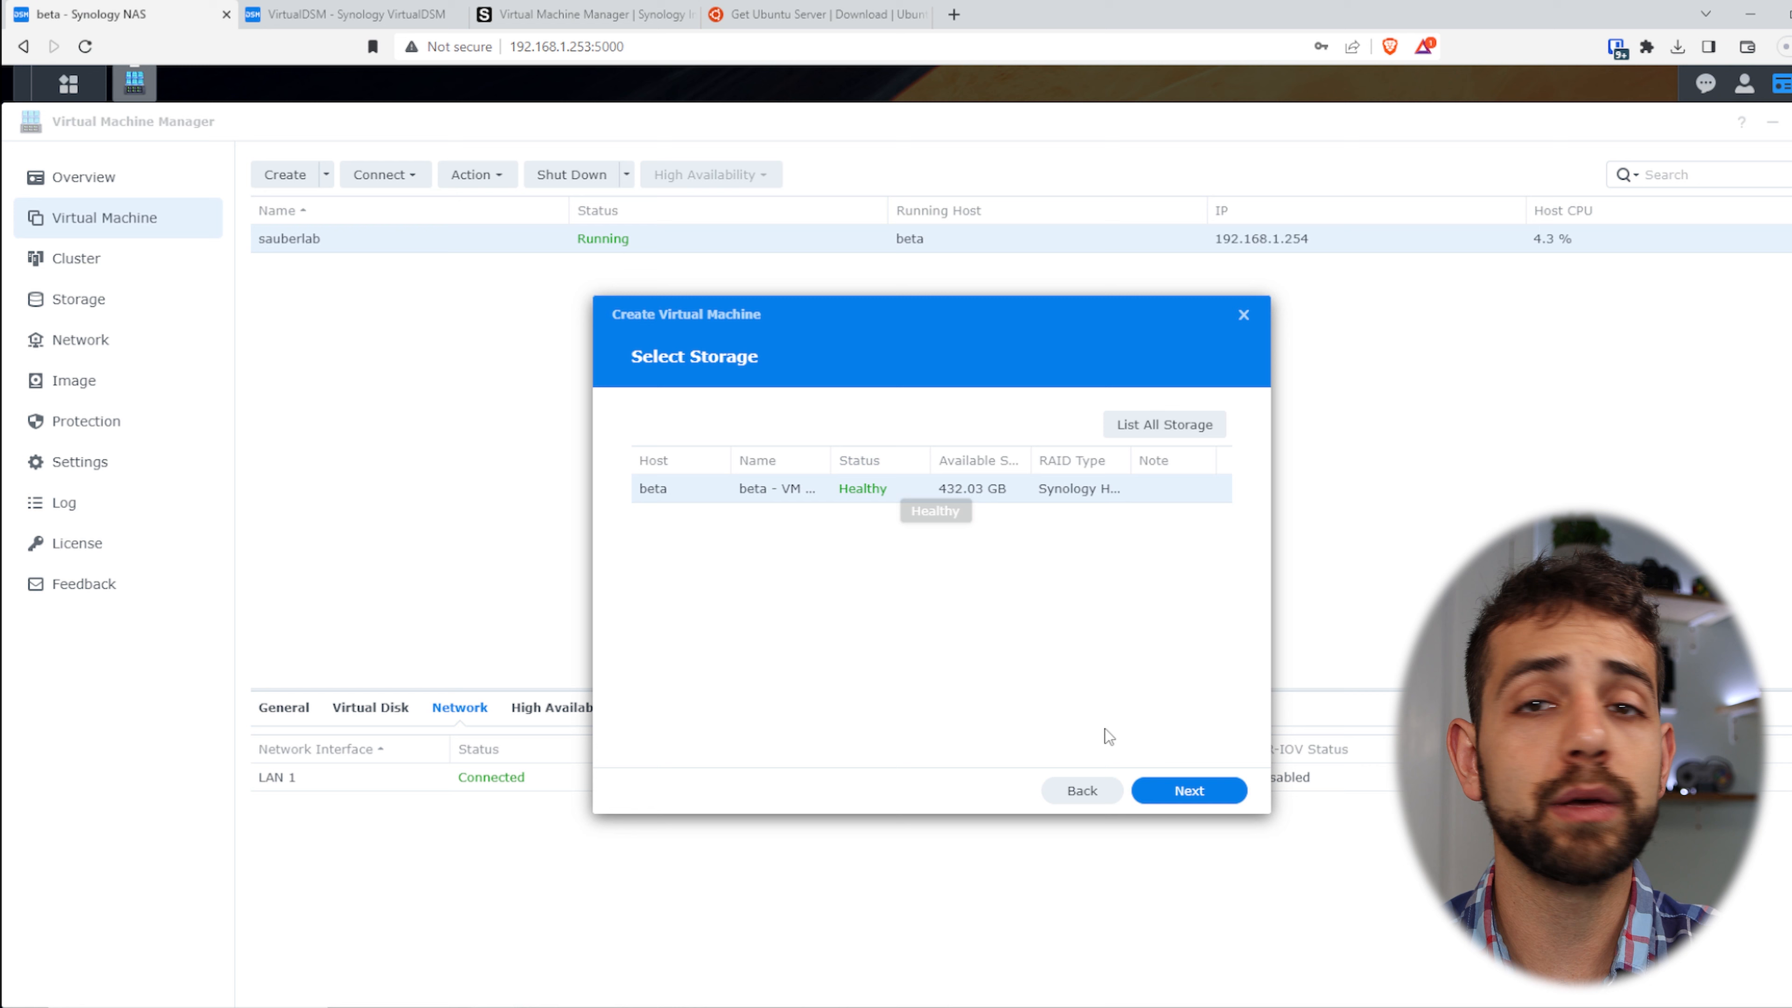
click(1224, 794)
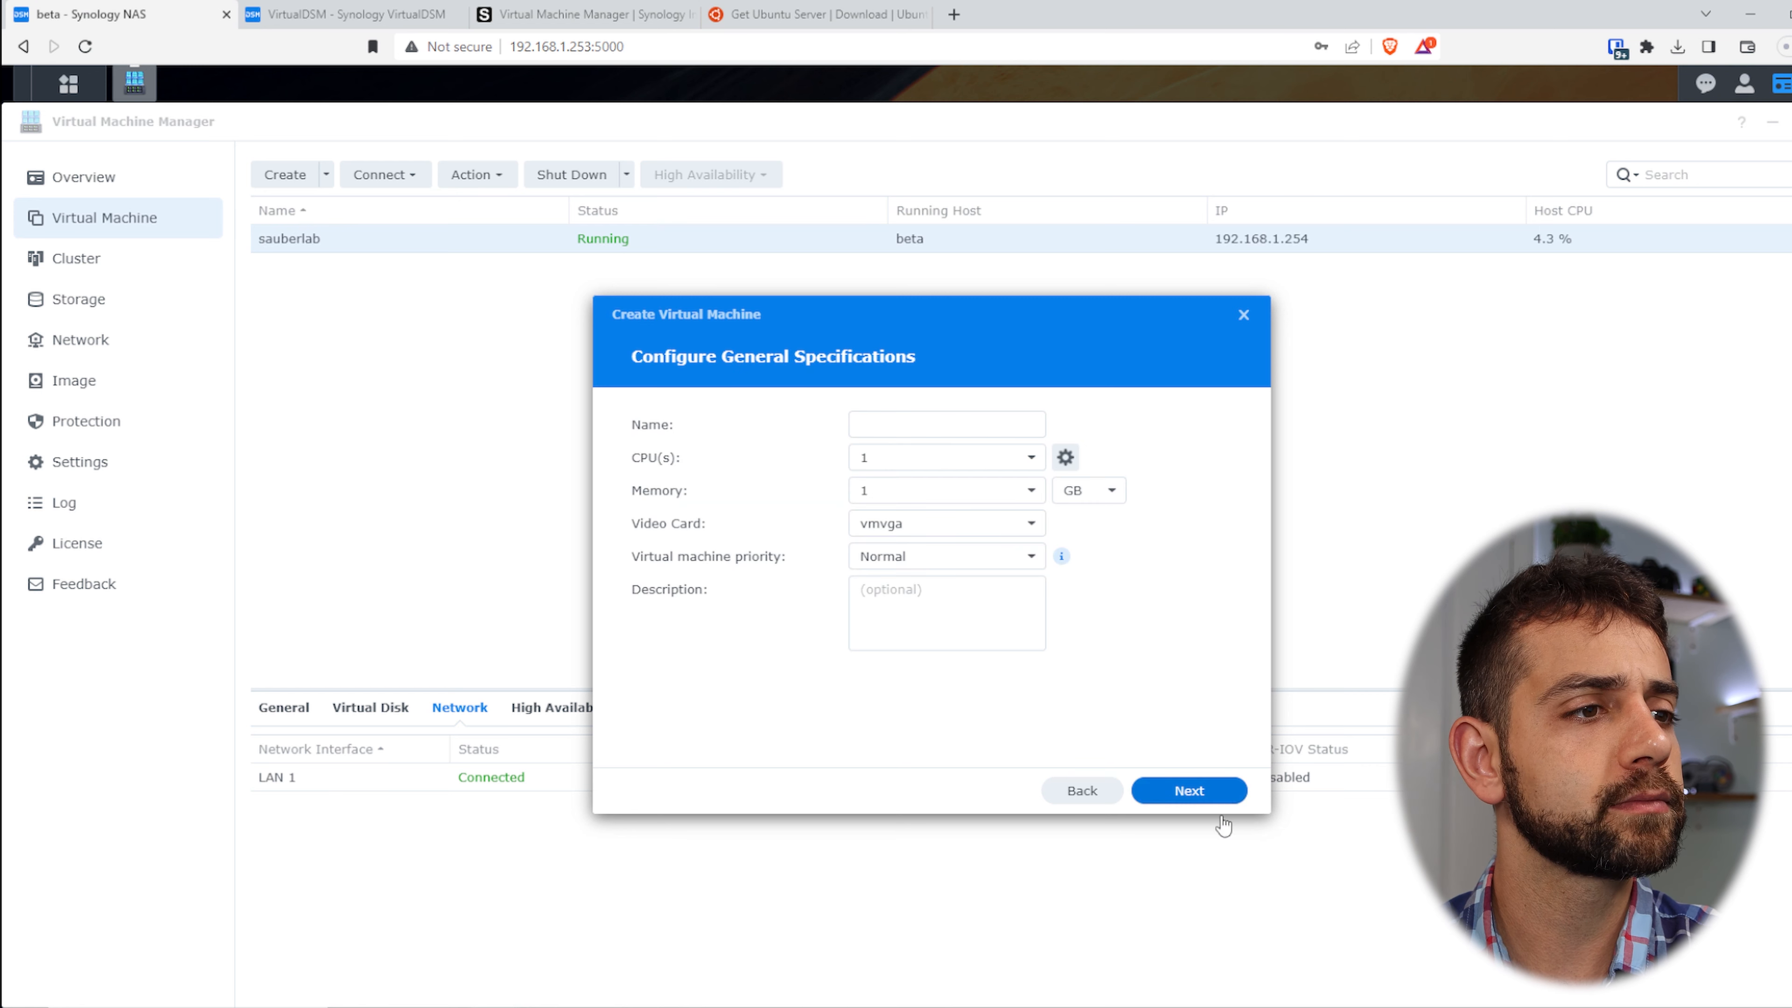
- Name it ubuntu with 1 CPU, 1 GB memory, vmvga video and Normal priority
click(894, 427)
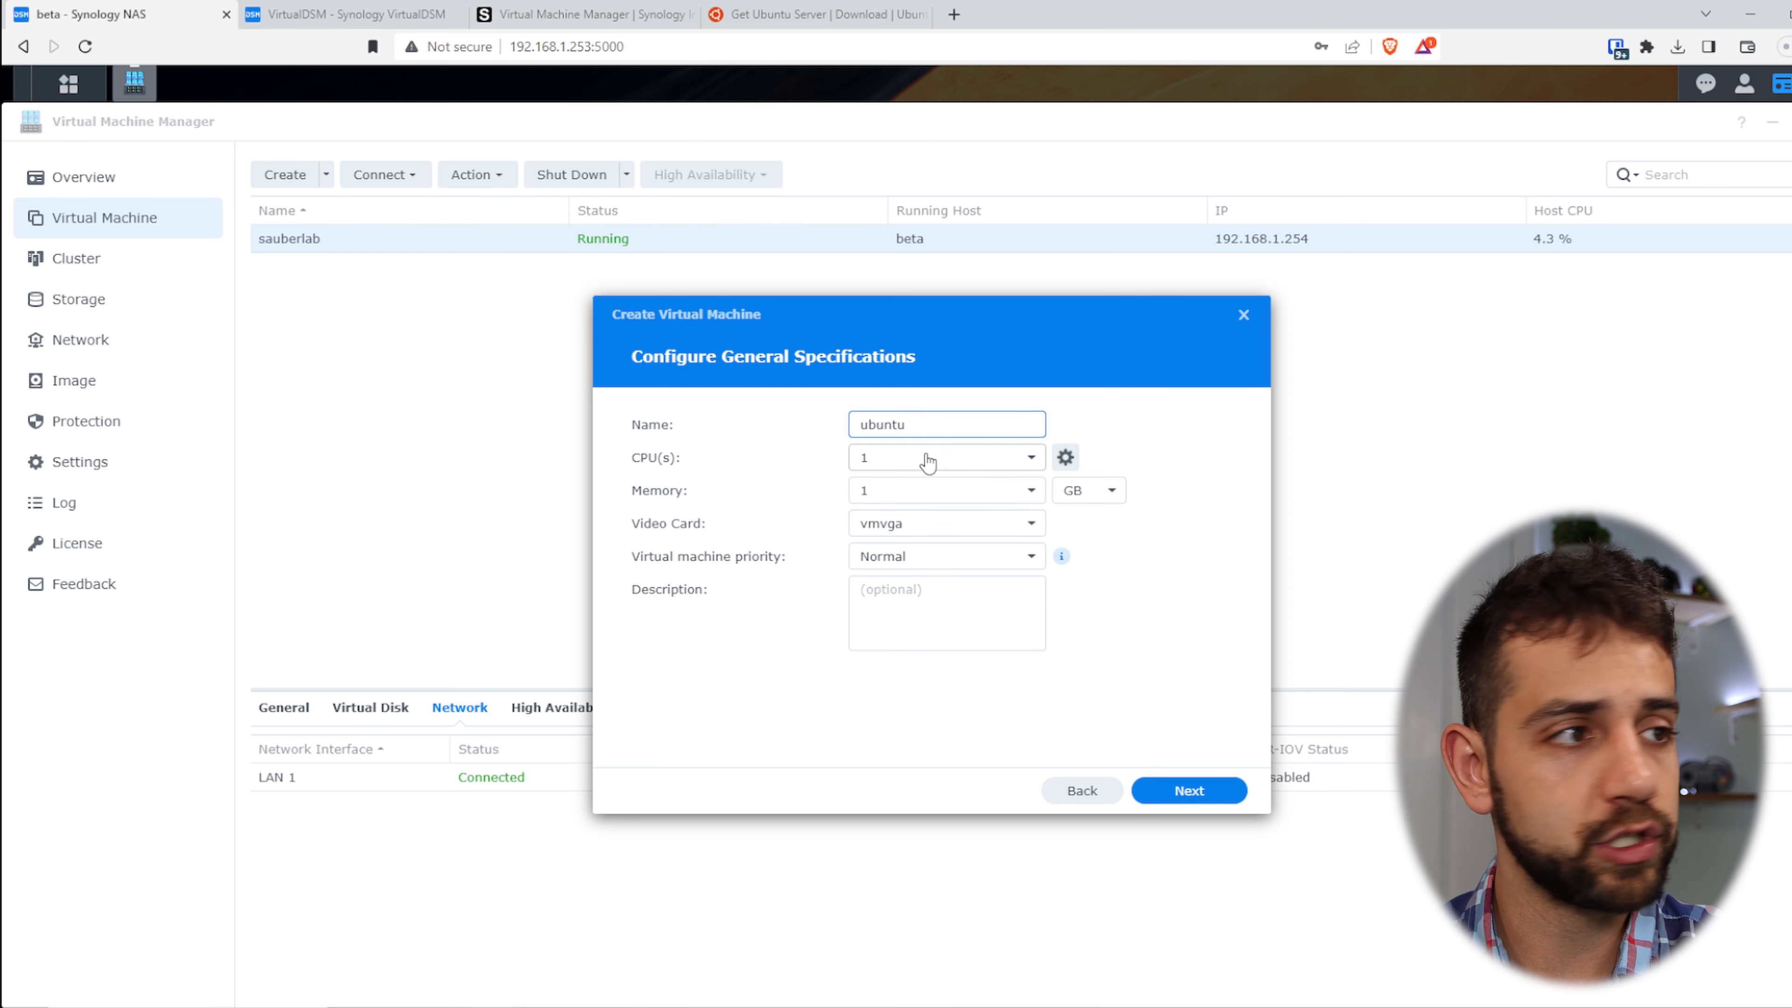
click(930, 526)
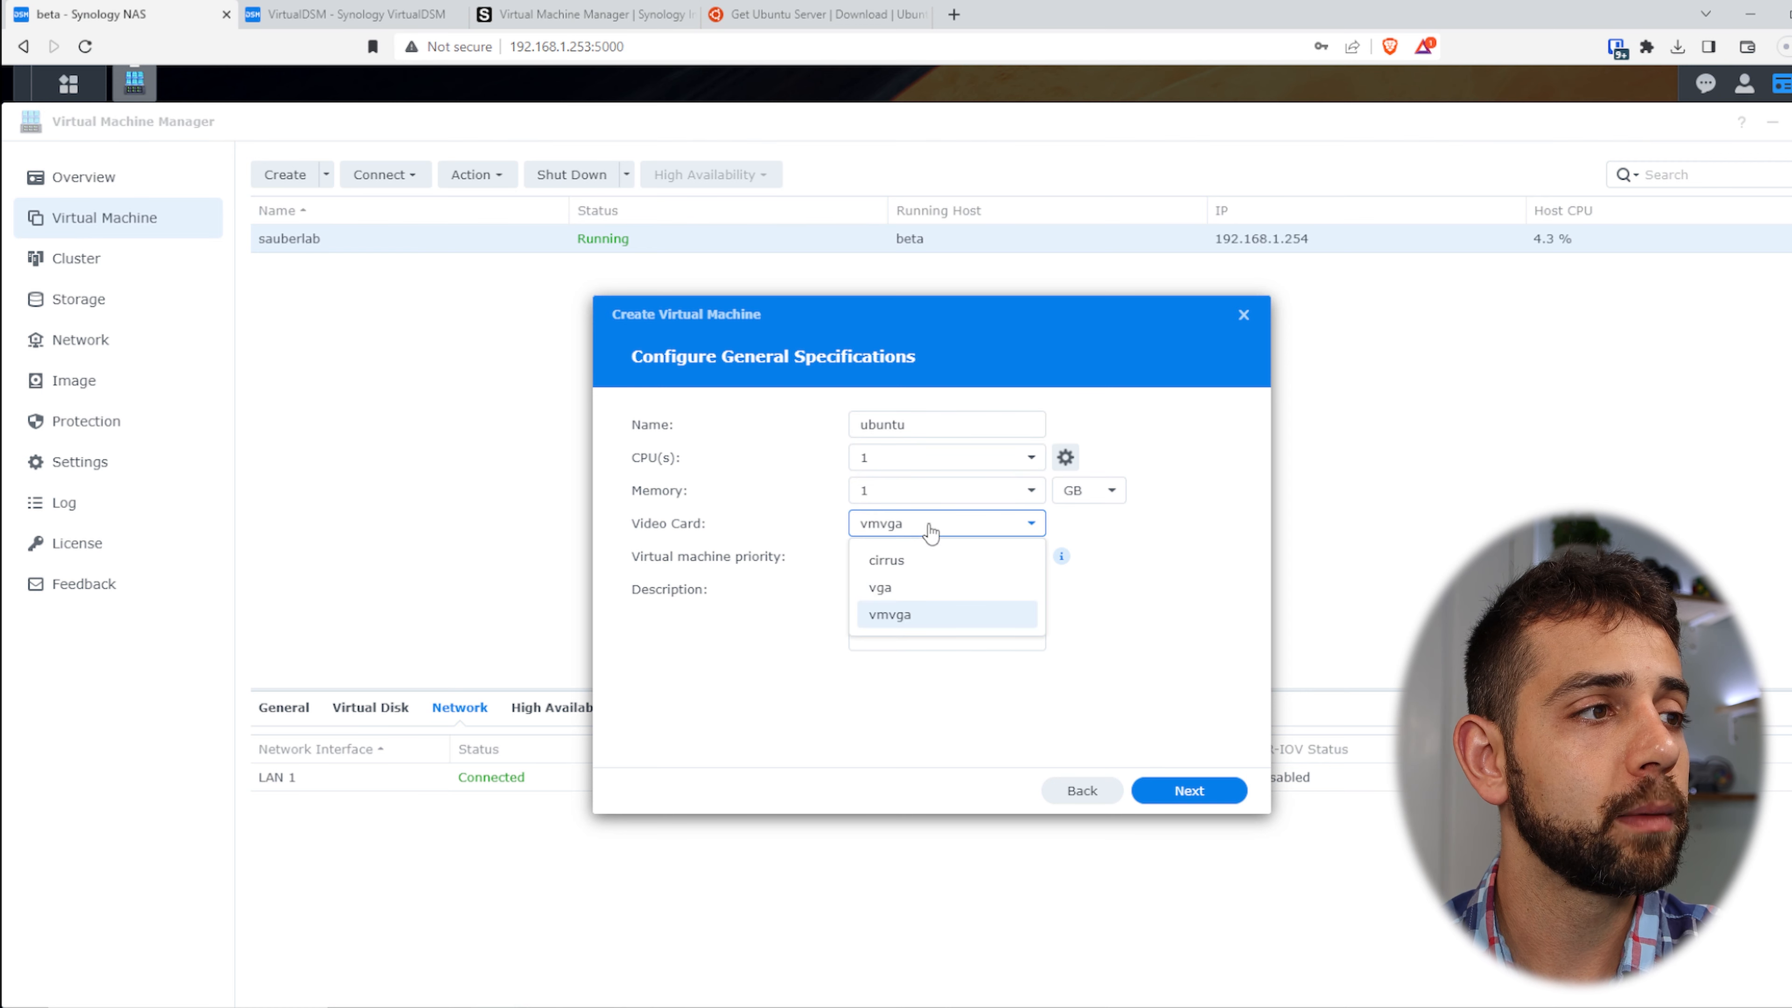
click(931, 530)
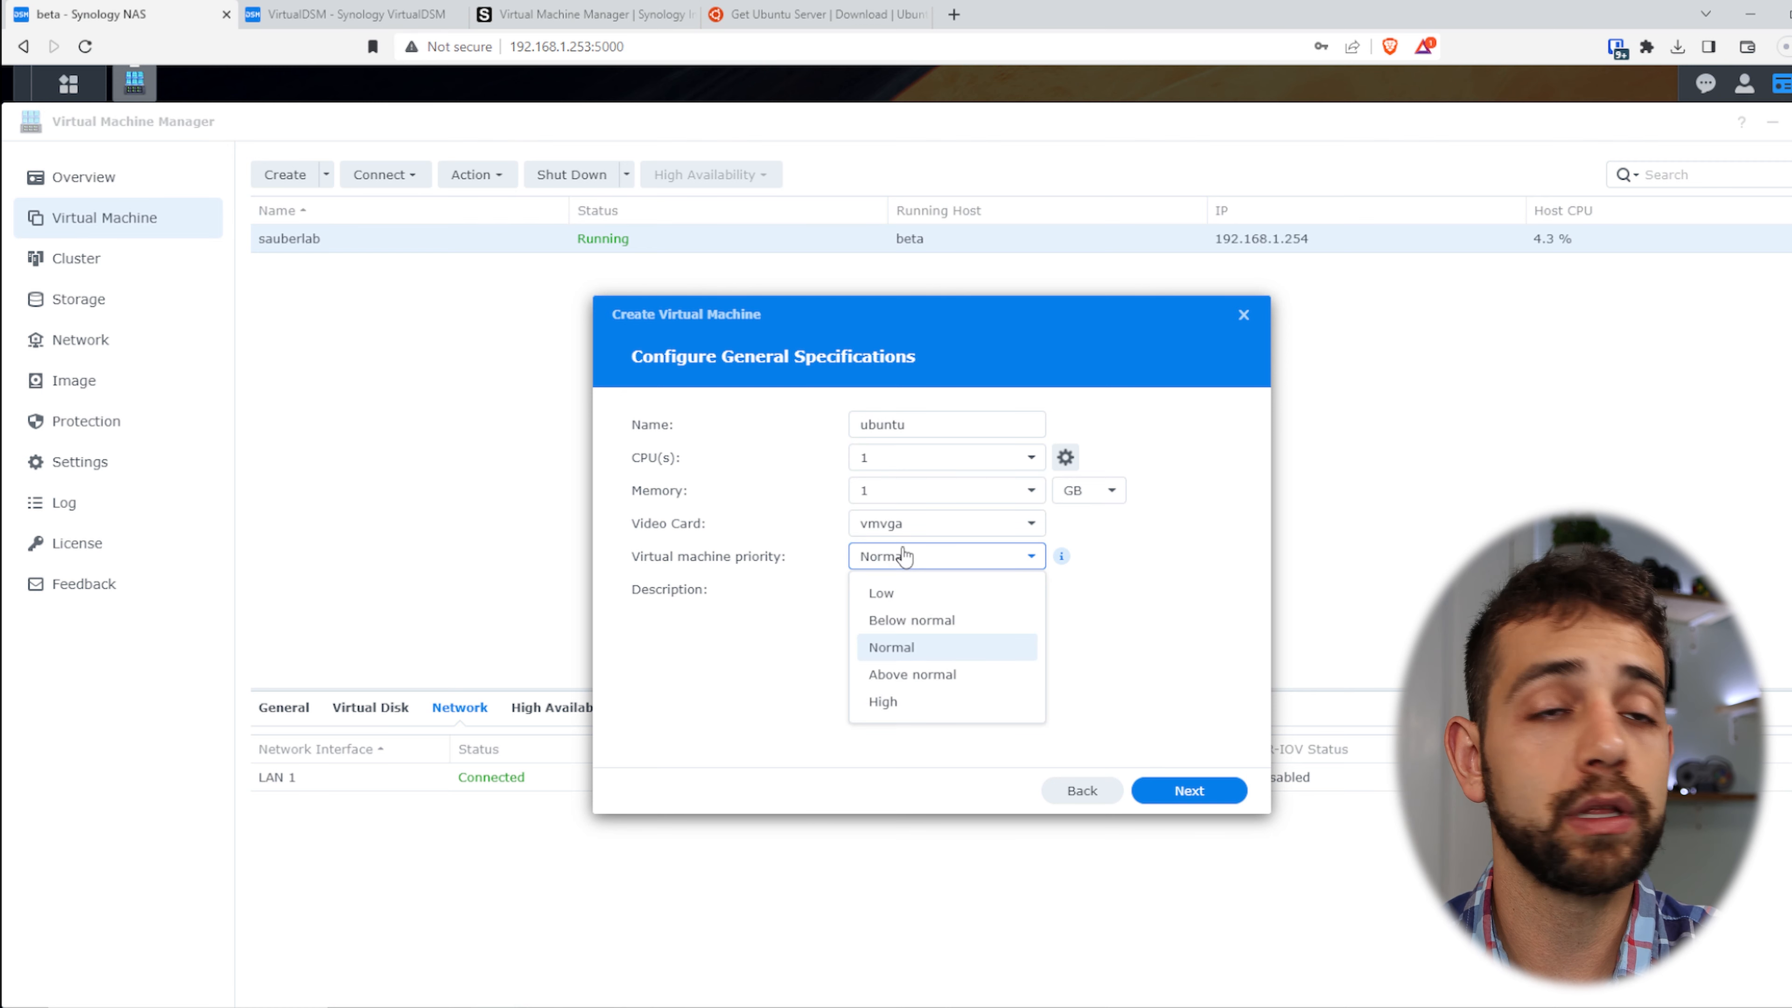
click(905, 556)
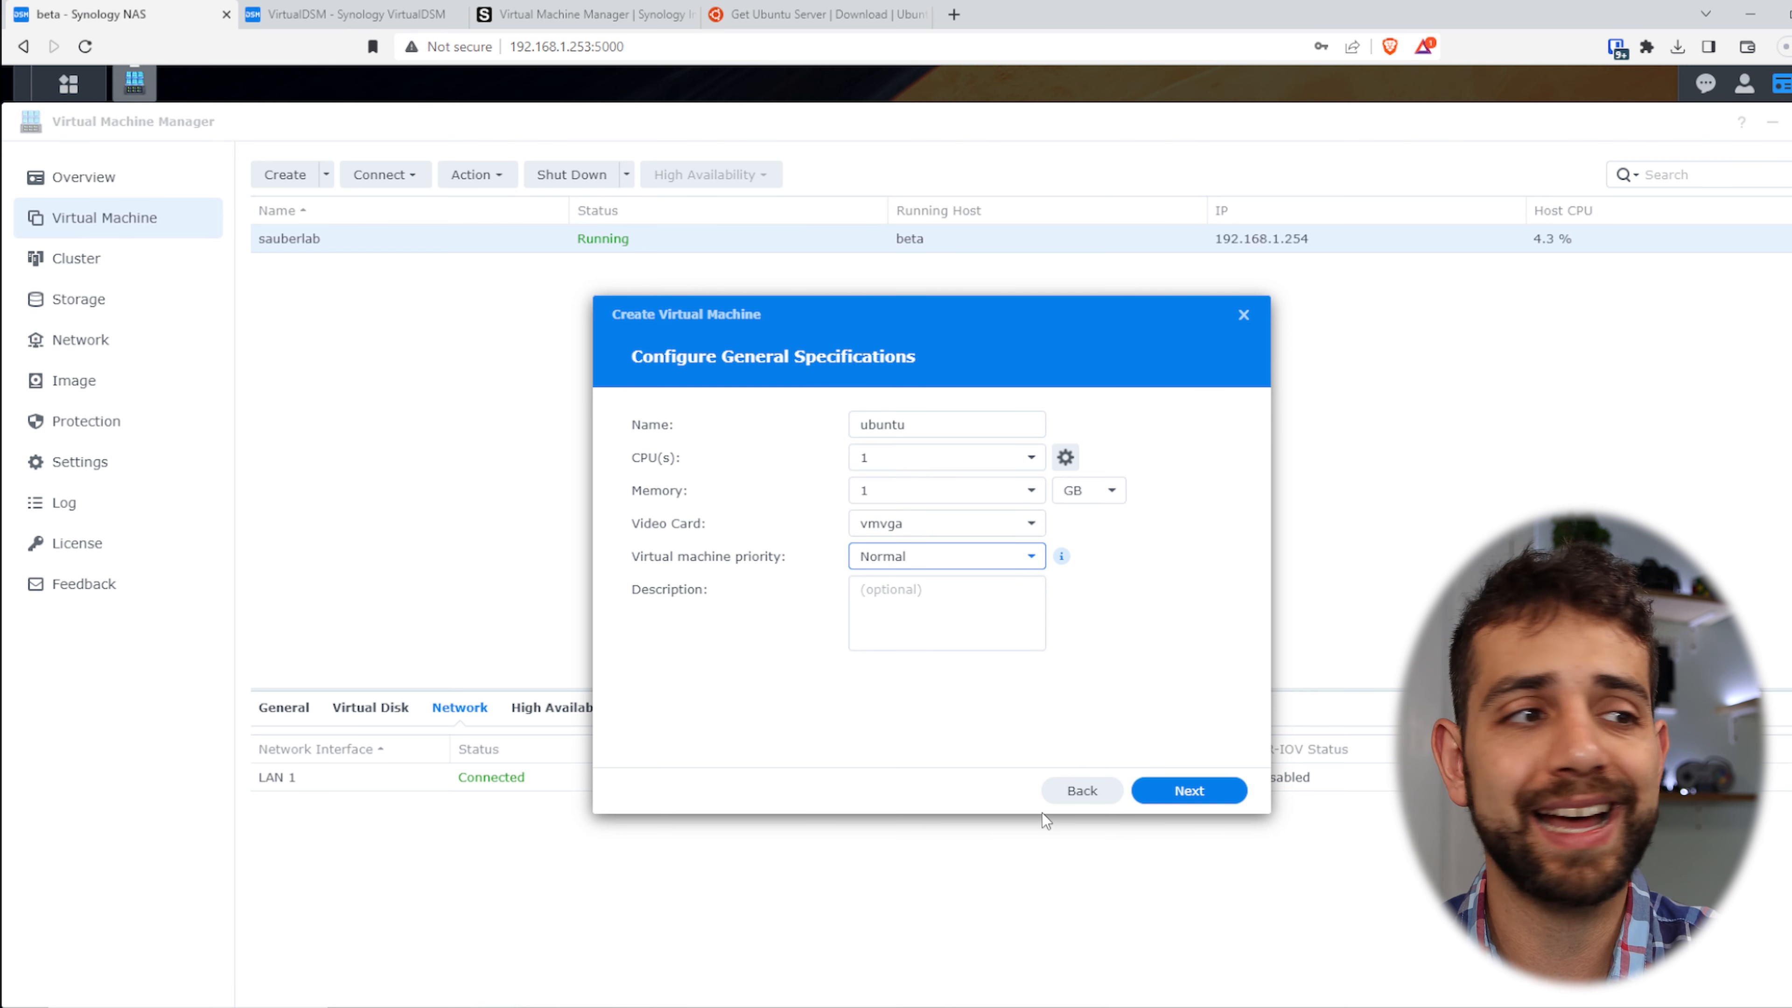
click(1192, 789)
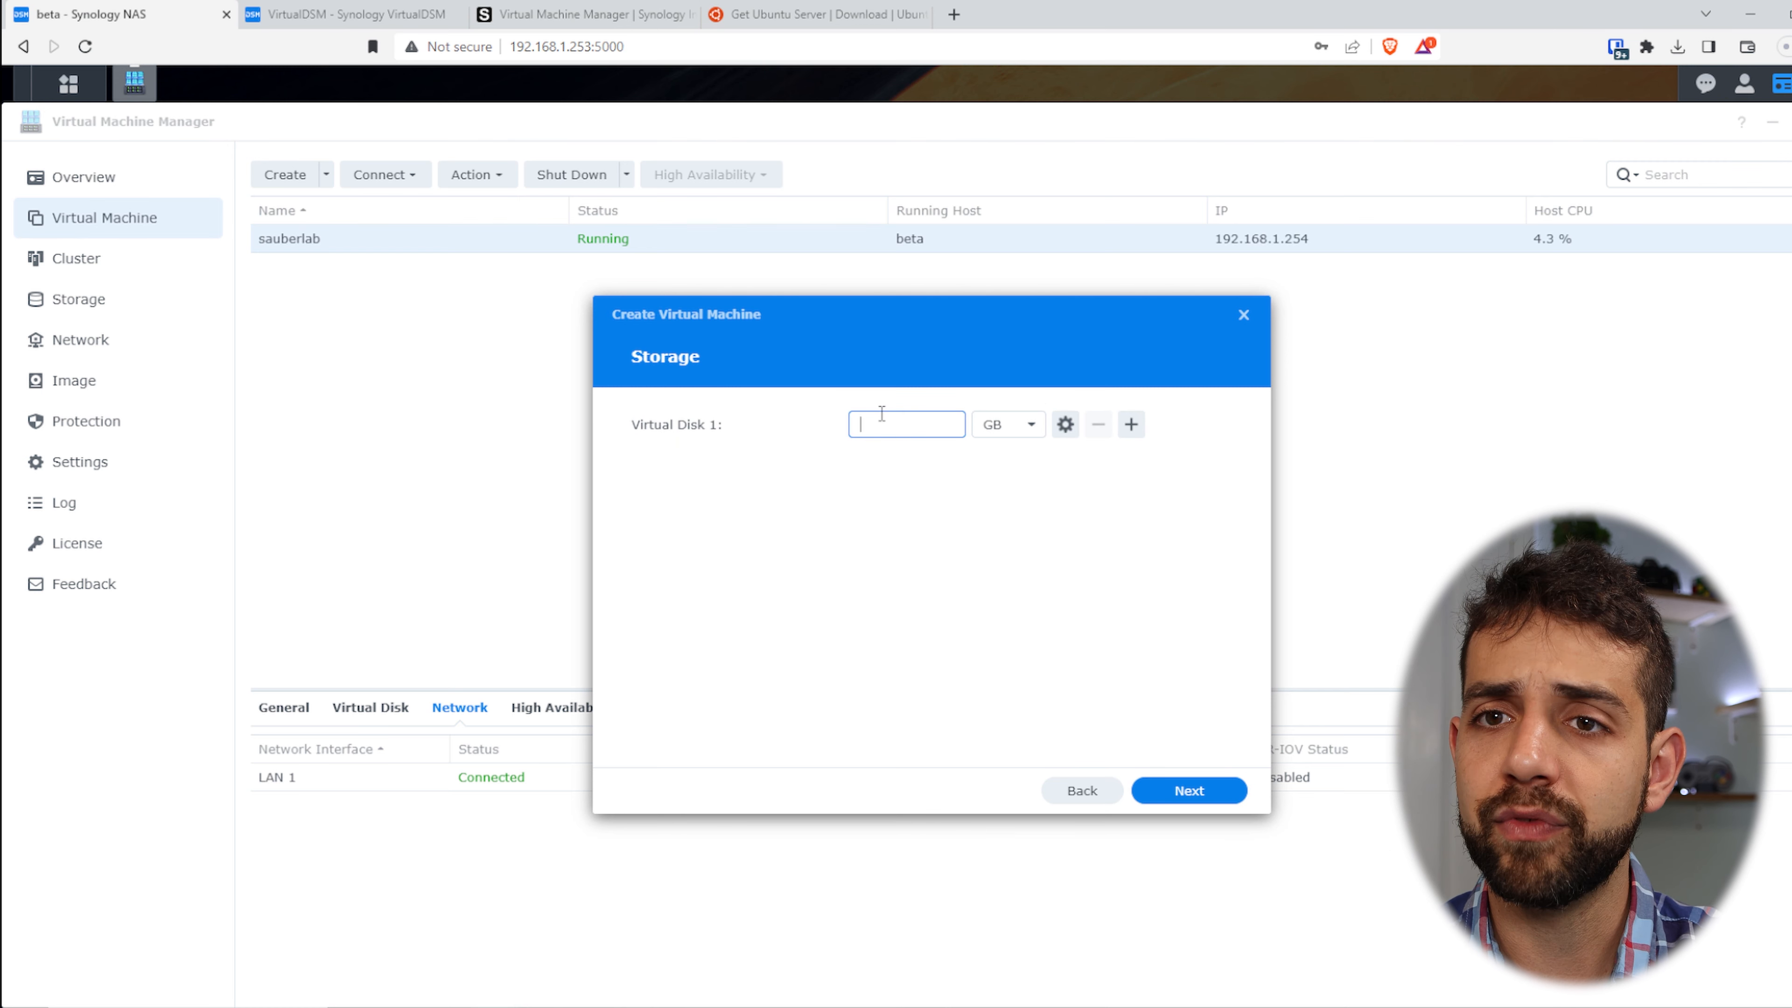
- Make Virtual Disk 1 50 GB with Space Reclamation enabled
text(50)
key(Tab)
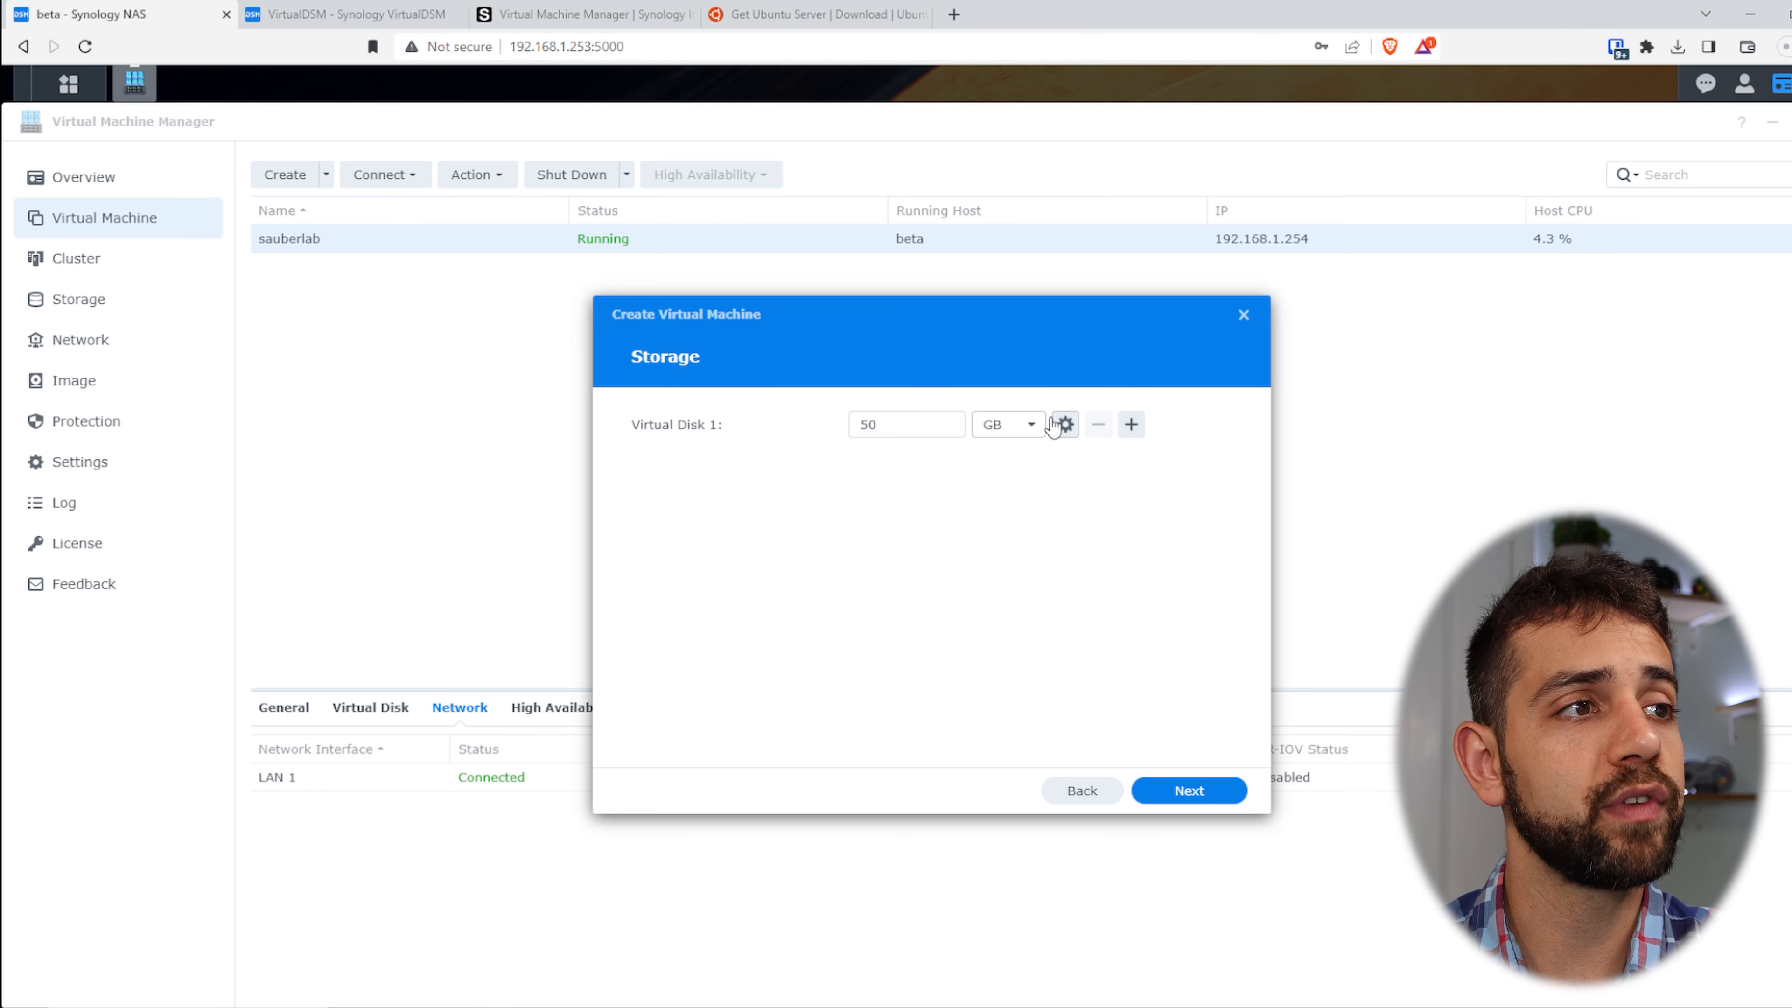
click(1065, 426)
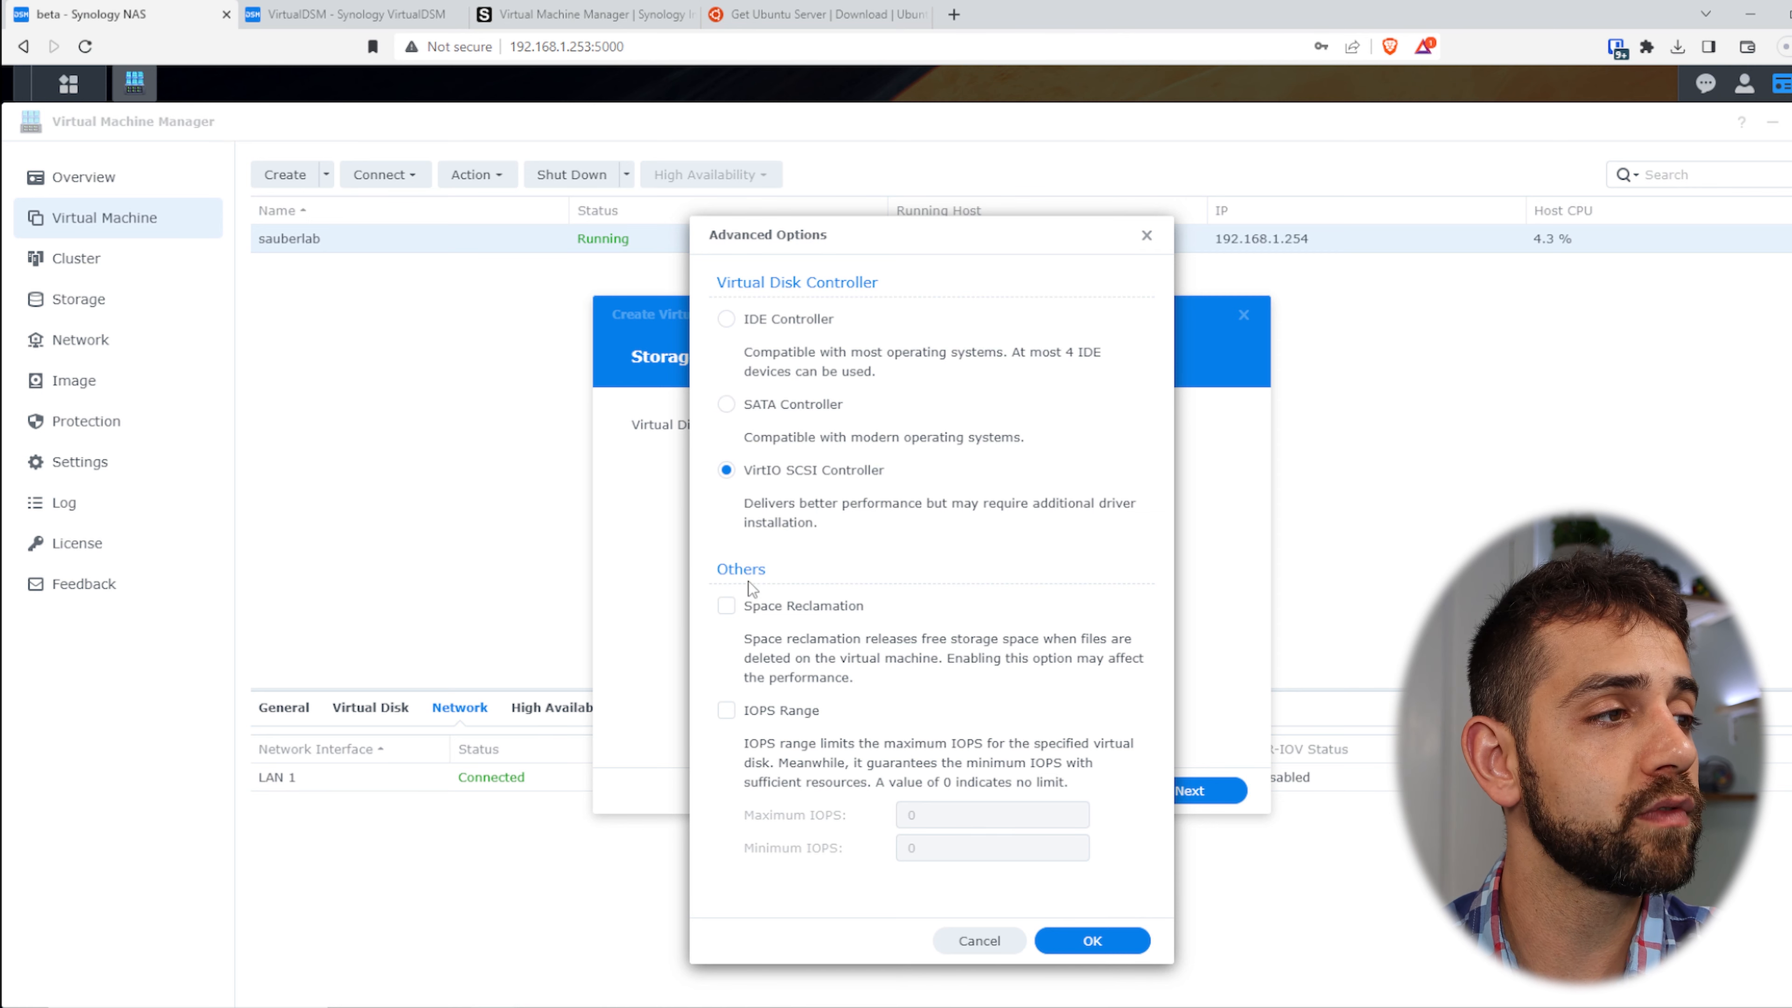
click(766, 612)
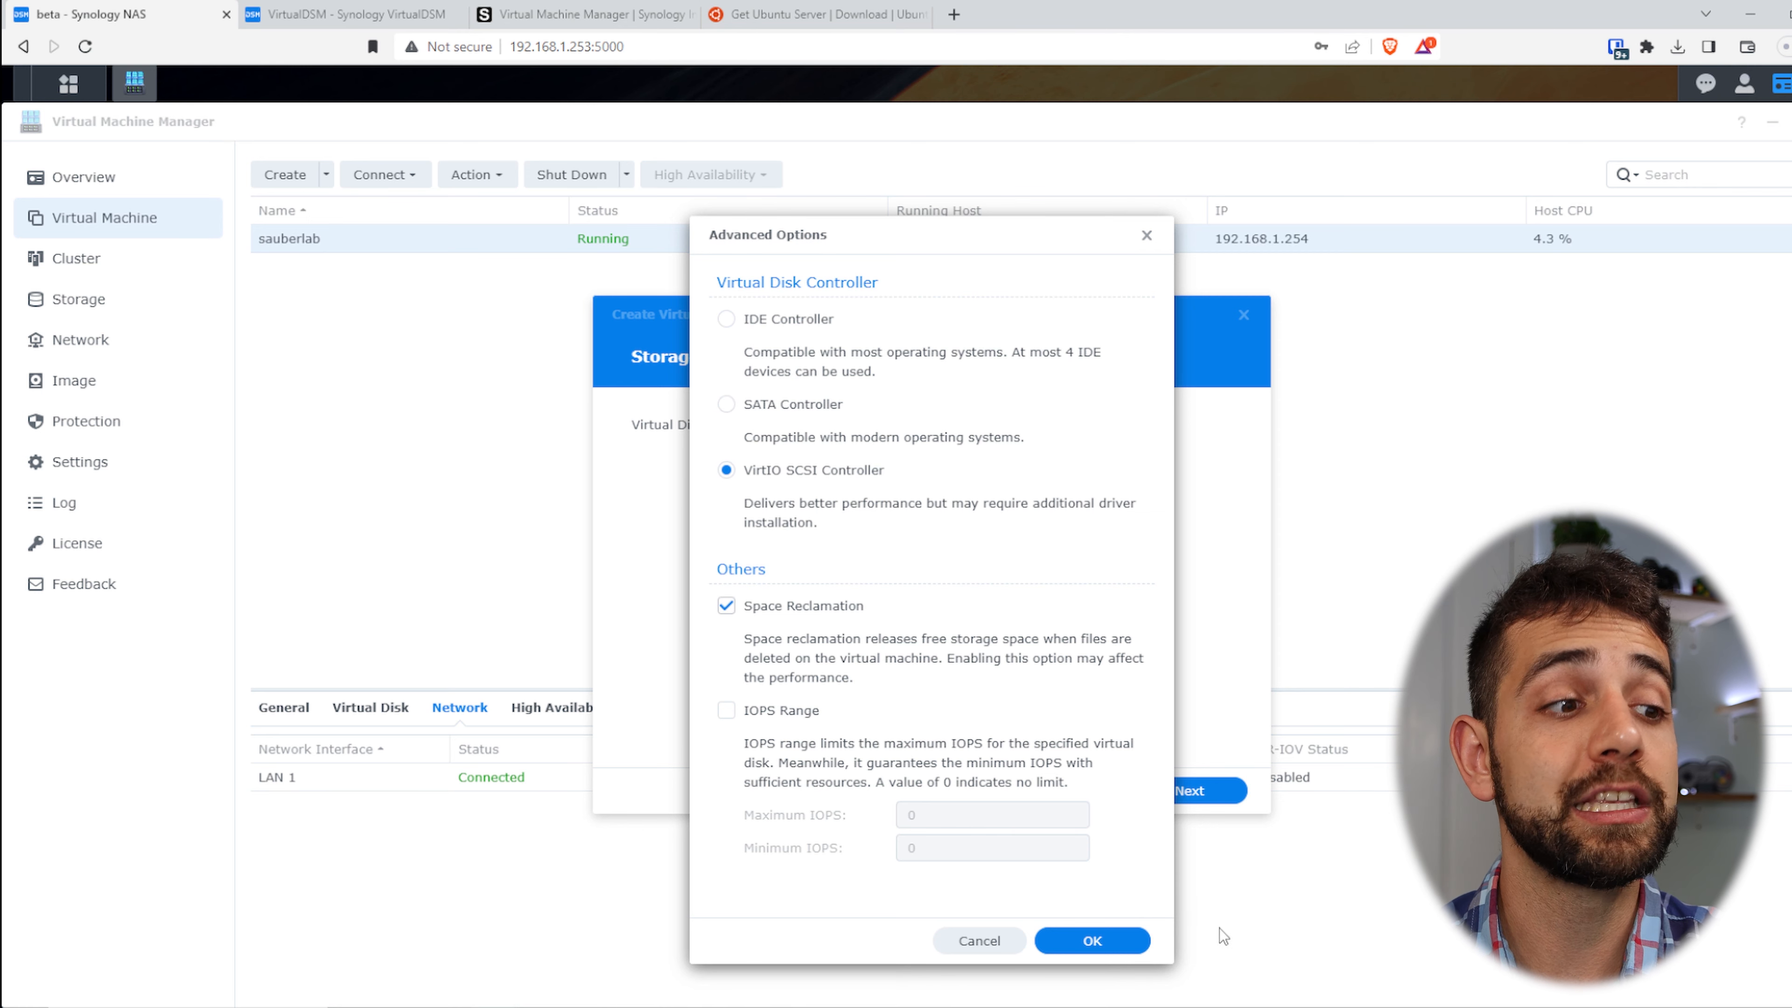
click(1134, 943)
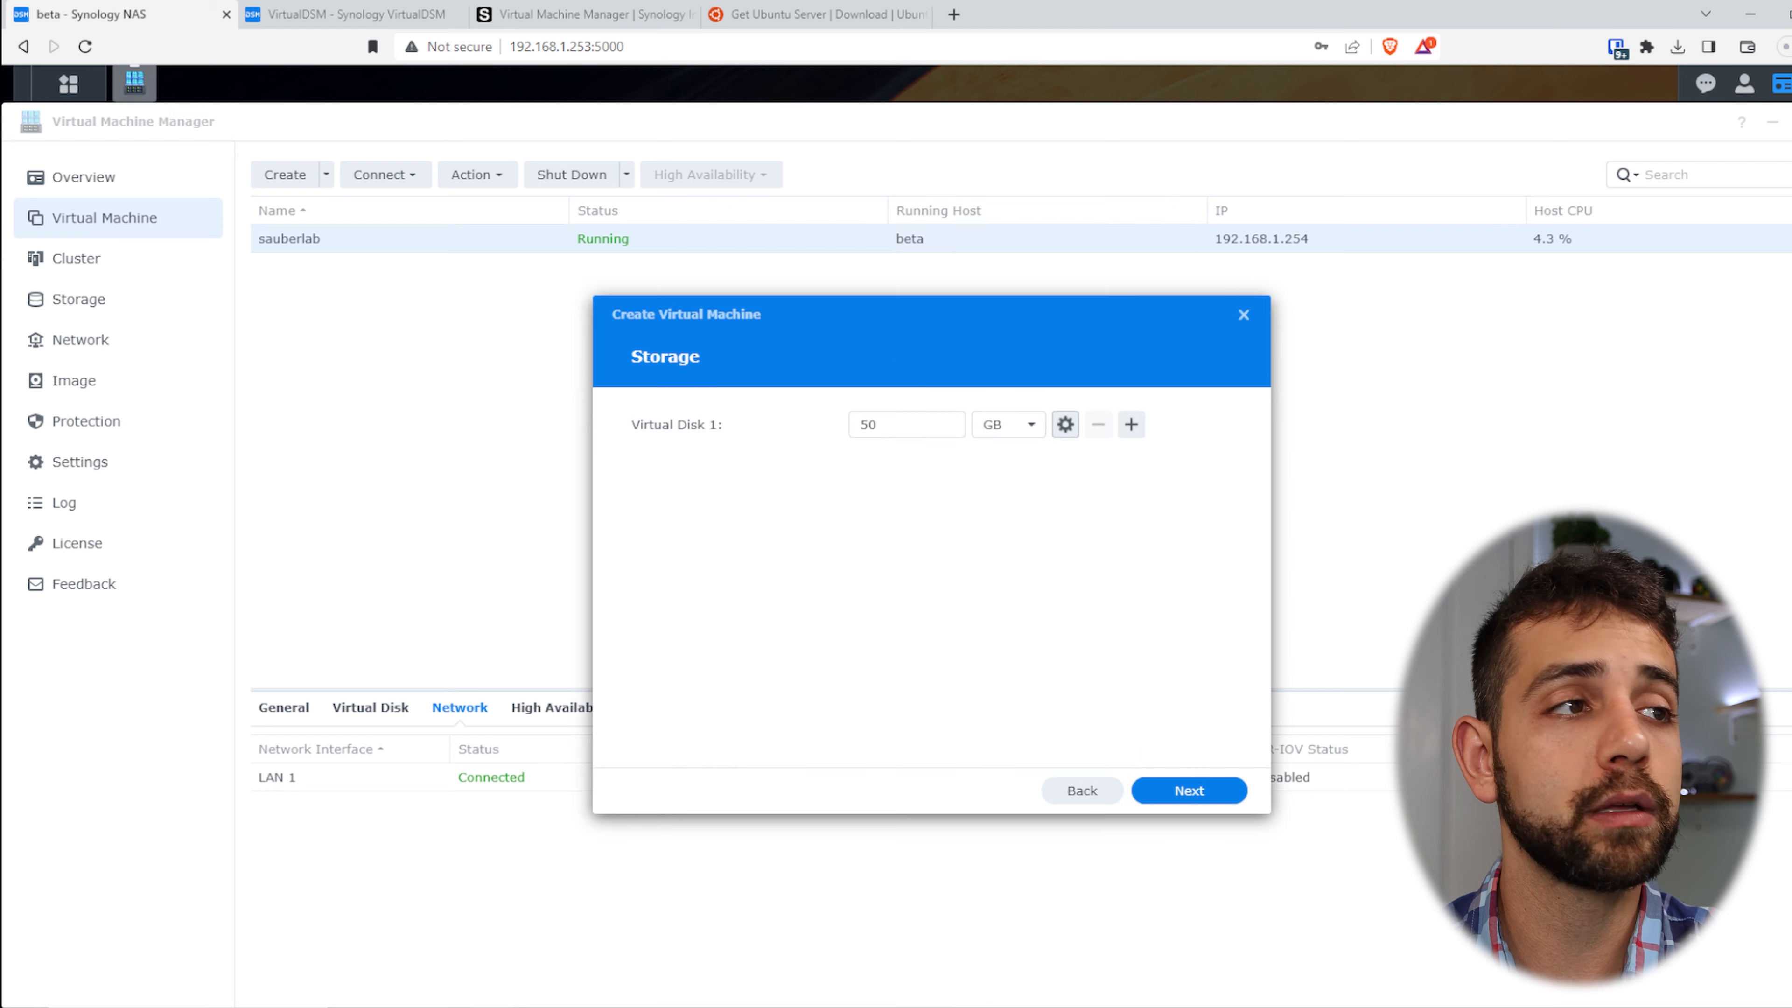
click(1189, 791)
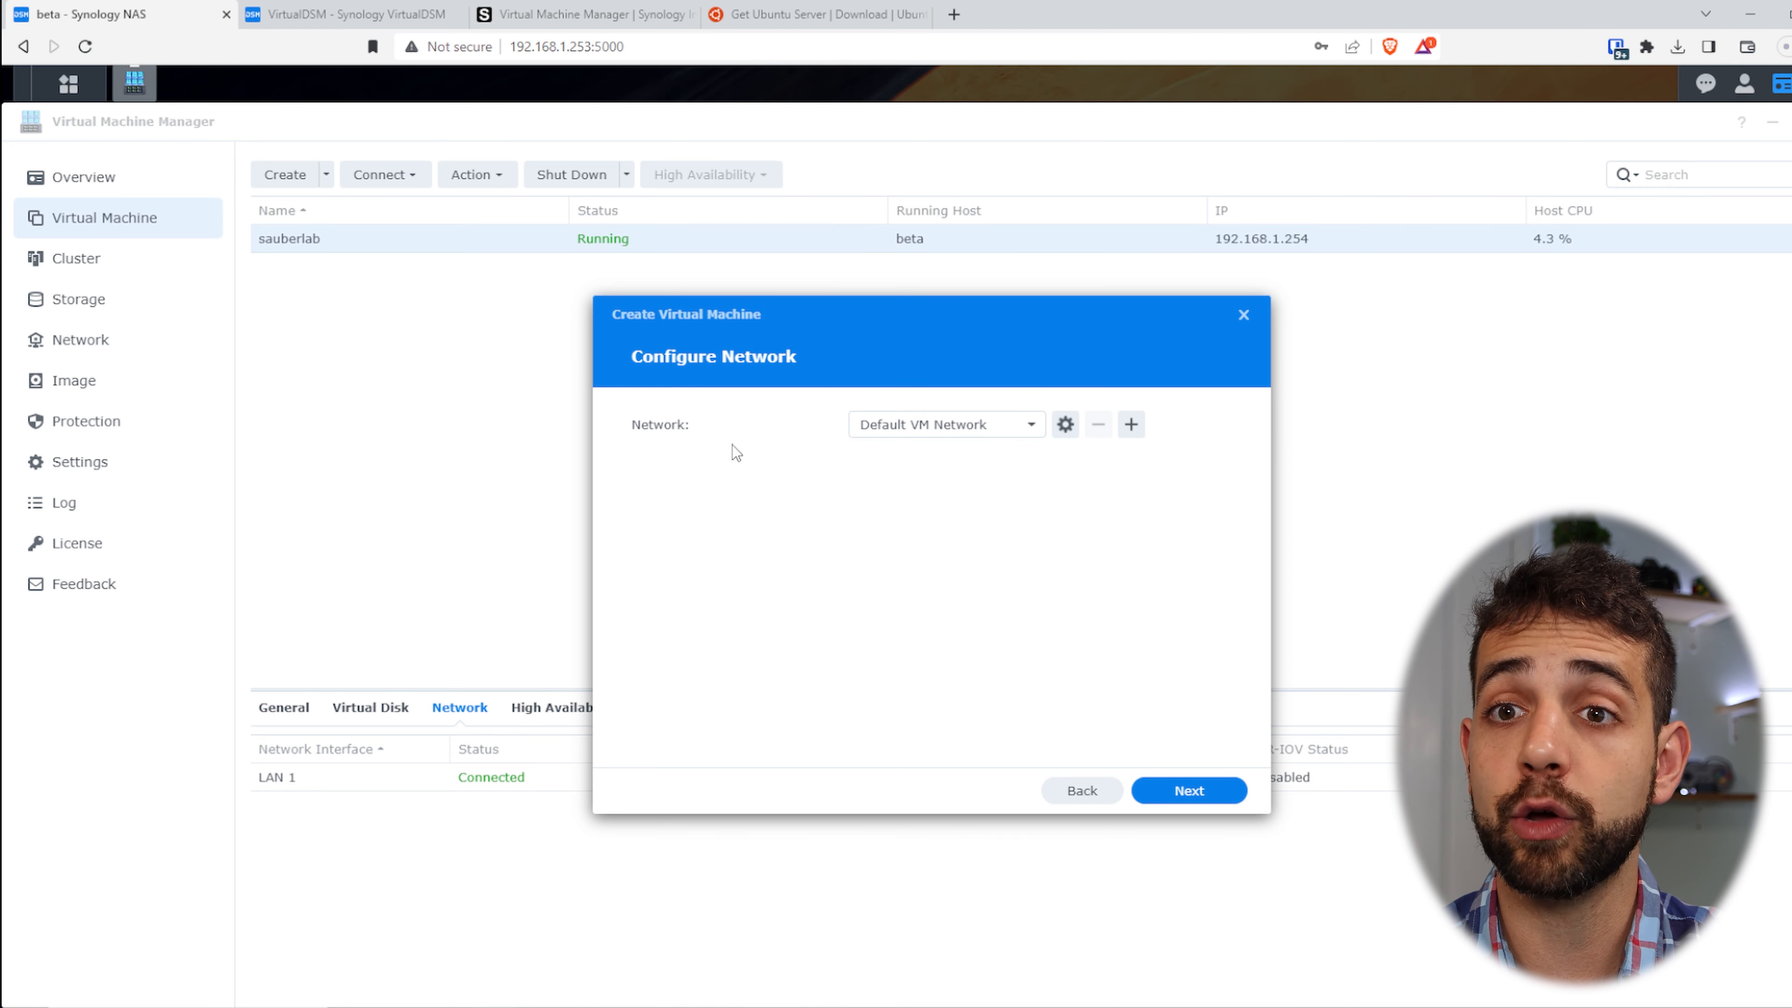
- Keep the default network and boot ubuntu-22.04.3-live-server-amd64 ISO with UEFI firmware
click(1190, 790)
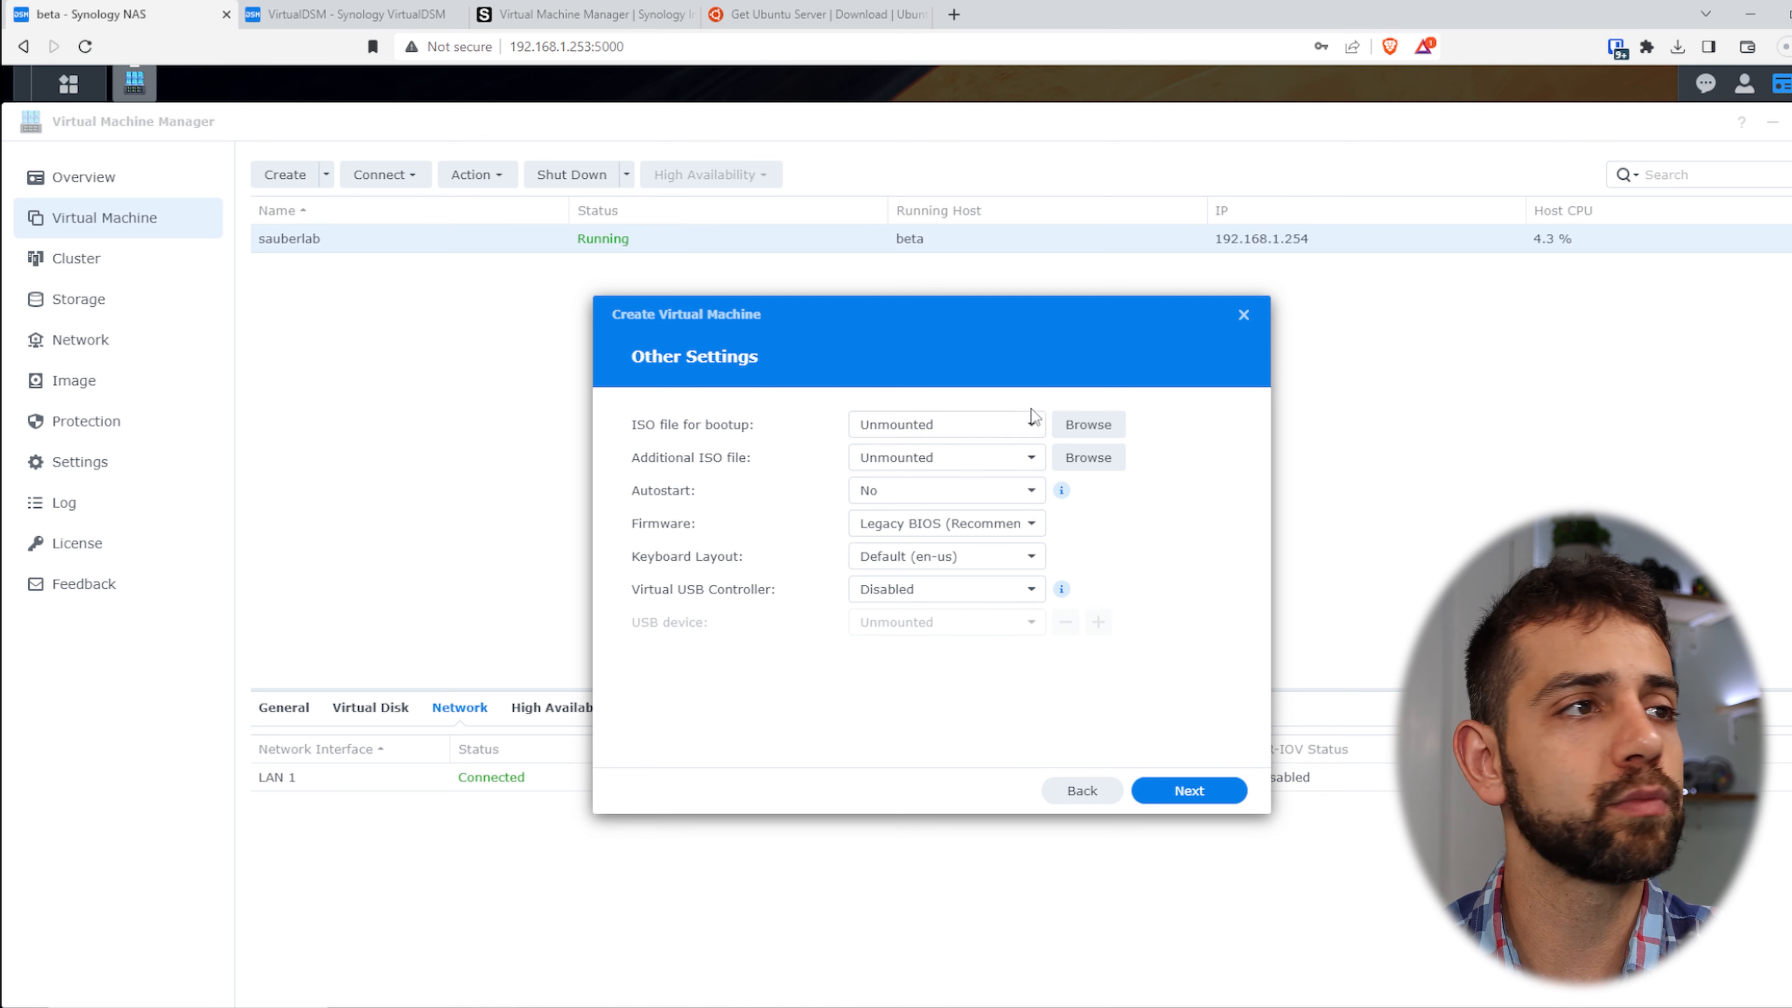
click(1027, 422)
click(966, 487)
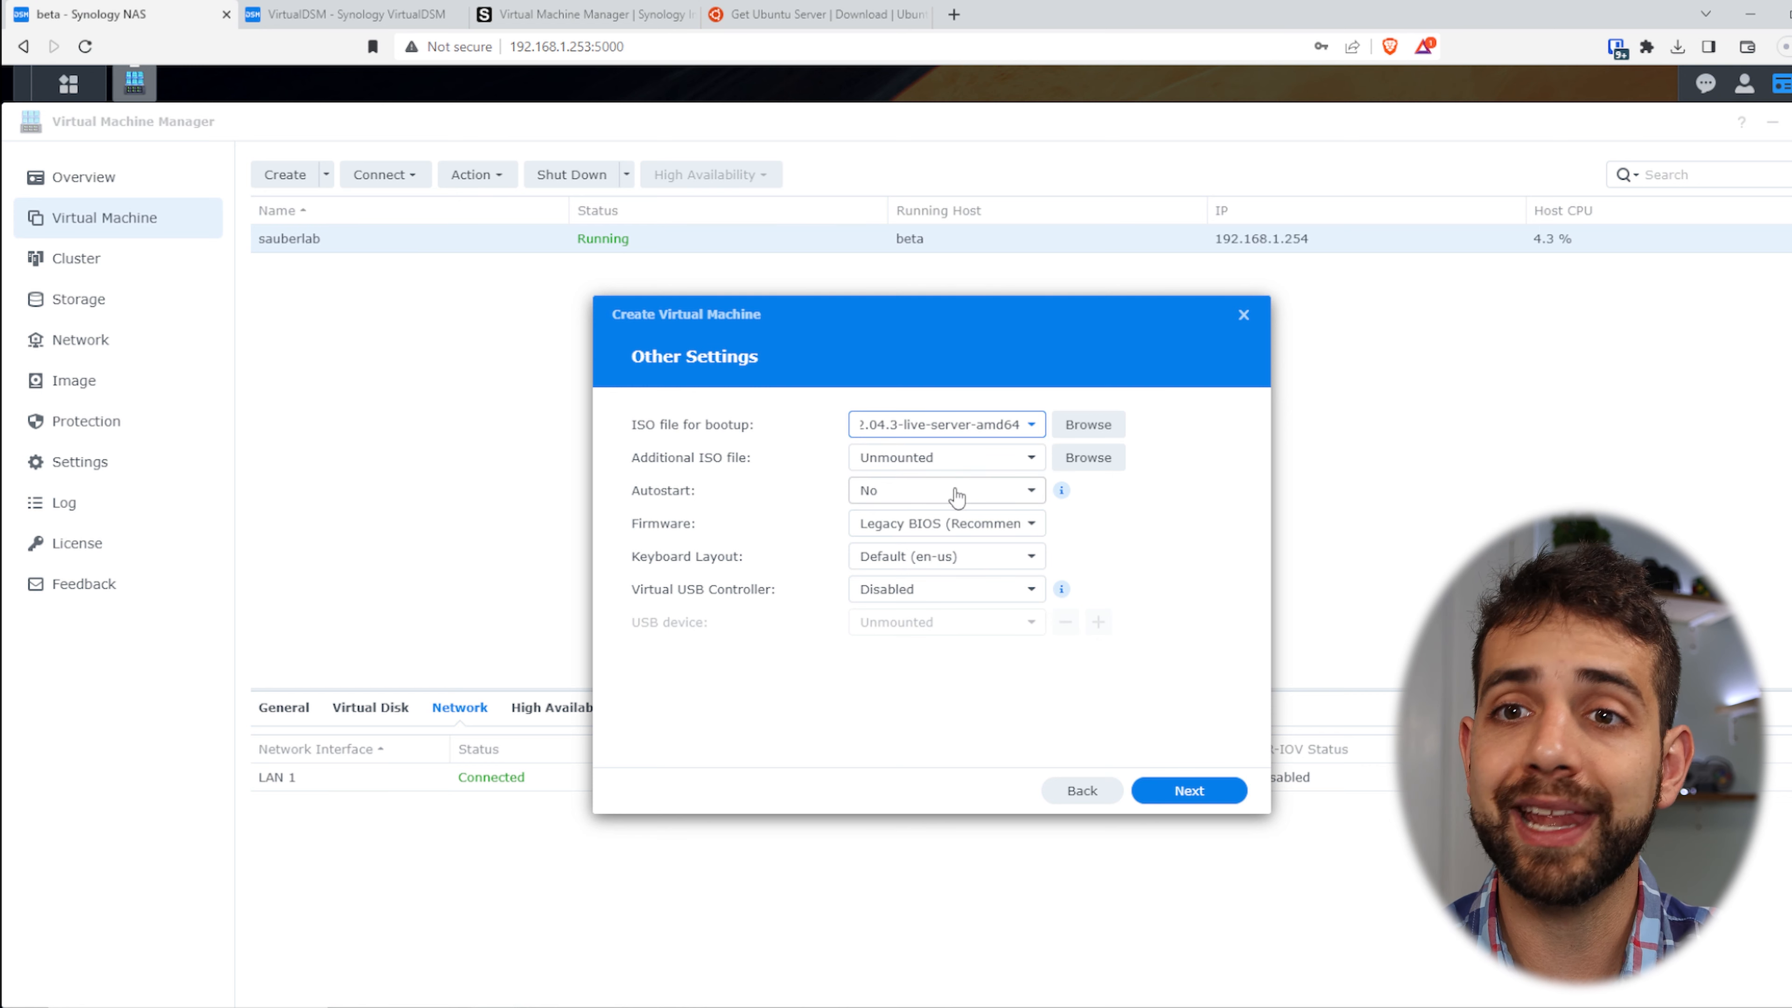
click(958, 523)
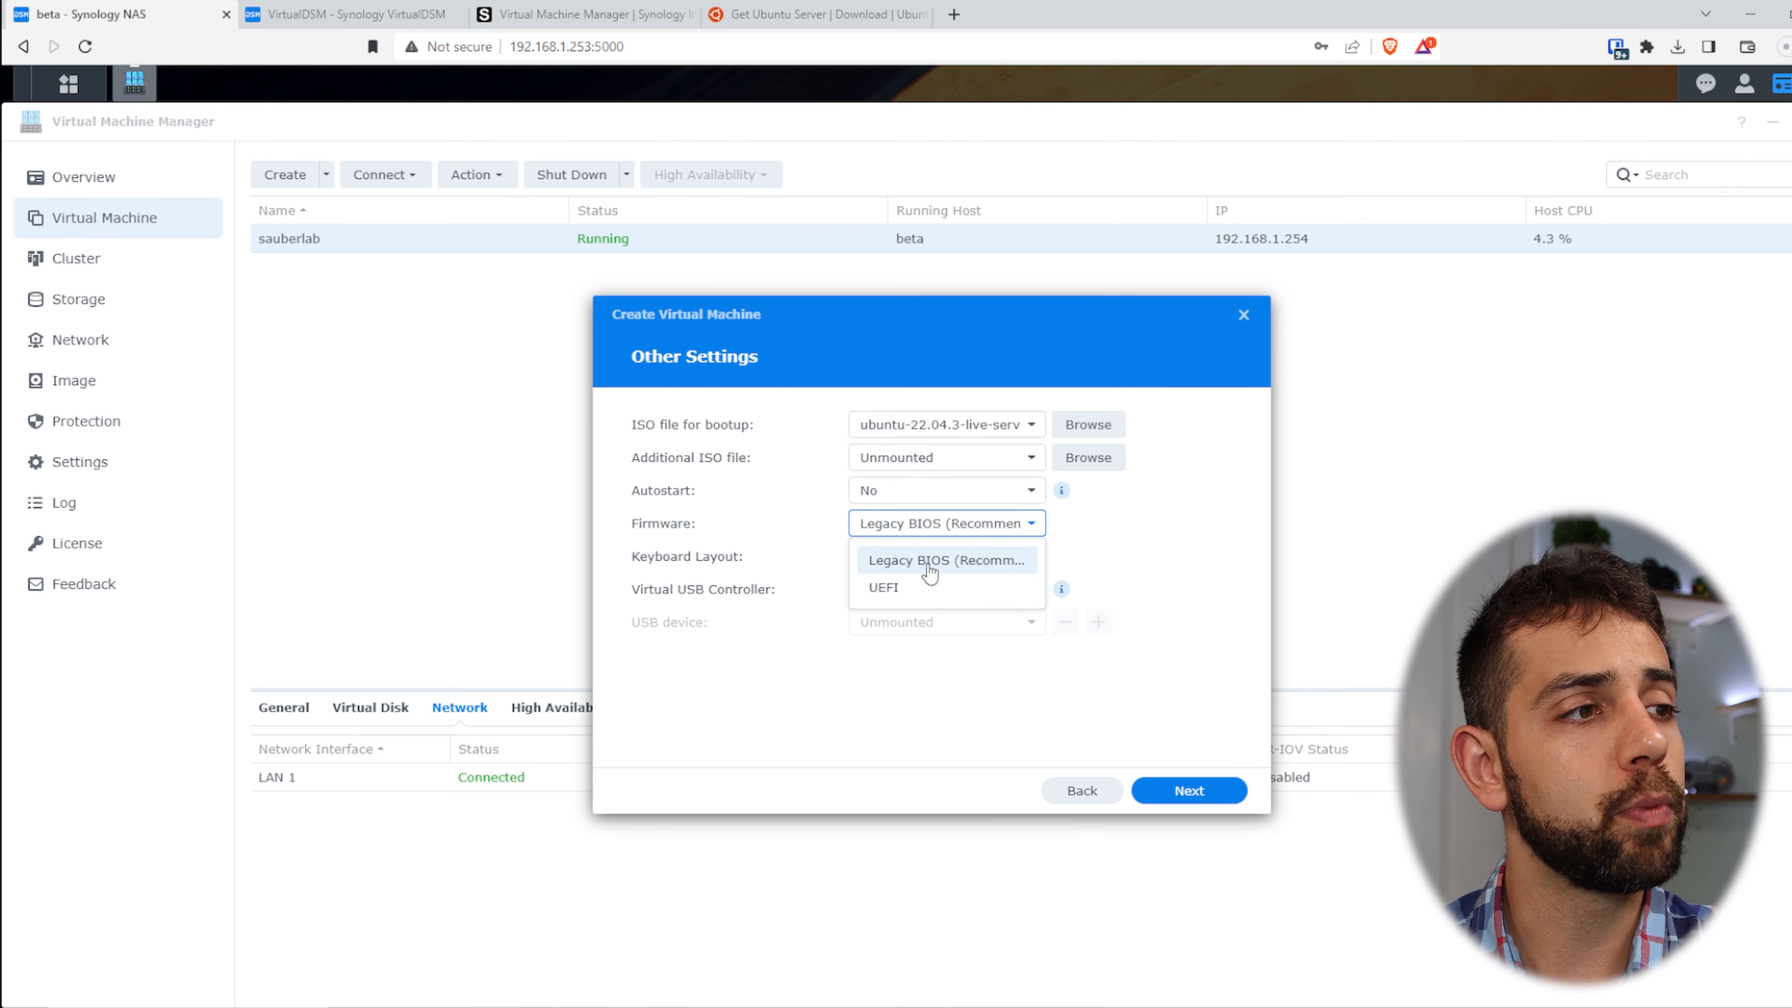
click(965, 597)
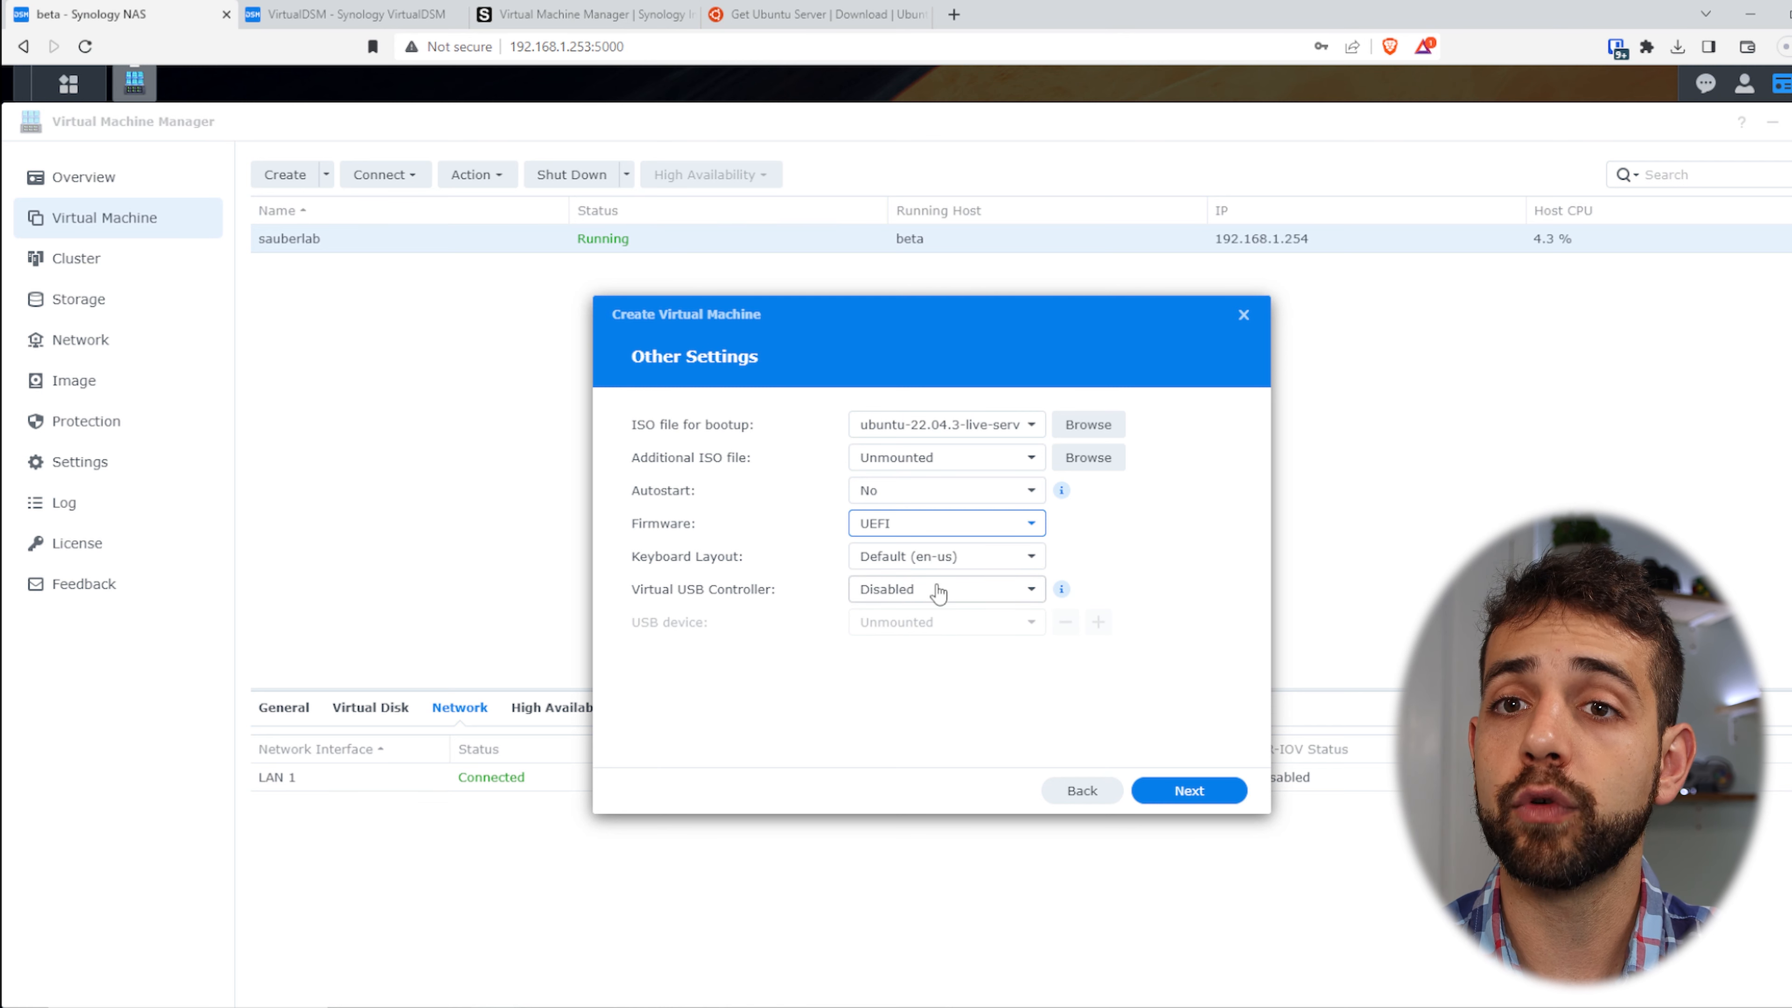
- Grant the local user power-management permission and create the ubuntu VM
click(1231, 791)
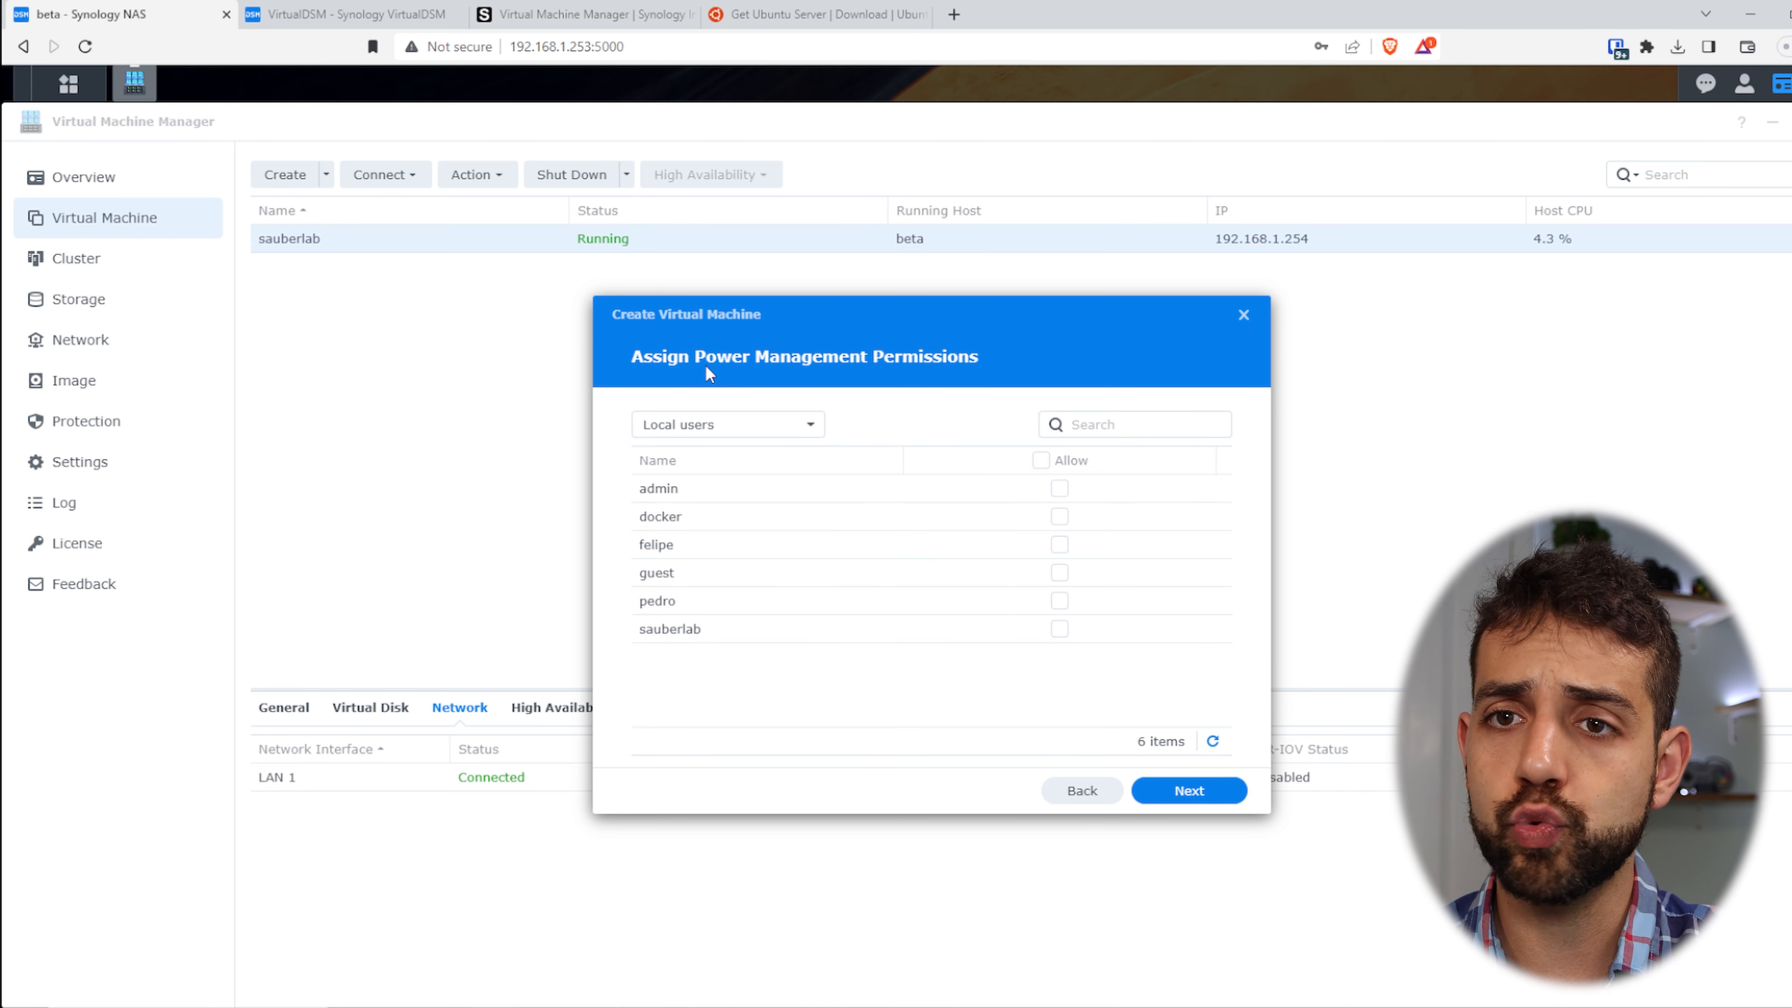
click(1061, 629)
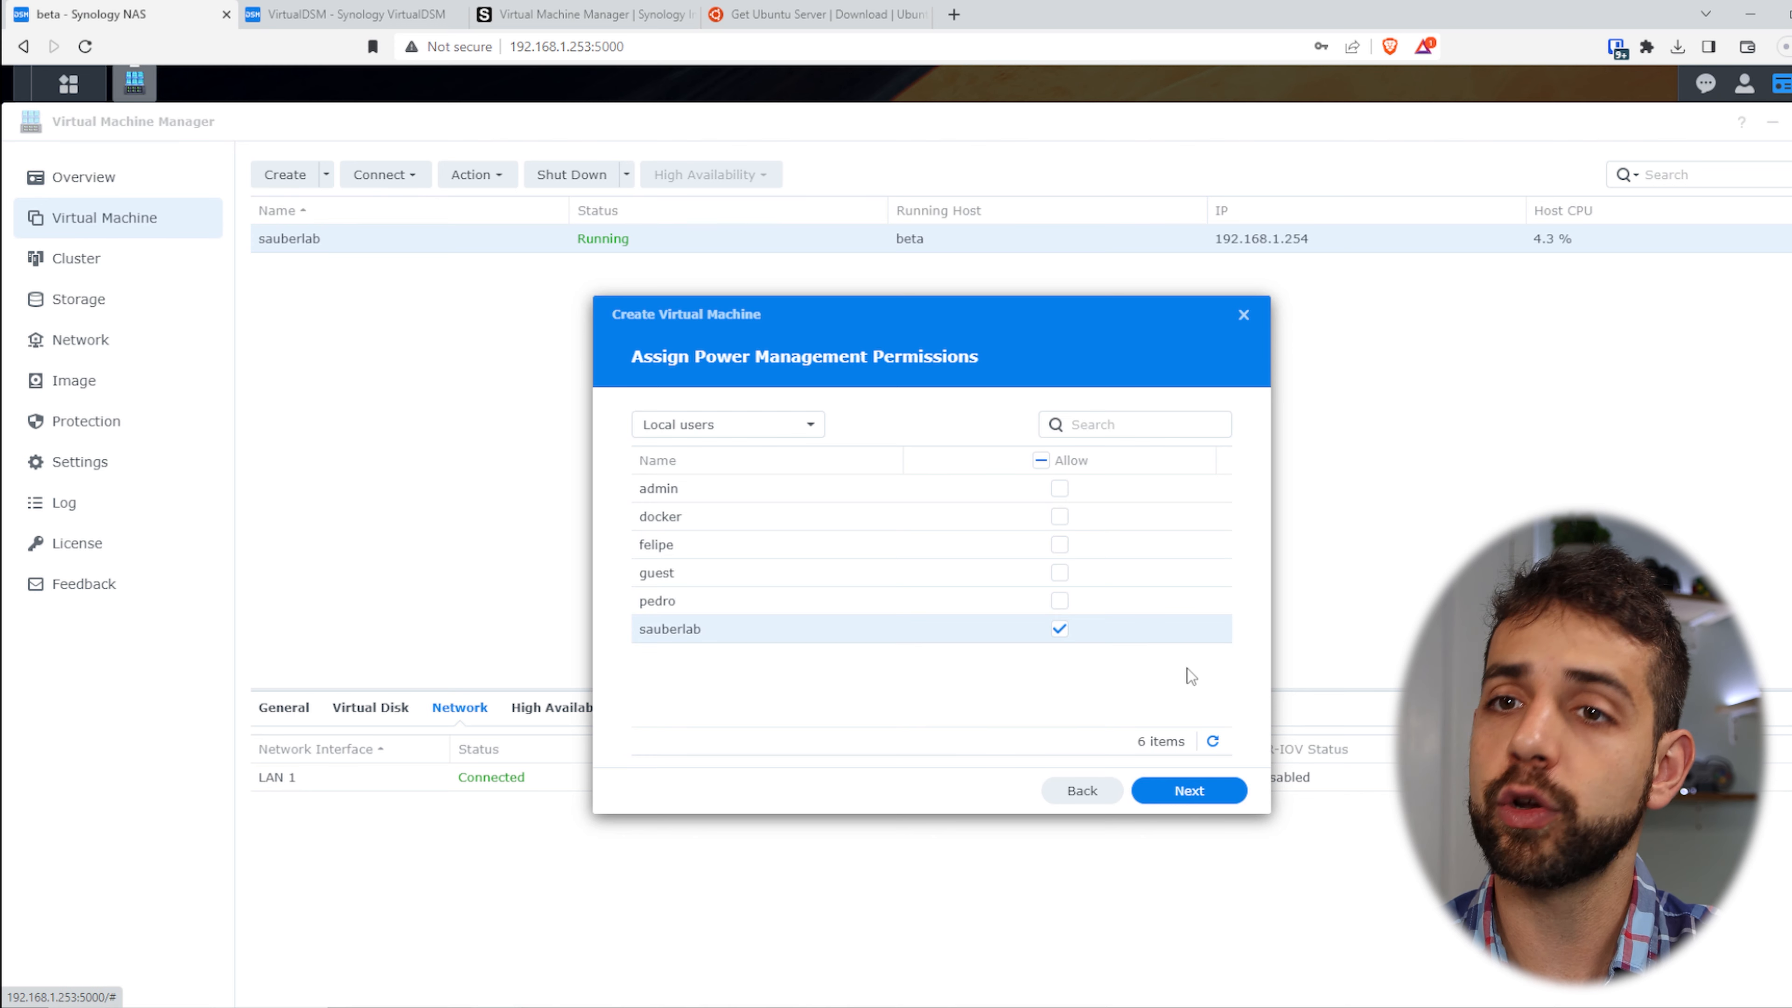
click(1191, 790)
scroll(931, 543, down, 3)
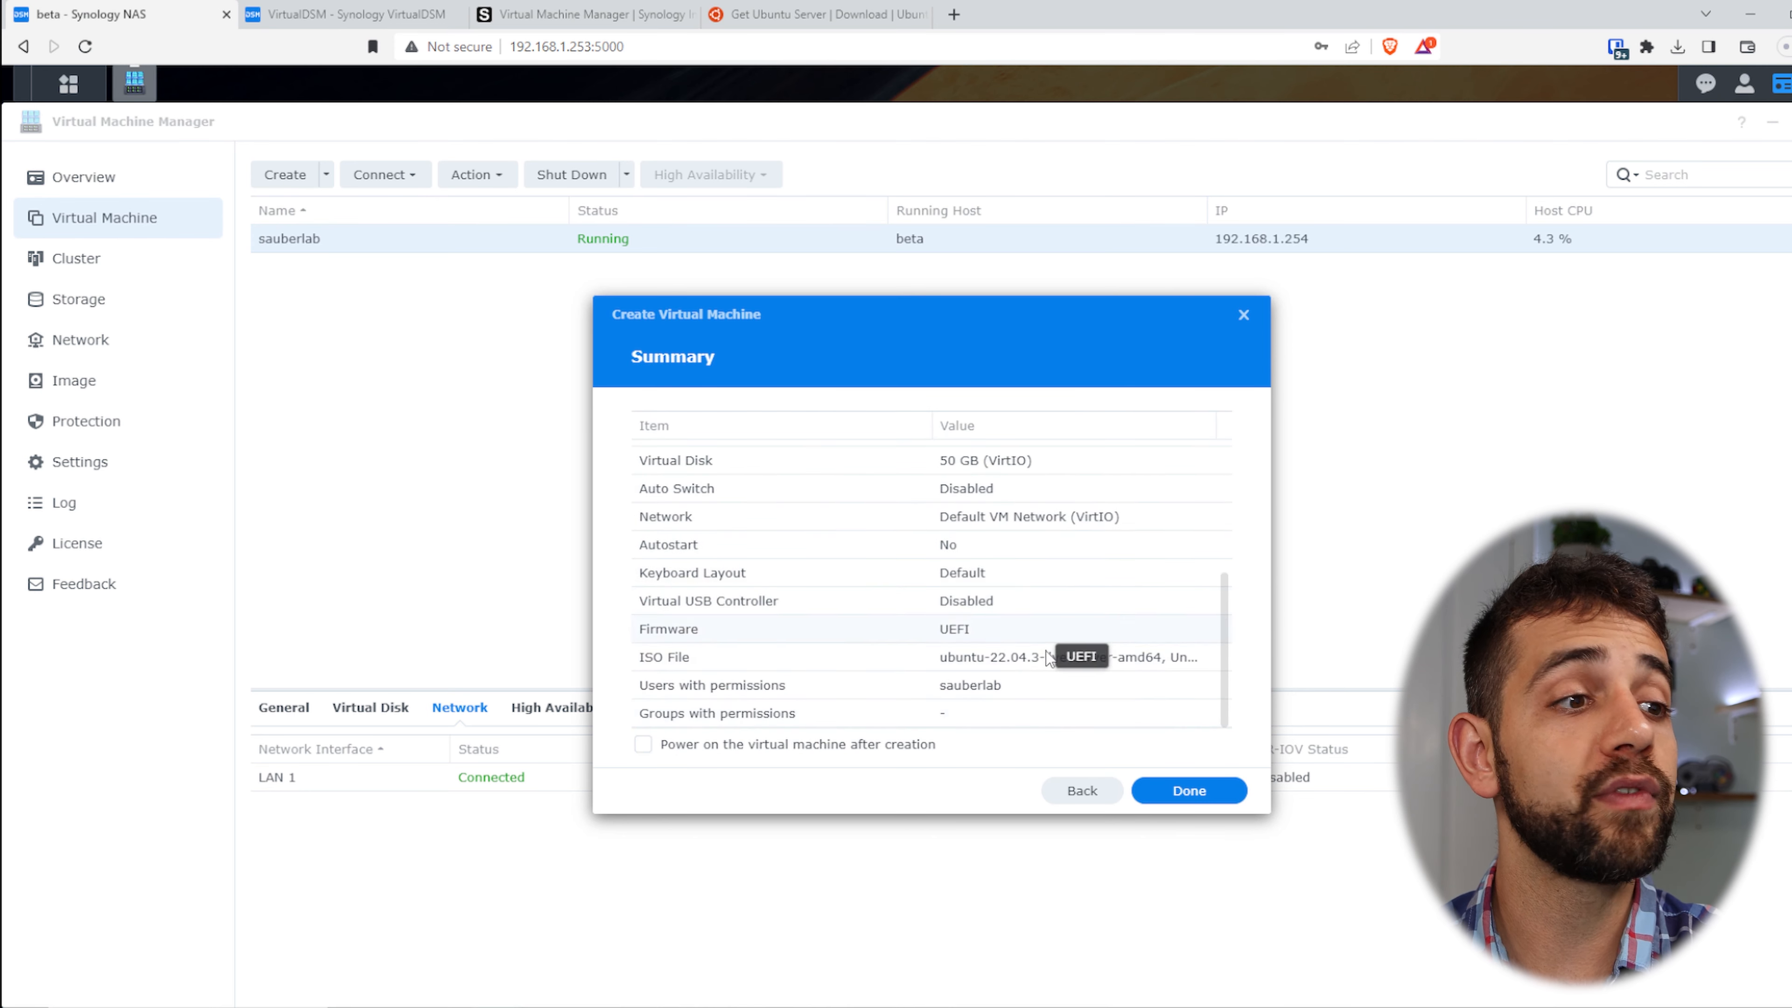
click(1208, 794)
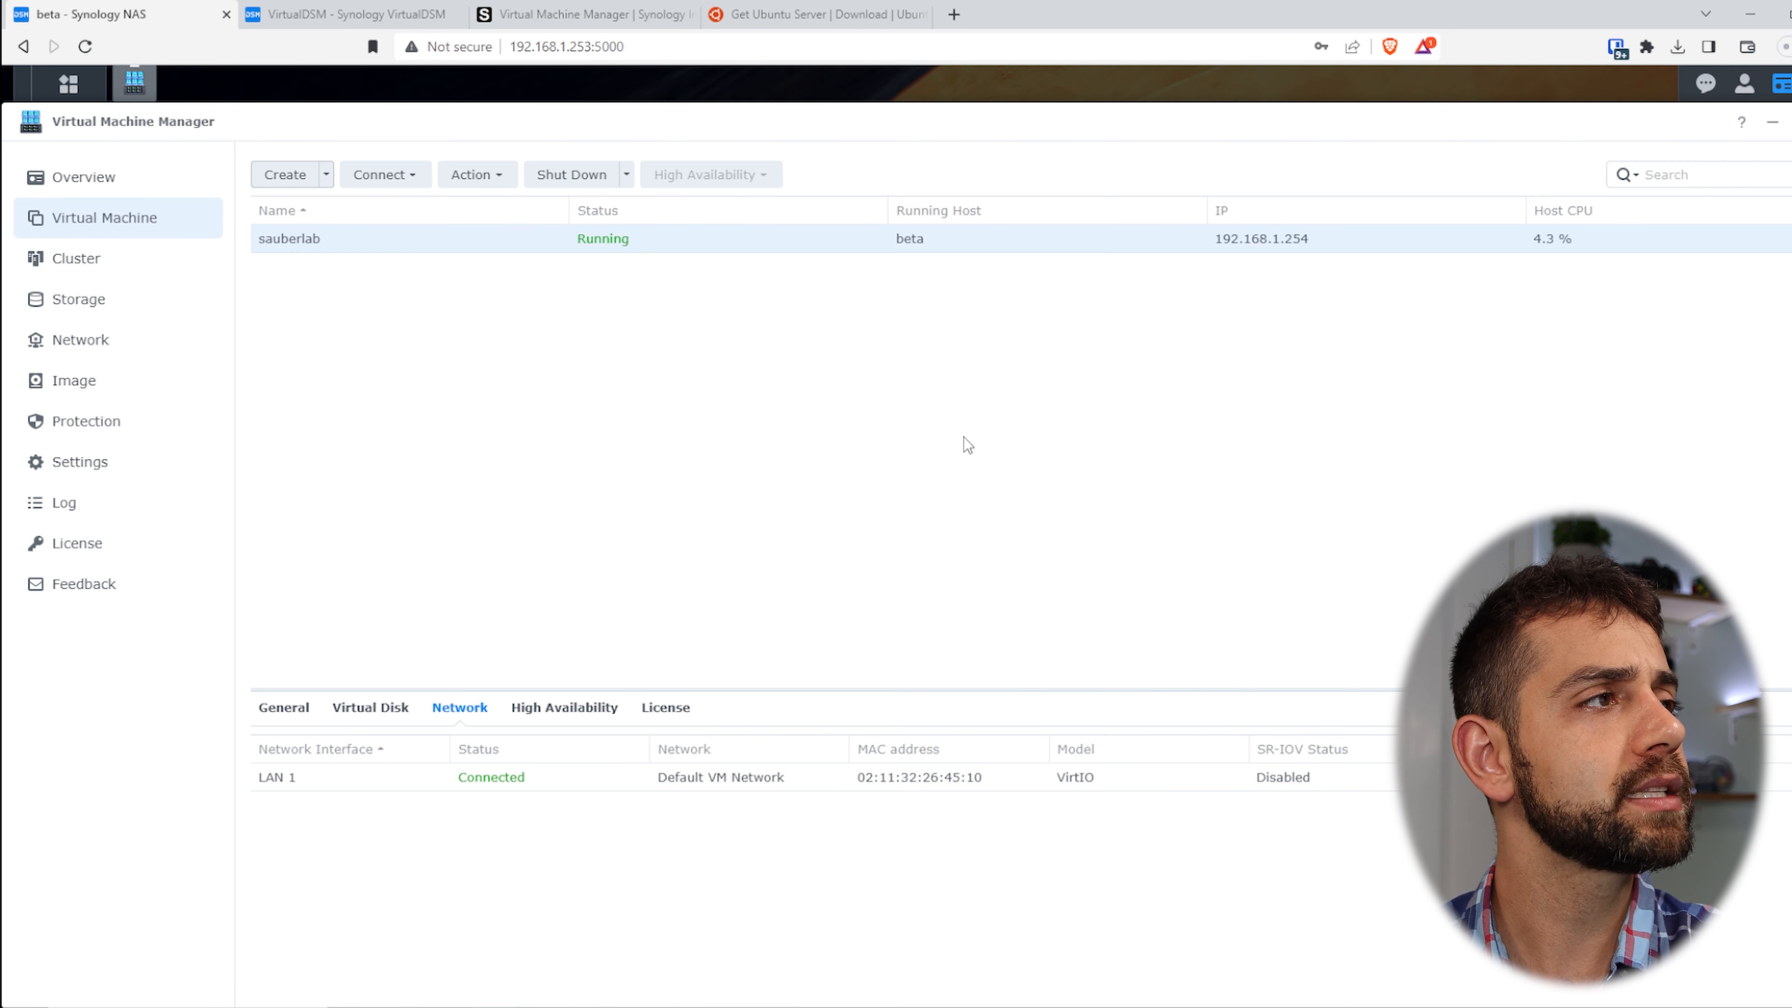
- Power on the ubuntu VM, then switch to the VirtualDSM browser tab
click(610, 272)
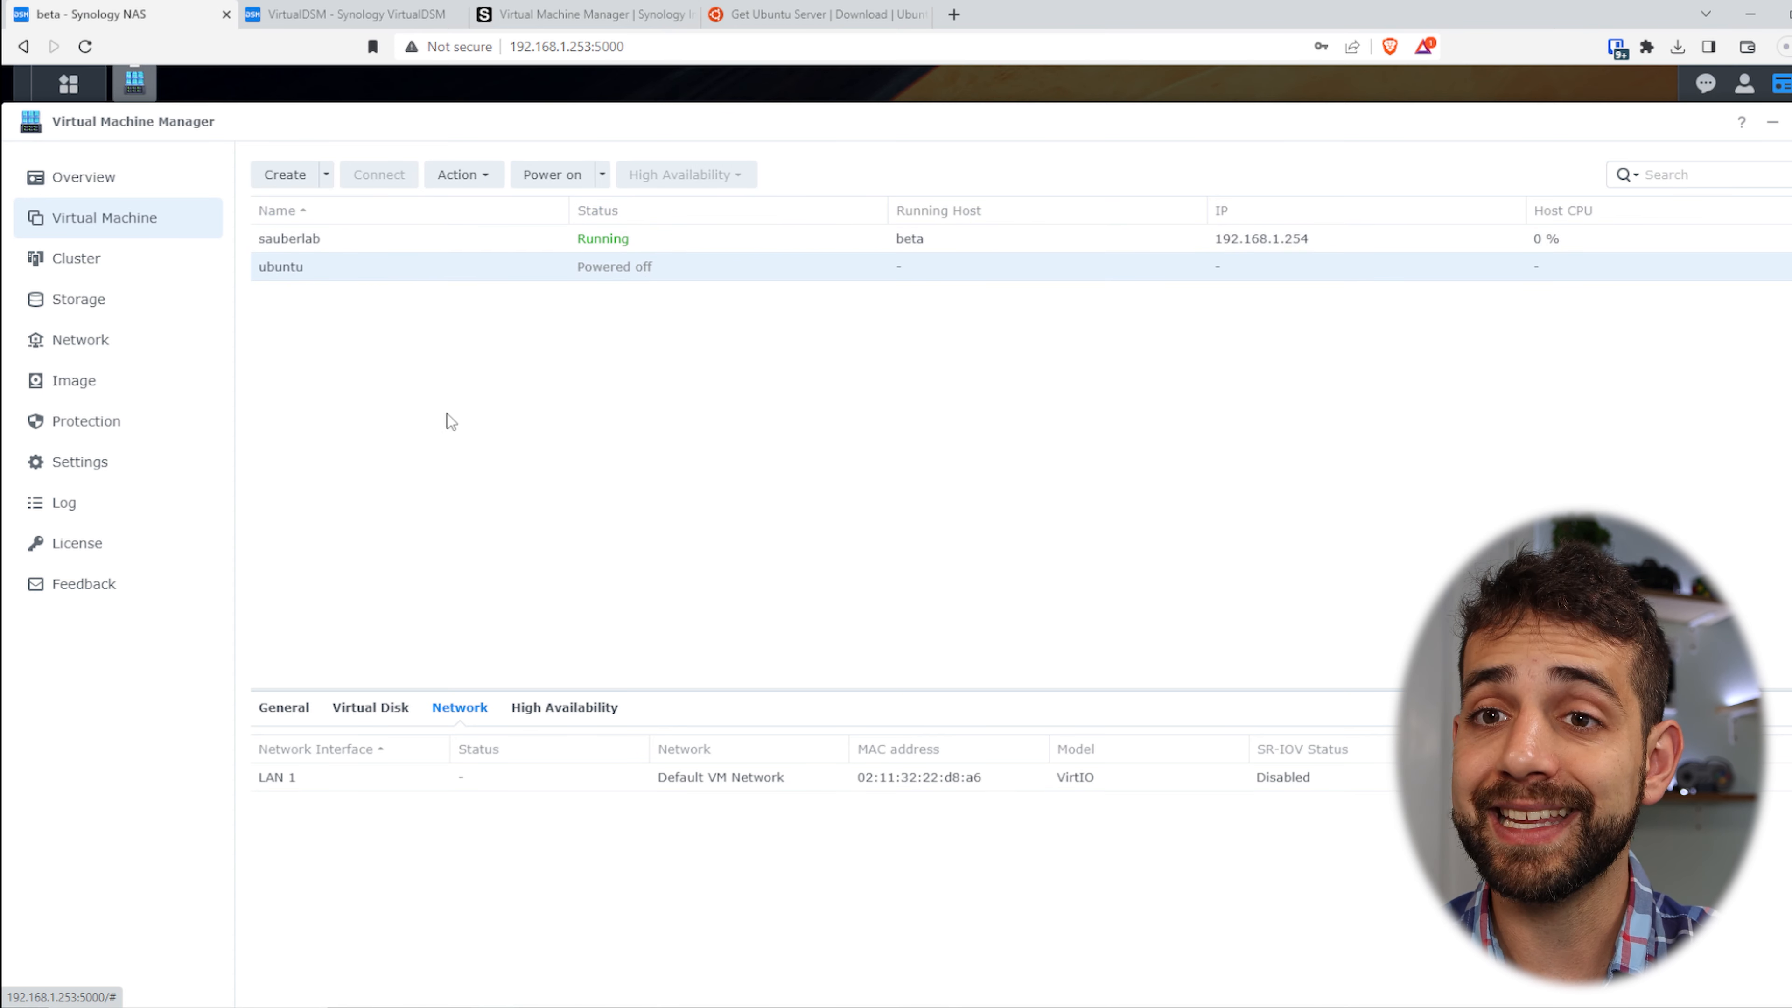
right_click(643, 260)
click(708, 275)
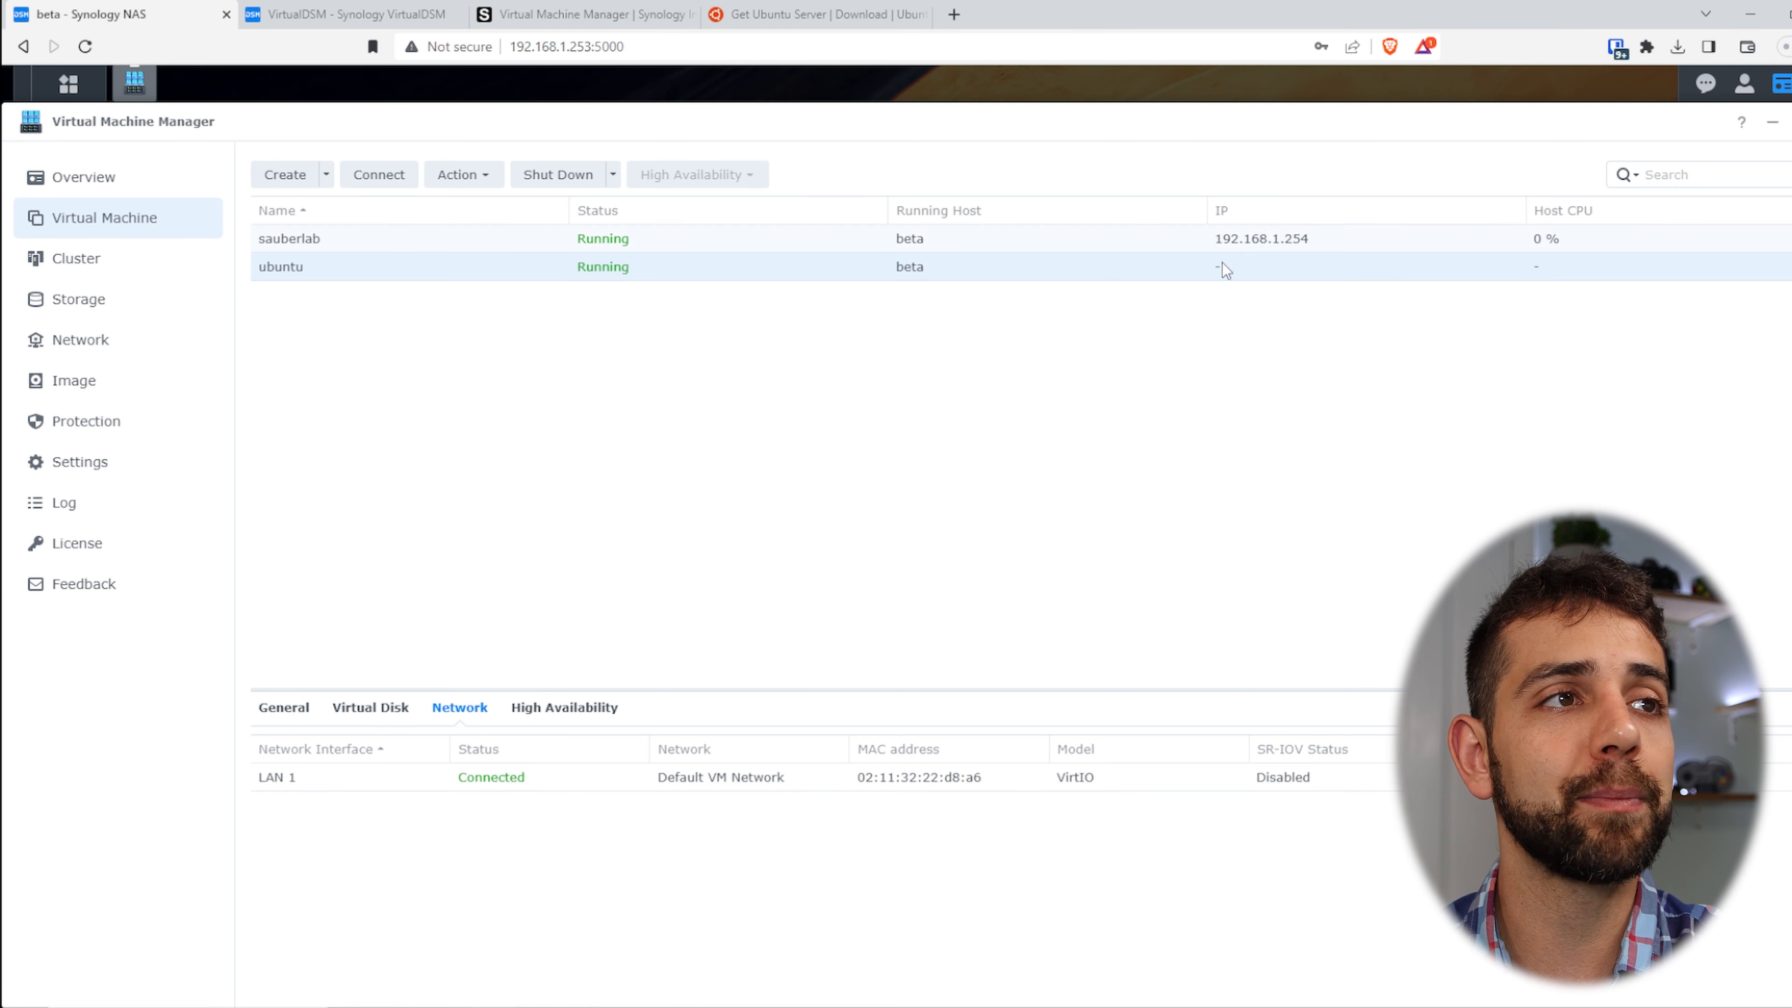
click(308, 9)
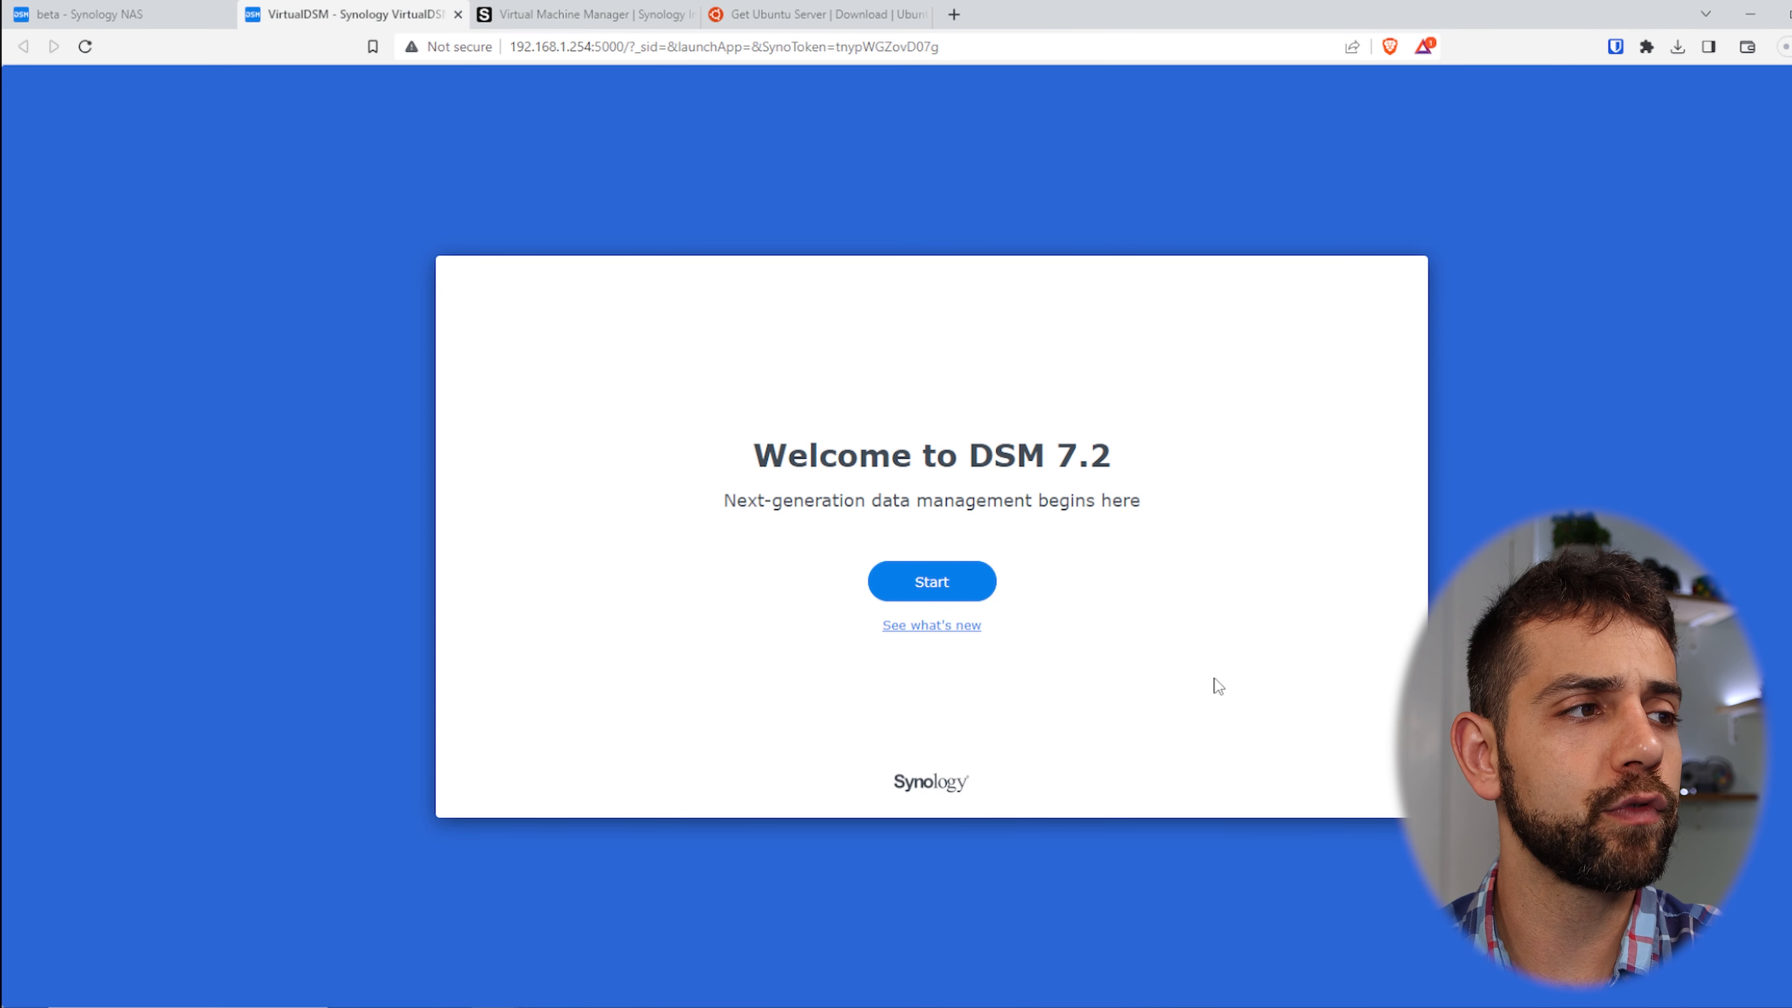
- Name the device 'sauberlab' and create the administrator account with its password
click(954, 590)
click(849, 392)
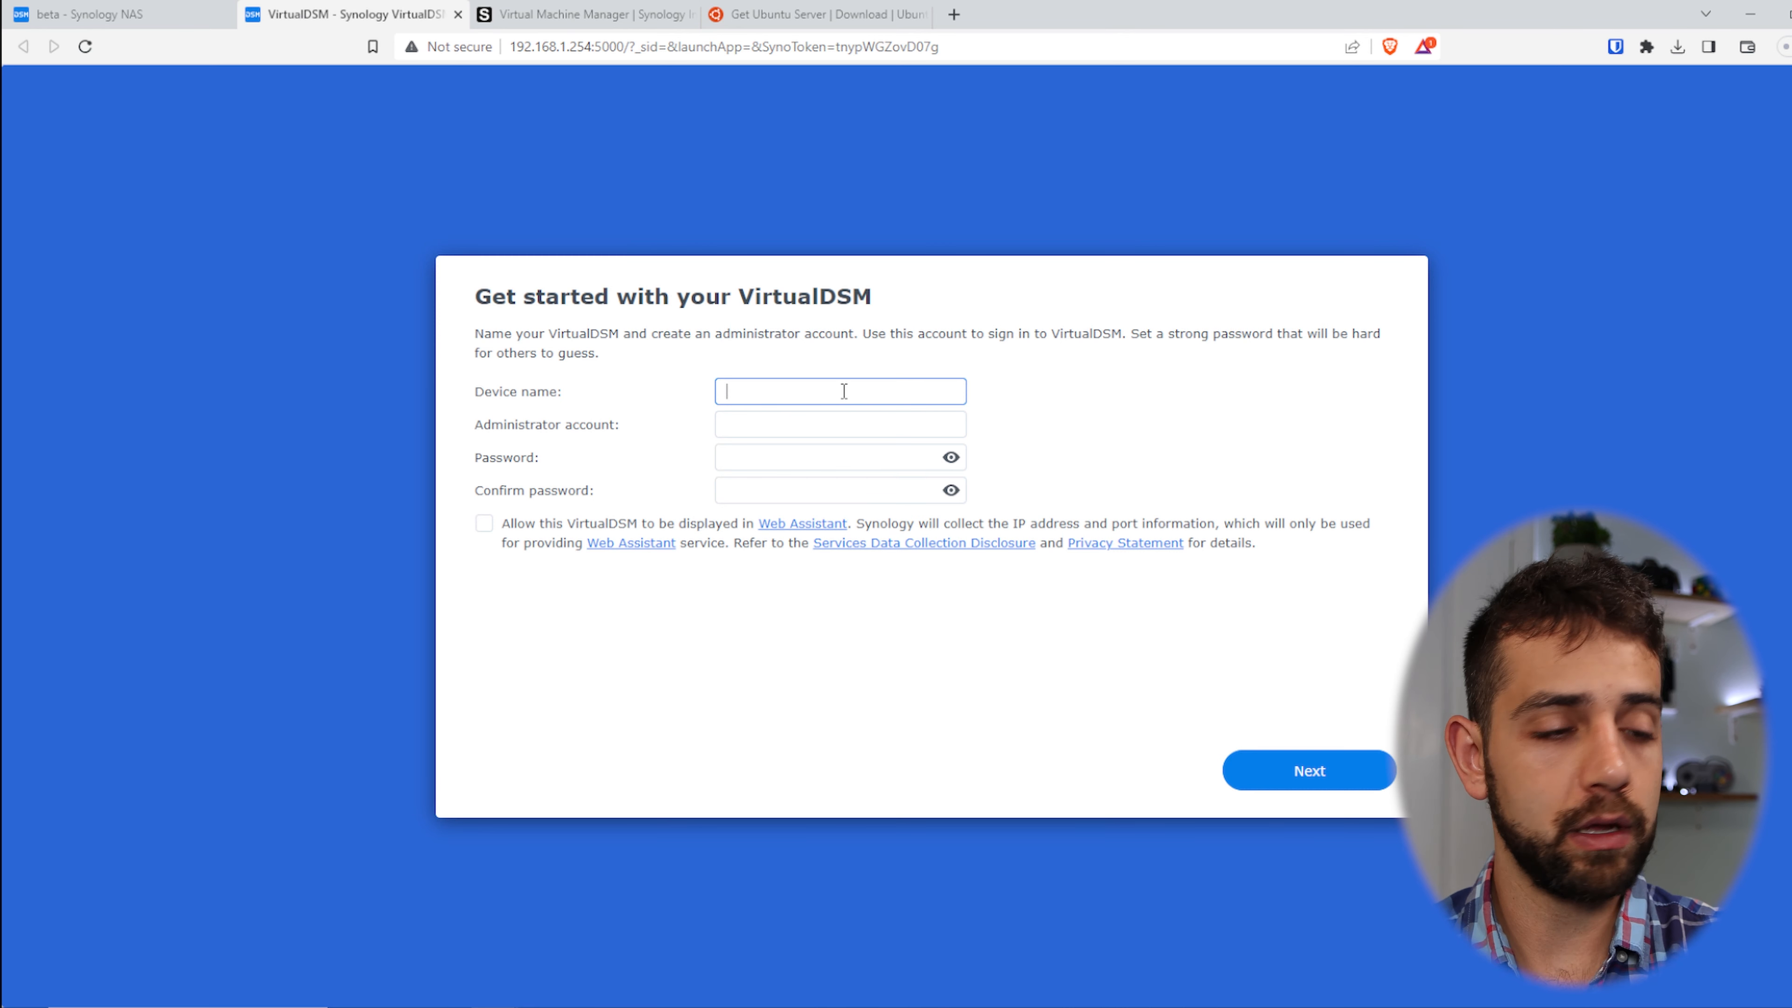
text(sauberlab)
key(Tab)
text(sauberlab)
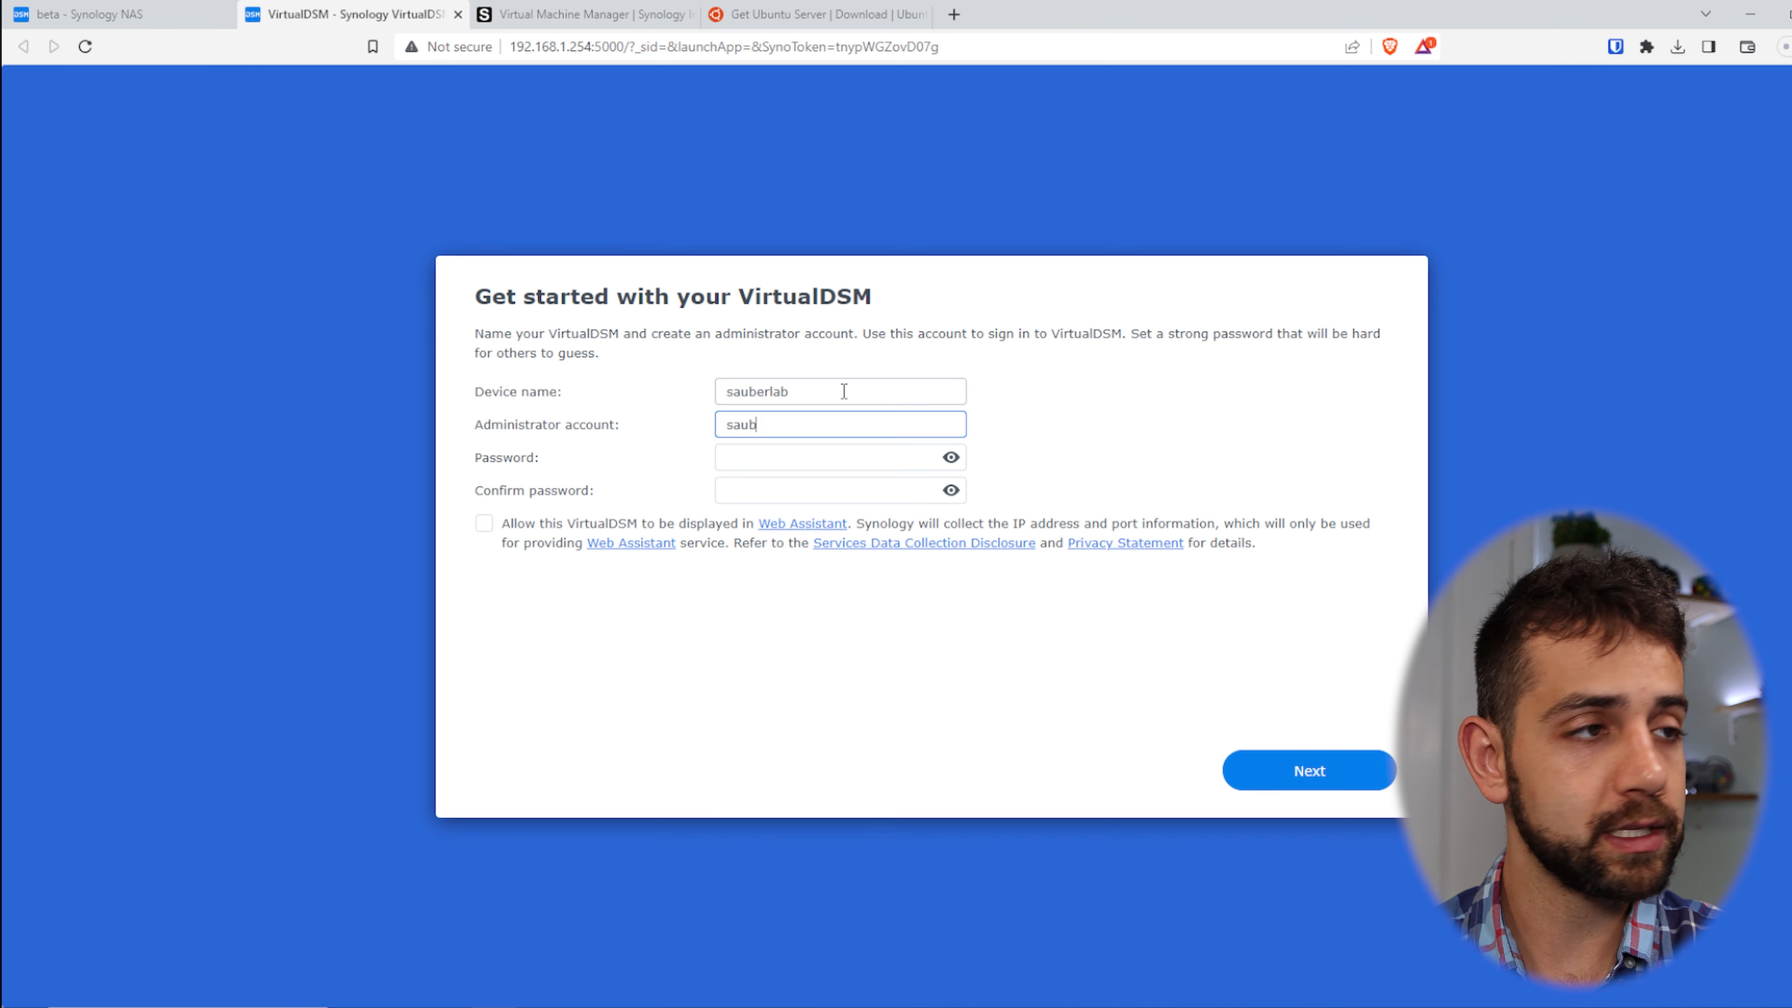
key(Tab)
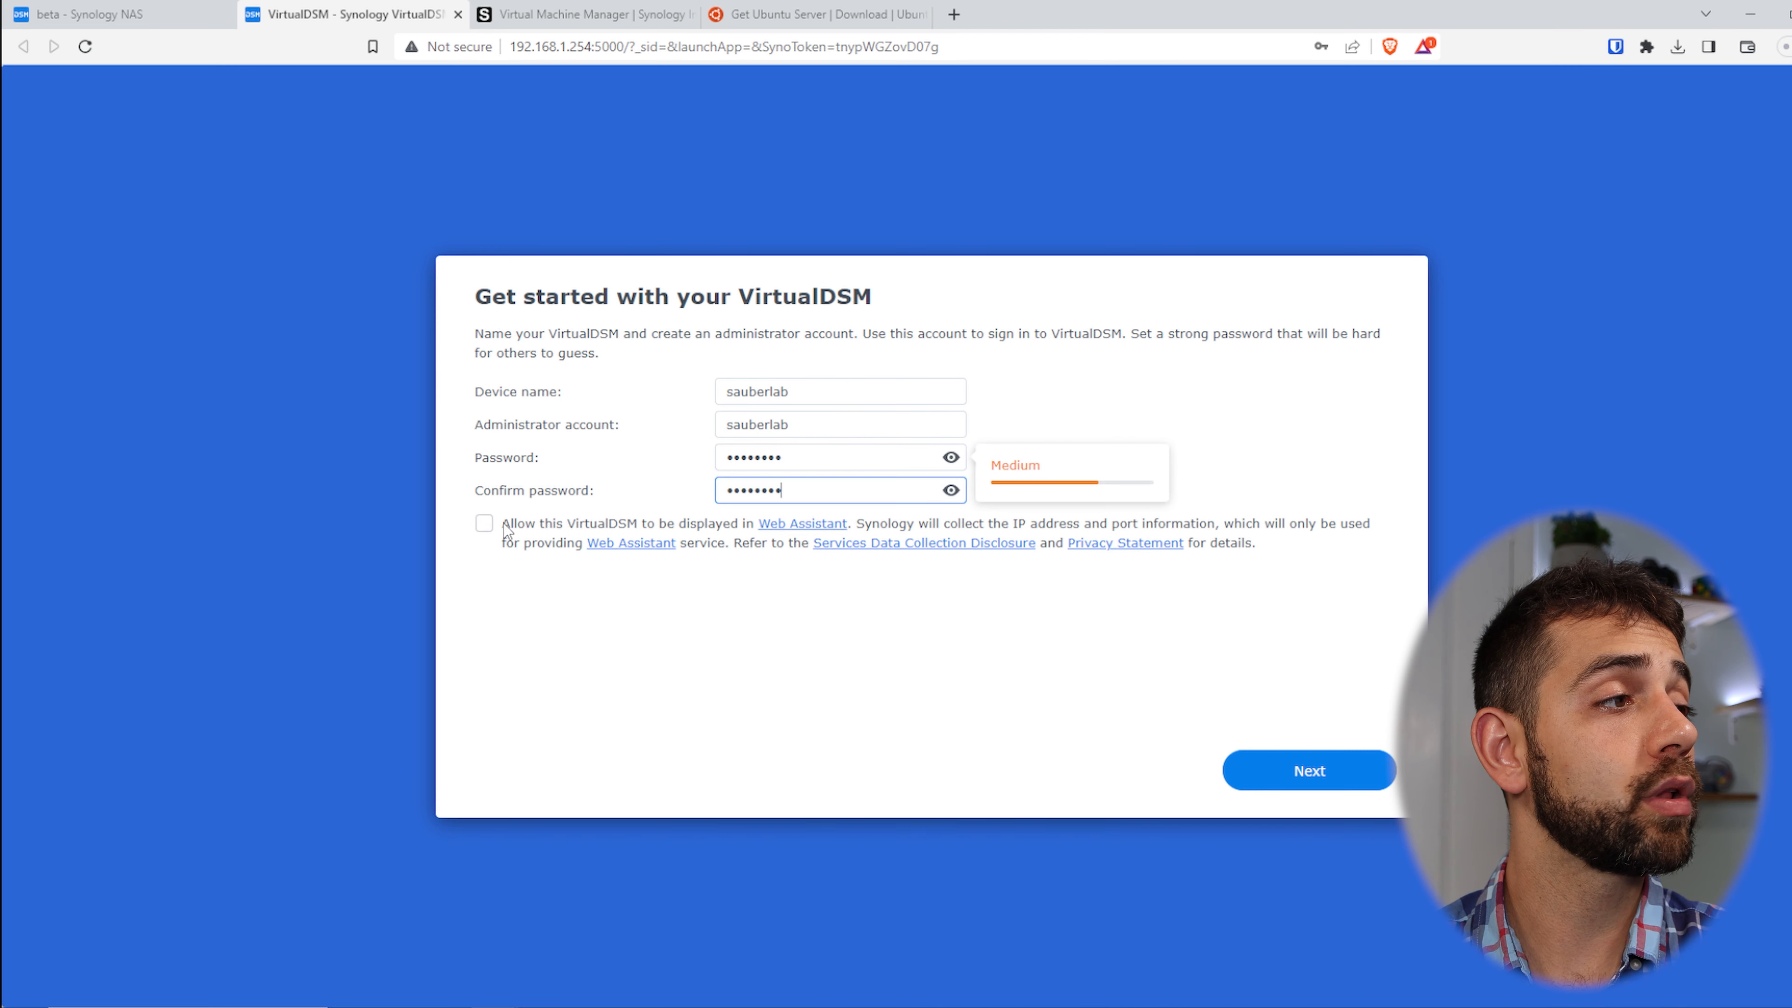
click(1320, 776)
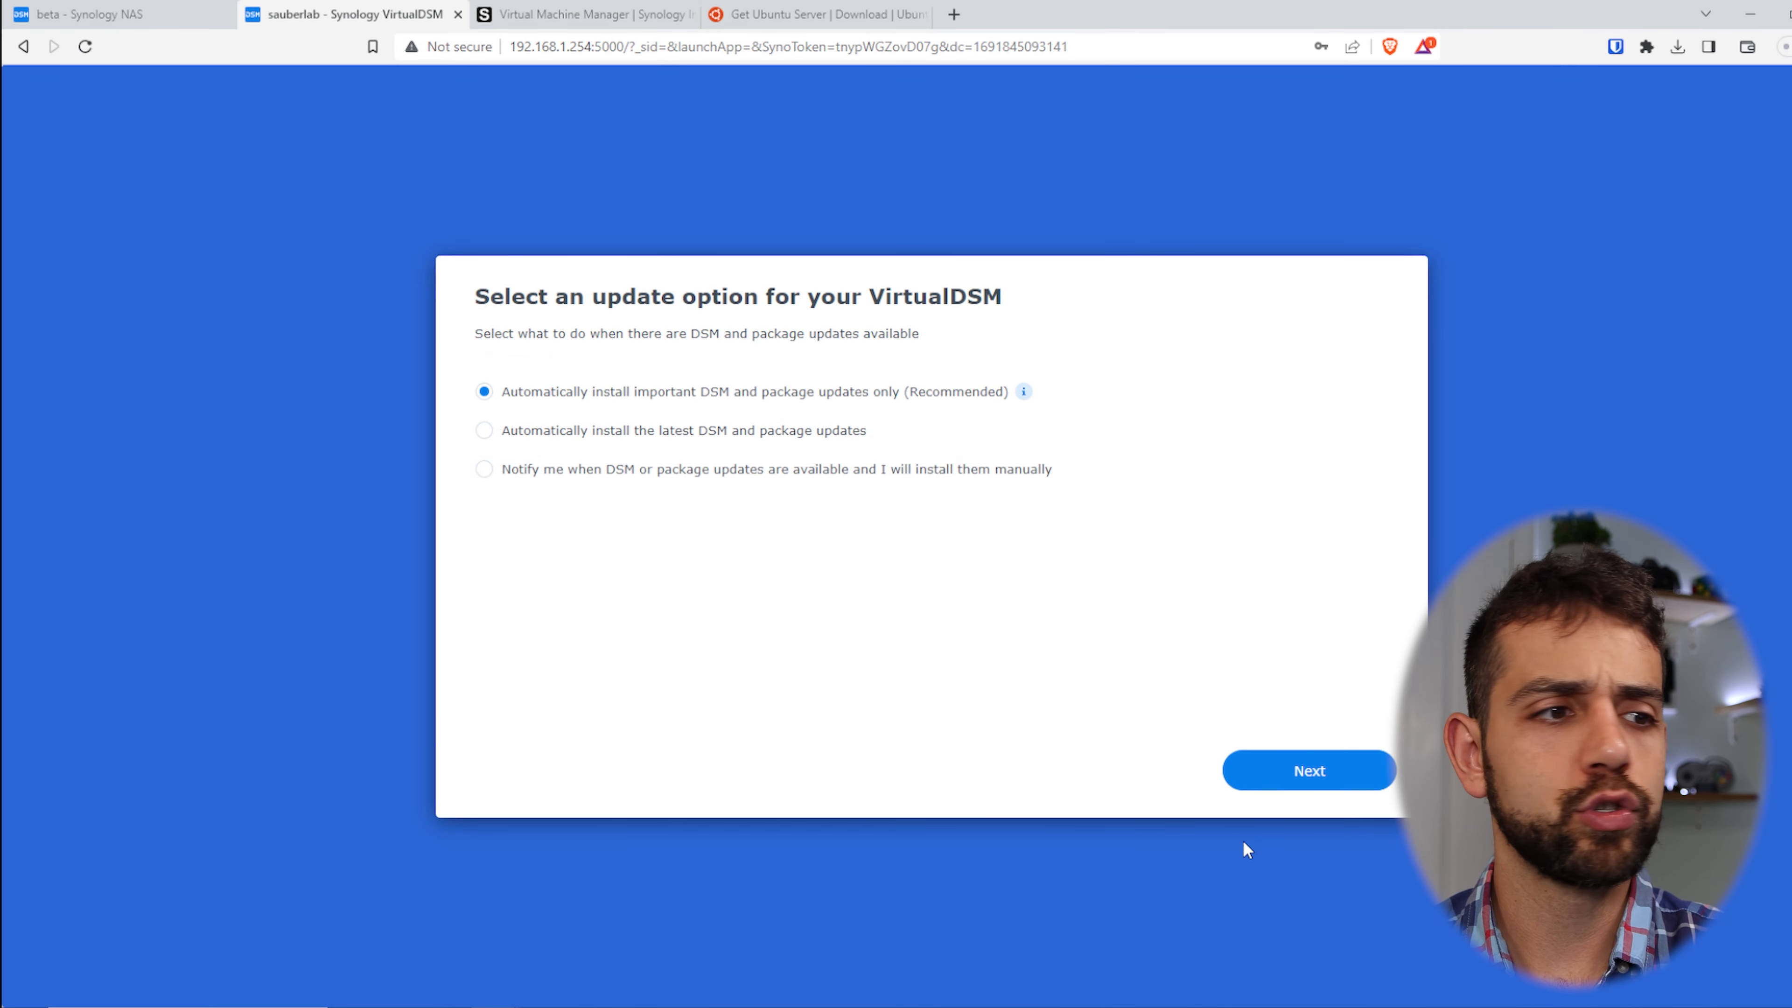
- Keep the recommended automatic updates, skip the Synology Account, and submit without sharing analytics
click(1348, 770)
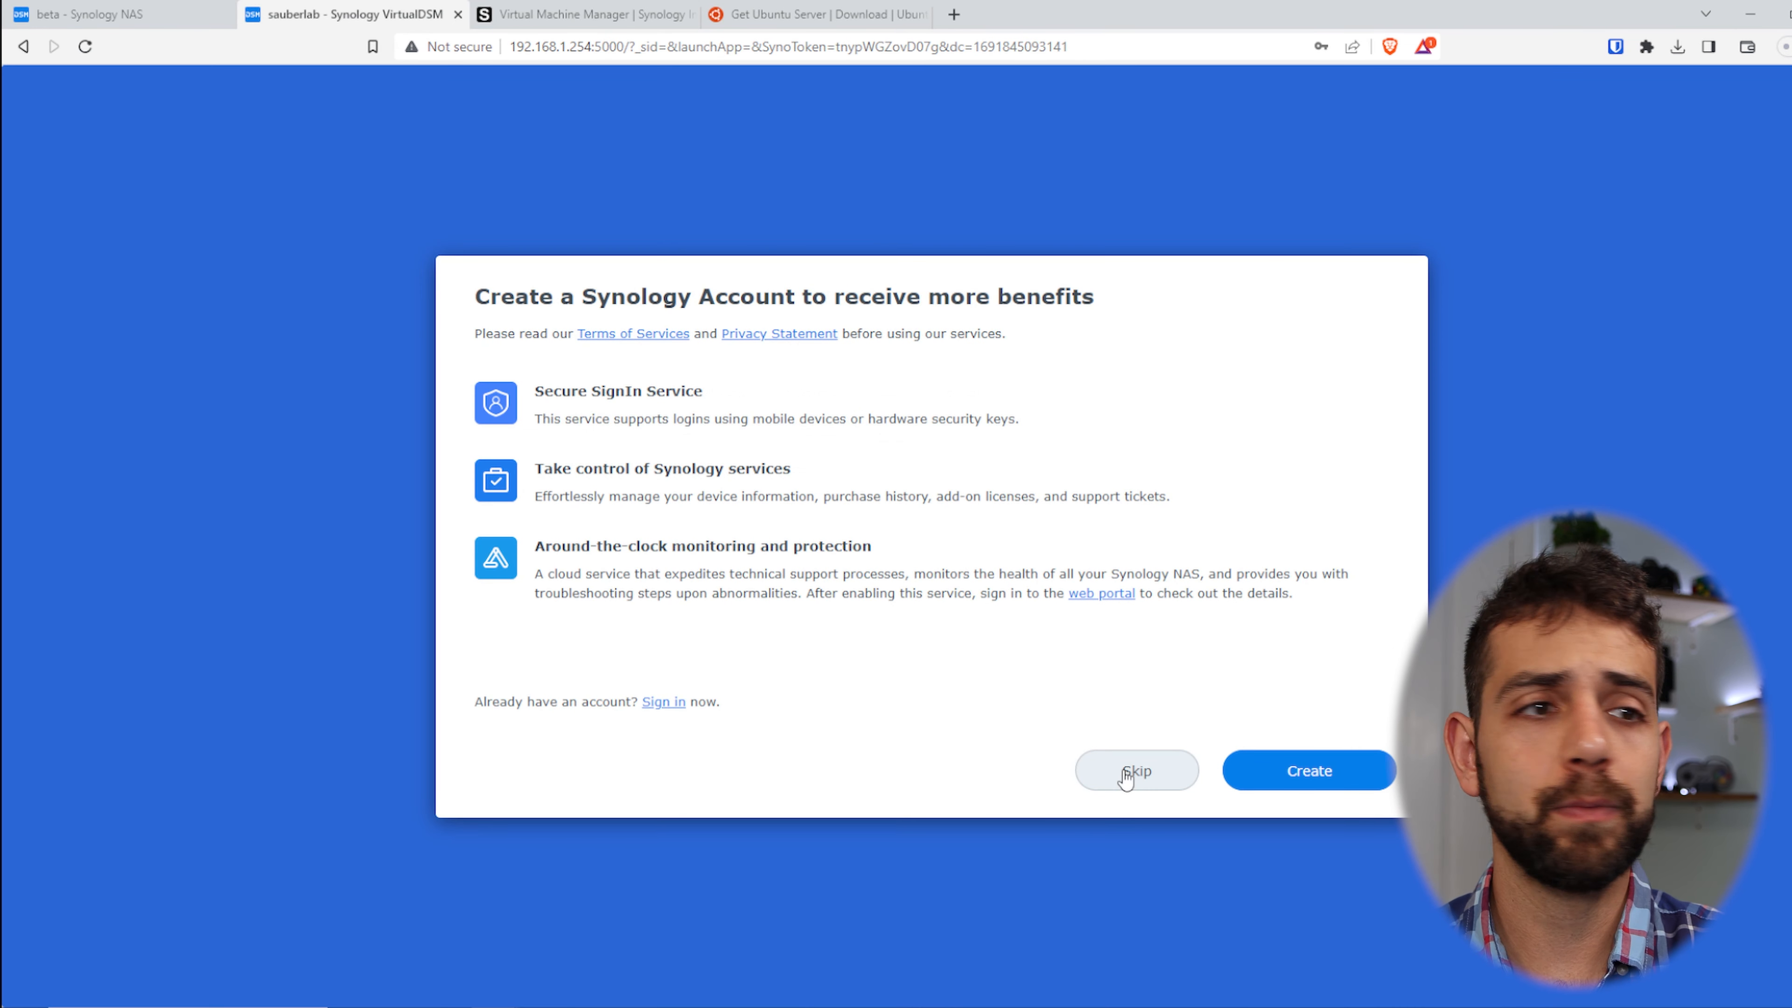
click(1126, 772)
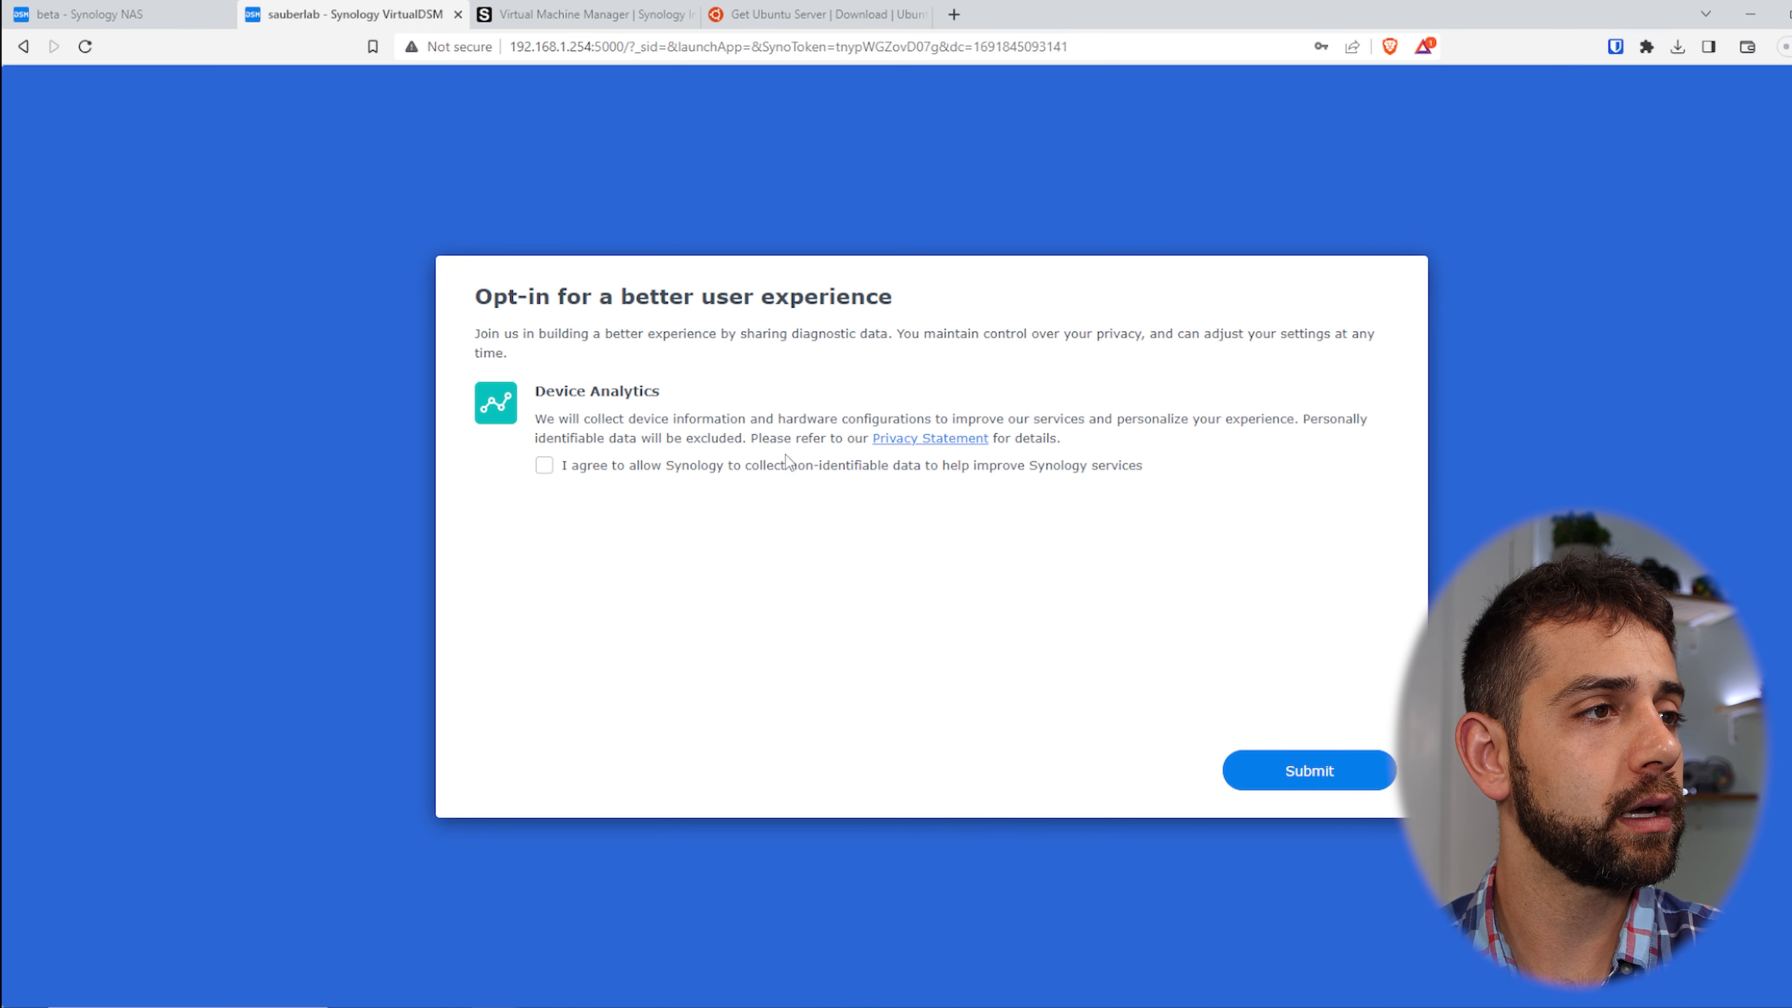
click(1329, 789)
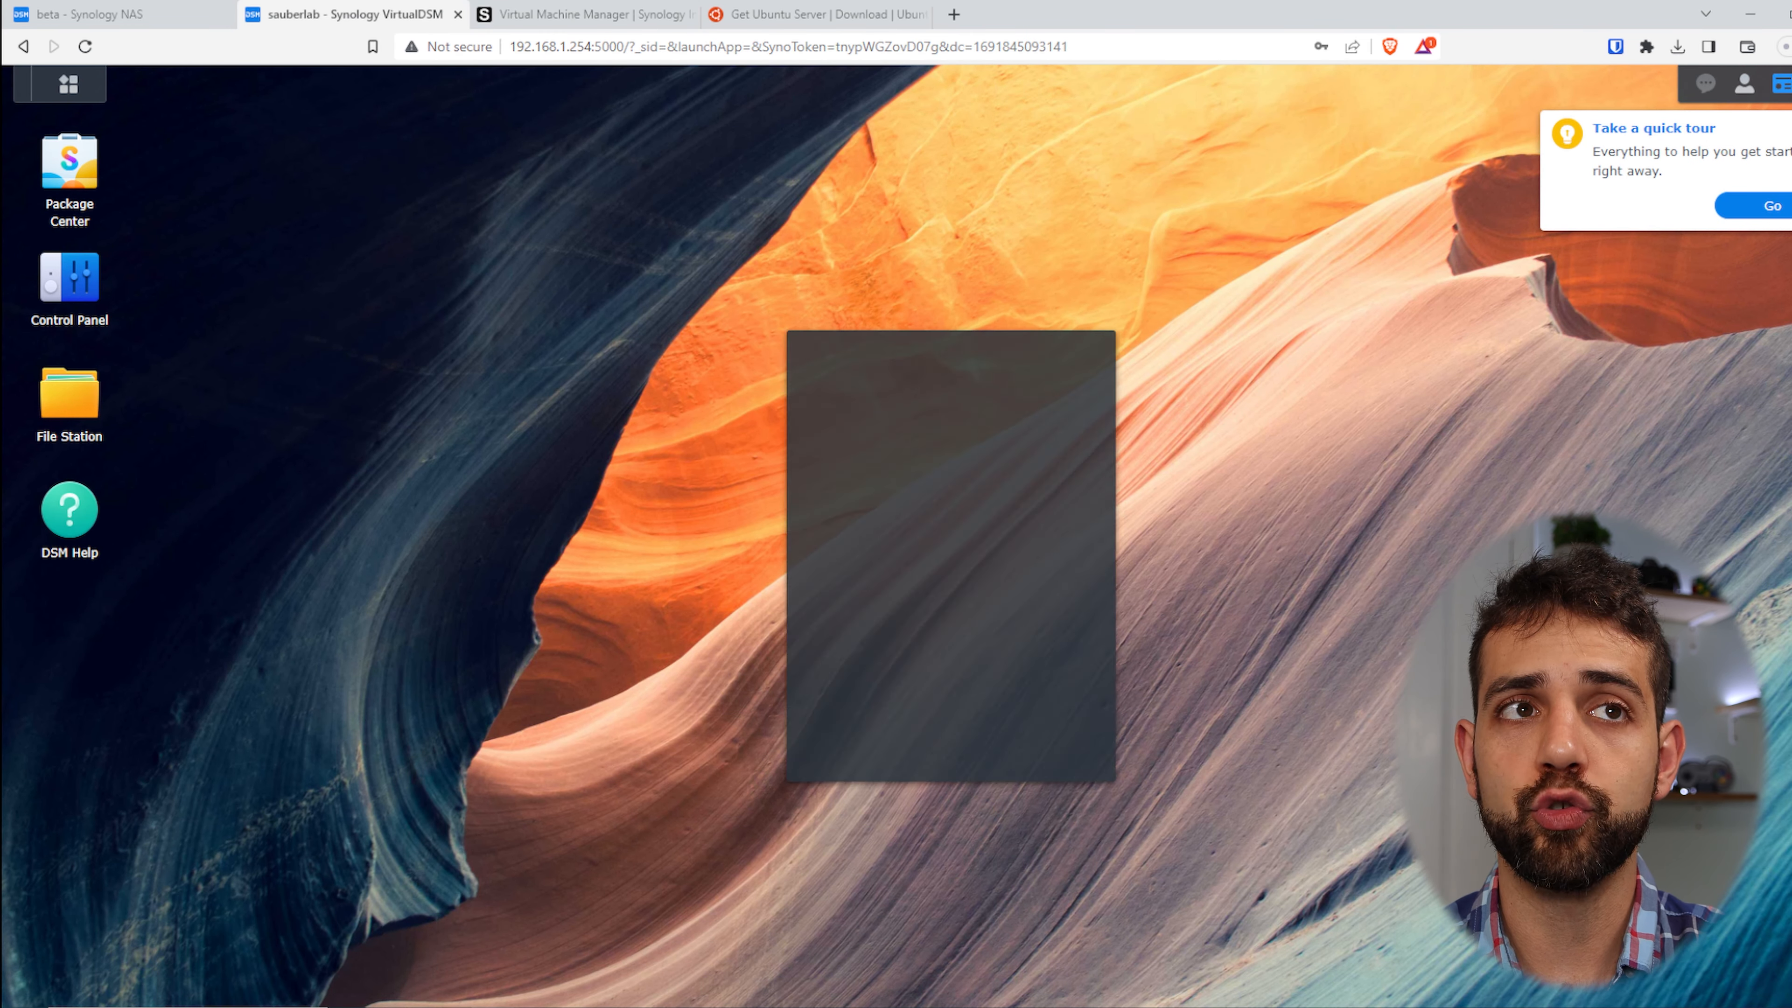
- Dismiss the quick tour and Help reminder, and take a look at Resource Monitor
click(1791, 128)
click(1149, 562)
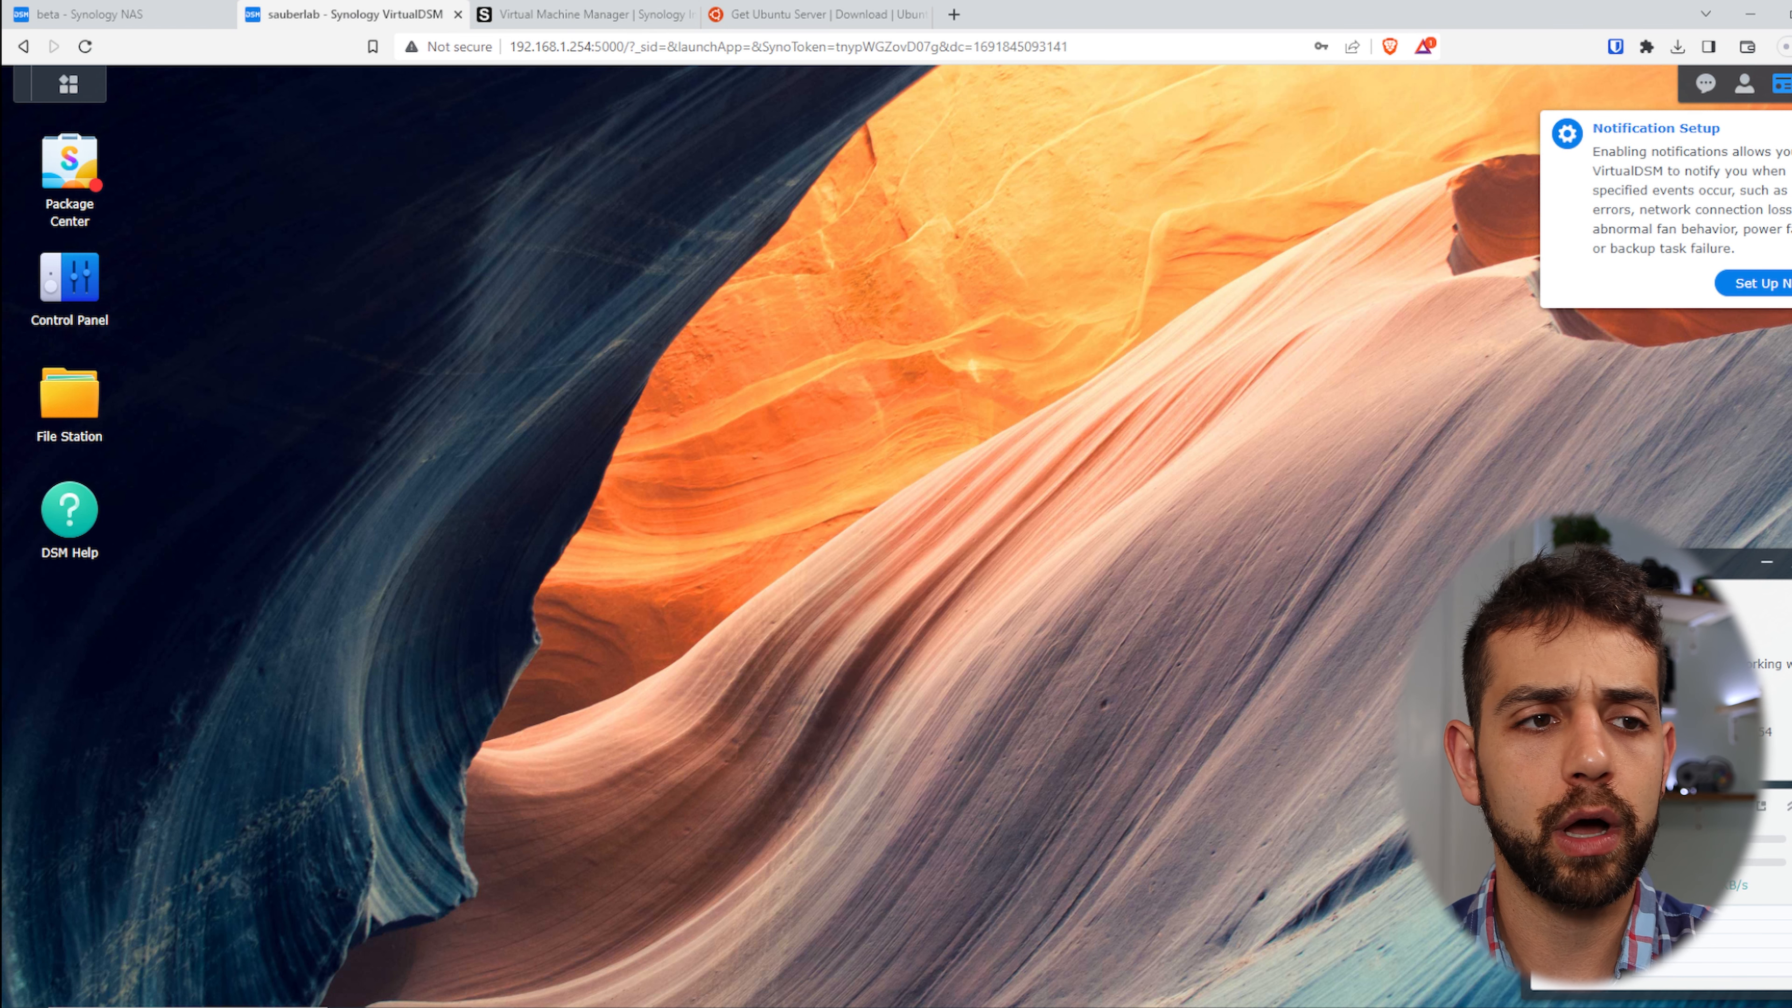
click(1761, 805)
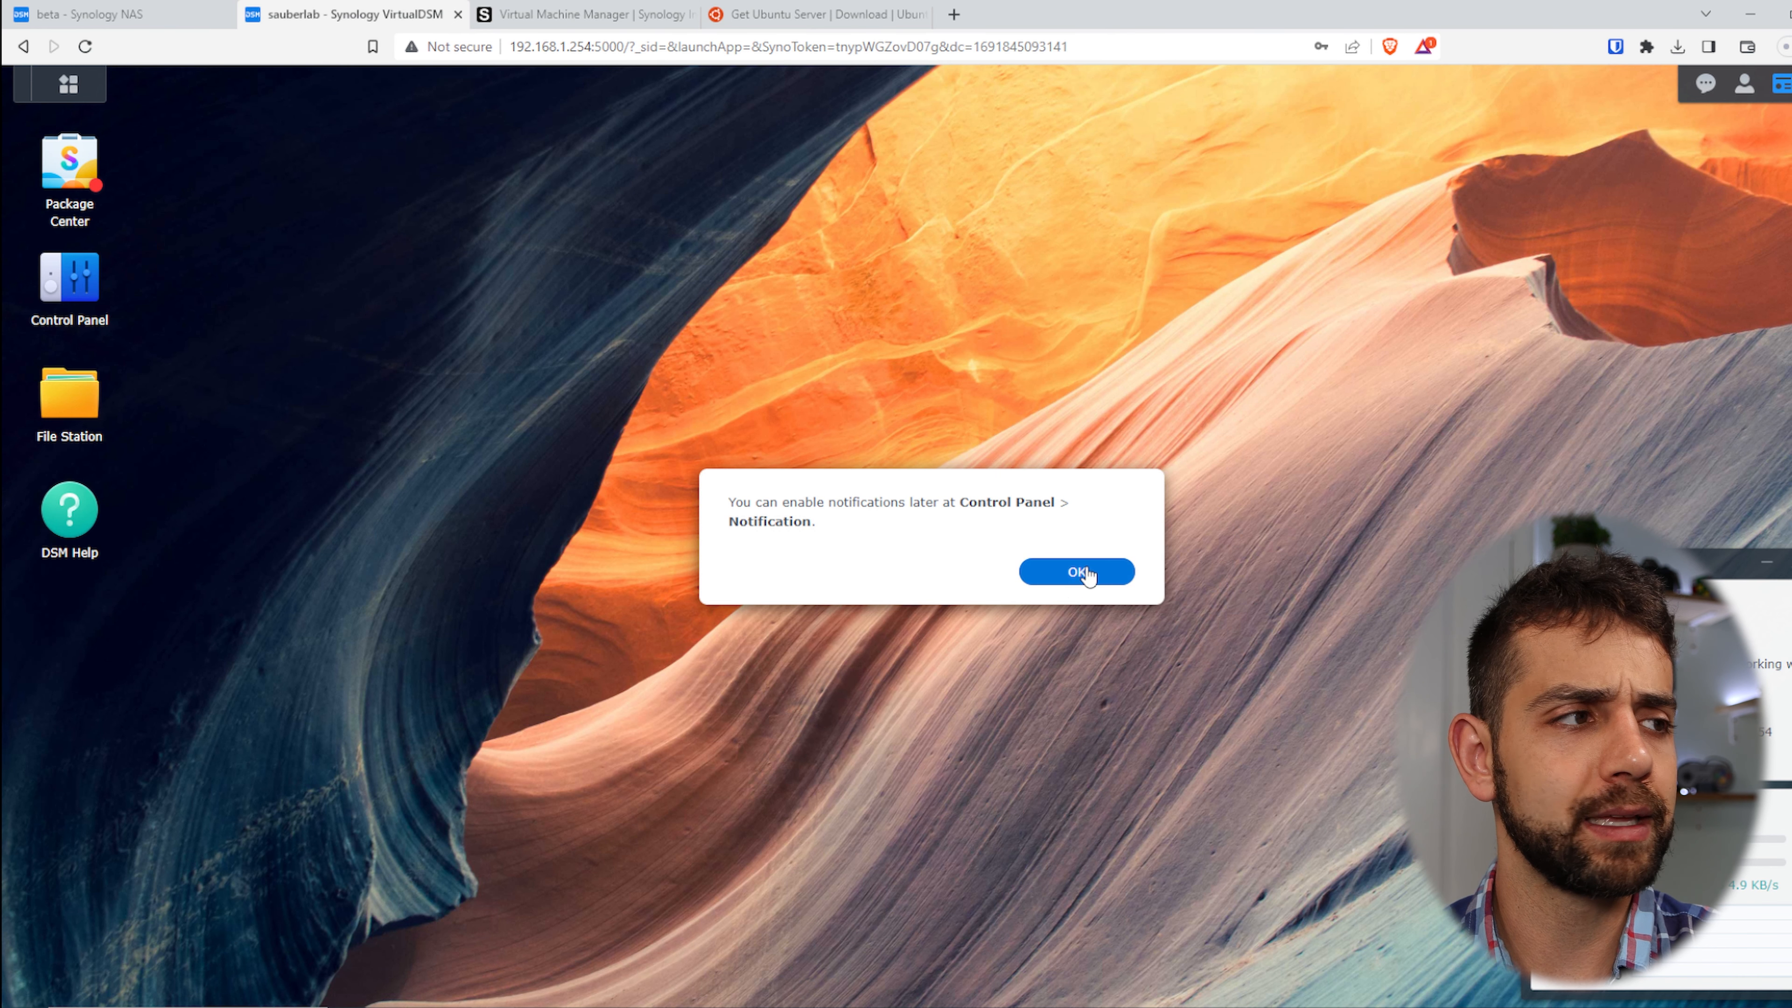
click(1052, 573)
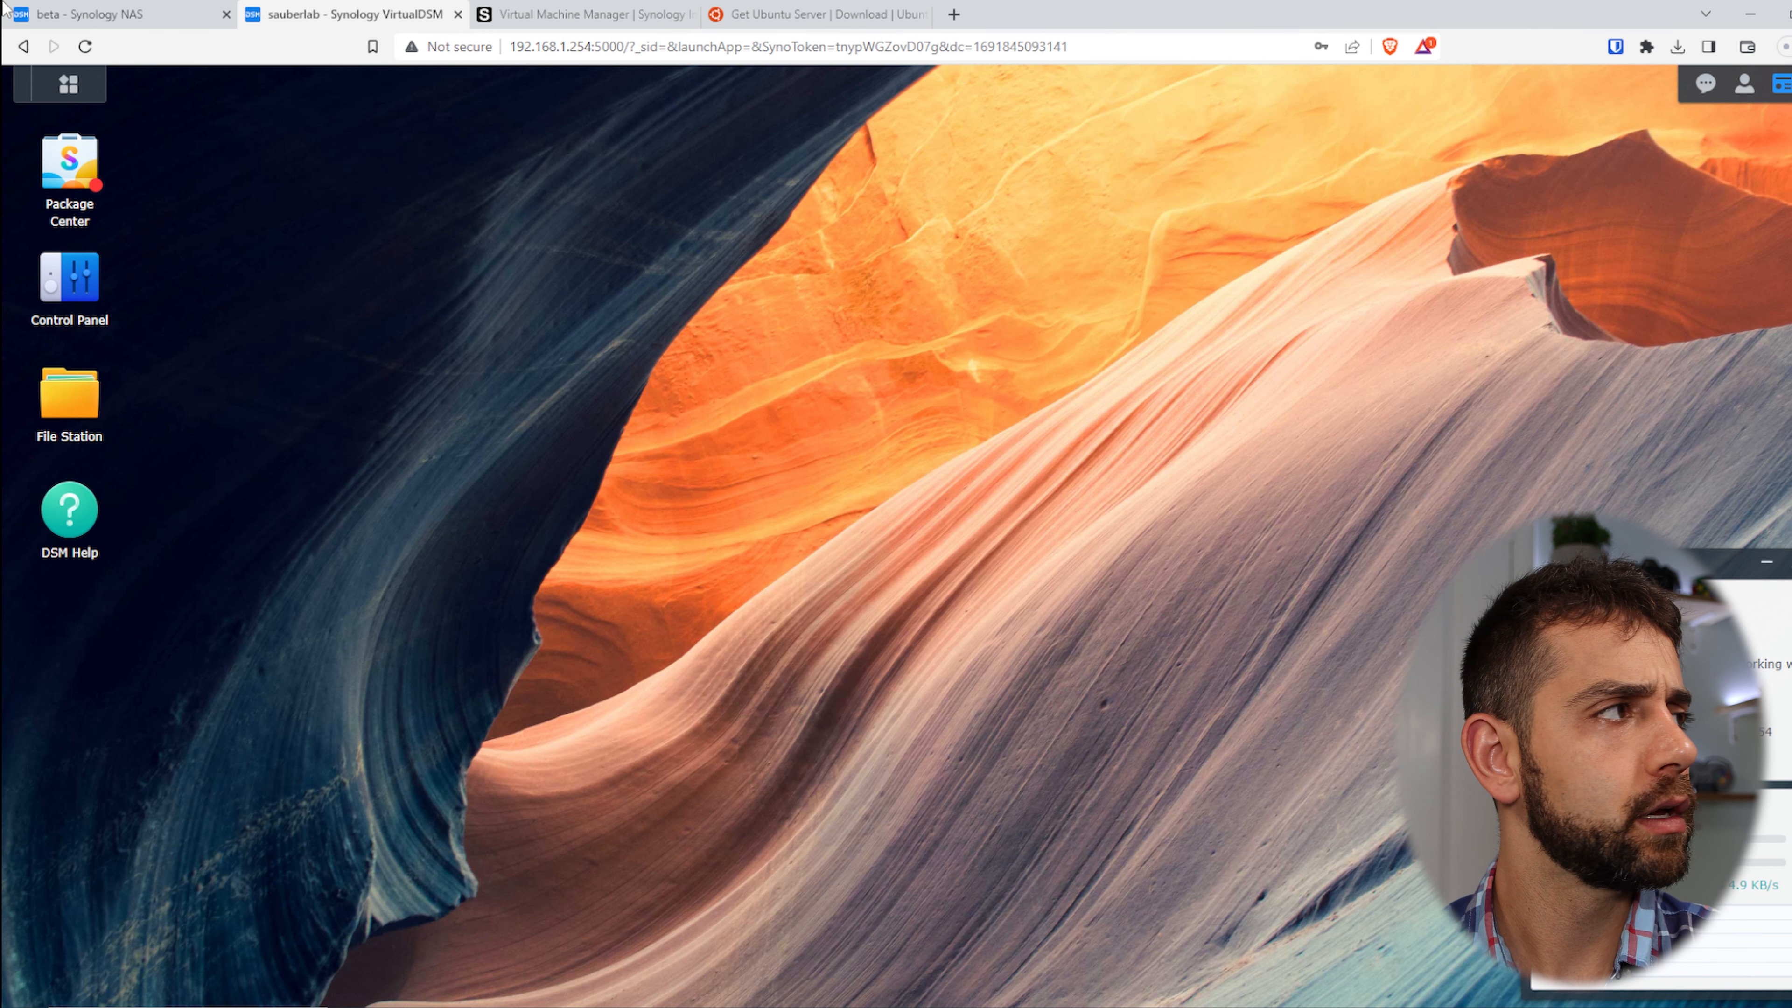
- Open Package Center, accept its terms and browse the packages, then open Control Panel
click(68, 84)
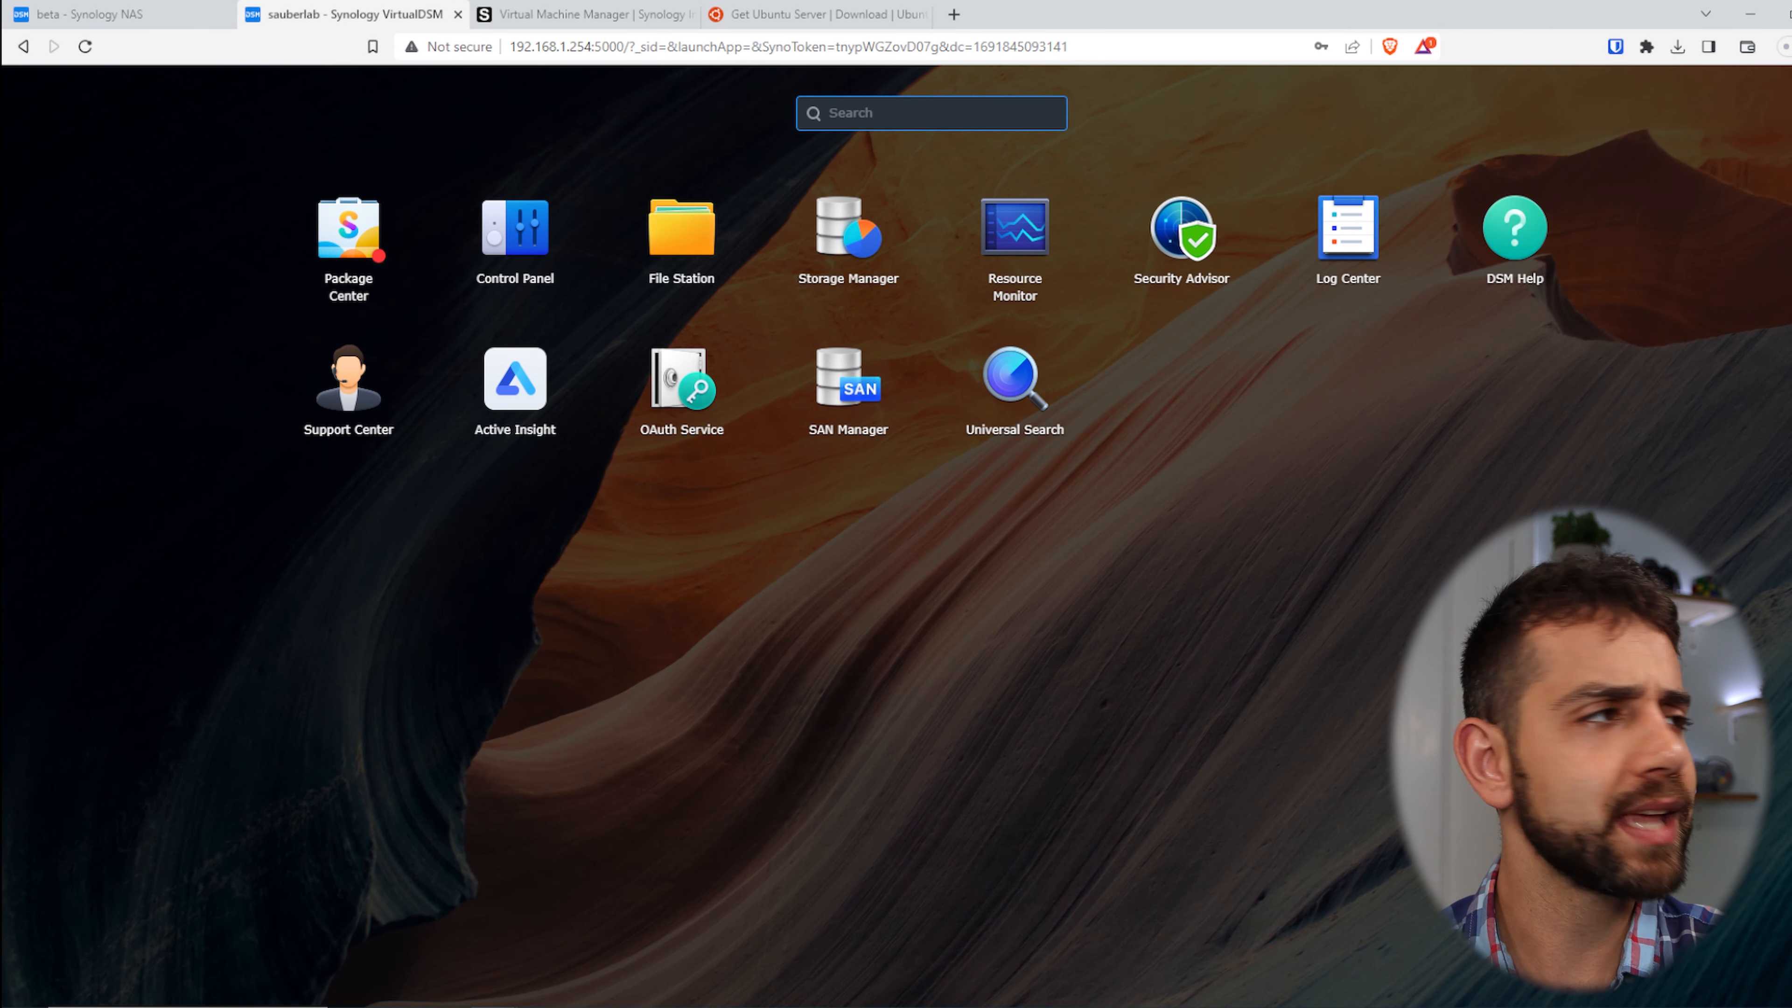
click(366, 252)
click(501, 677)
click(620, 713)
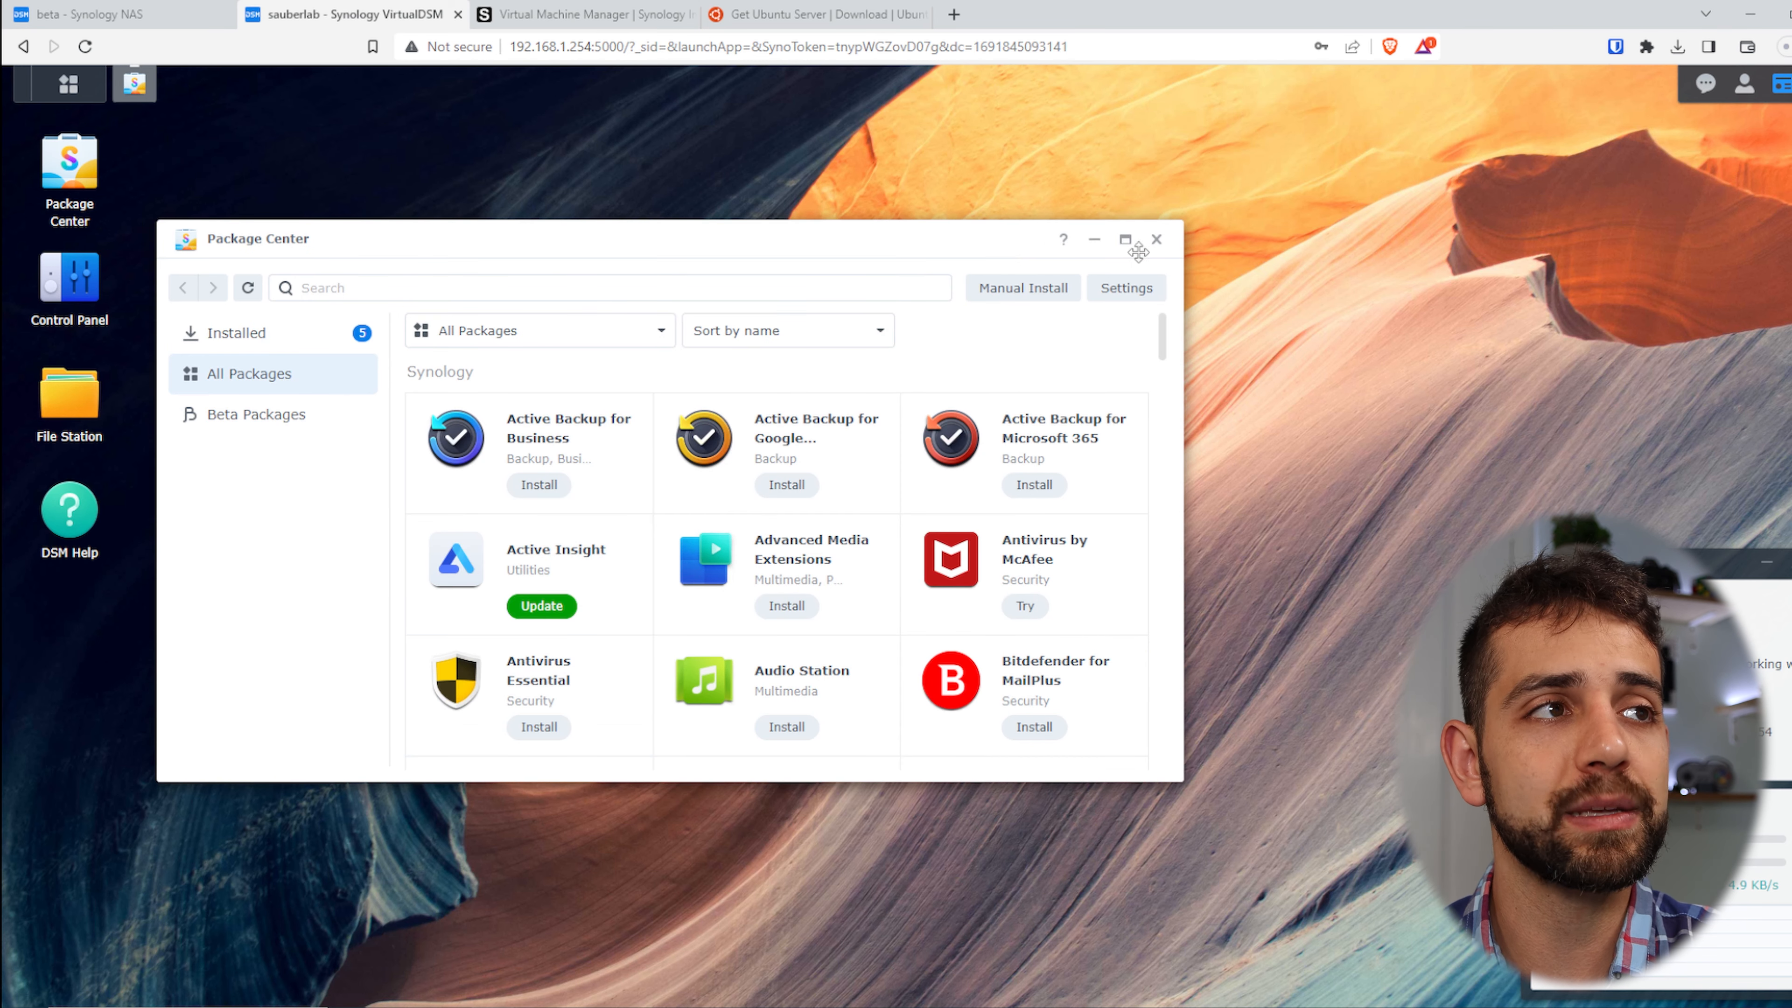
scroll(667, 625, down, 15)
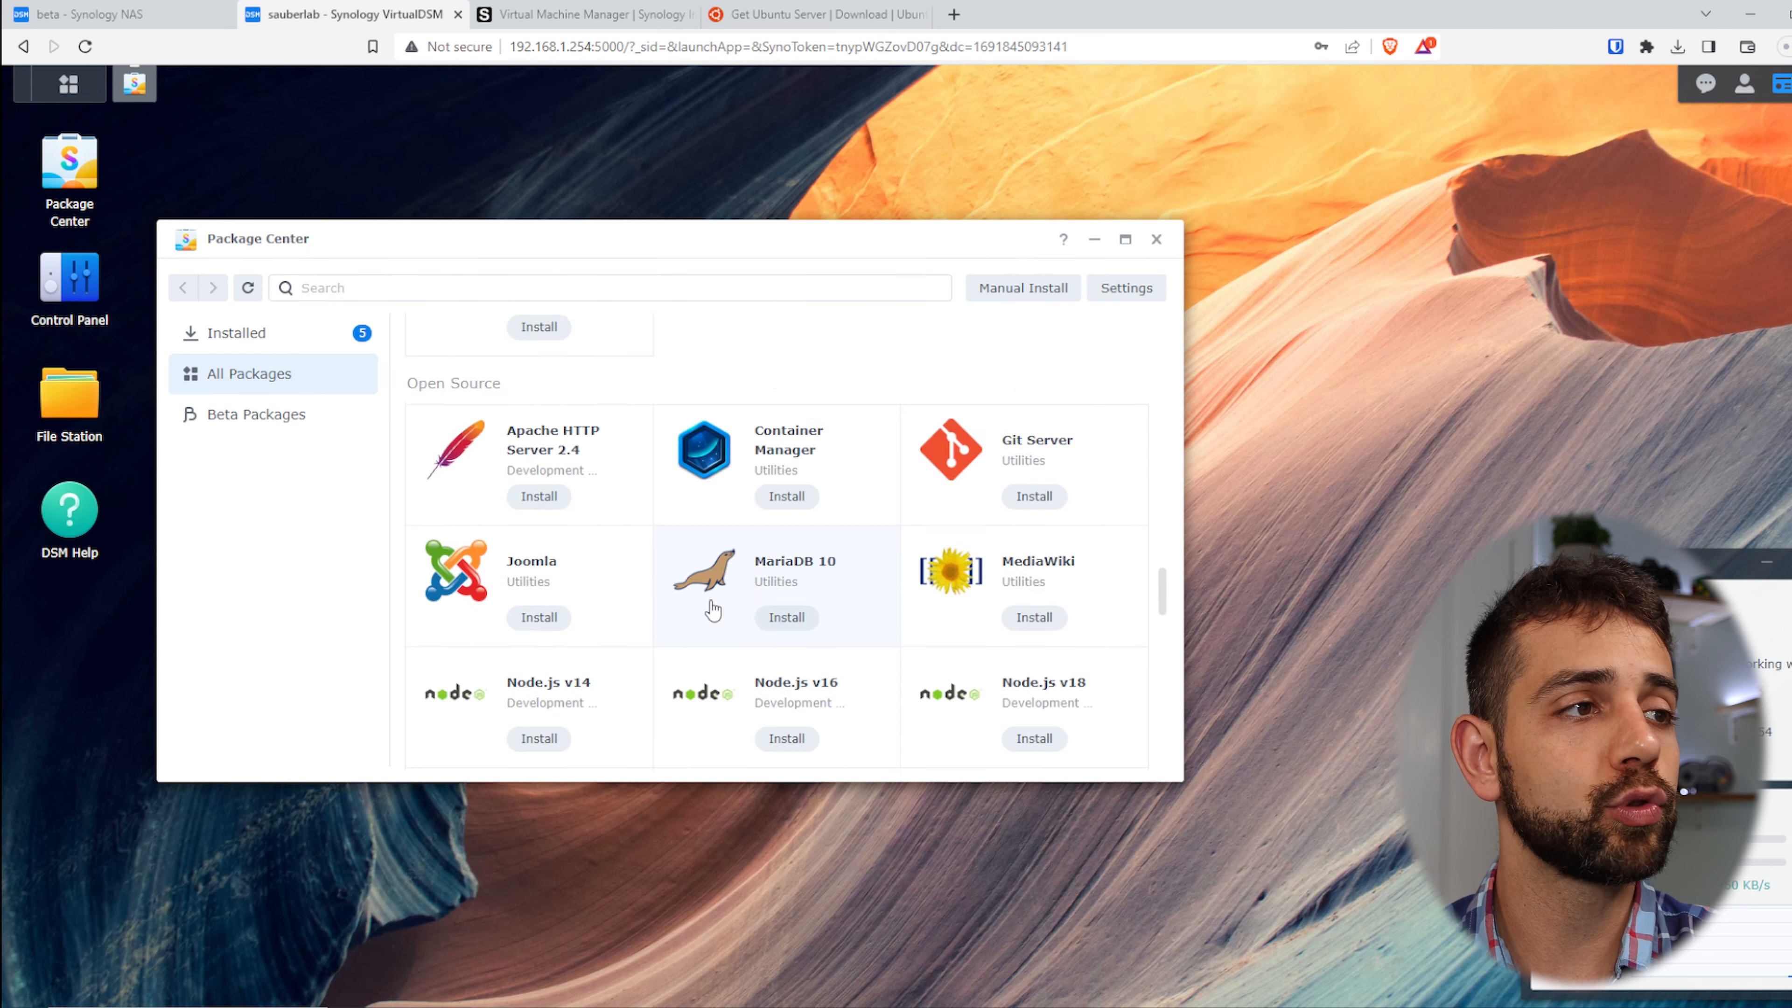
scroll(712, 608, down, 5)
click(1156, 238)
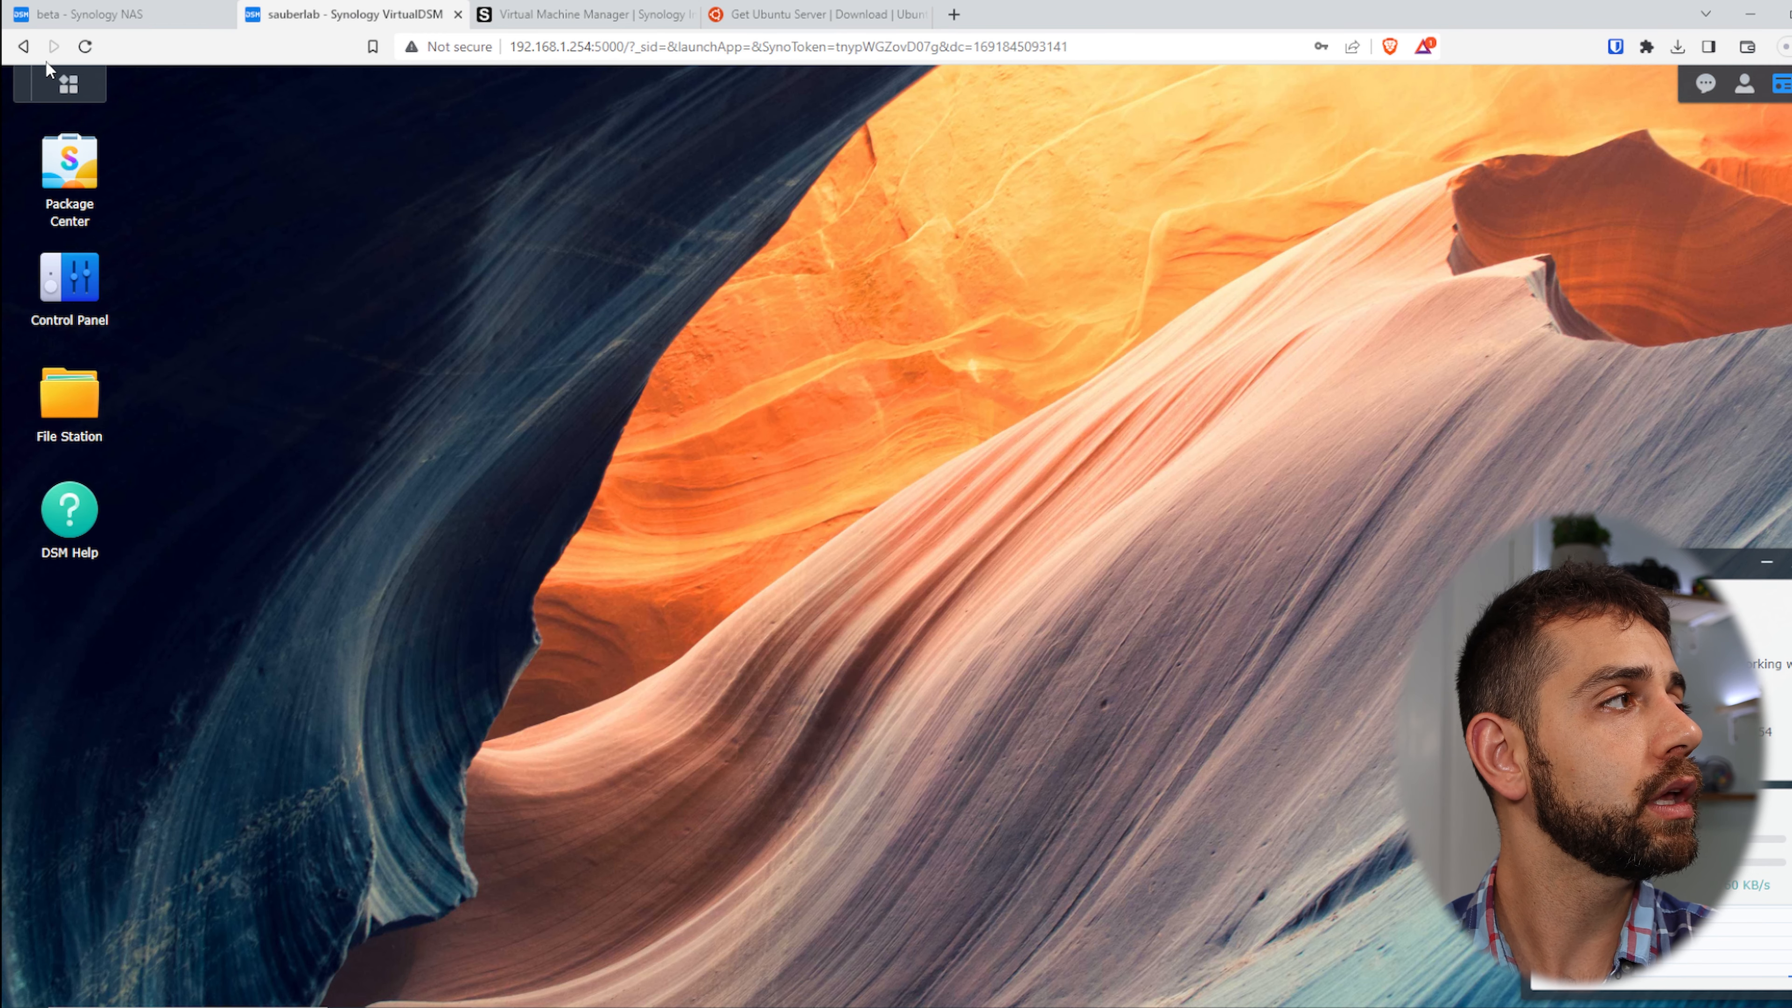
click(63, 76)
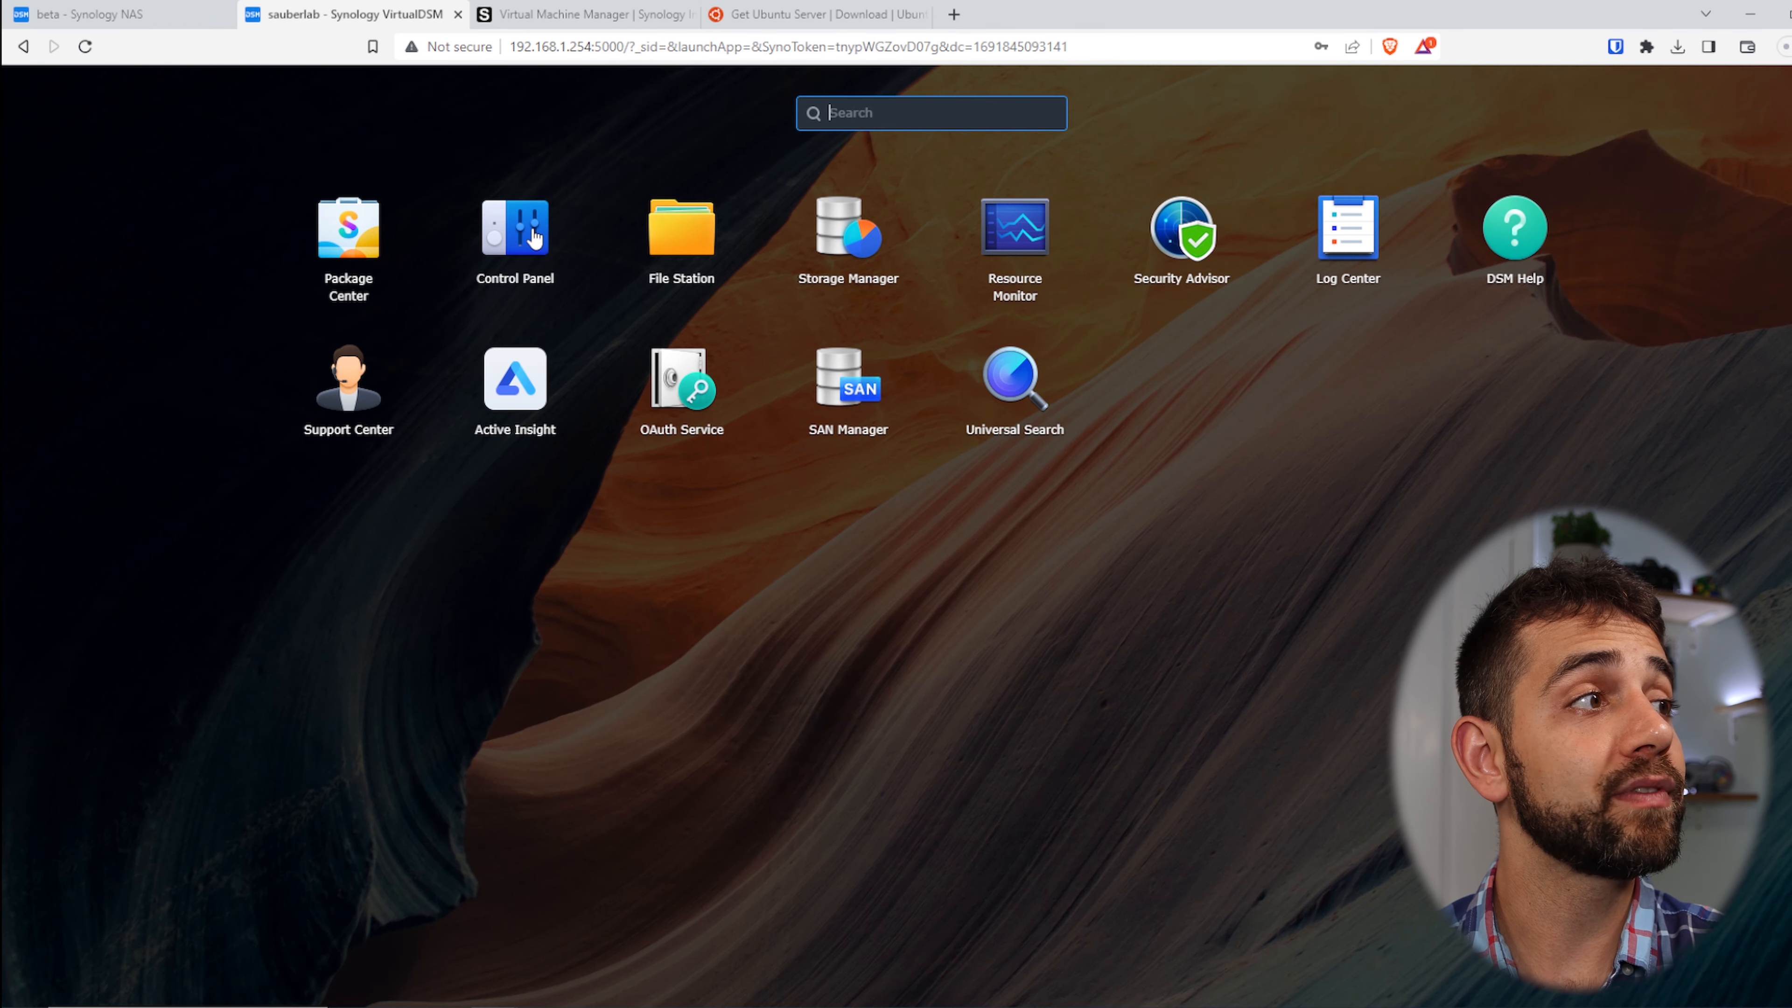
click(533, 237)
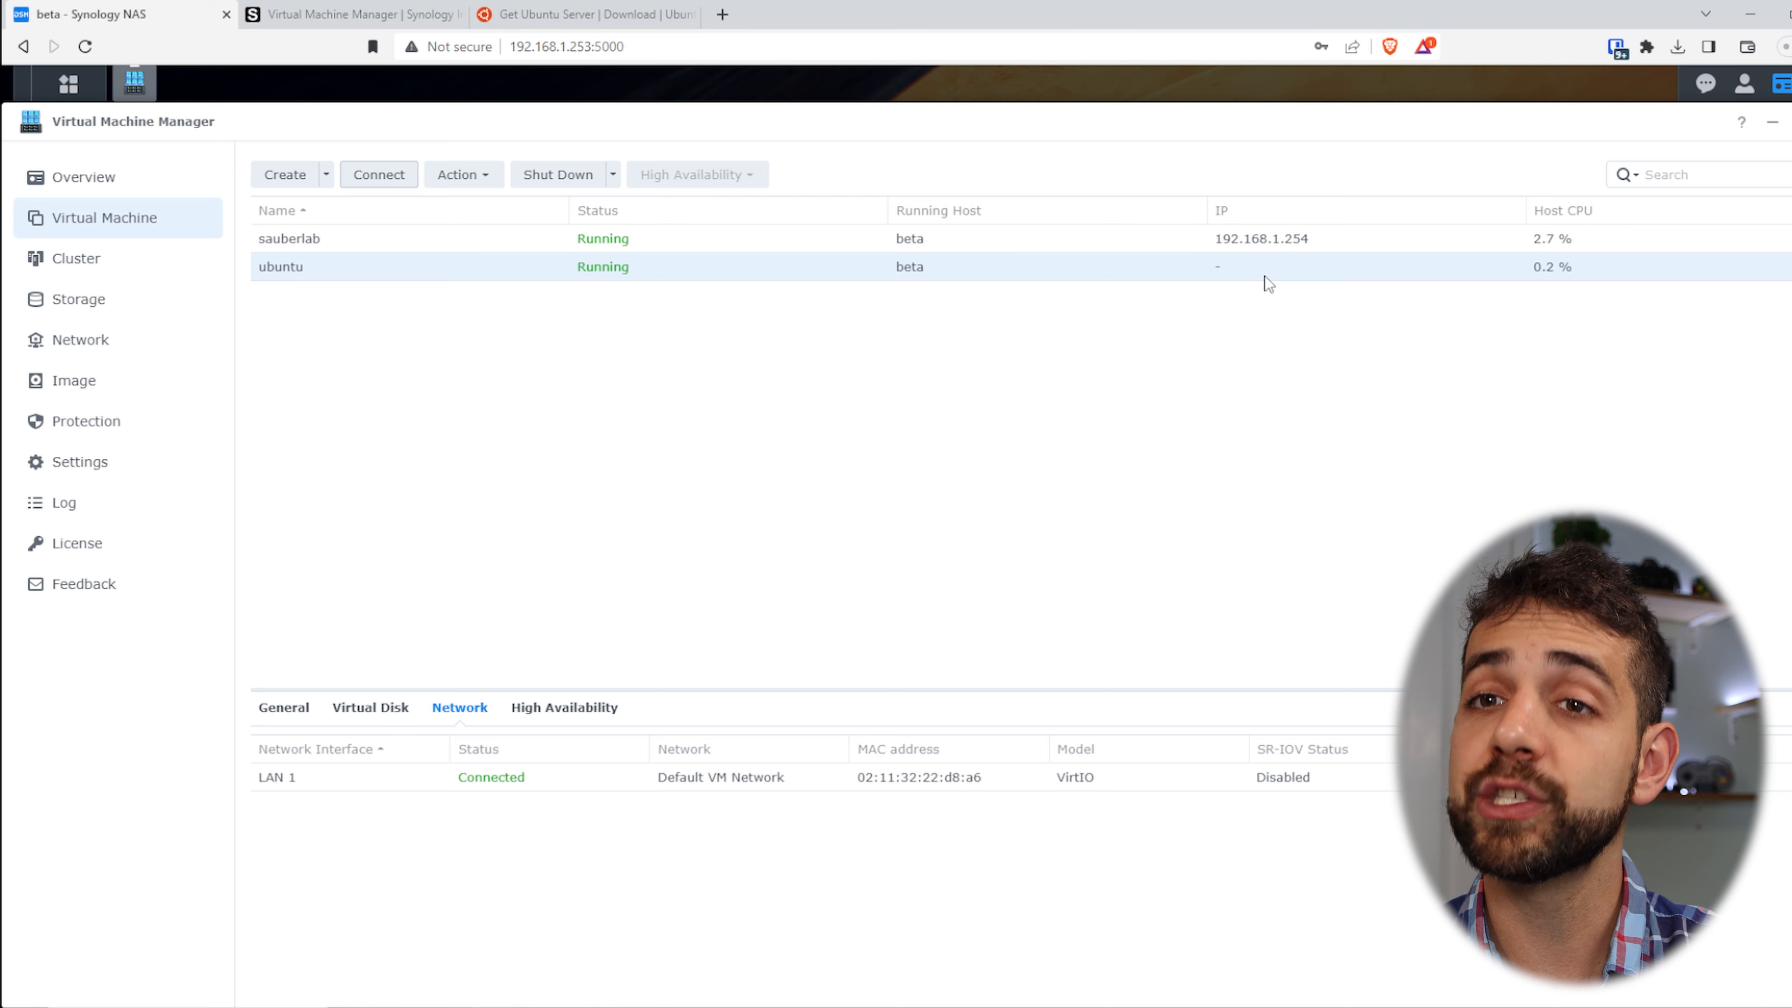
- Open the ubuntu VM's noVNC console, try its settings, fullscreen and extra keys, then close it
click(378, 175)
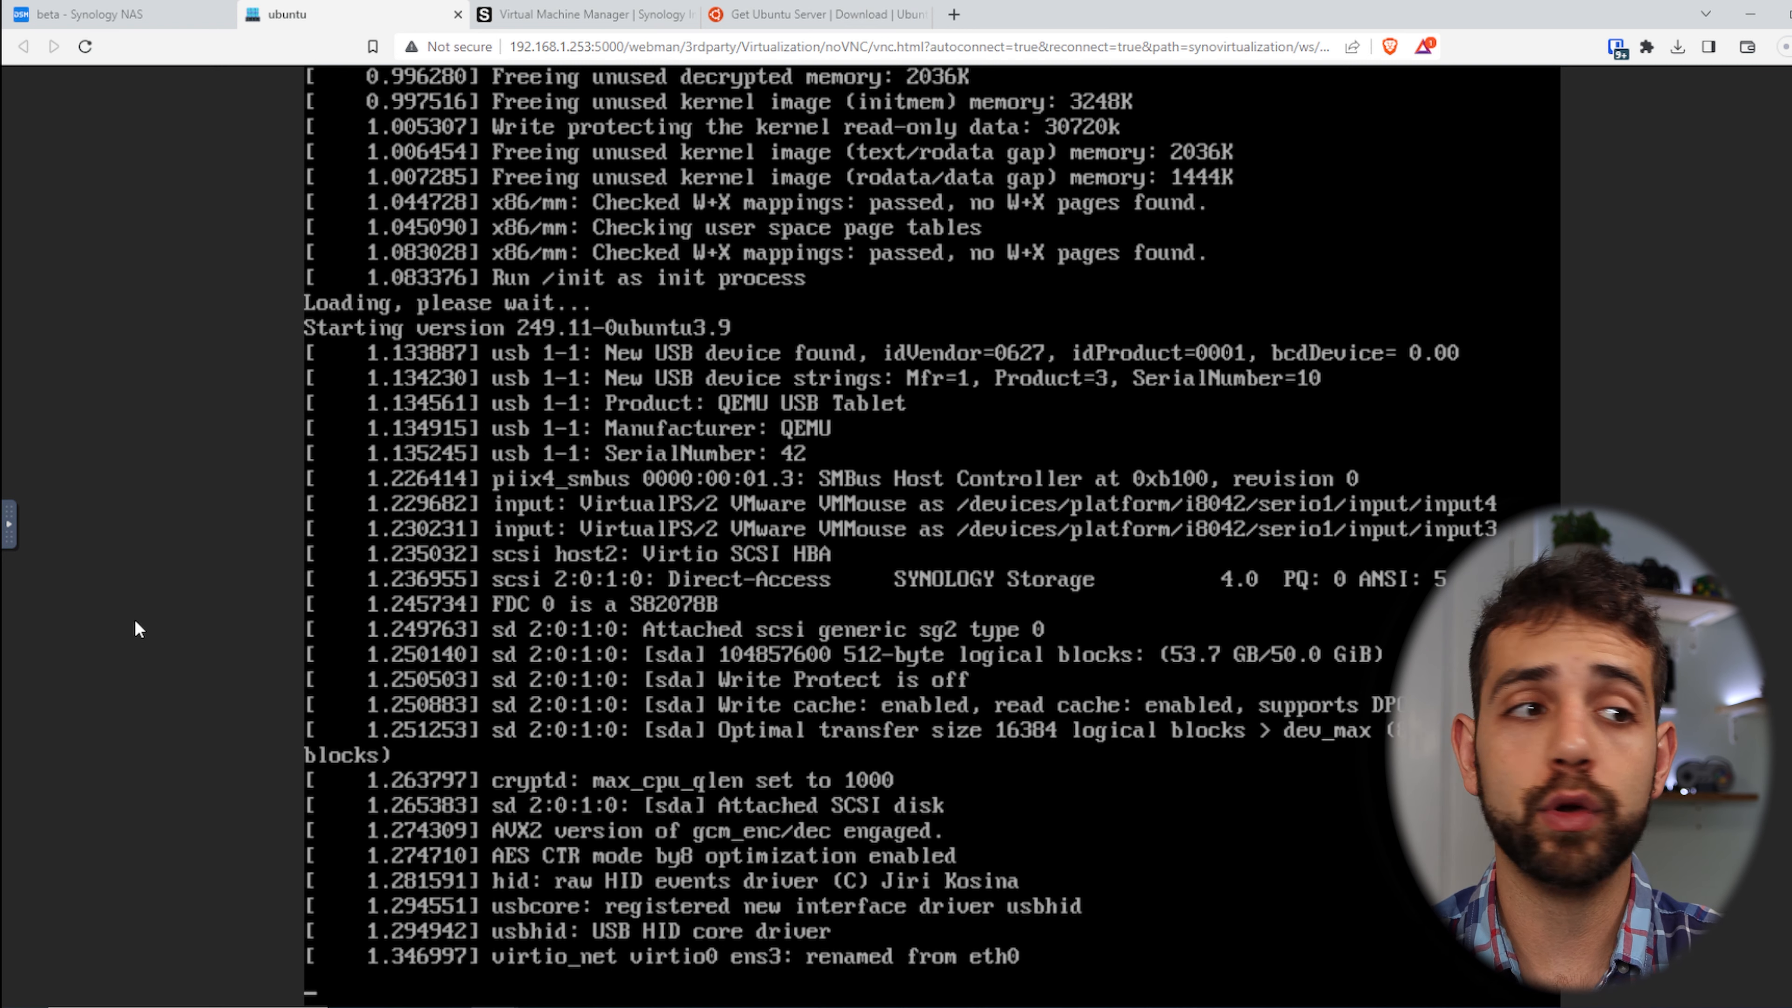
click(9, 546)
click(28, 581)
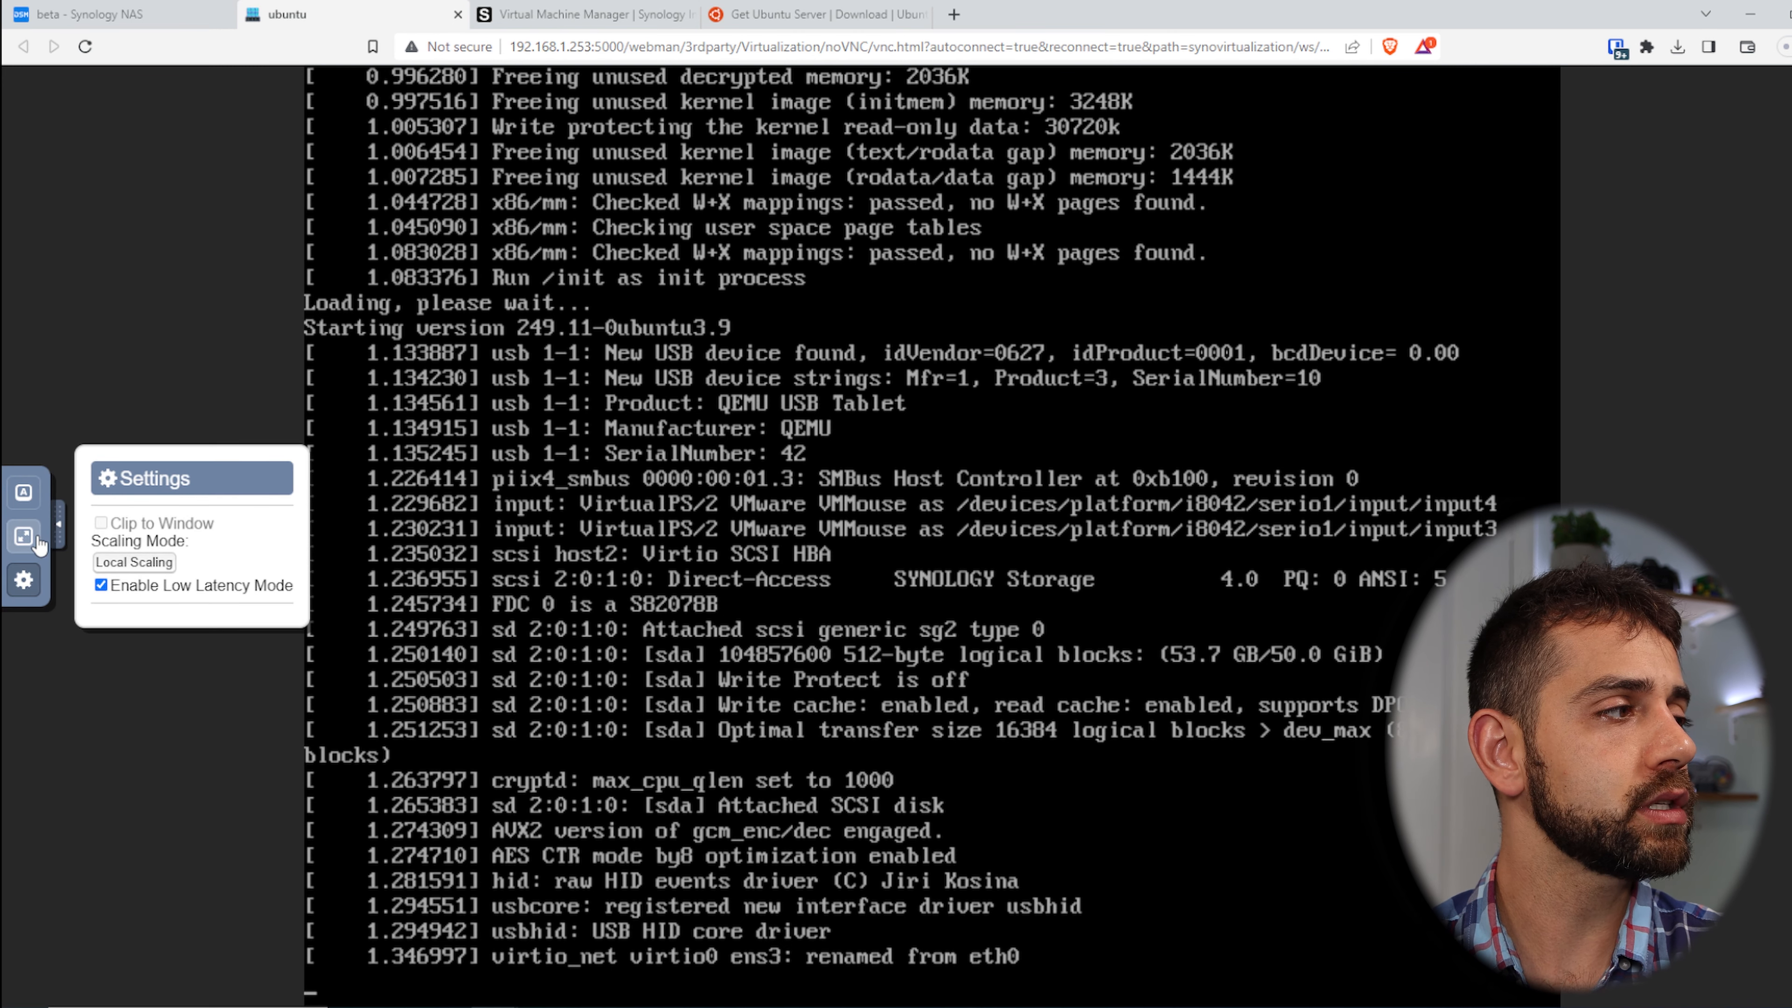
click(26, 539)
click(37, 535)
click(24, 491)
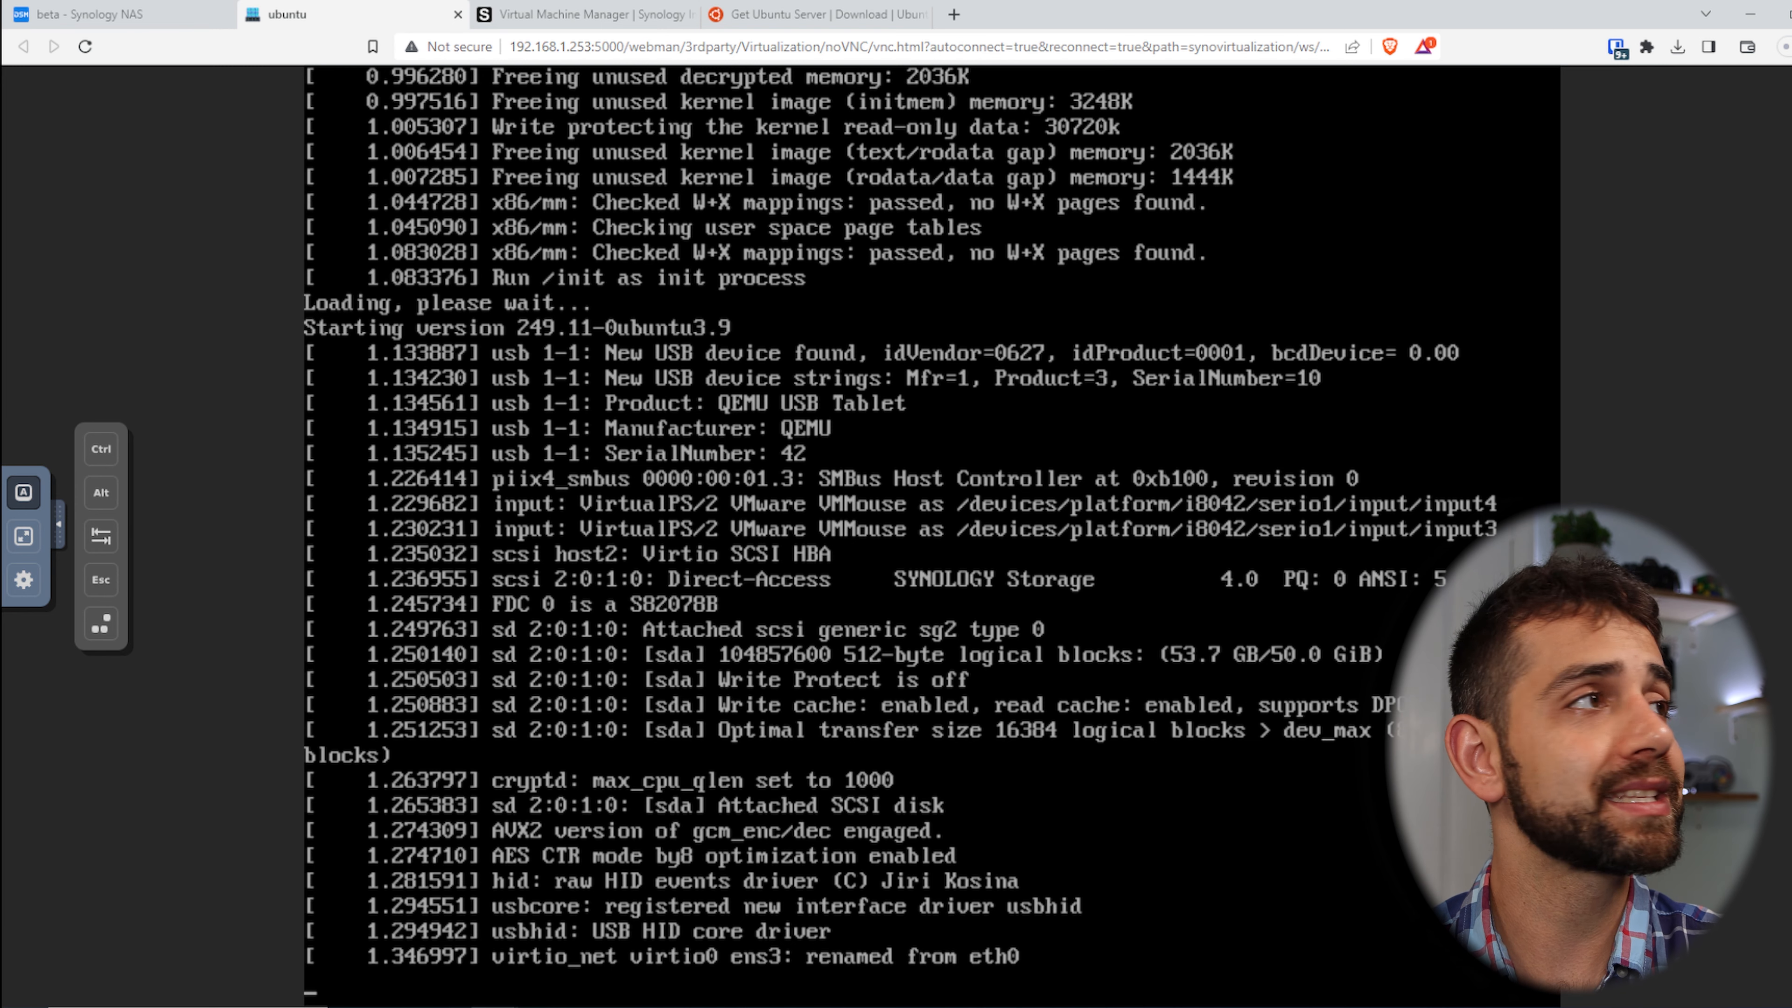
click(457, 14)
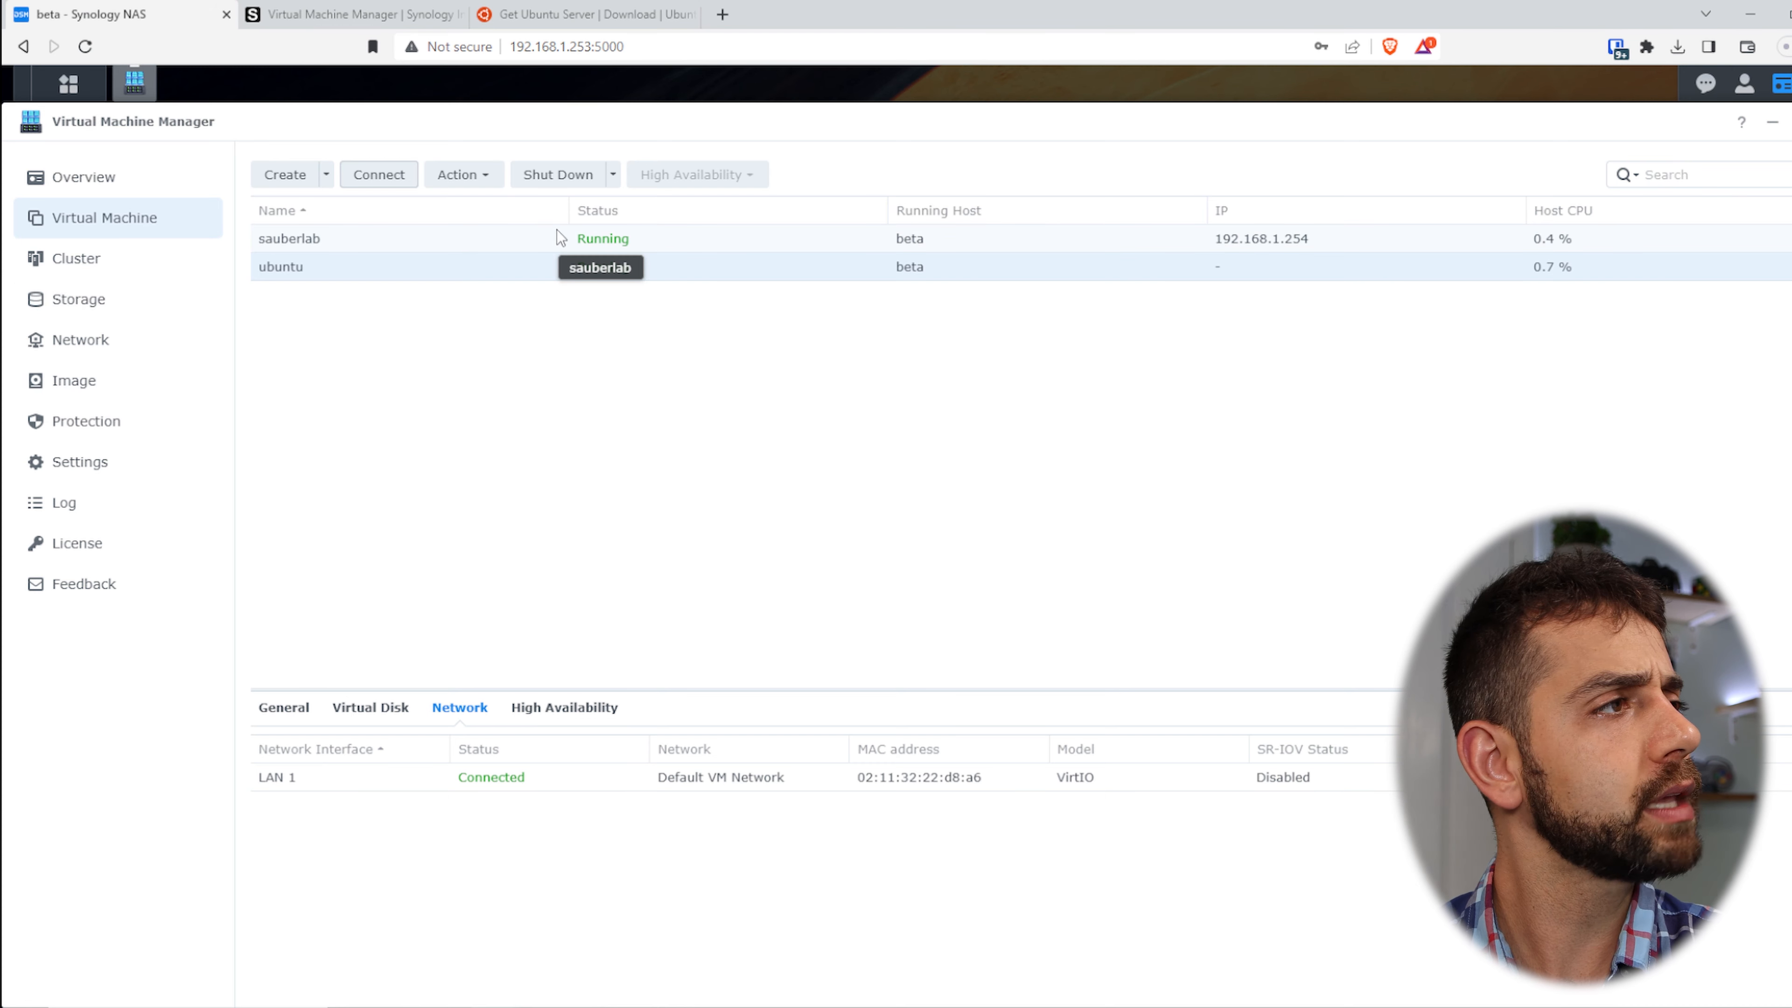
- Take a locked snapshot of the sauberlab virtual machine
click(479, 229)
right_click(479, 230)
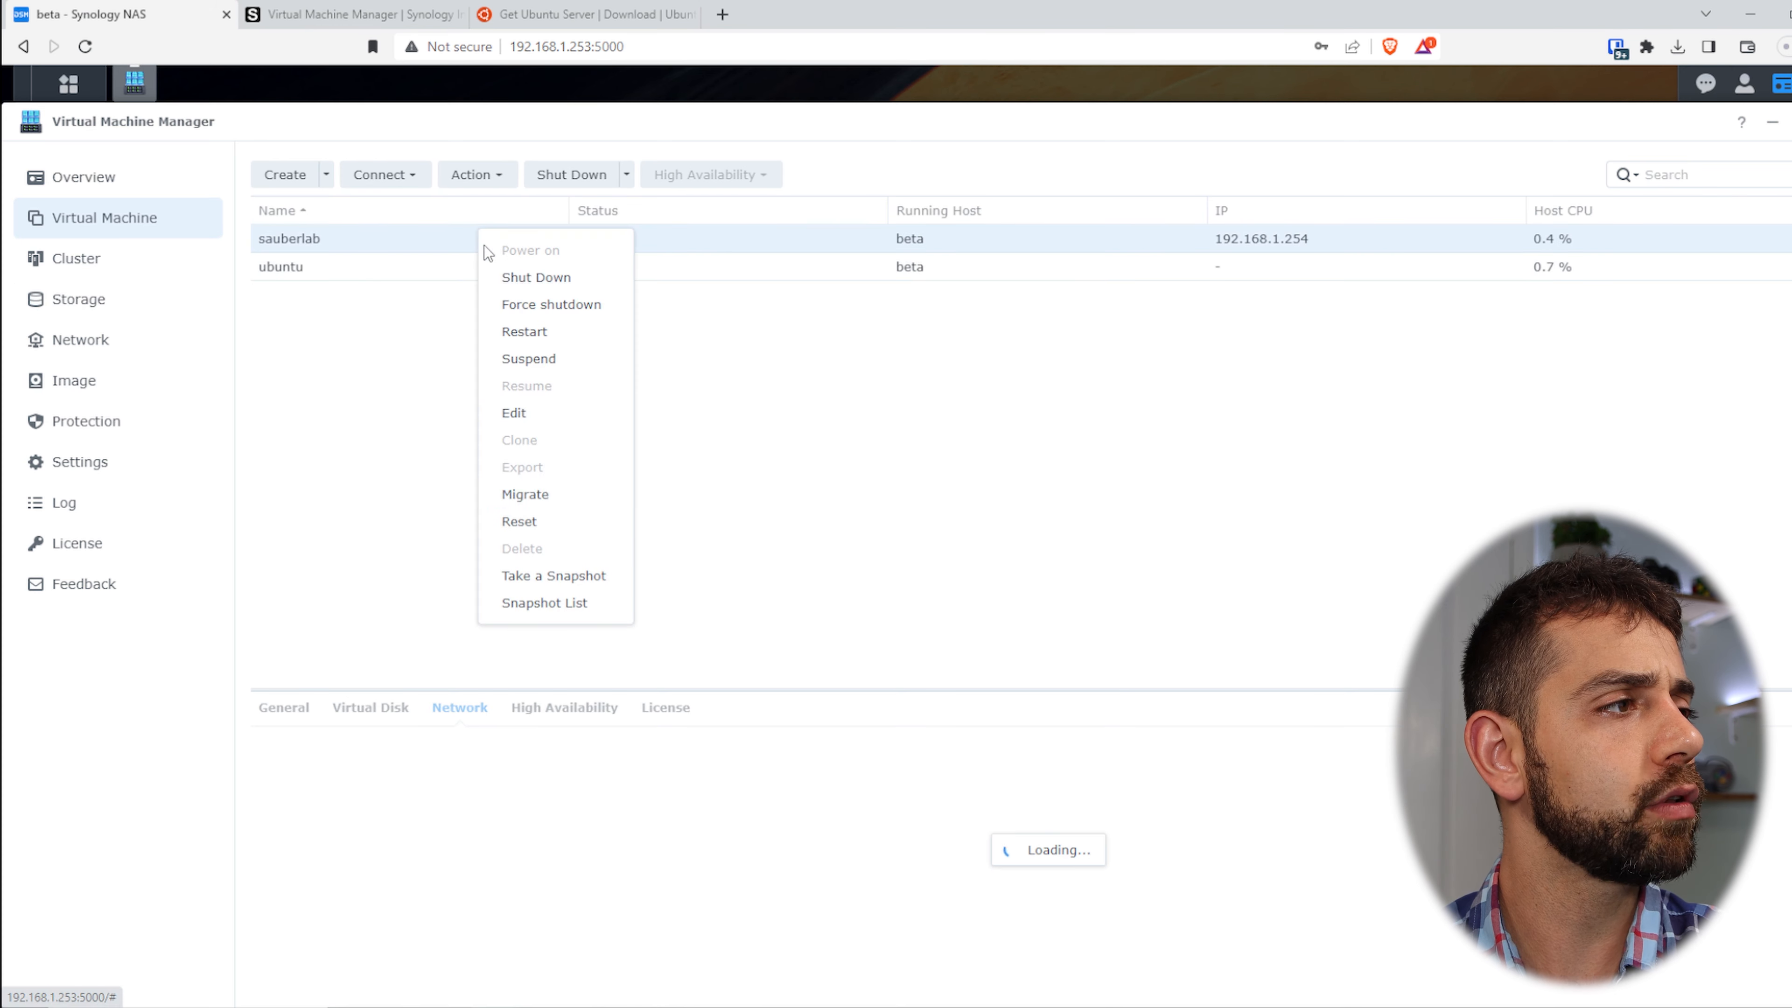
click(534, 580)
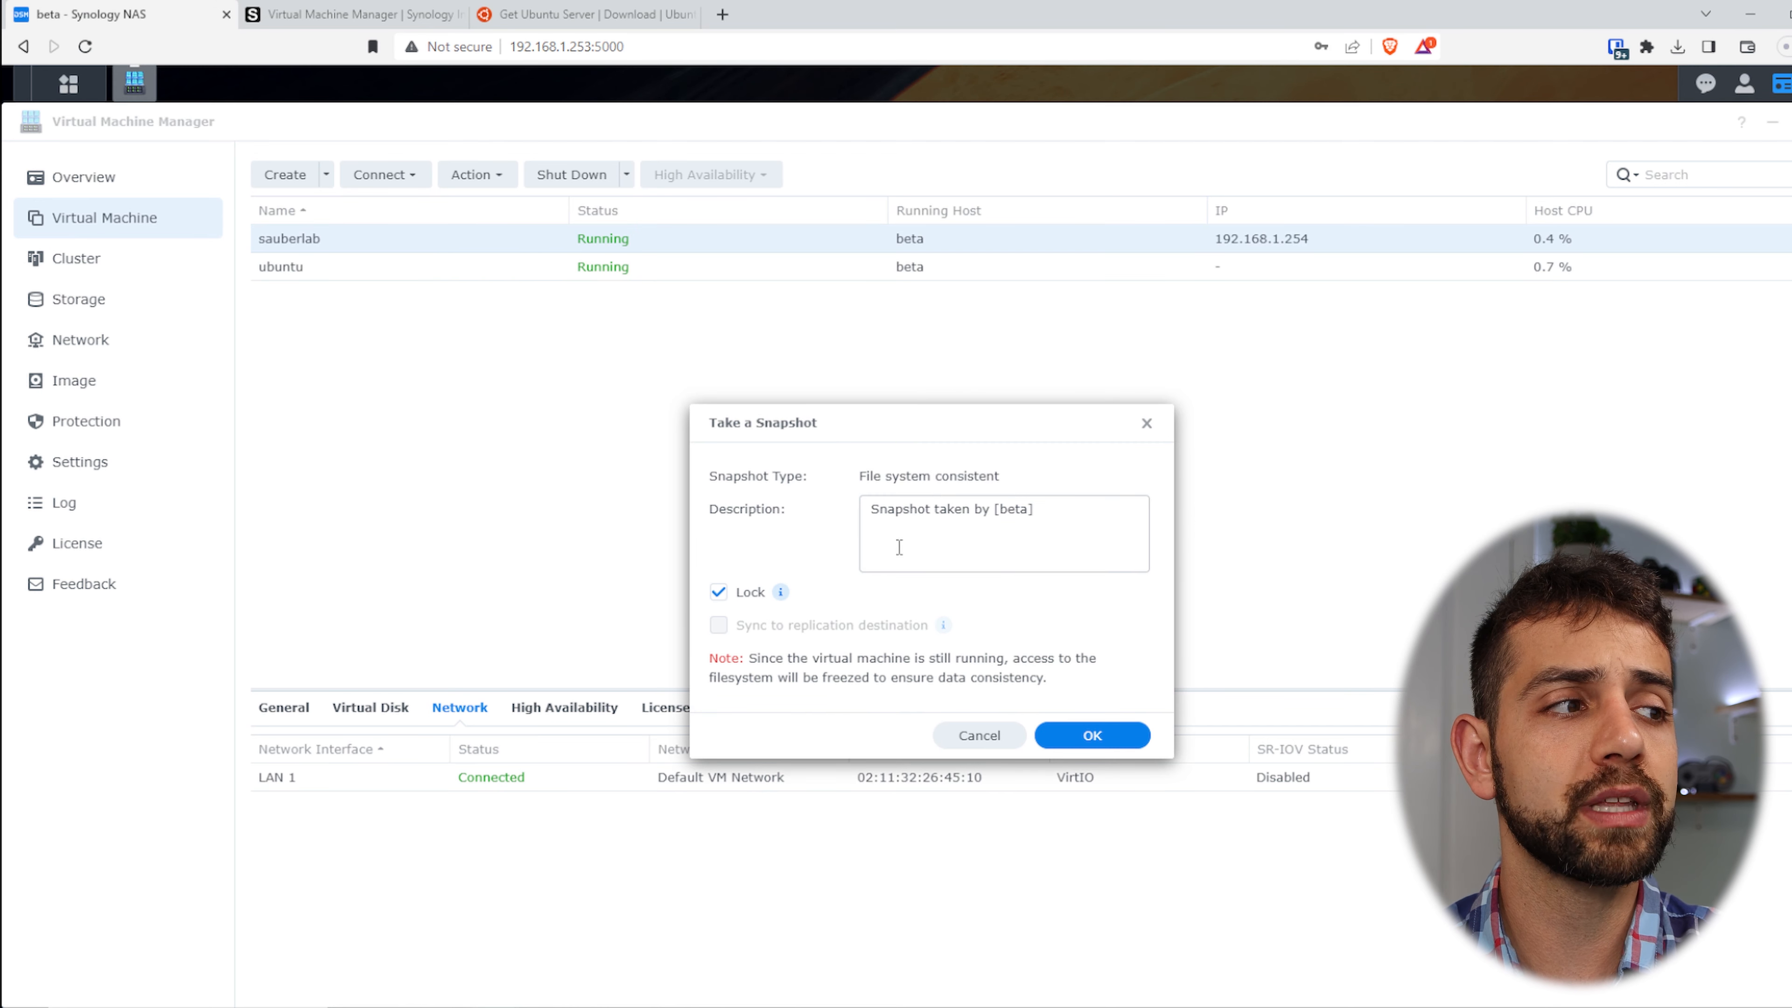
click(1092, 735)
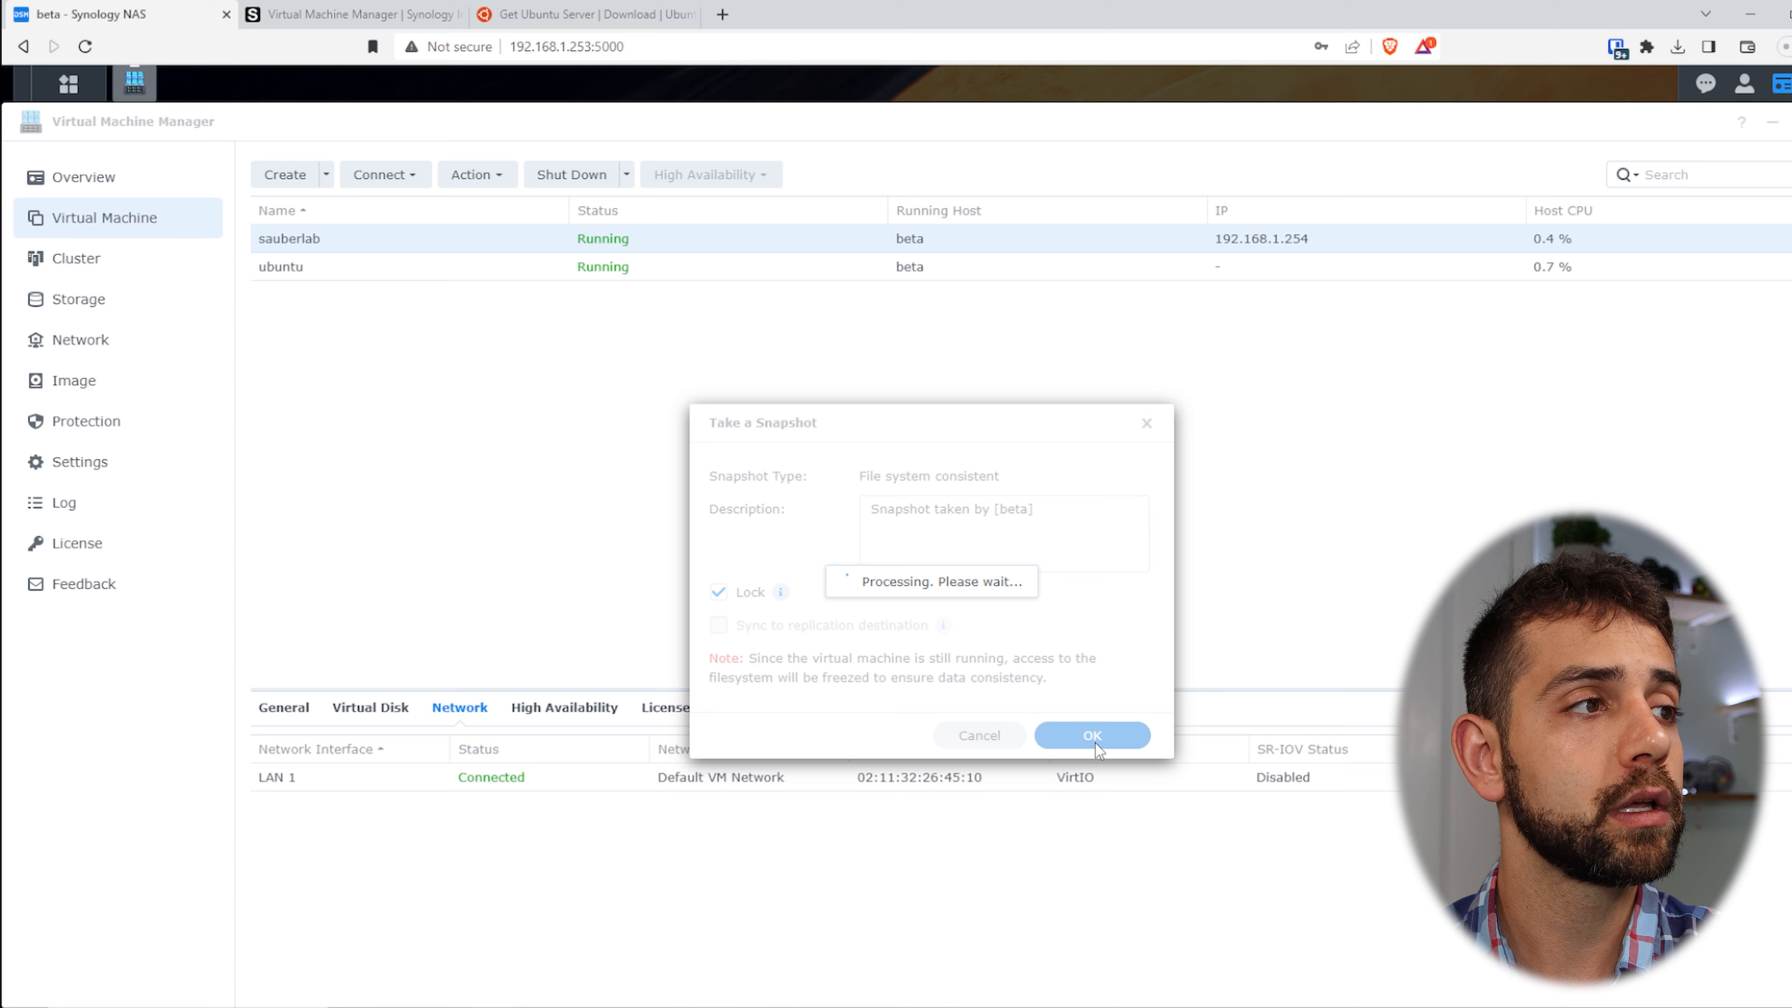
- Check the new snapshot and its actions in sauberlab's Snapshot List, then close the list
right_click(997, 250)
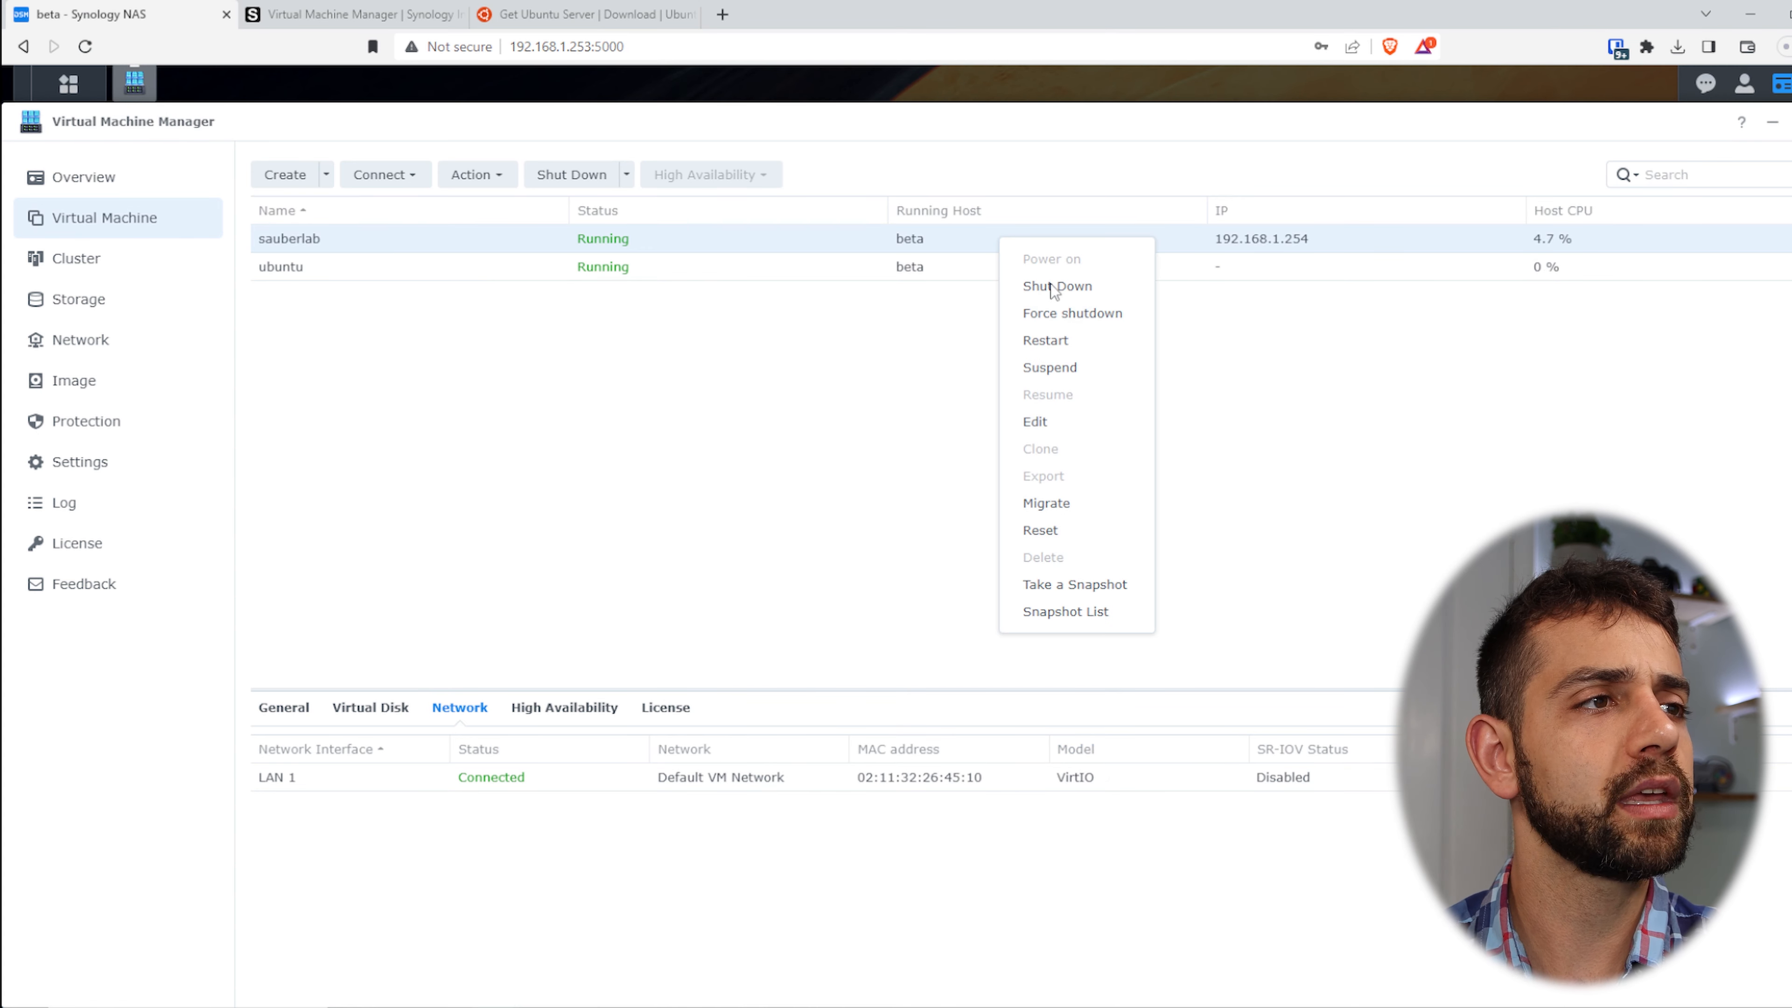
click(1074, 622)
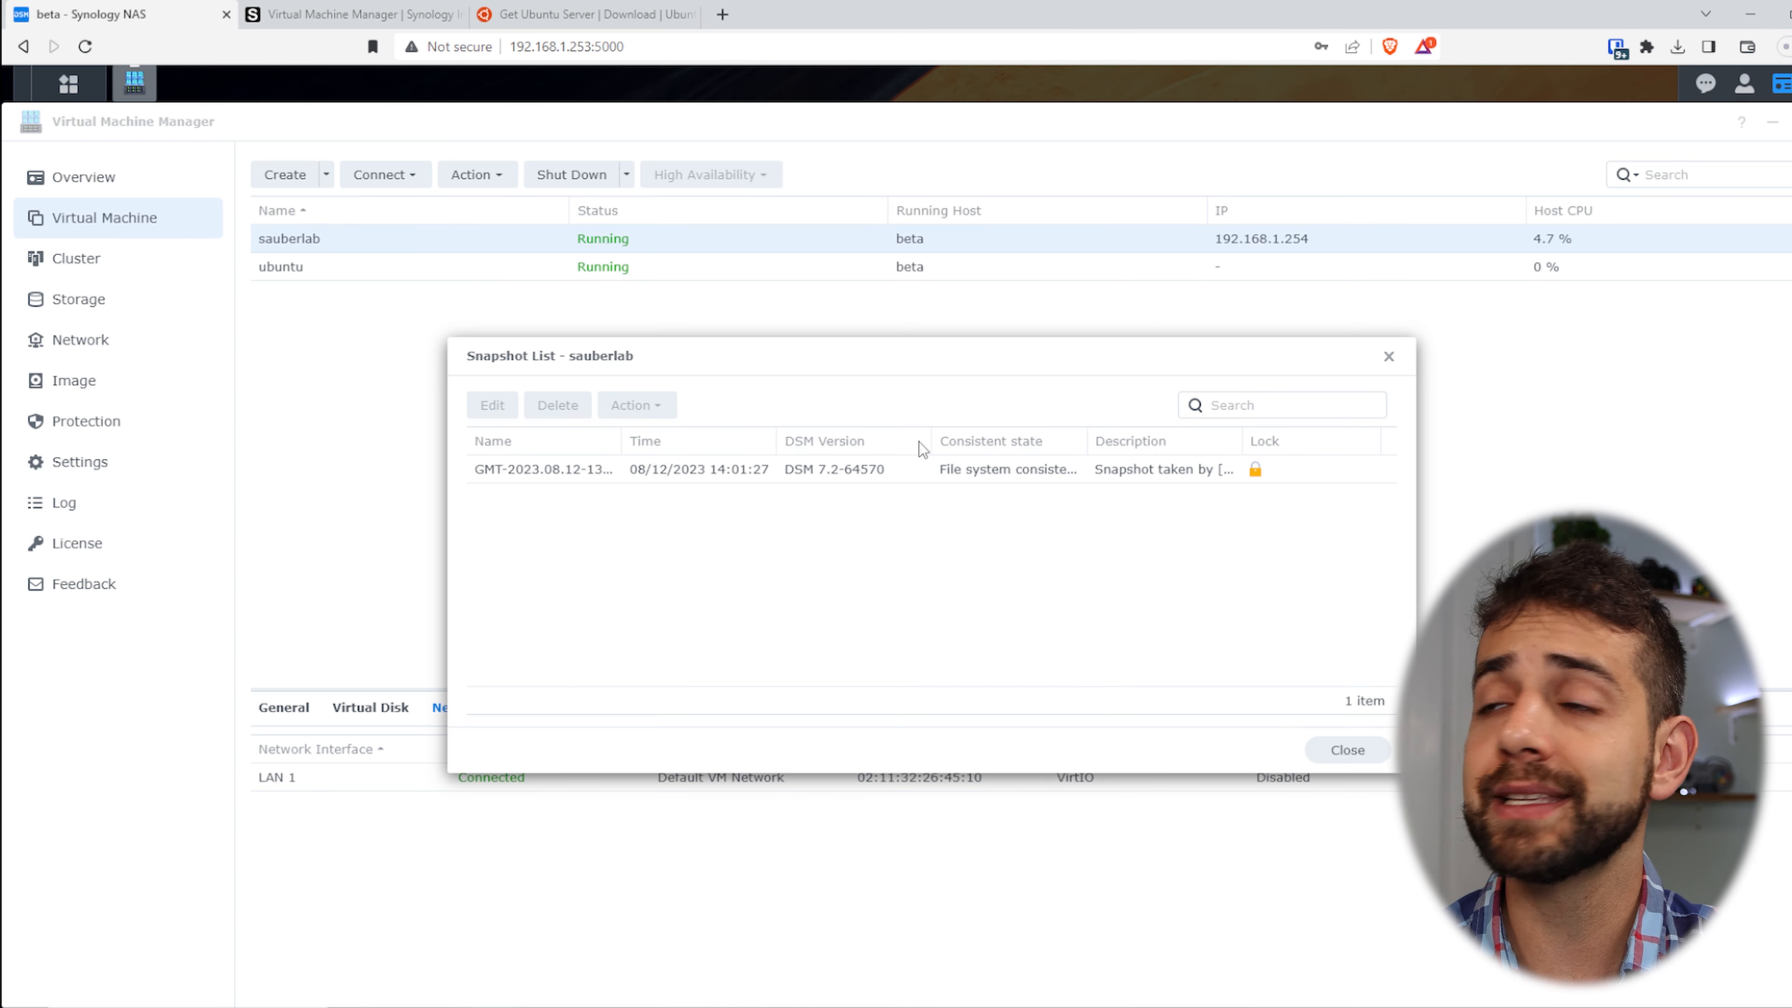
click(836, 473)
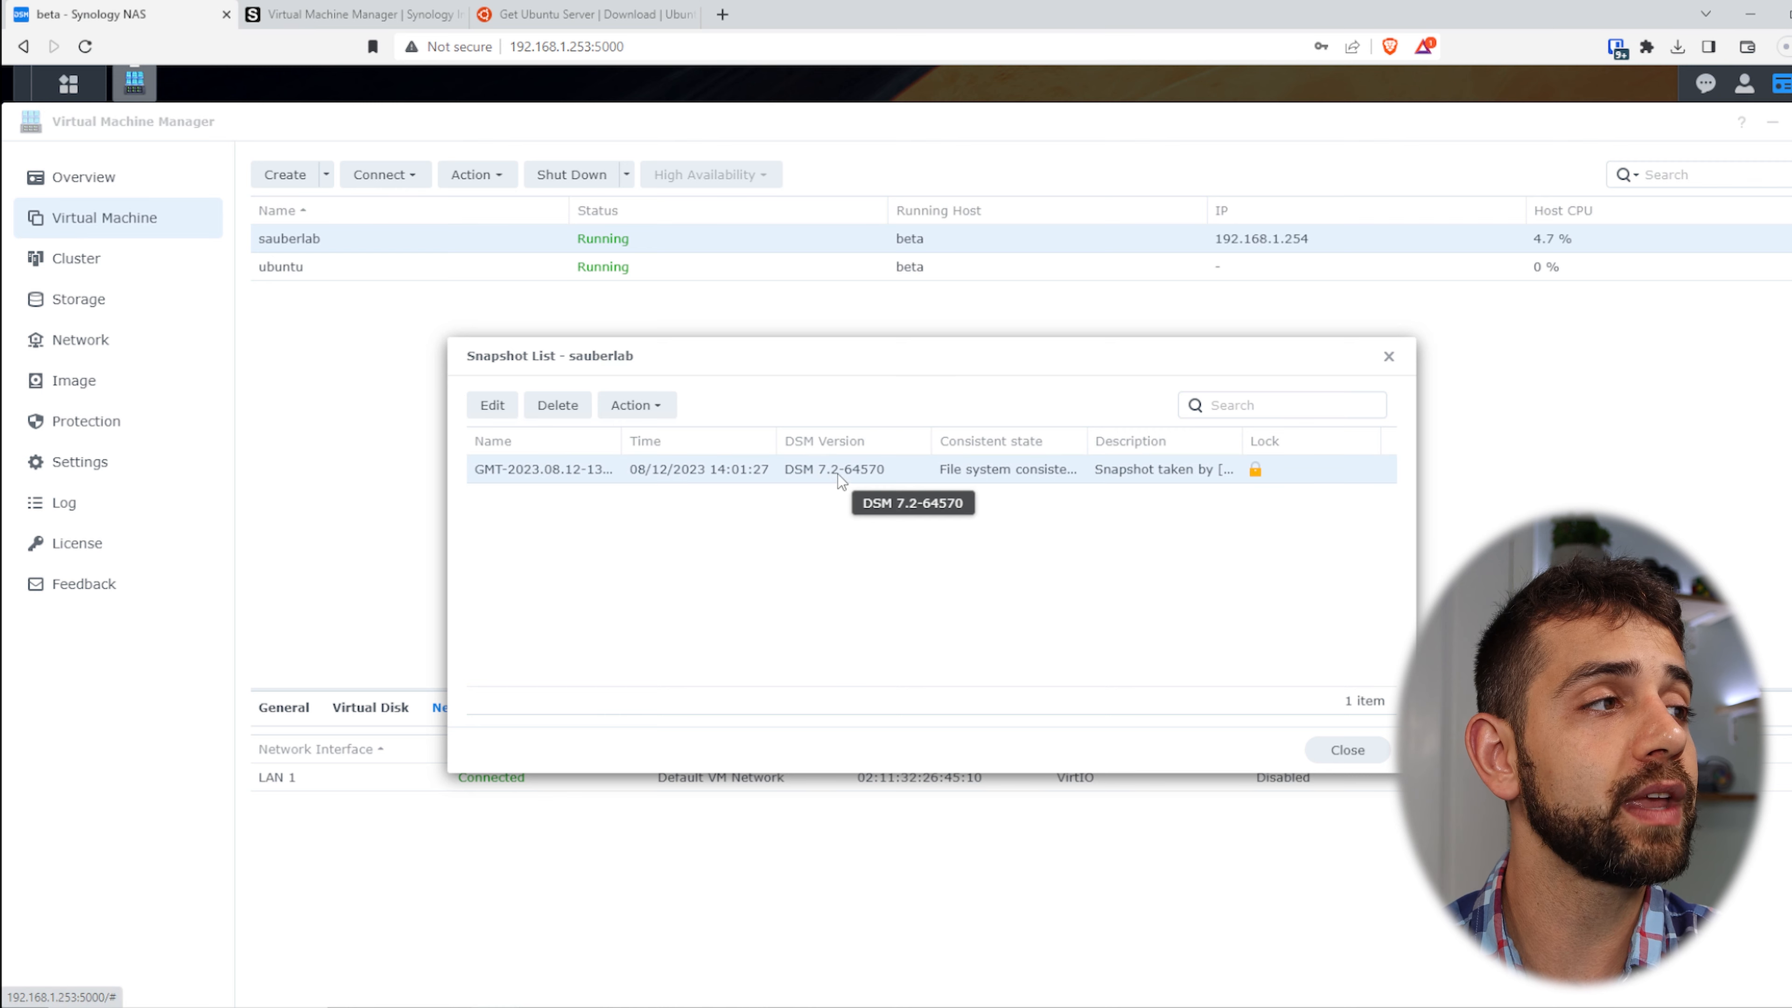
click(624, 404)
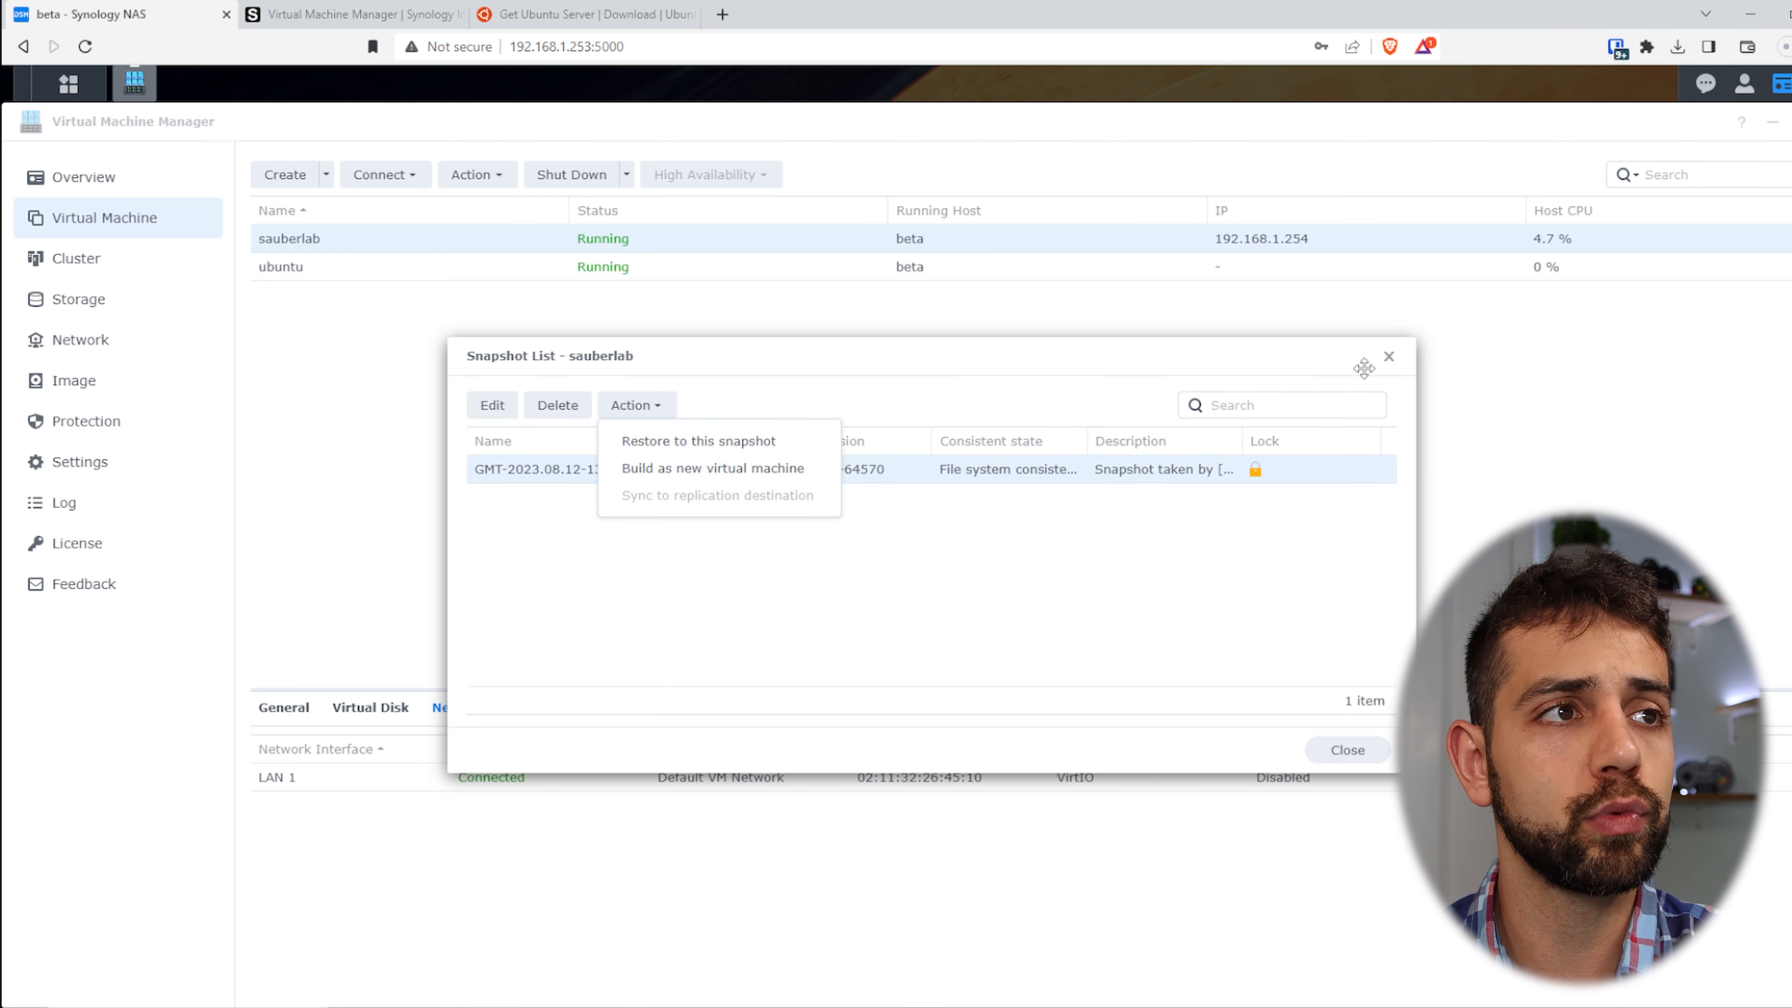
click(1391, 358)
click(1089, 269)
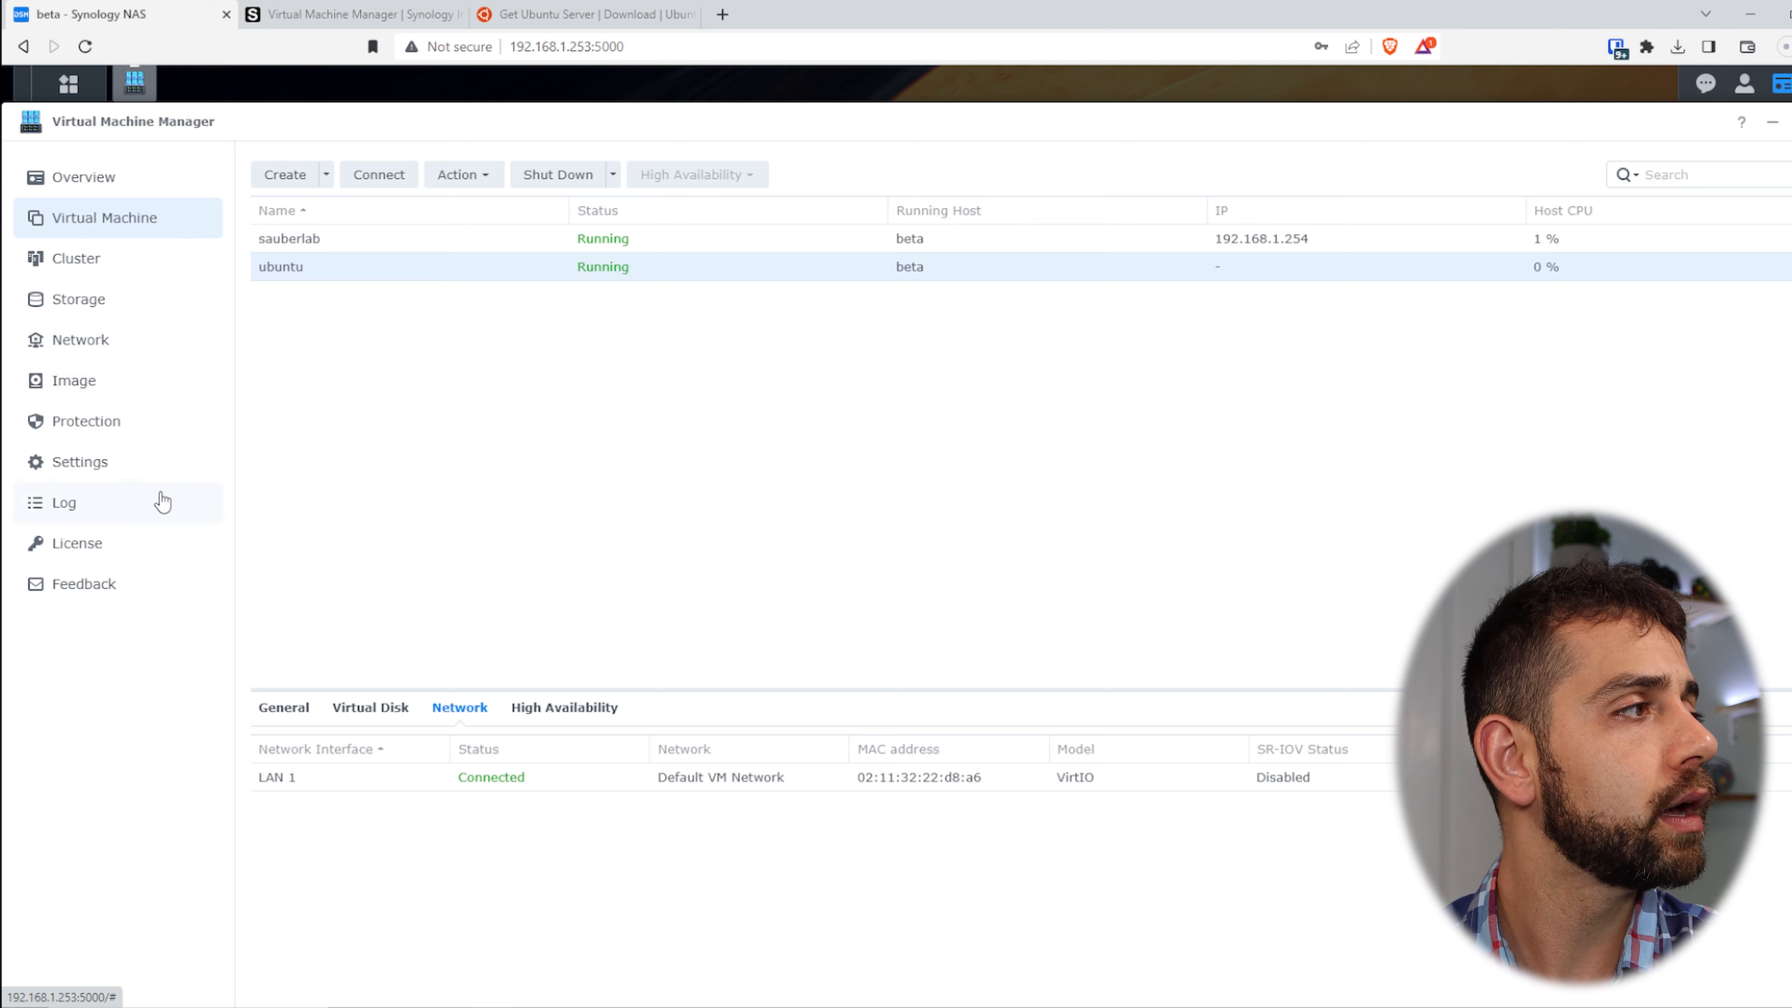
- On the Protection page, preview the Create plan dialog, then view the Schedule Policy and Retention Policy tabs
click(141, 428)
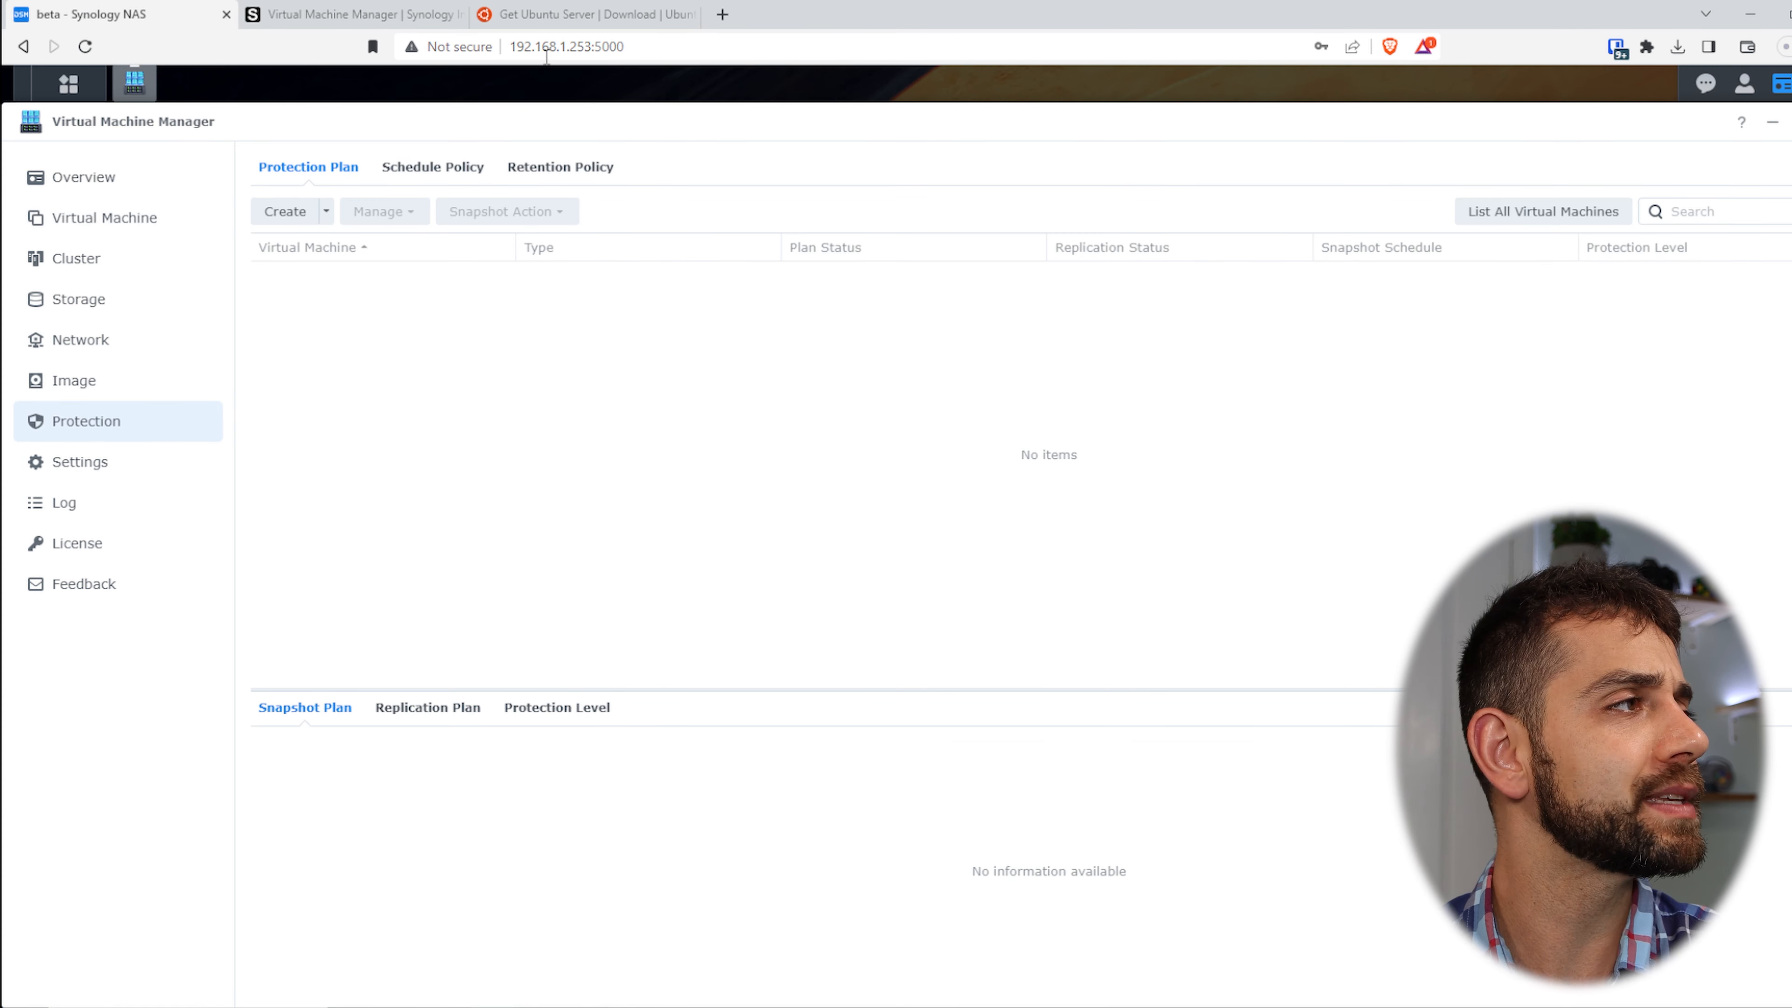
click(309, 220)
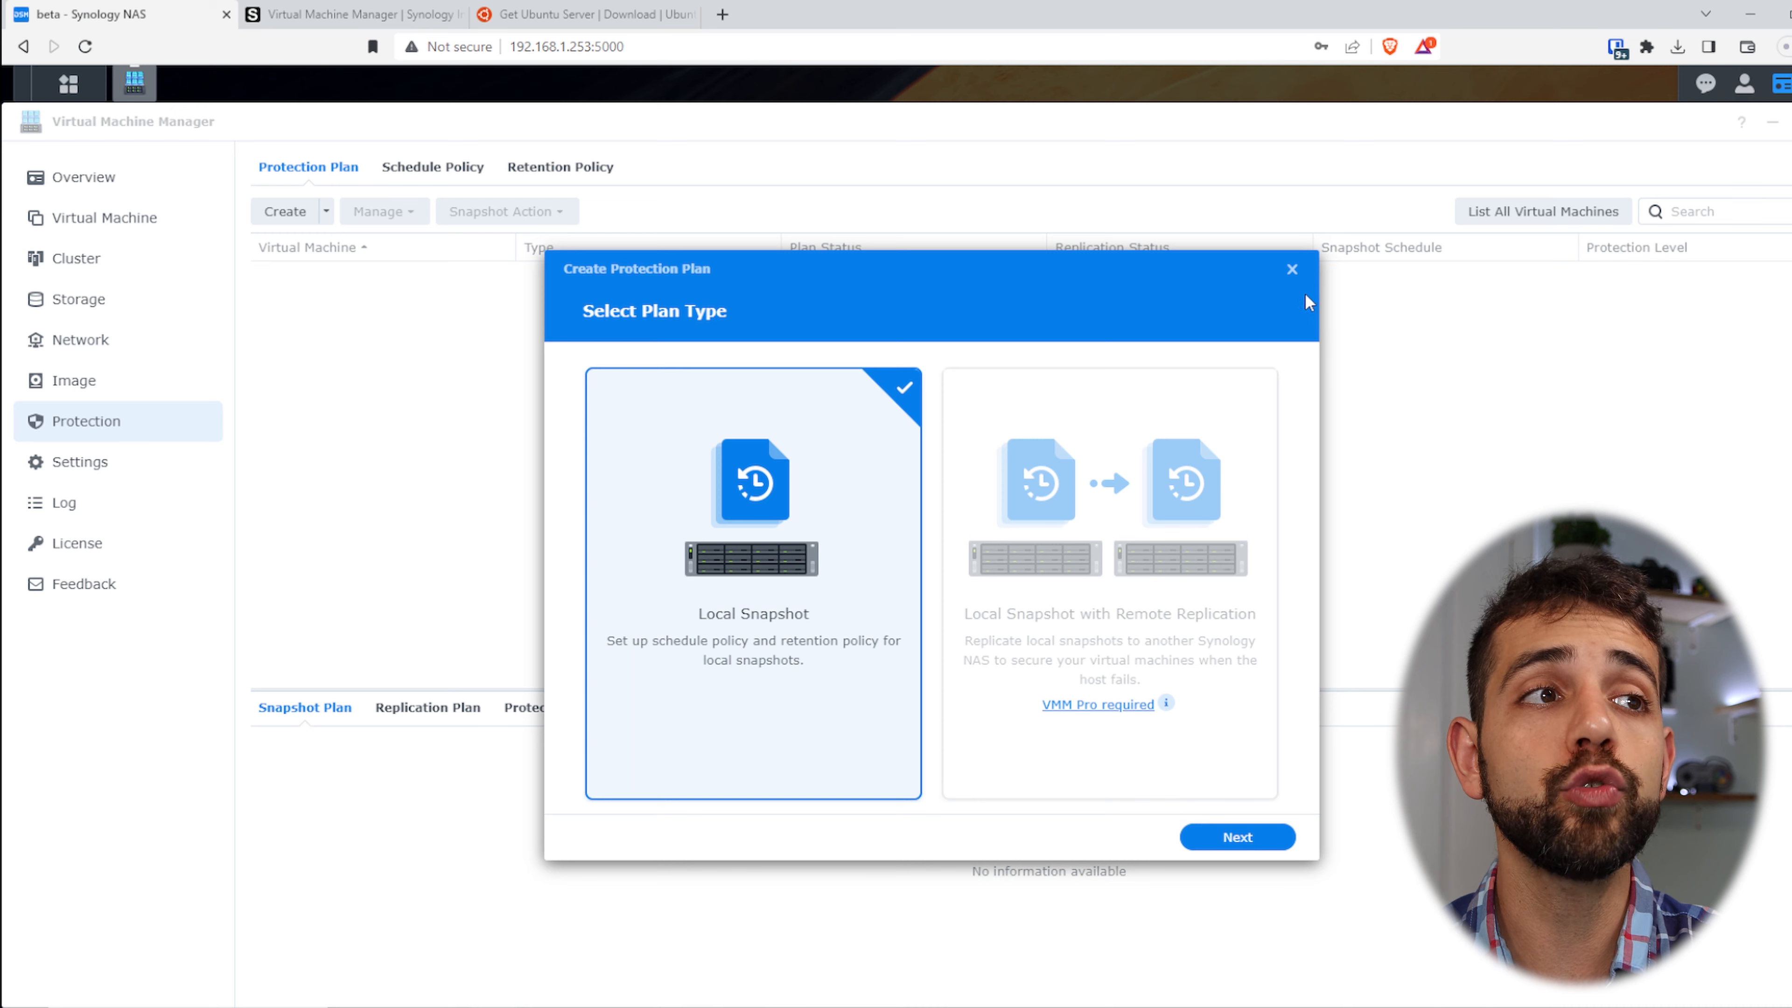
click(1290, 270)
click(439, 180)
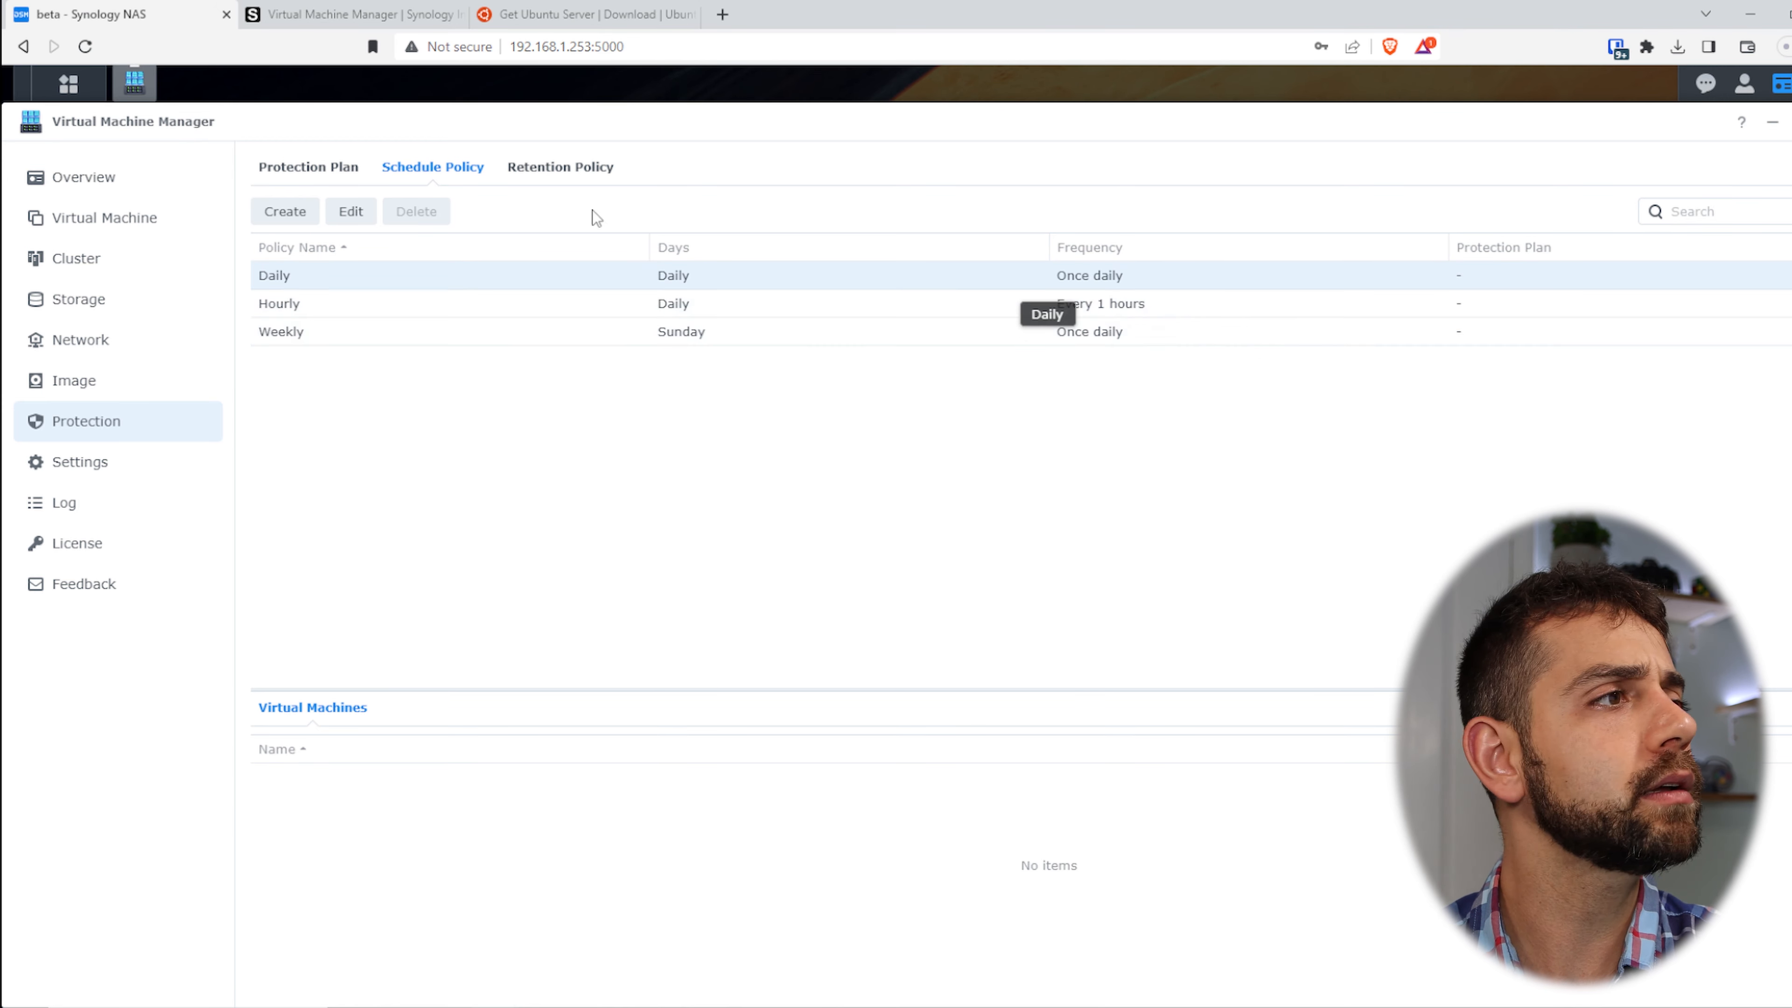
click(560, 168)
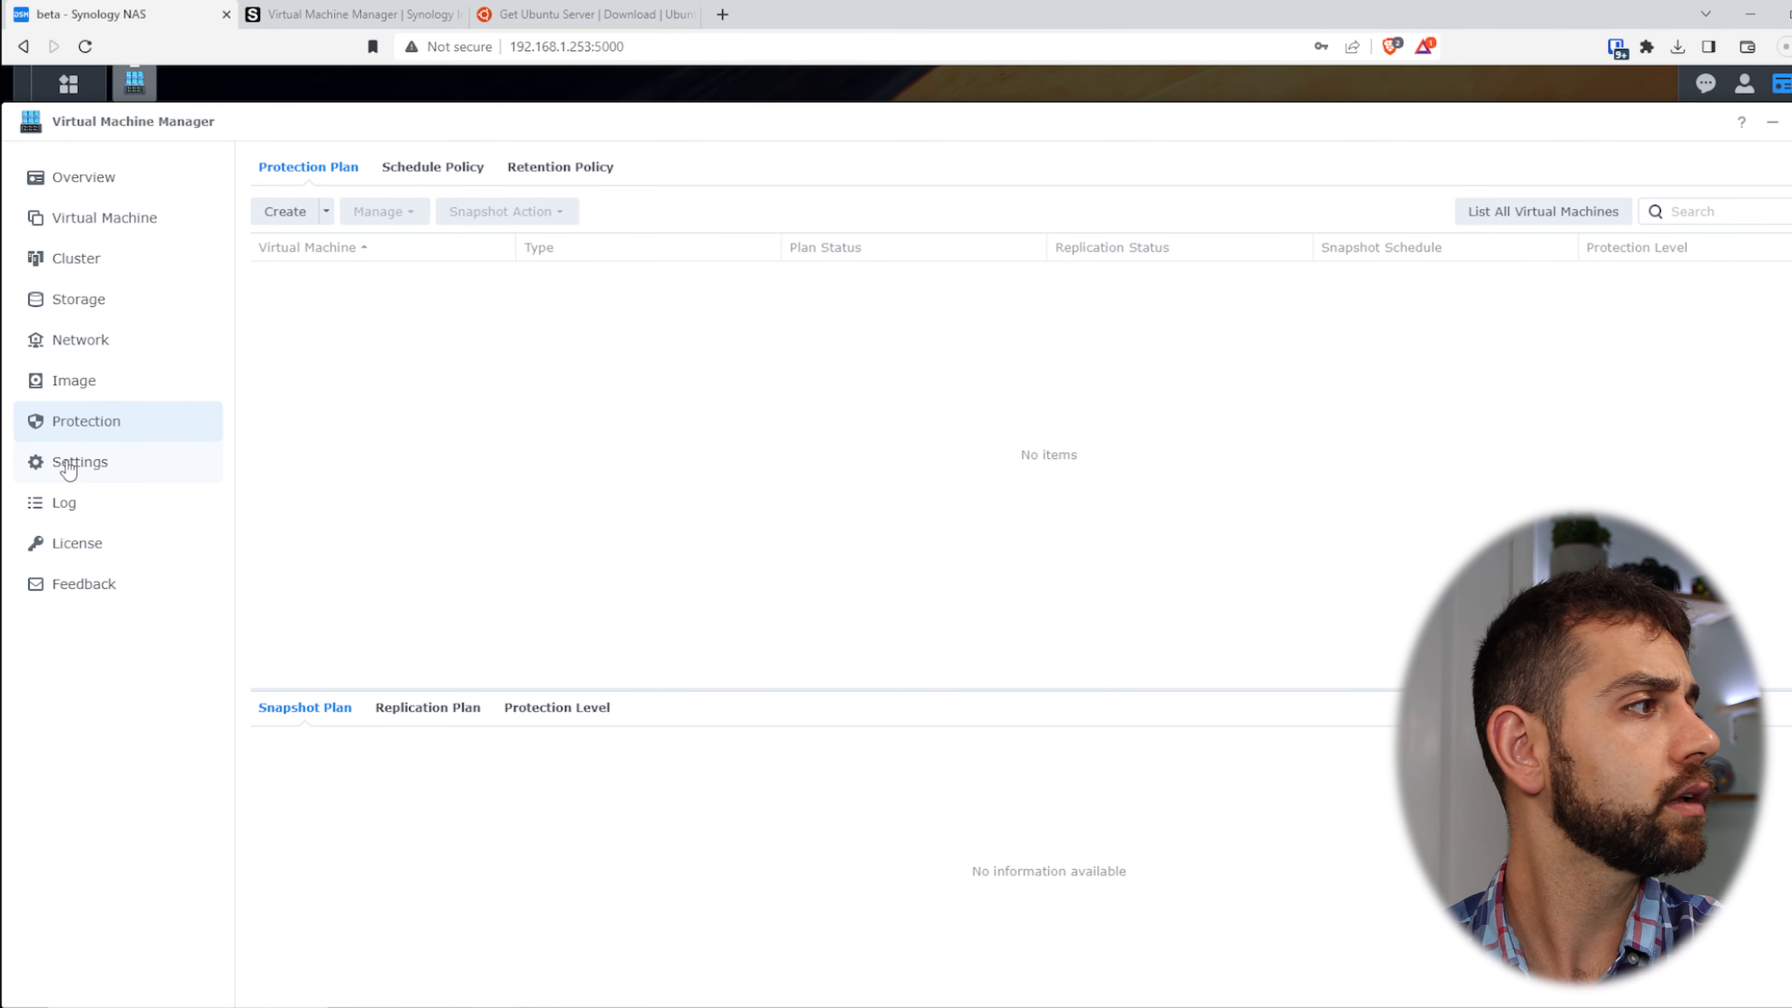
- Check the Log page, then open the Add Host wizard on the Cluster page
click(92, 503)
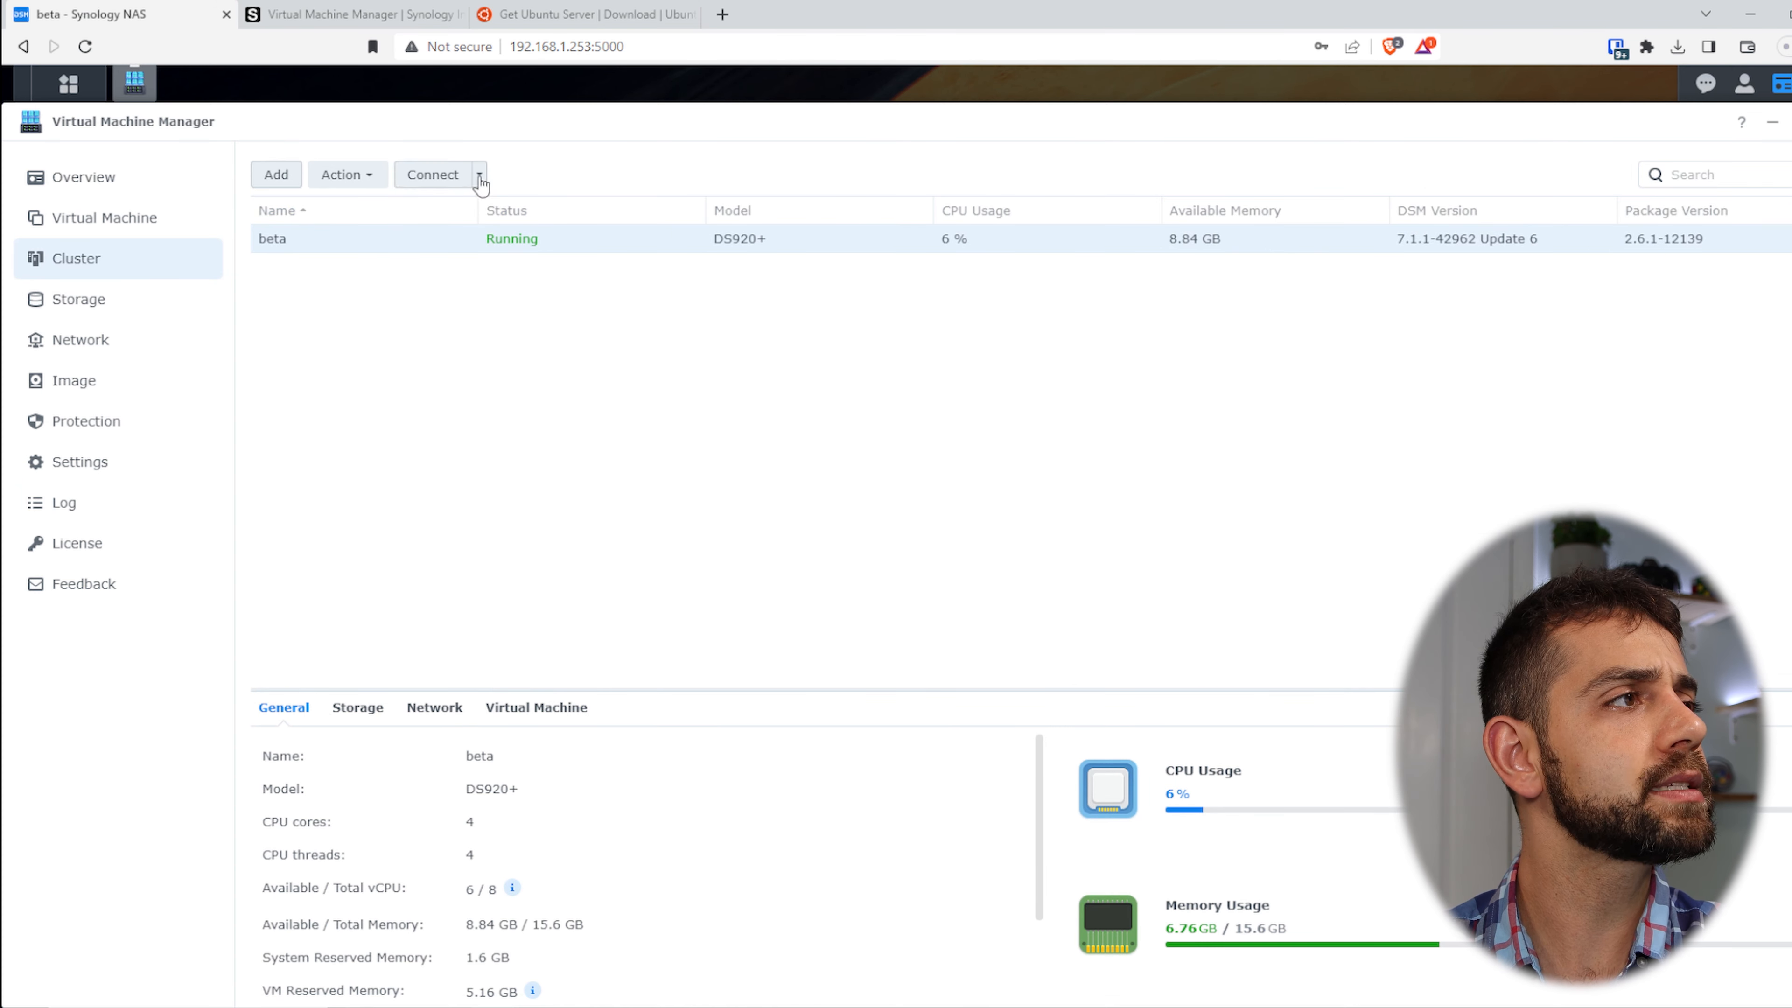
click(276, 177)
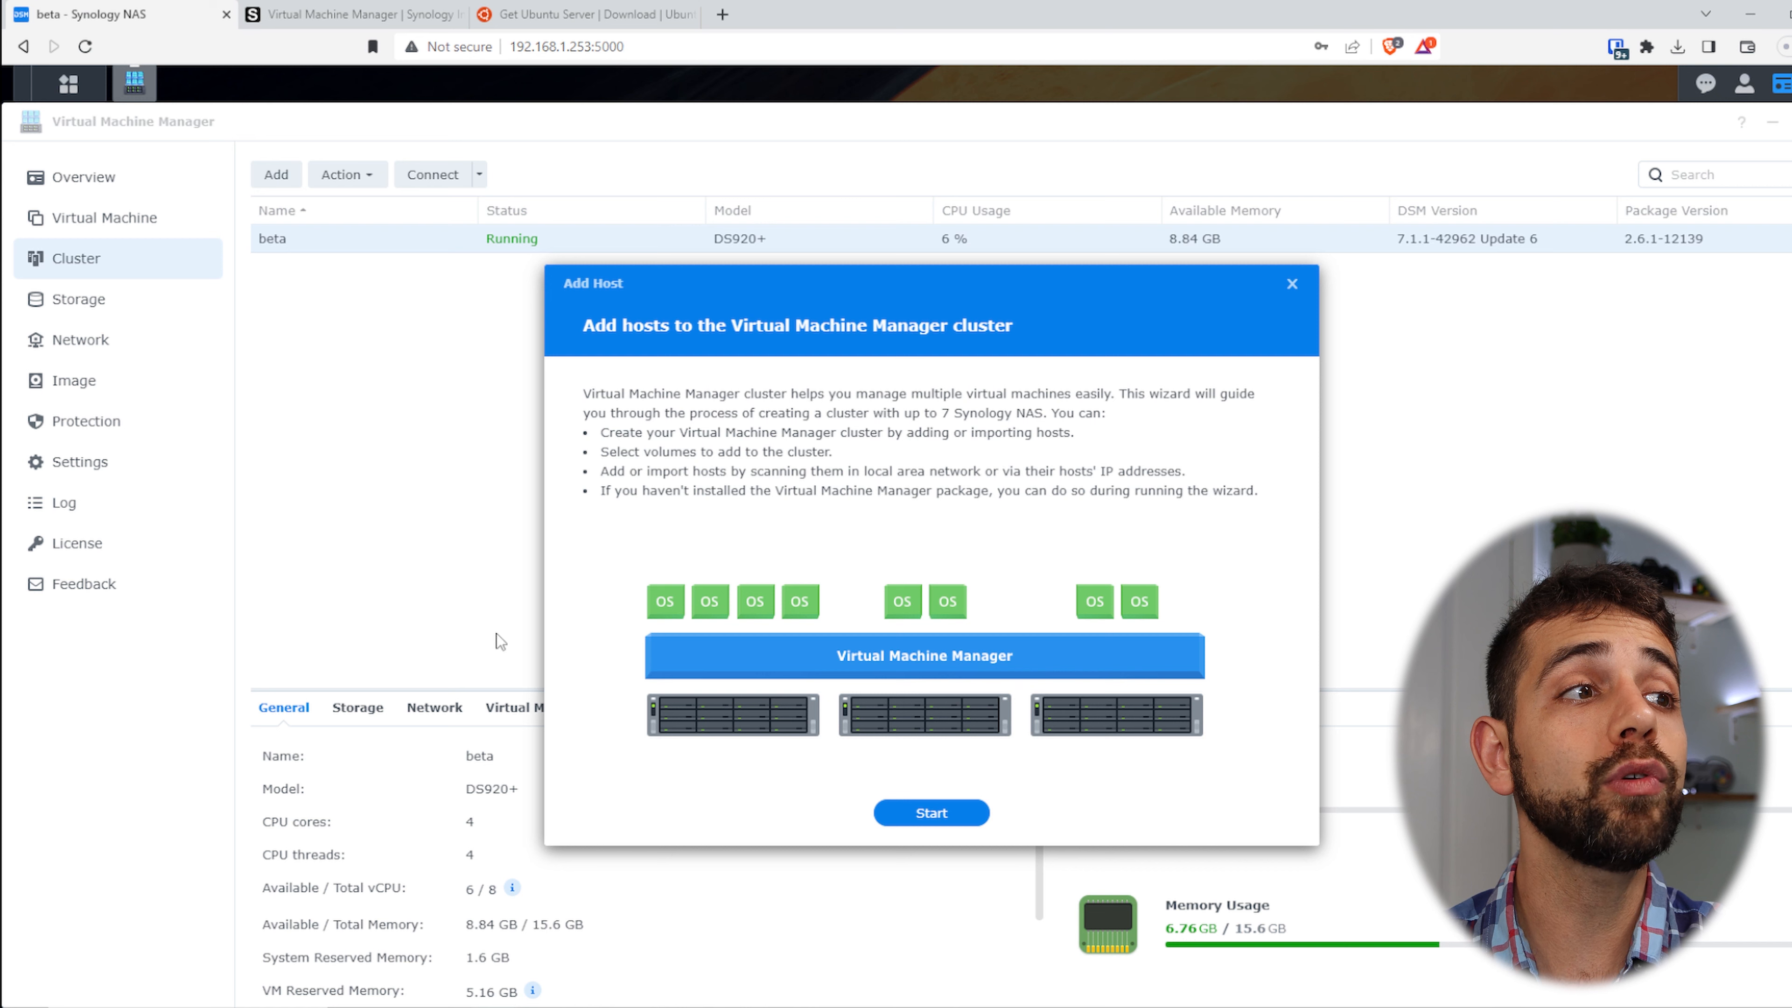